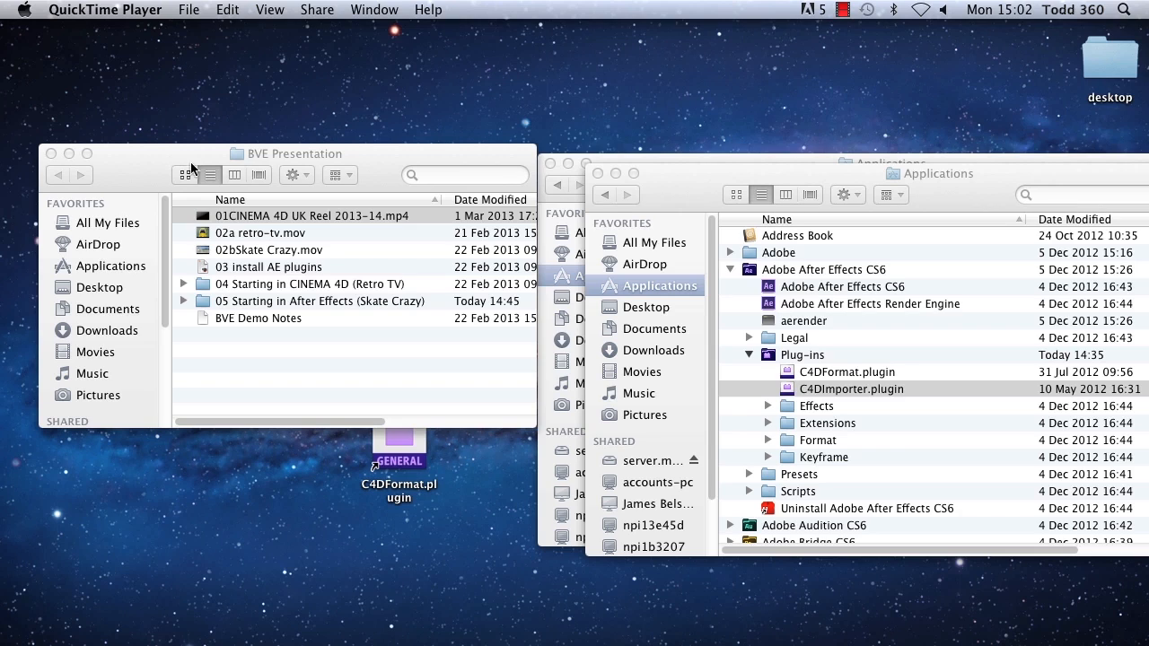
Step: Open 02a retro-tv.mov from the BVE Presentation folder, play it through and close it
left_click(251, 234)
double_click(252, 235)
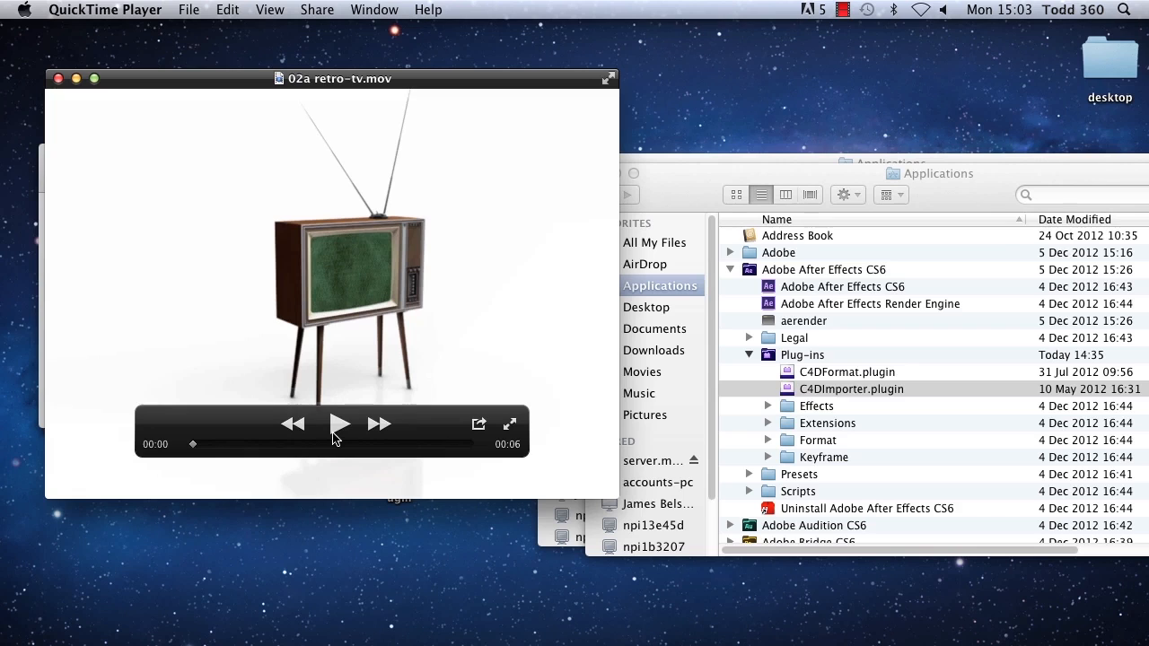
left_click(334, 430)
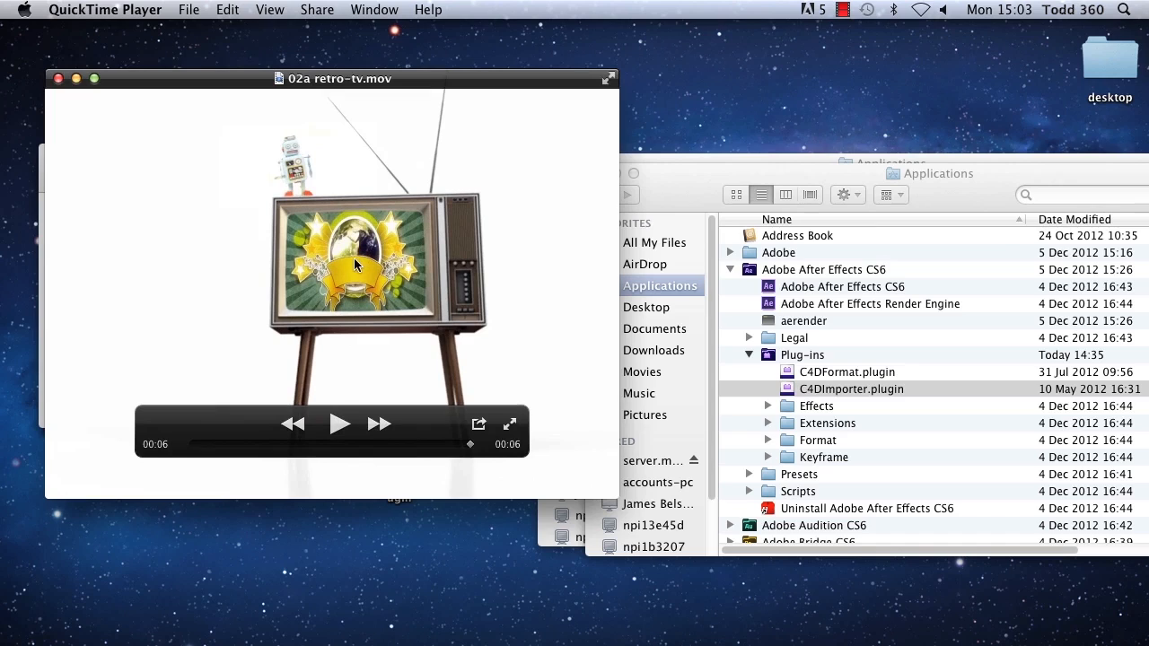
left_click(58, 81)
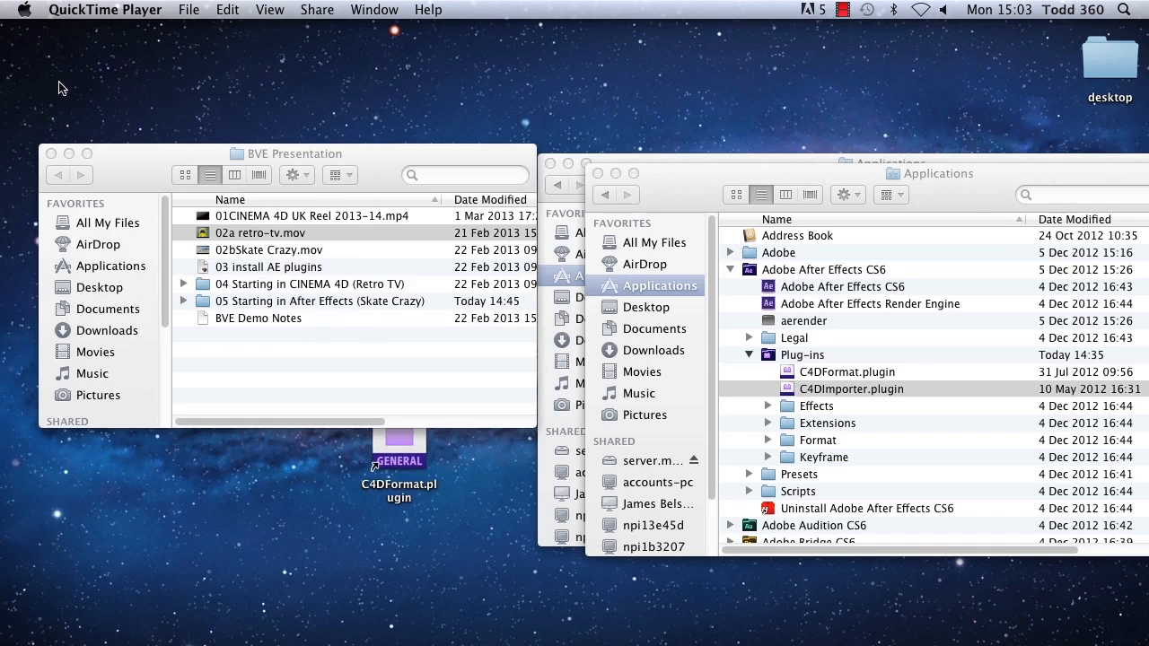
Step: Open 02bSkate Crazy.mov, play it, enlarge the player window to watch it again, and close it
left_click(266, 256)
double_click(267, 256)
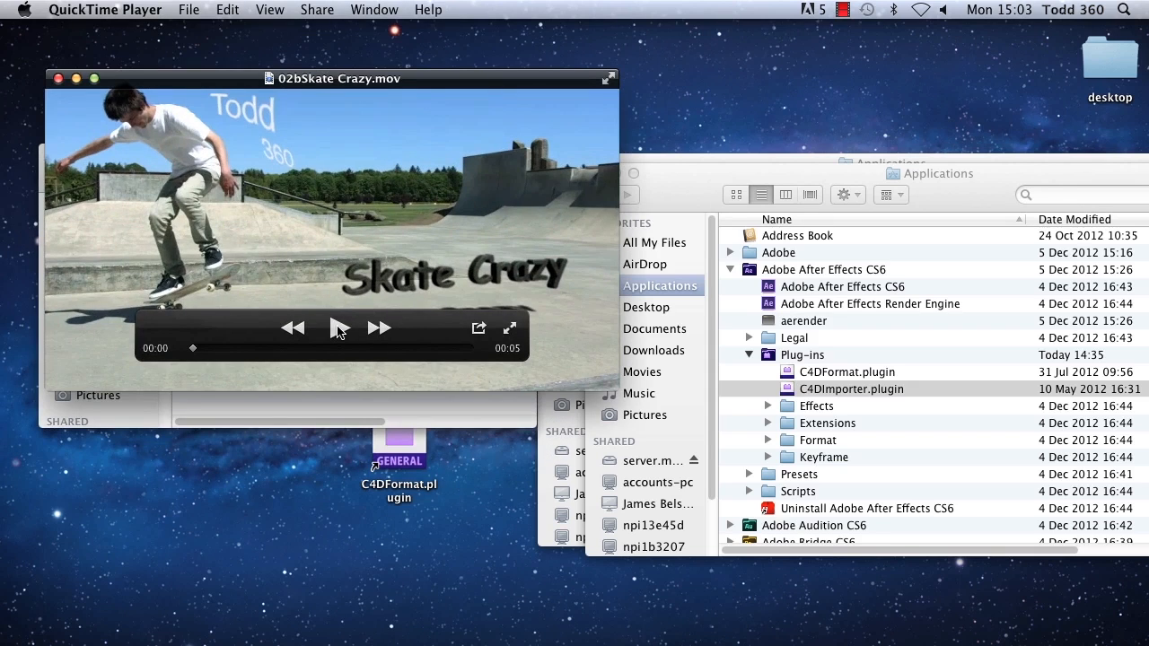
left_click(338, 330)
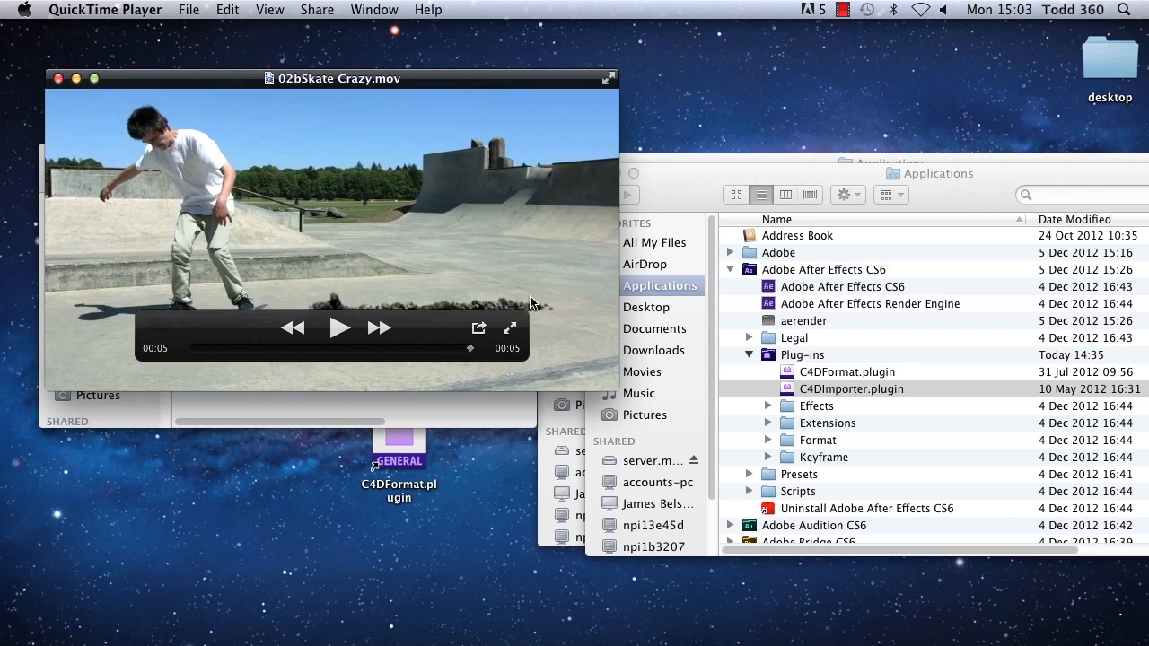
left_click_drag(622, 391, 970, 588)
left_click(513, 504)
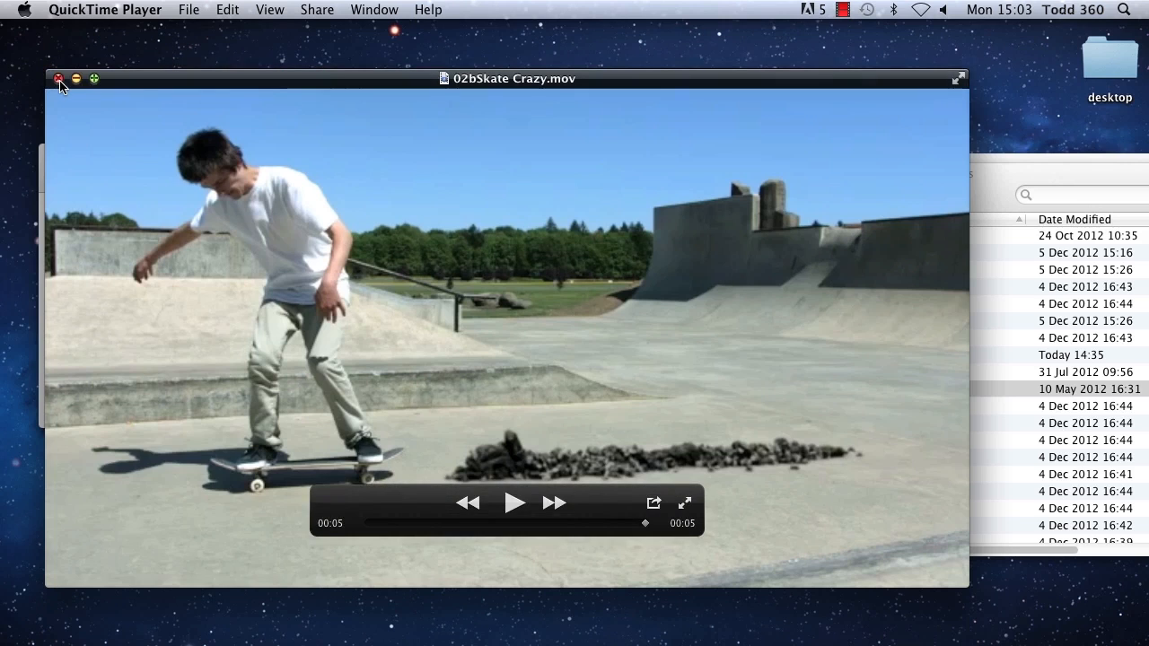
left_click(58, 80)
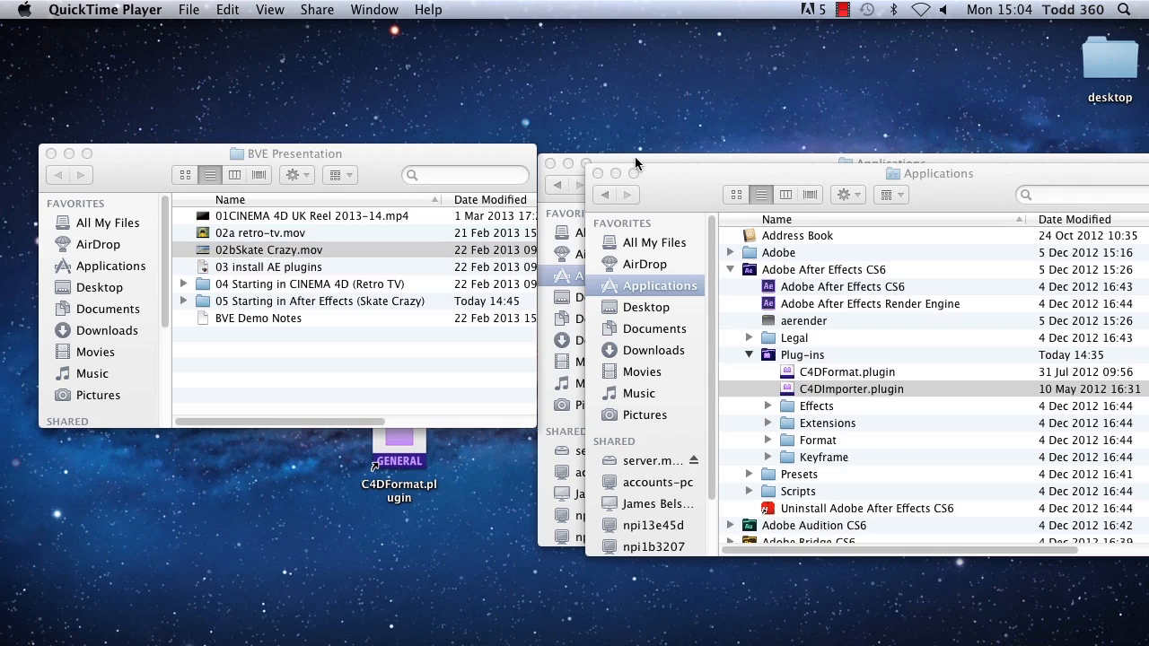
Step: Resize and arrange the two Applications windows side by side, showing the MAXON exchange plug-ins and the After Effects CS6 Plug-ins folder
left_click_drag(634, 156, 99, 47)
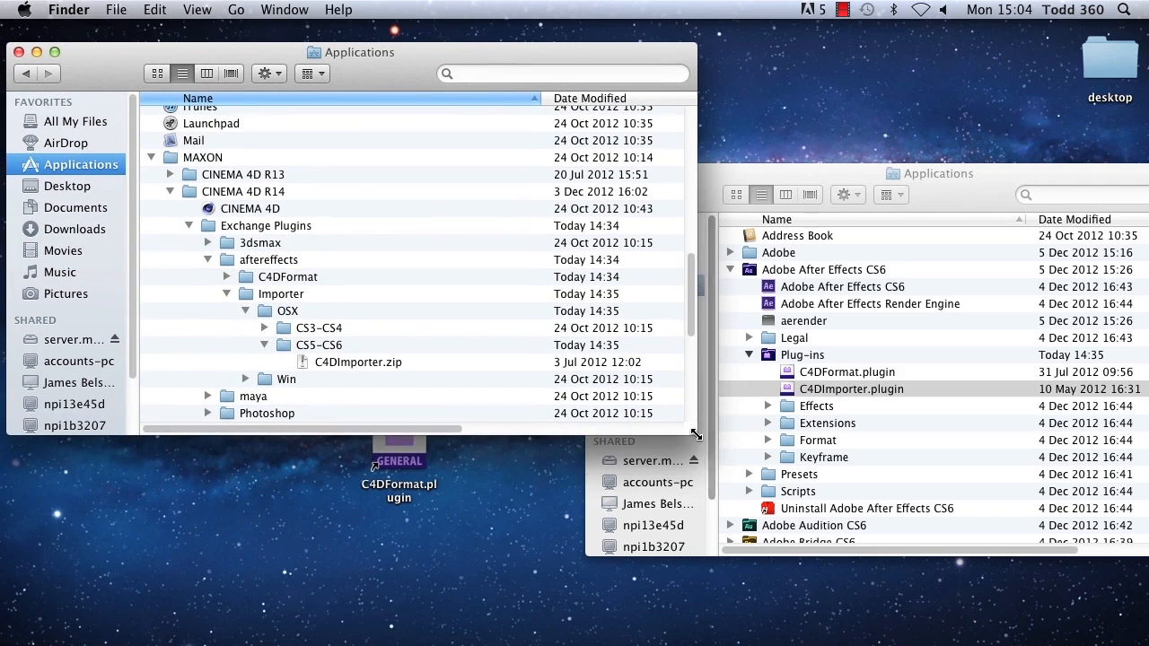
left_click_drag(691, 435, 519, 556)
left_click_drag(720, 204, 539, 90)
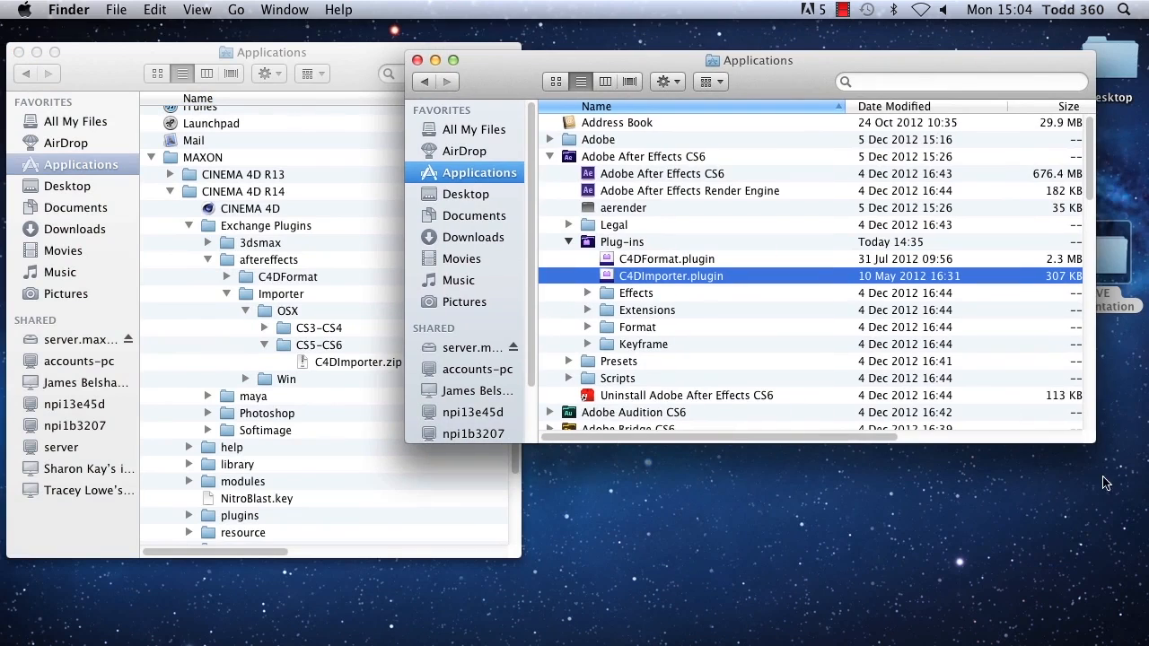
left_click_drag(1089, 446, 948, 553)
left_click_drag(497, 70, 616, 67)
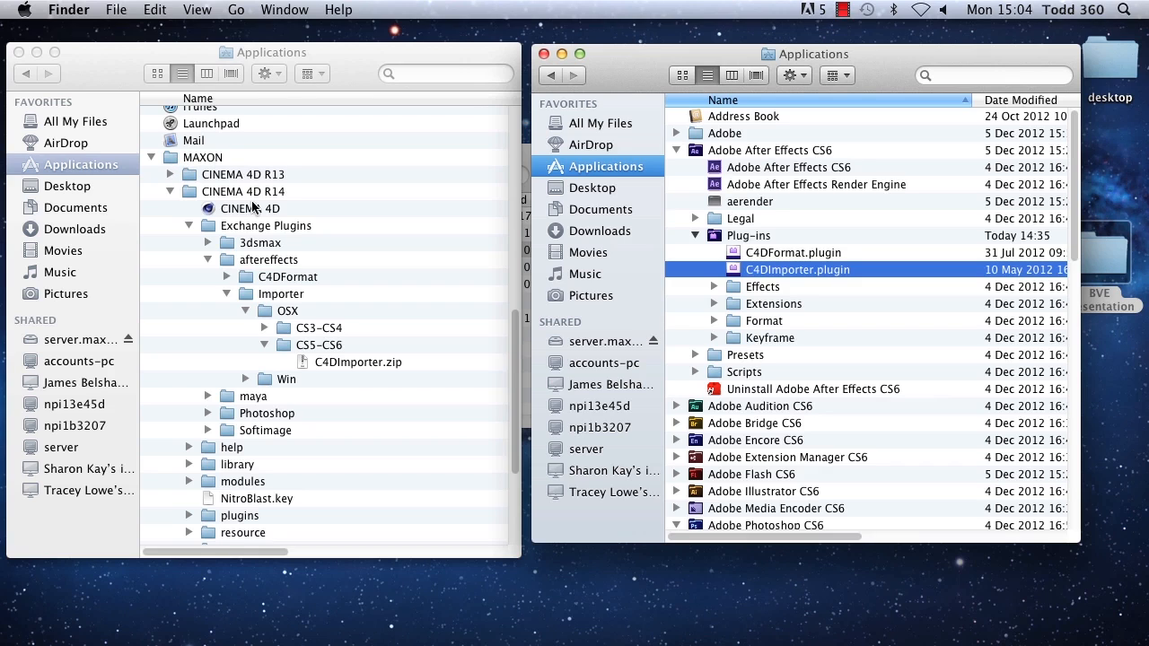
Step: Examine the aftereffects Importer folder of CINEMA 4D R14 and the matching C4DImporter.plugin in the After Effects CS6 Plug-ins folder
left_click(227, 295)
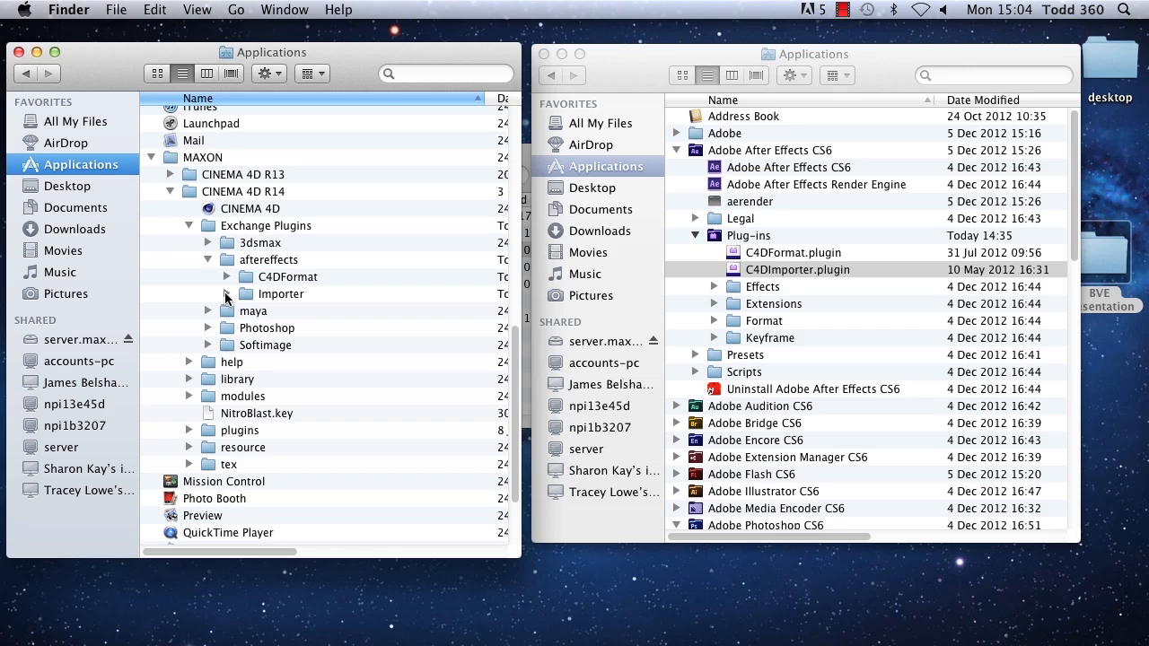
left_click(225, 294)
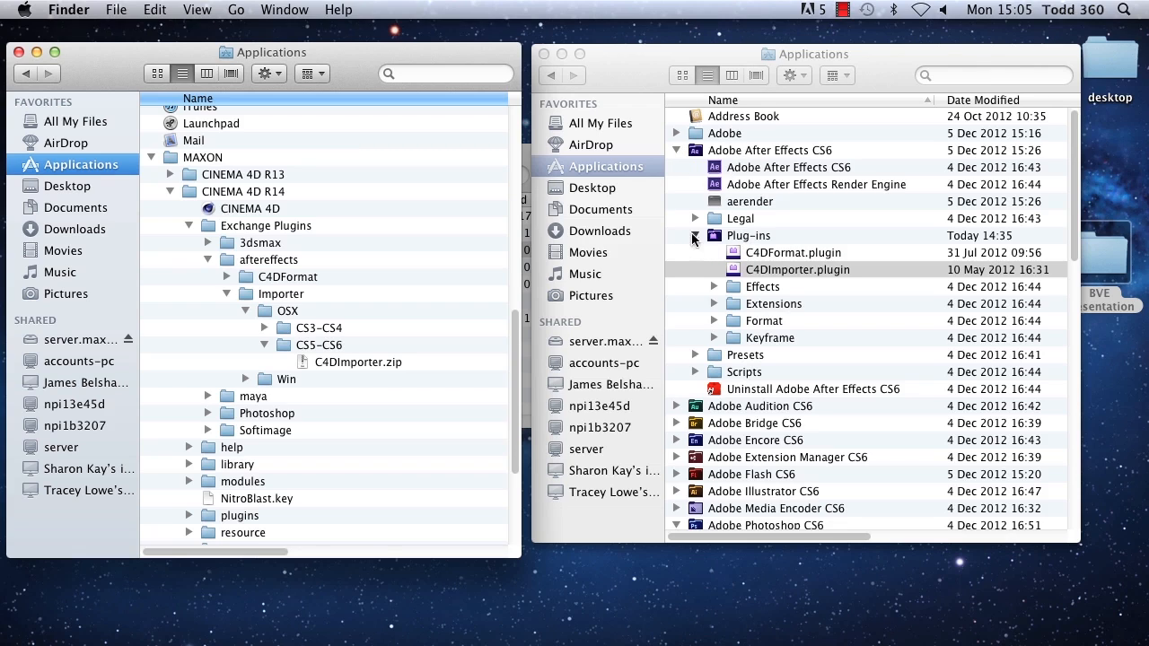
left_click(770, 272)
Step: Close both Applications windows and open 04a1 Retro TV Starter.c4d from the 04 Starting in CINEMA 4D (Retro TV) folder
left_click(18, 52)
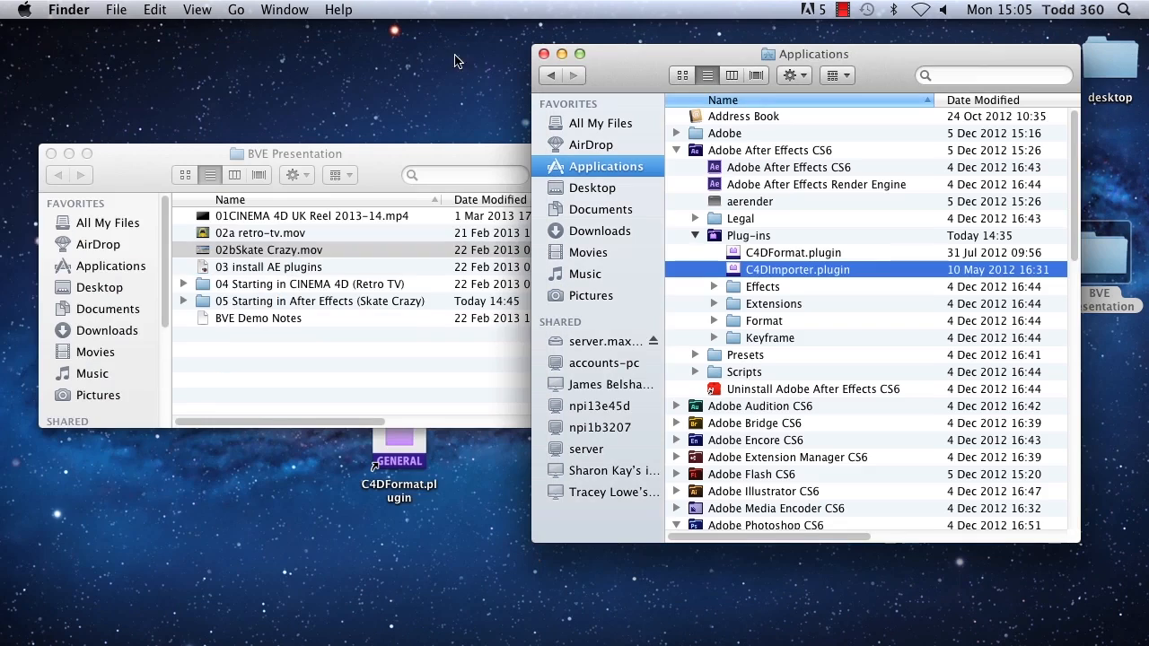
left_click(544, 54)
double_click(247, 284)
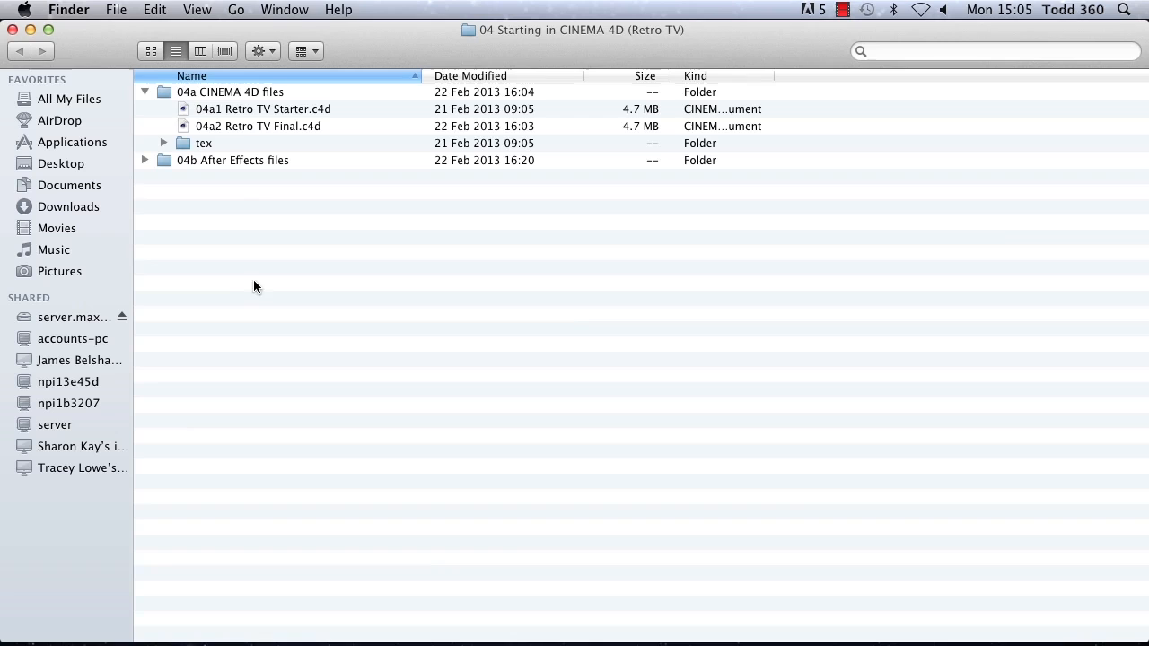
double_click(212, 109)
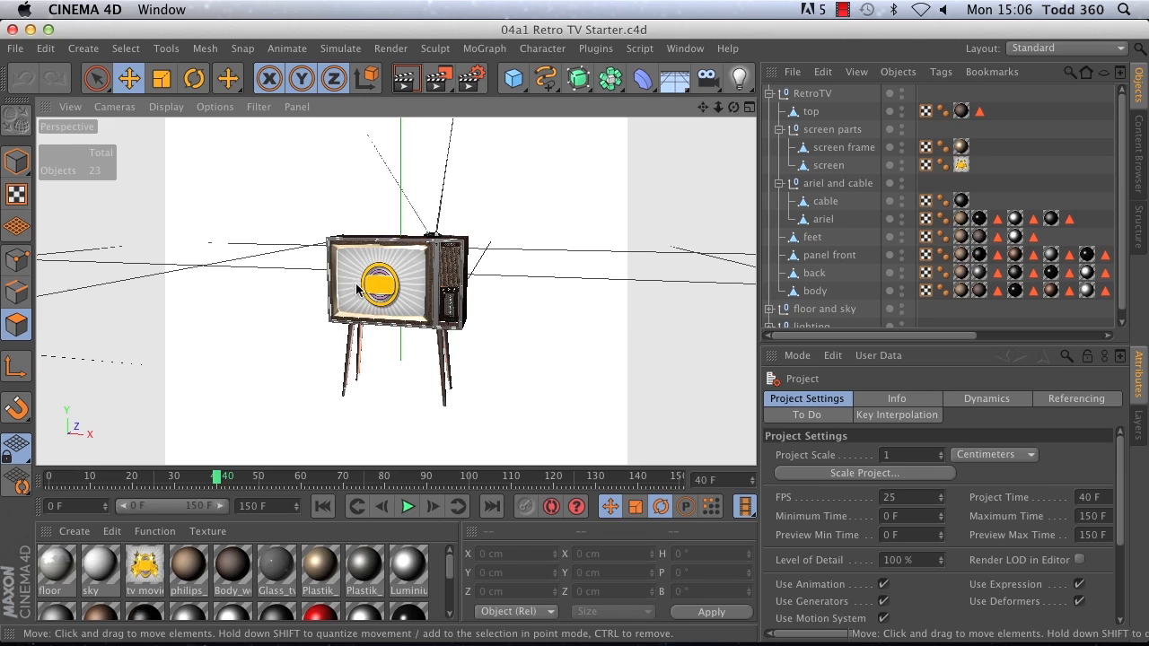
Step: Add two cameras to the scene, one viewing the TV from its left side and one from its right side
left_click_drag(407, 284, 590, 282, "alt")
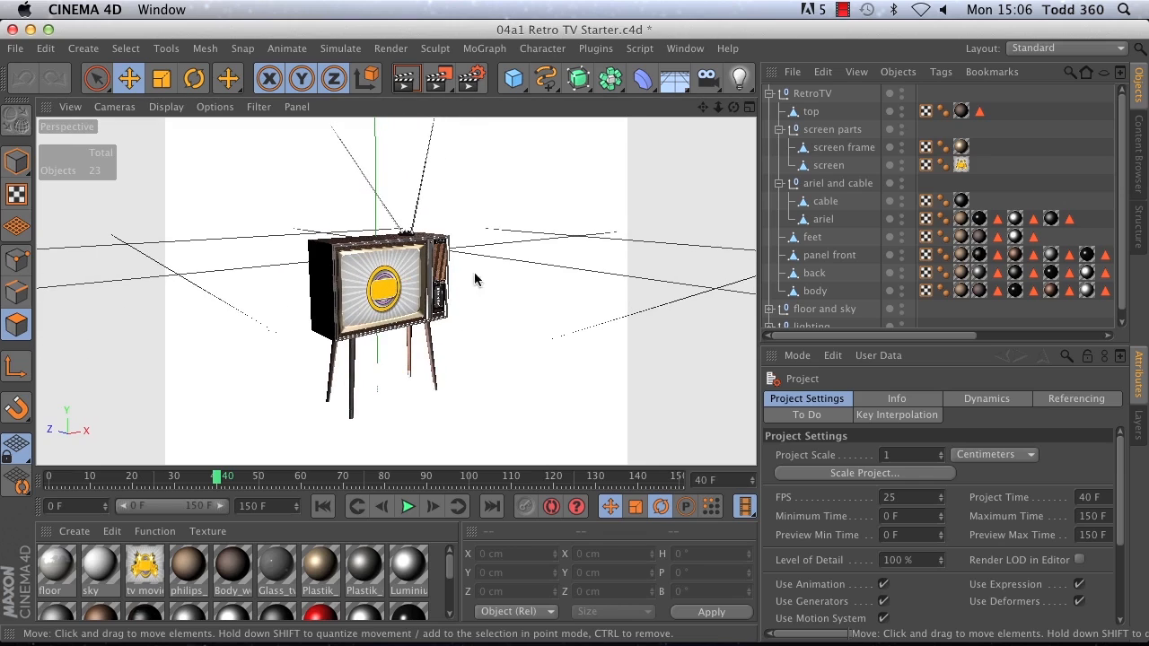
left_click_drag(379, 301, 440, 313, "alt")
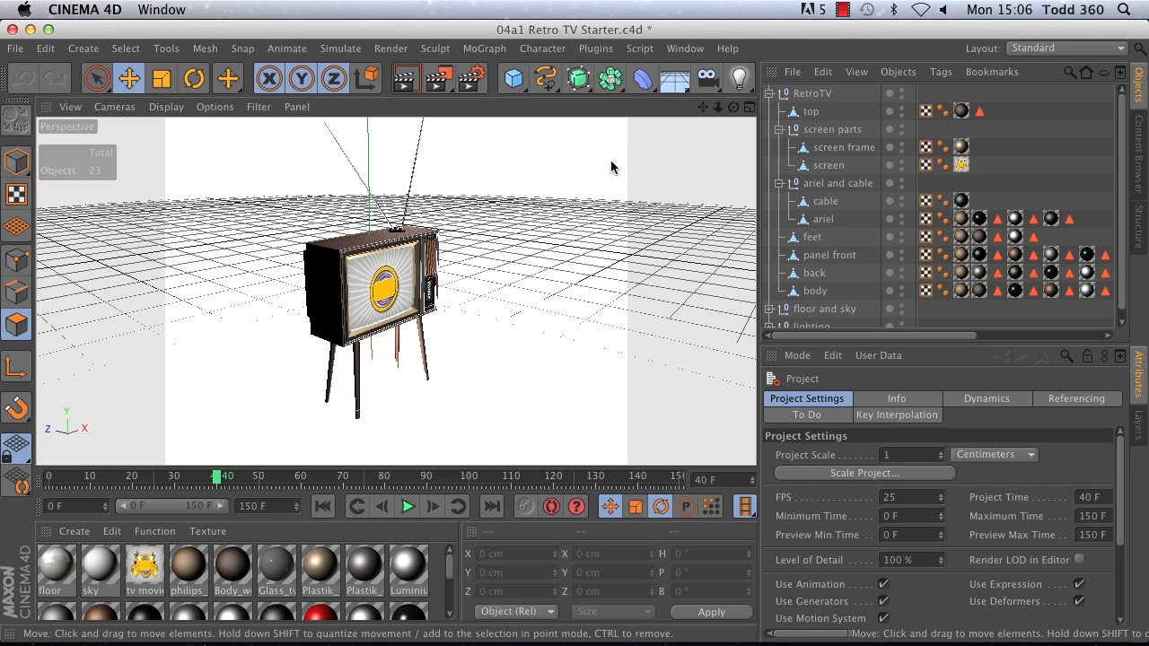
left_click(710, 81)
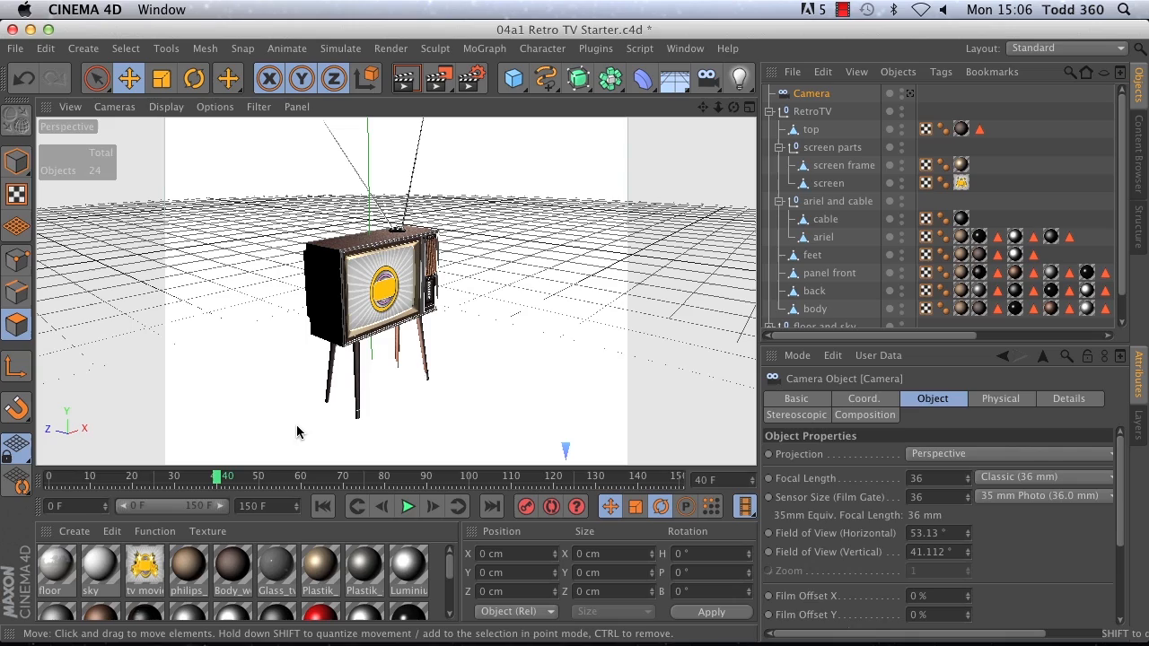
left_click_drag(392, 289, 39, 283, "alt")
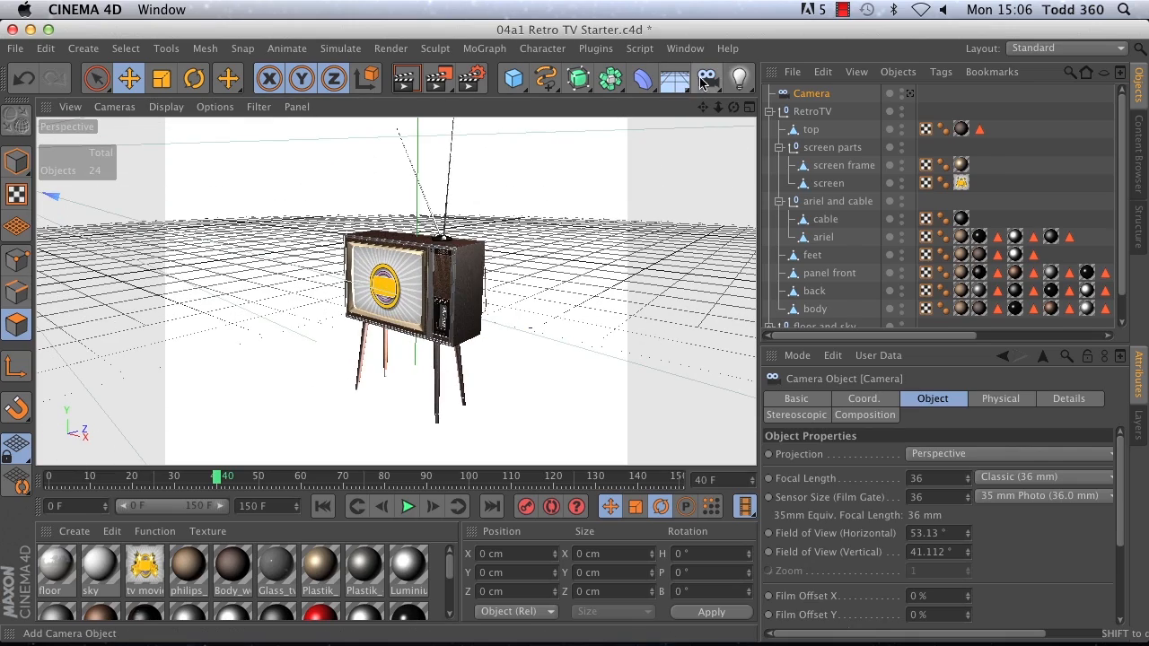
left_click(702, 83)
Step: Rename the first camera left cam and the second camera right cam
left_click_drag(818, 111, 816, 92)
double_click(813, 94)
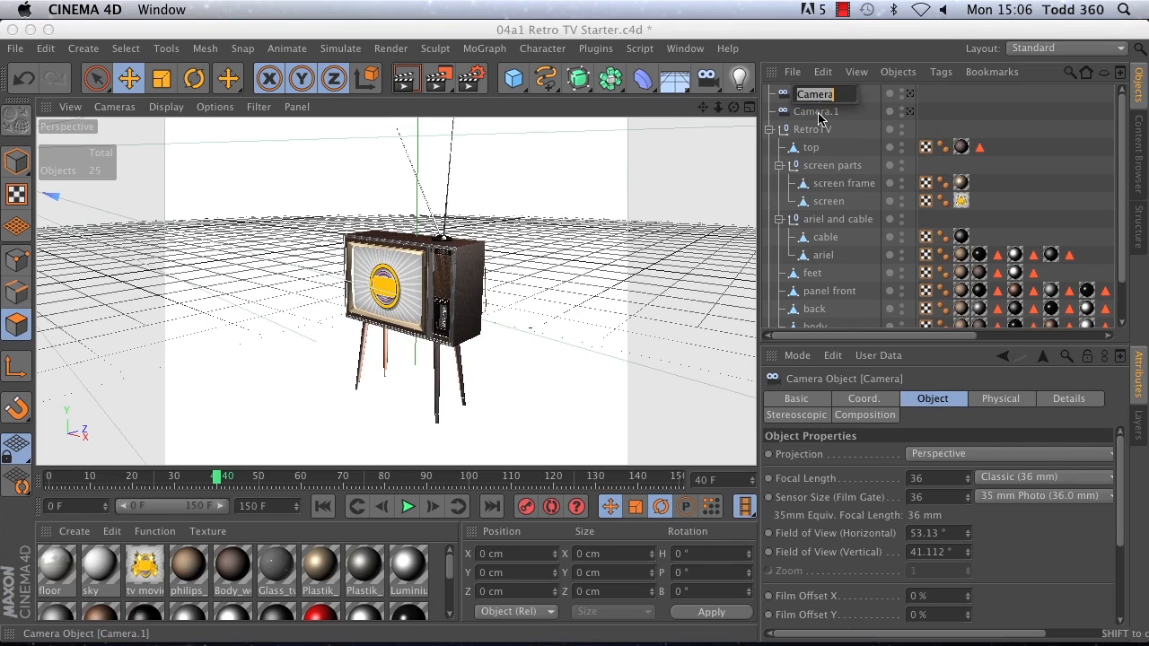
key("BackSpace")
type("cam")
left_click(817, 114)
double_click(816, 114)
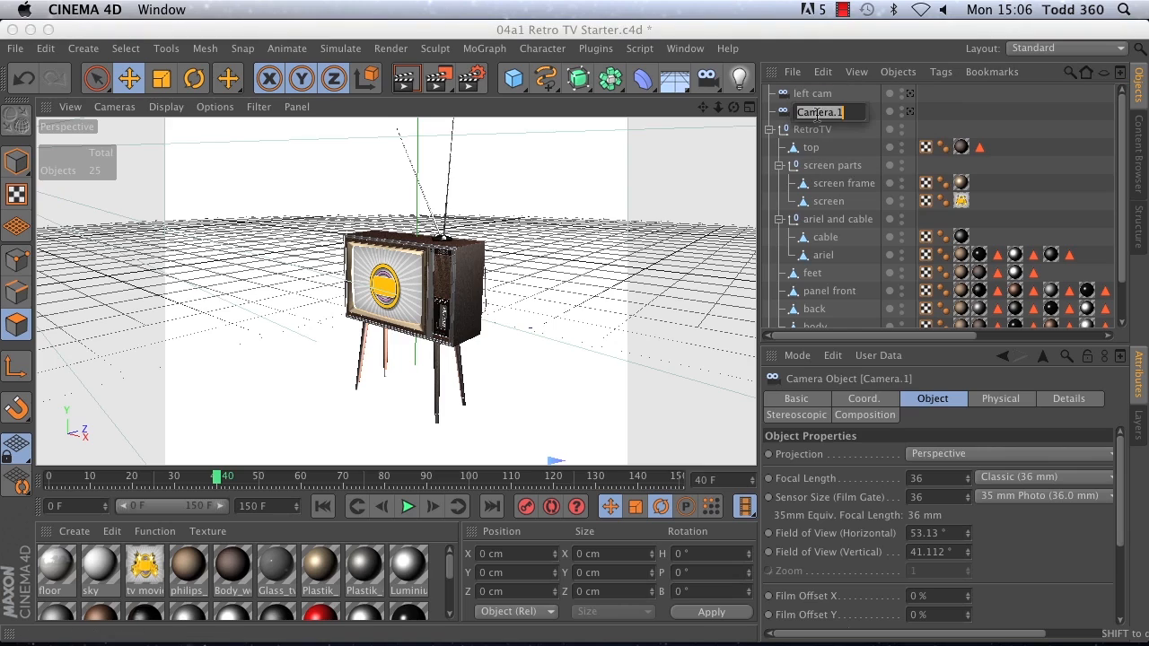
type("right cam")
key("Return")
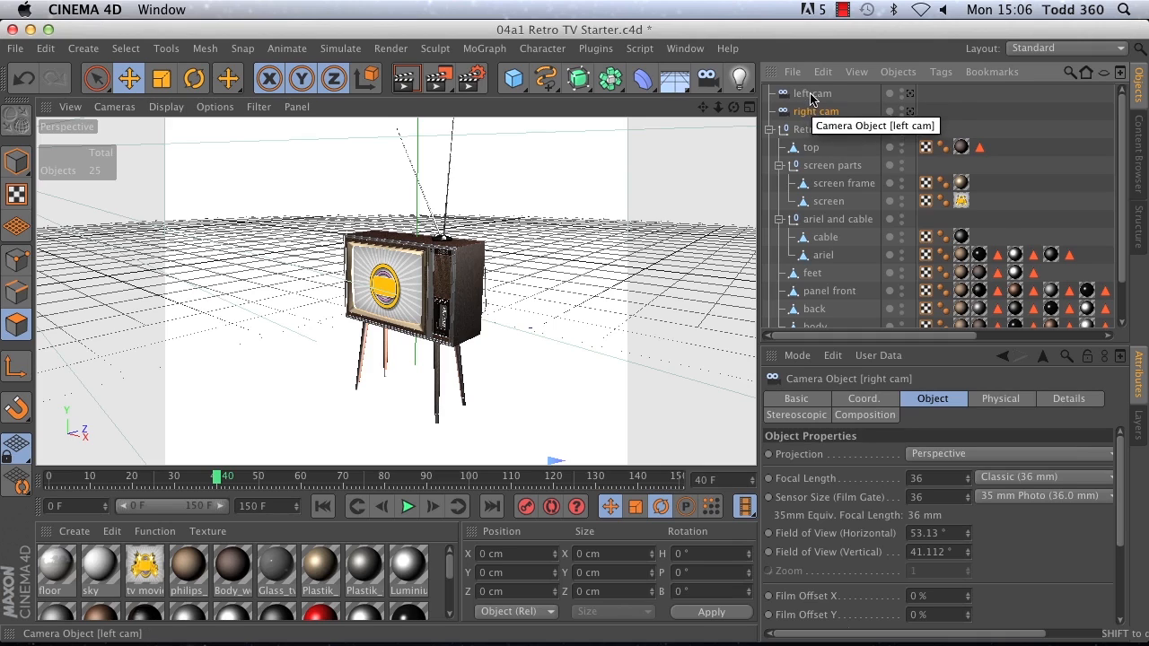
Step: Create a Camera Morph setup from left cam and right cam
left_click(807, 94, "shift")
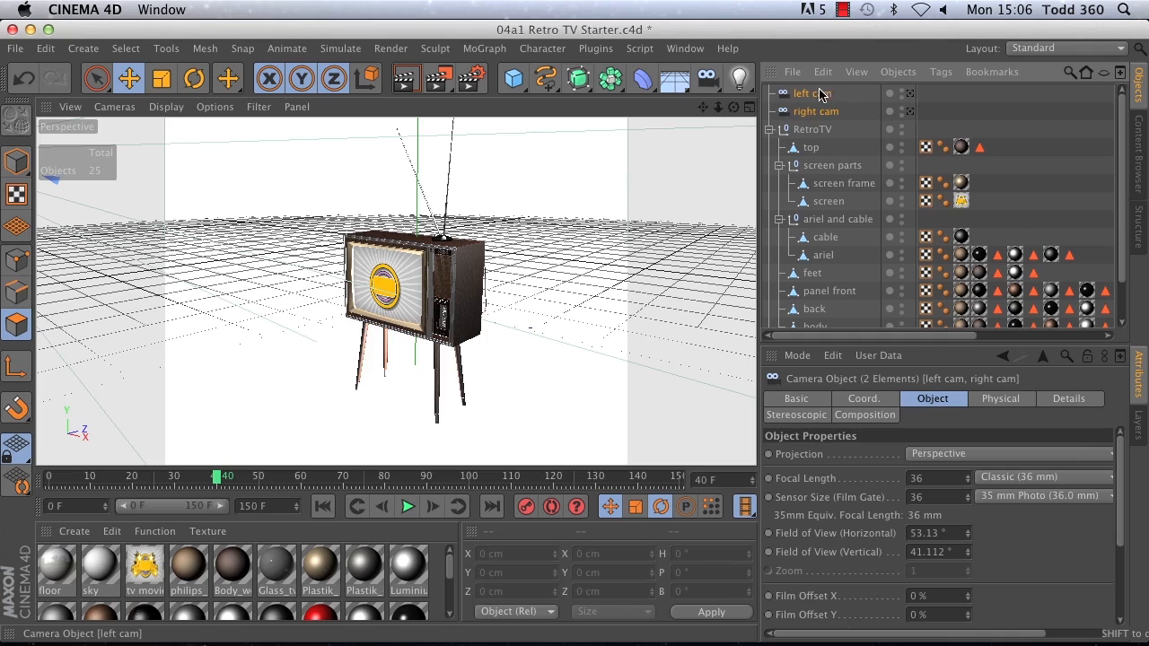
left_click(79, 50)
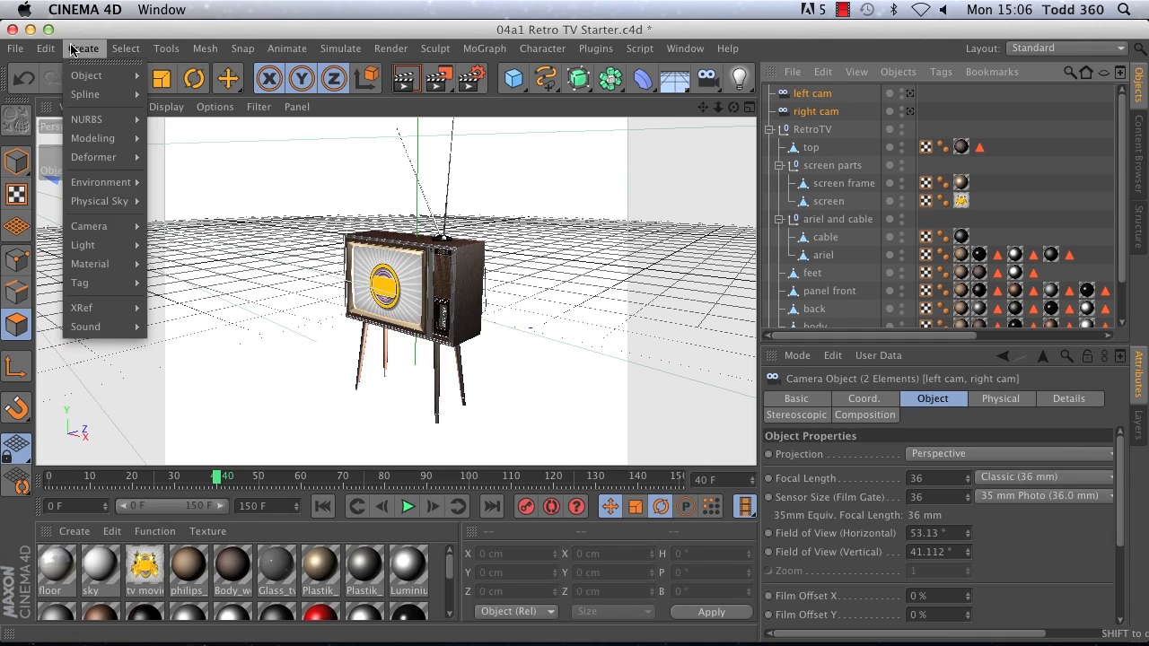
mouse_move(89, 227)
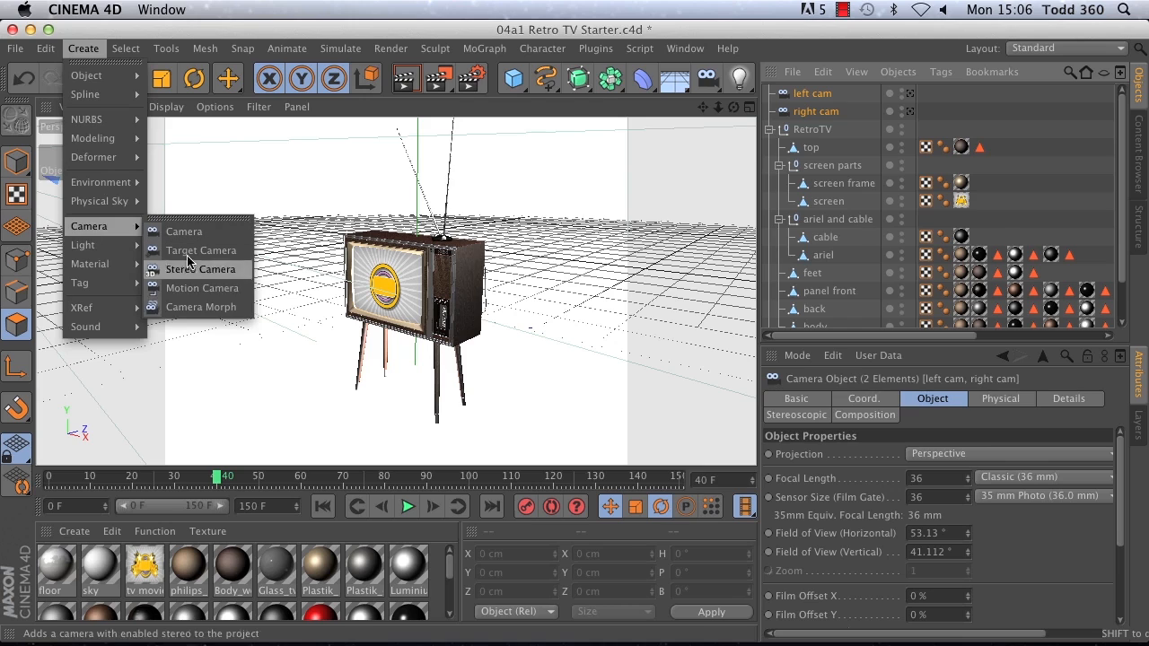
left_click(201, 307)
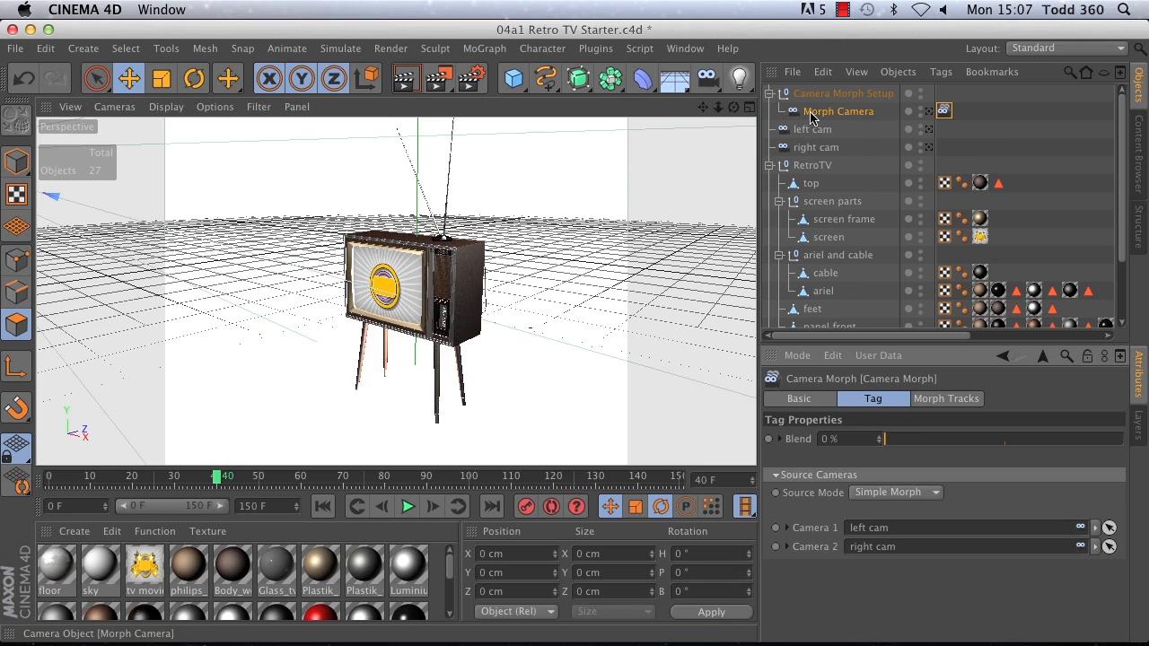
Step: Look through the Morph Camera in the viewport and test its Blend value, returning it to 0 %
left_click(115, 107)
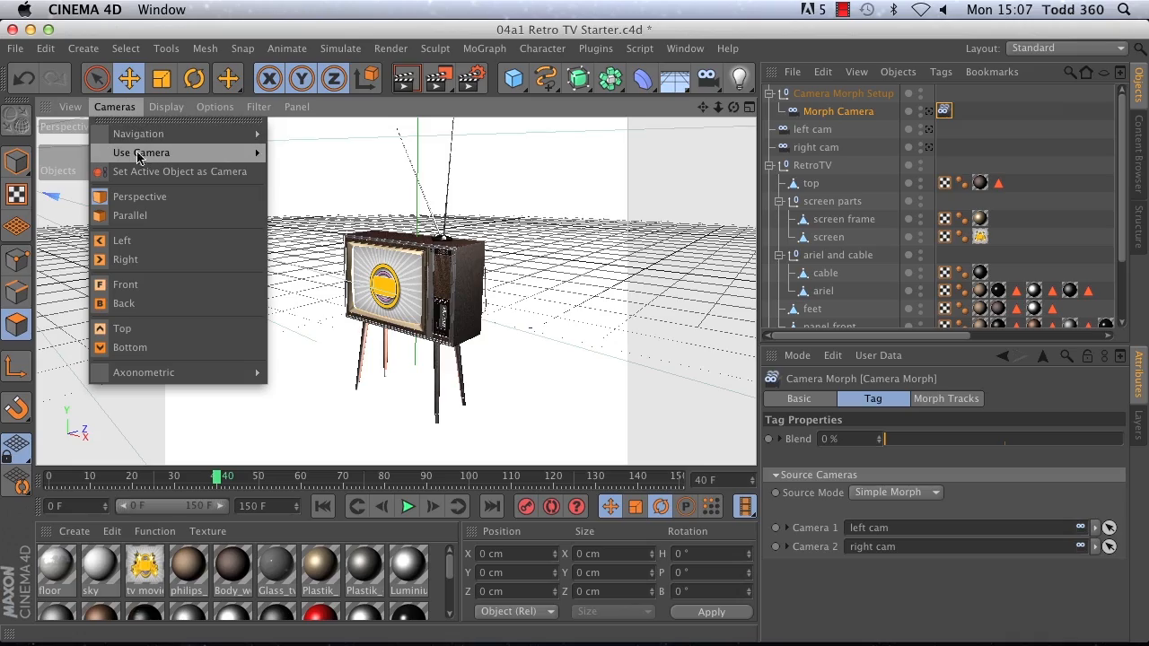
mouse_move(139, 153)
left_click(306, 199)
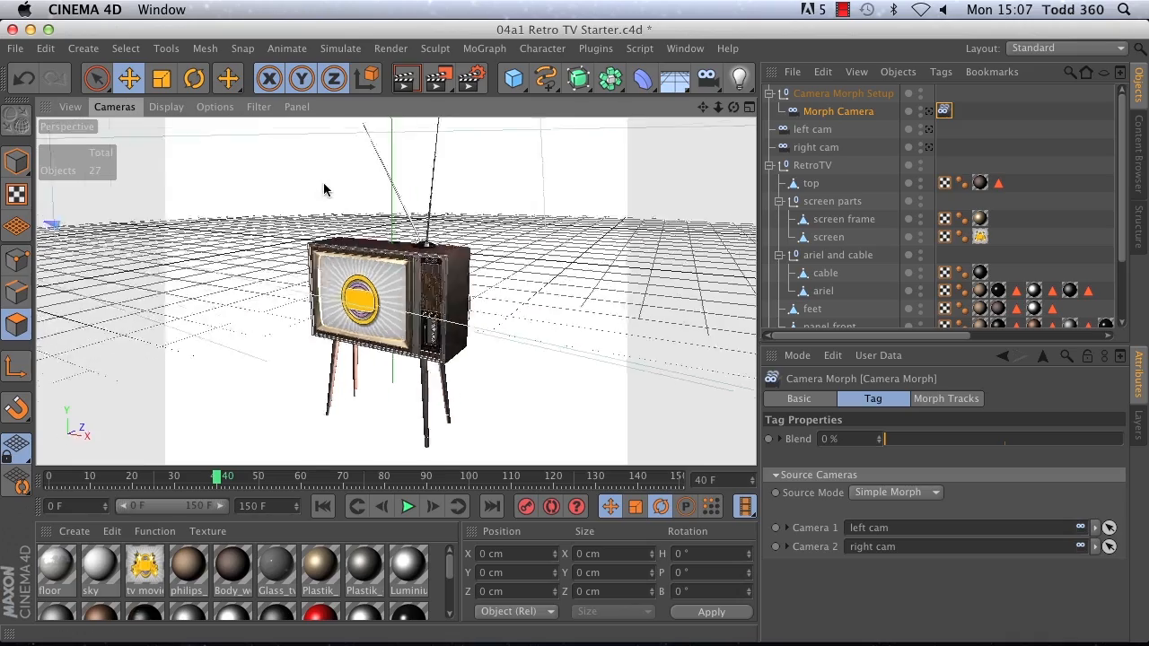
left_click_drag(885, 439, 862, 432)
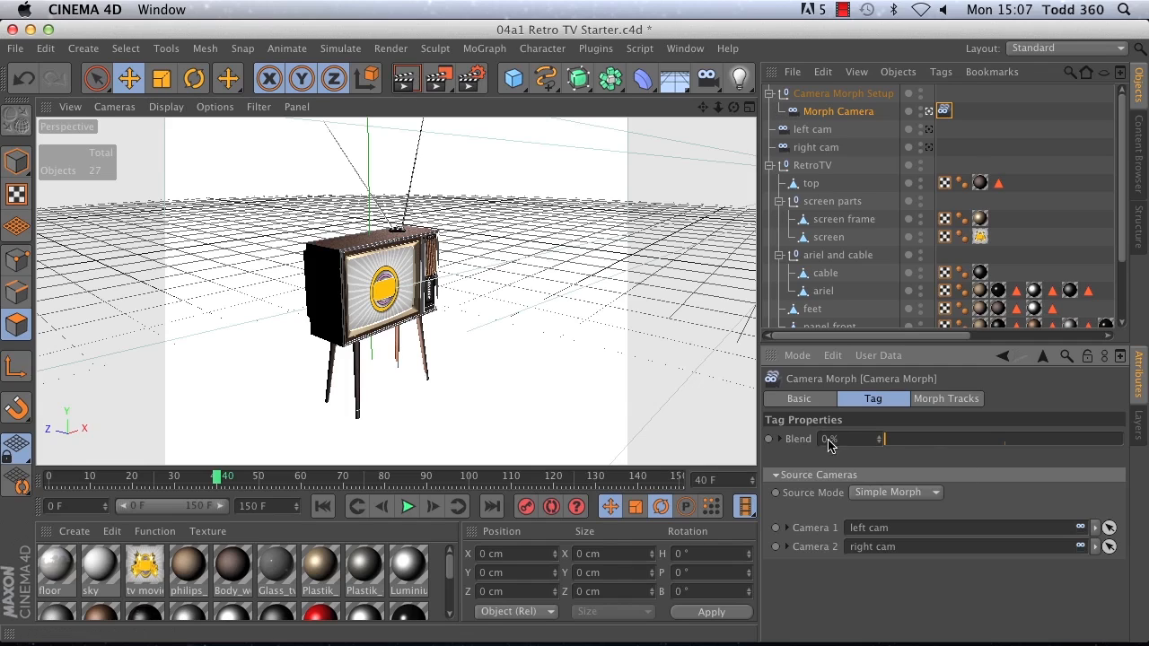
Step: Keyframe the Camera Morph Blend at 0 % on frame 0 and at 100 % on frame 121
left_click(316, 510)
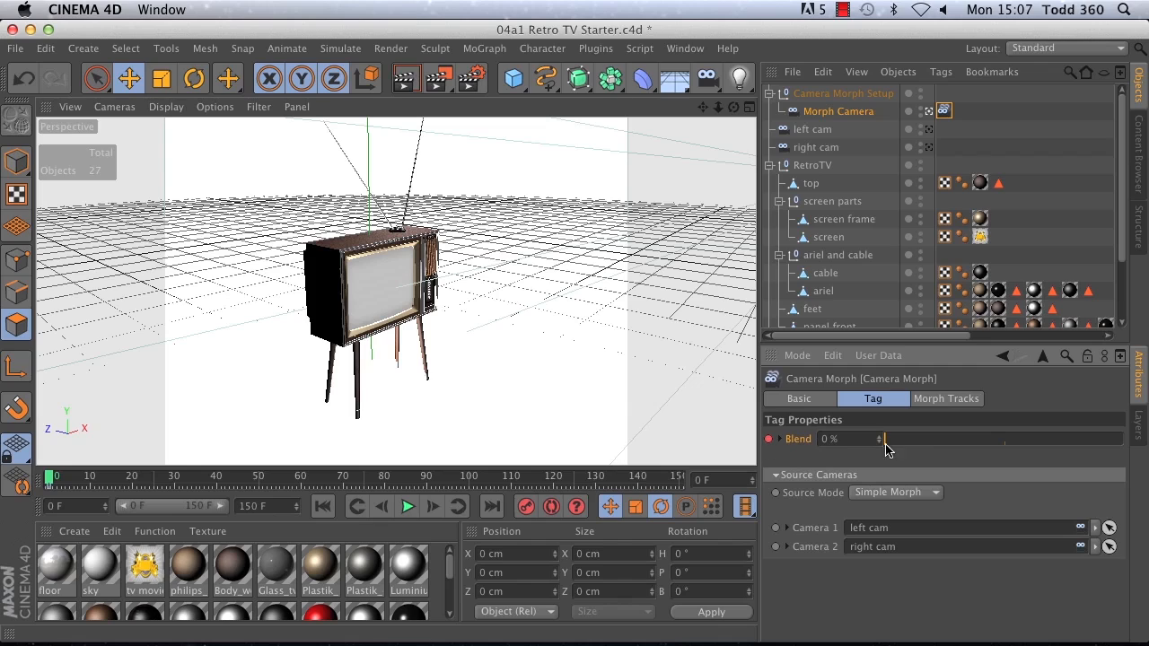
left_click(555, 480)
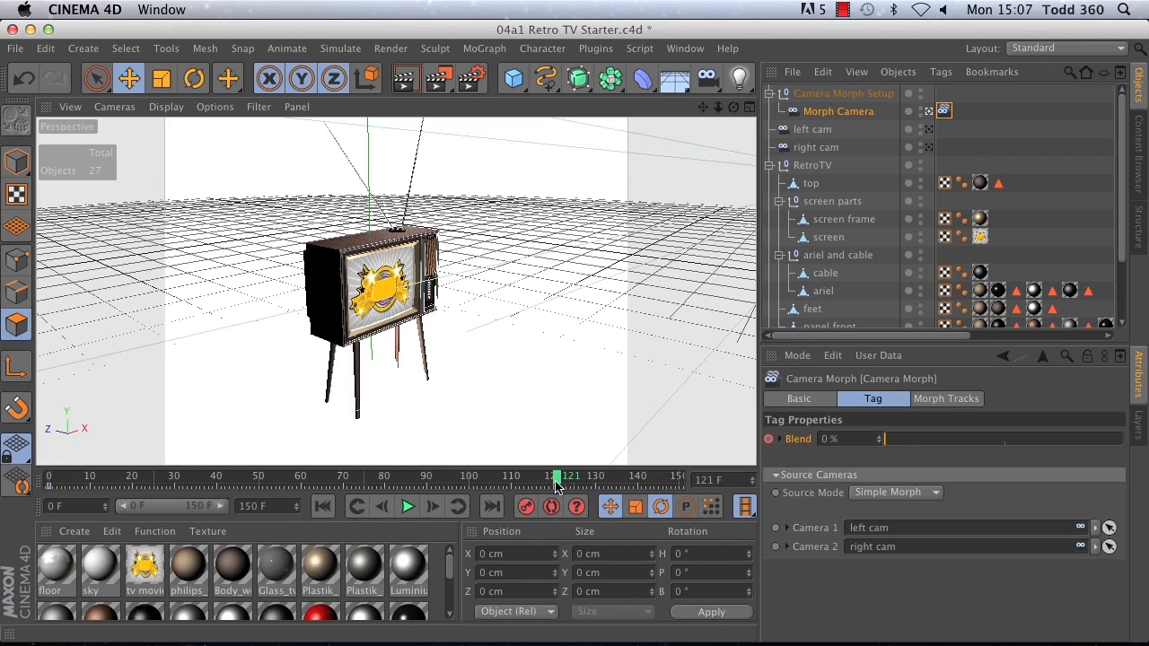
left_click_drag(906, 441, 1145, 433)
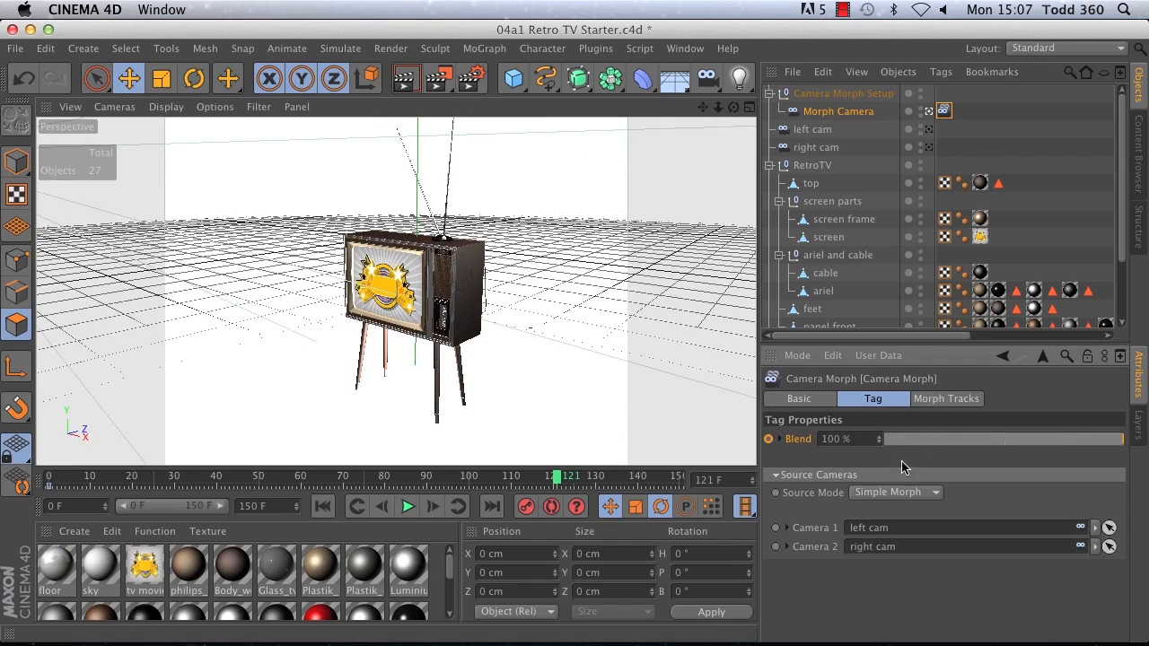
left_click(768, 439)
Step: Play the camera morph animation from the first frame, stop it and return to frame 0
left_click(325, 507)
left_click(406, 507)
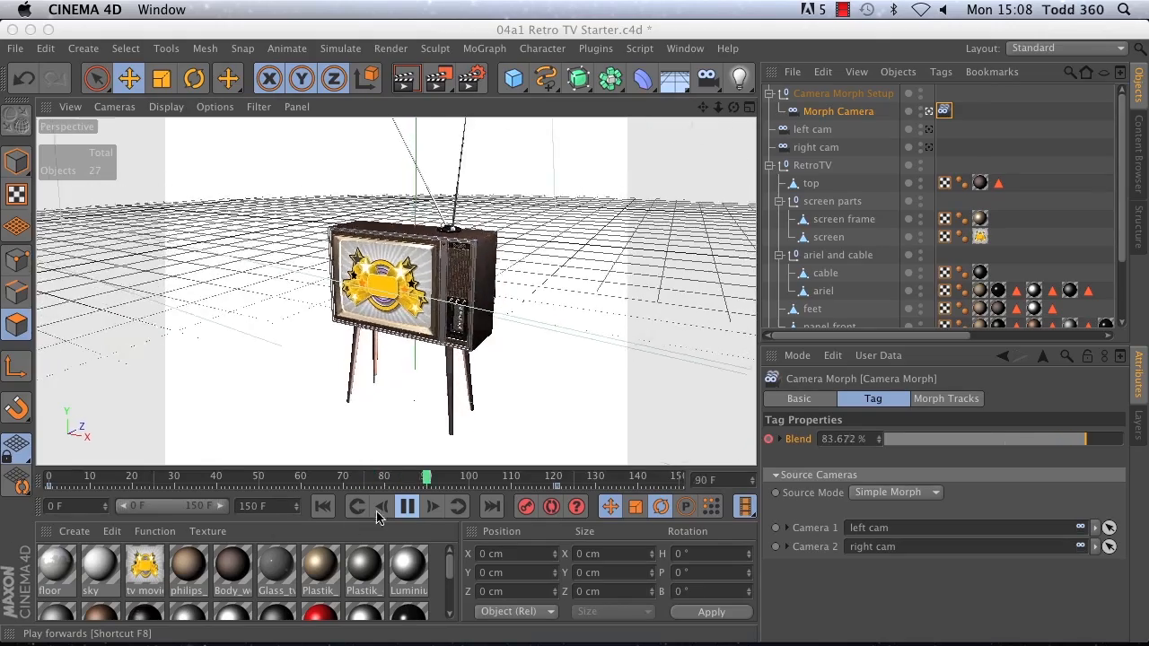
left_click(407, 508)
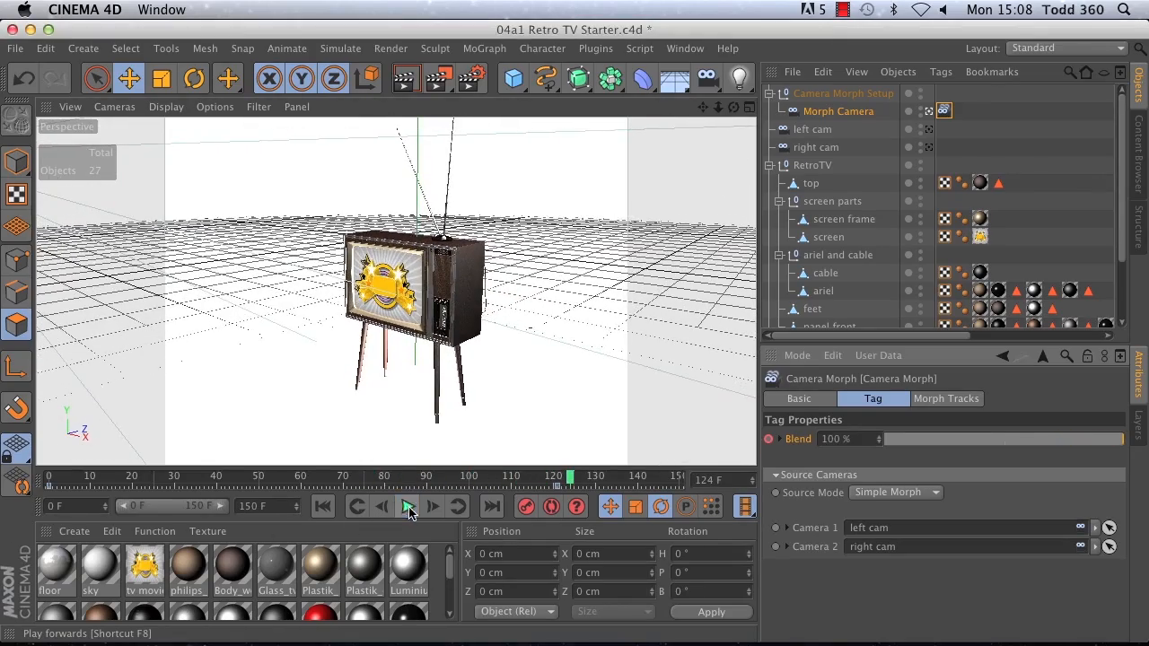
left_click(324, 507)
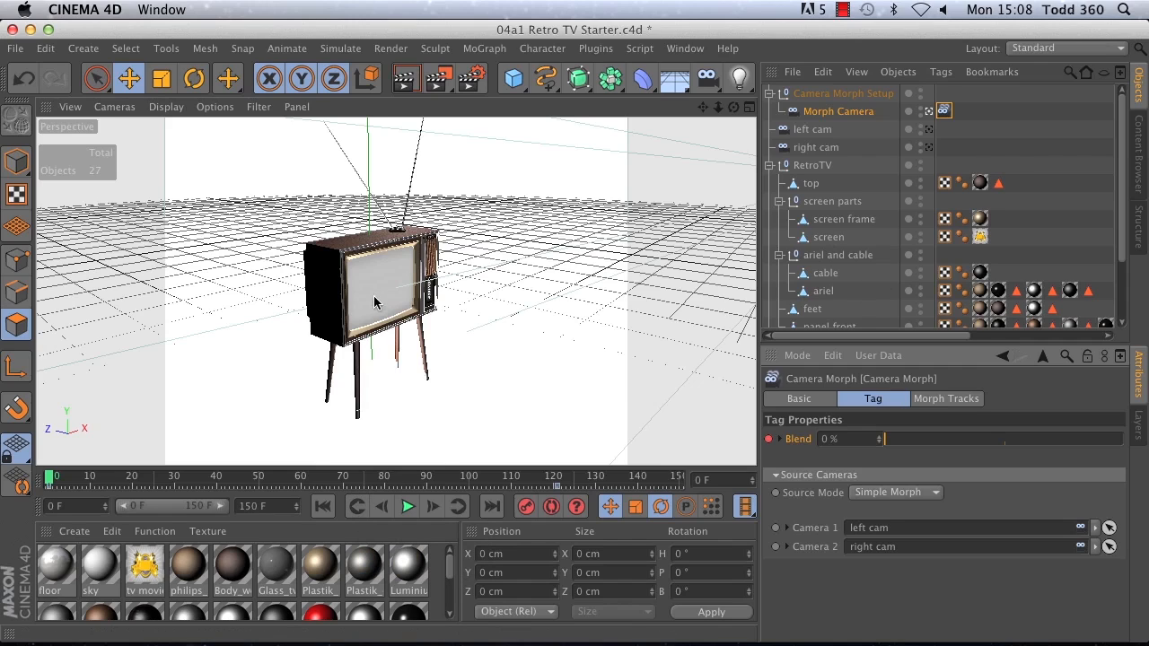
Step: Add an External Compositing tag to the screen object inside the RetroTV's screen parts group
left_click(826, 239)
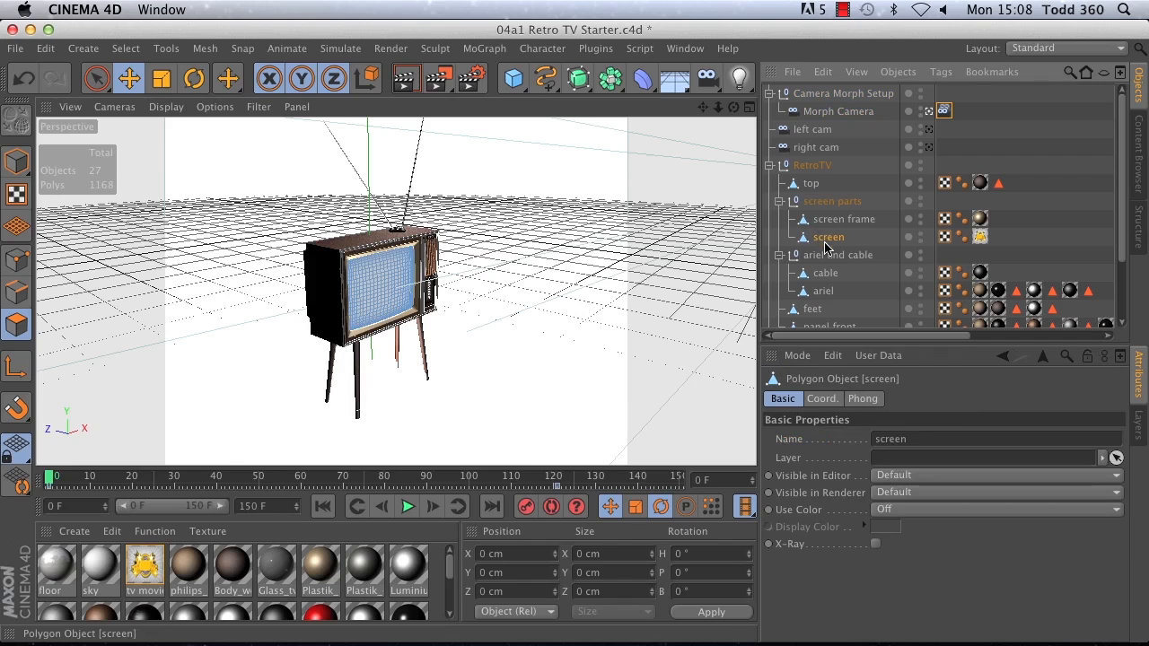
left_click(941, 72)
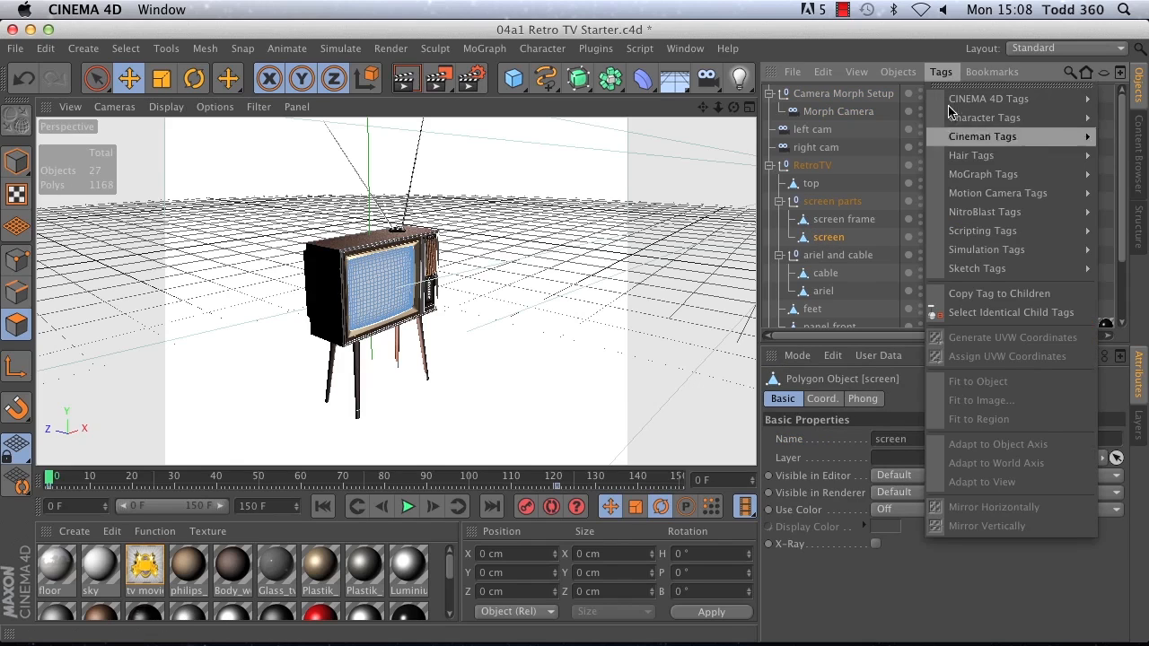
mouse_move(987, 100)
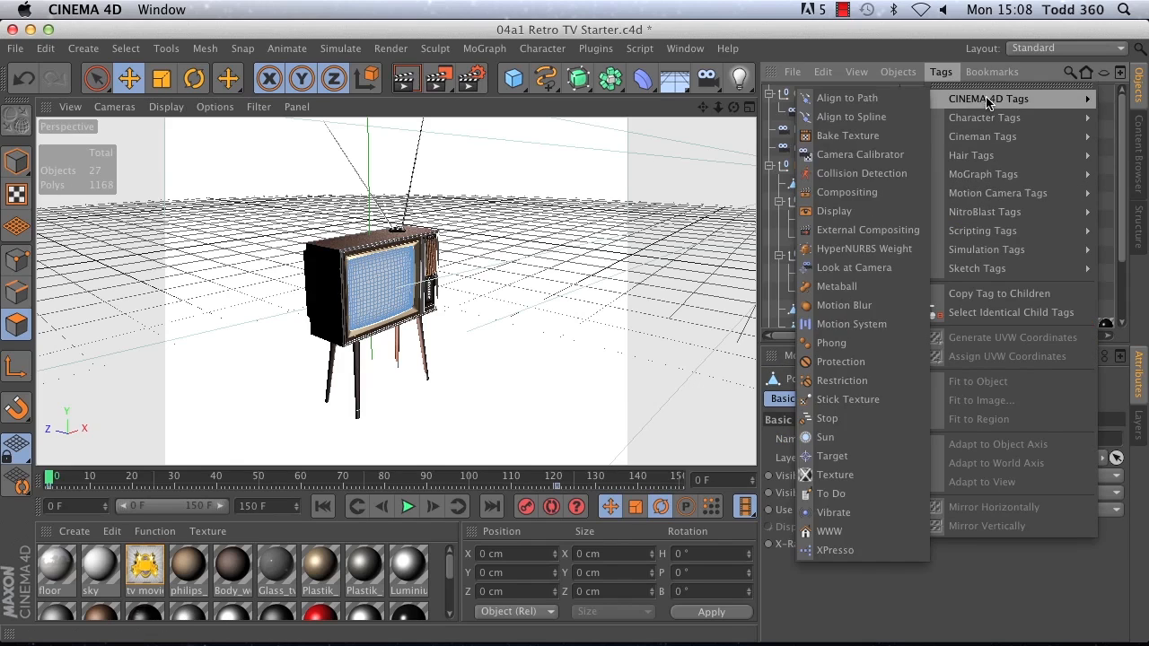
left_click(853, 231)
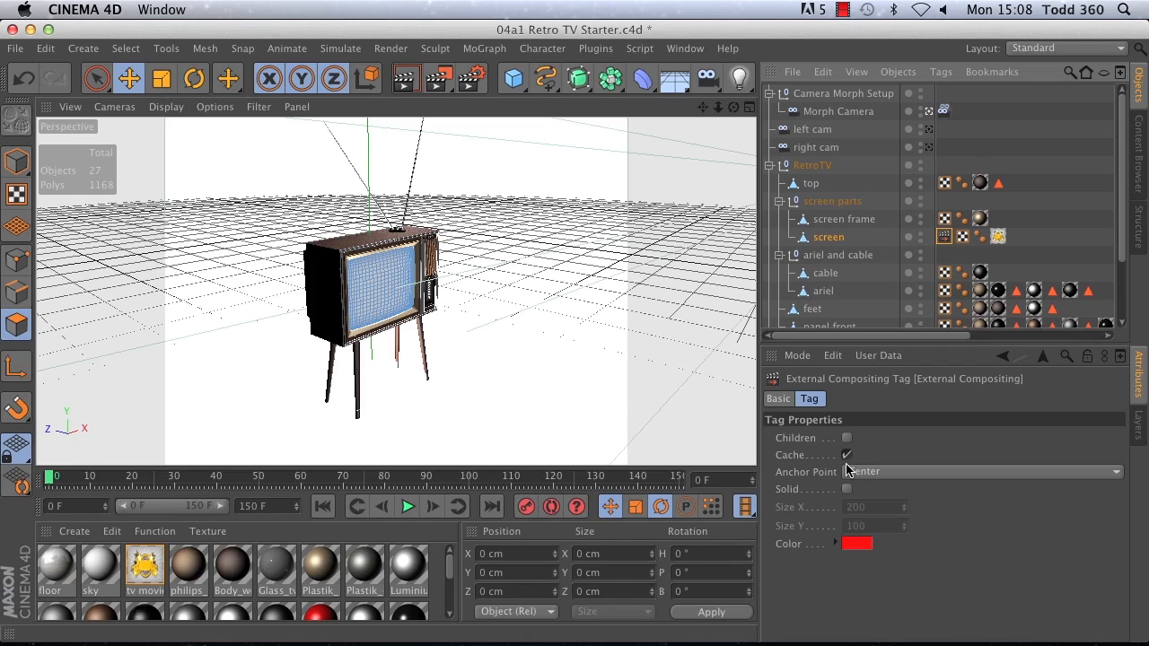
Step: In Model mode, enable Solid on the screen's External Compositing tag and set its size to 100 by 74
left_click(15, 163)
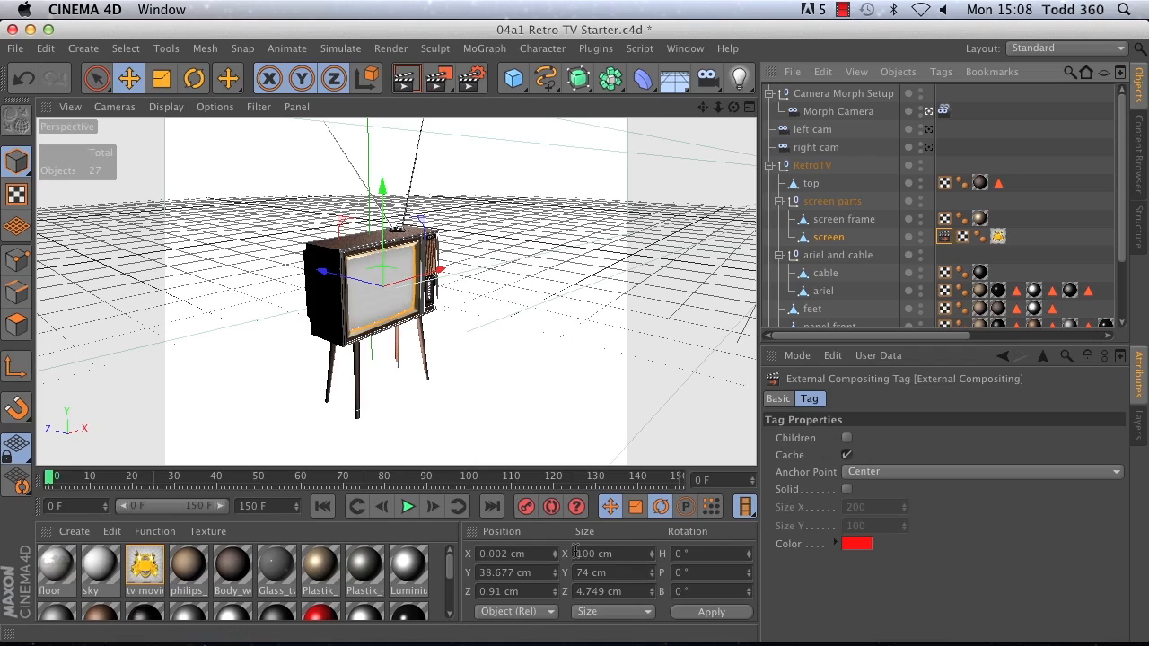
left_click(847, 489)
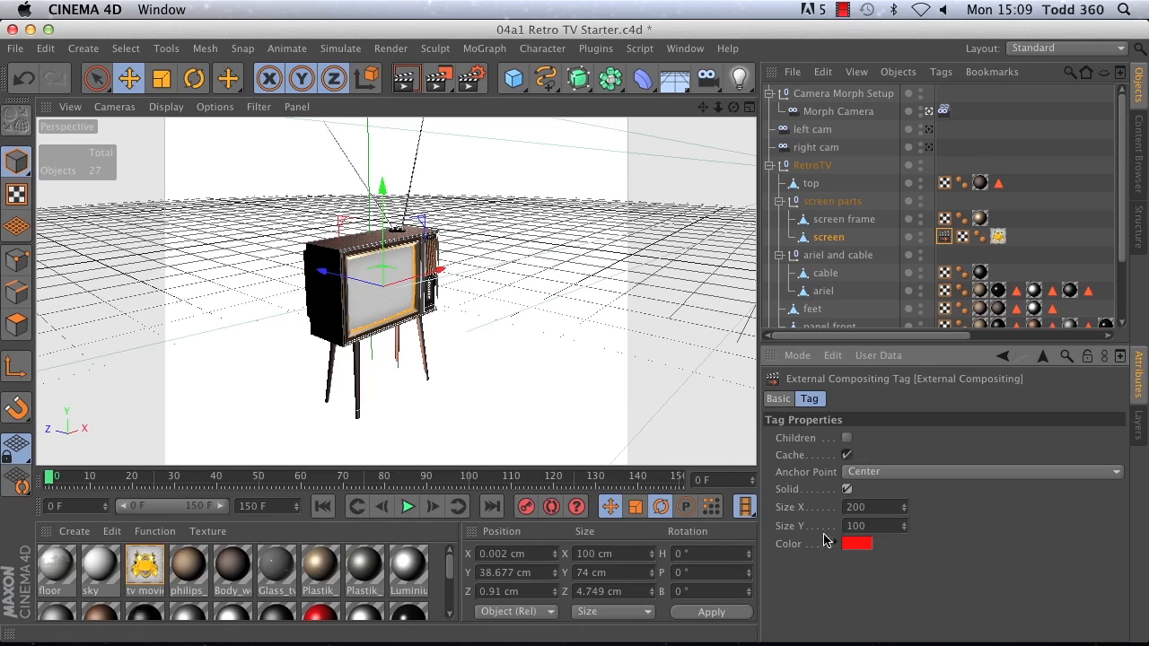
double_click(875, 506)
type("100")
key("Tab")
type("7")
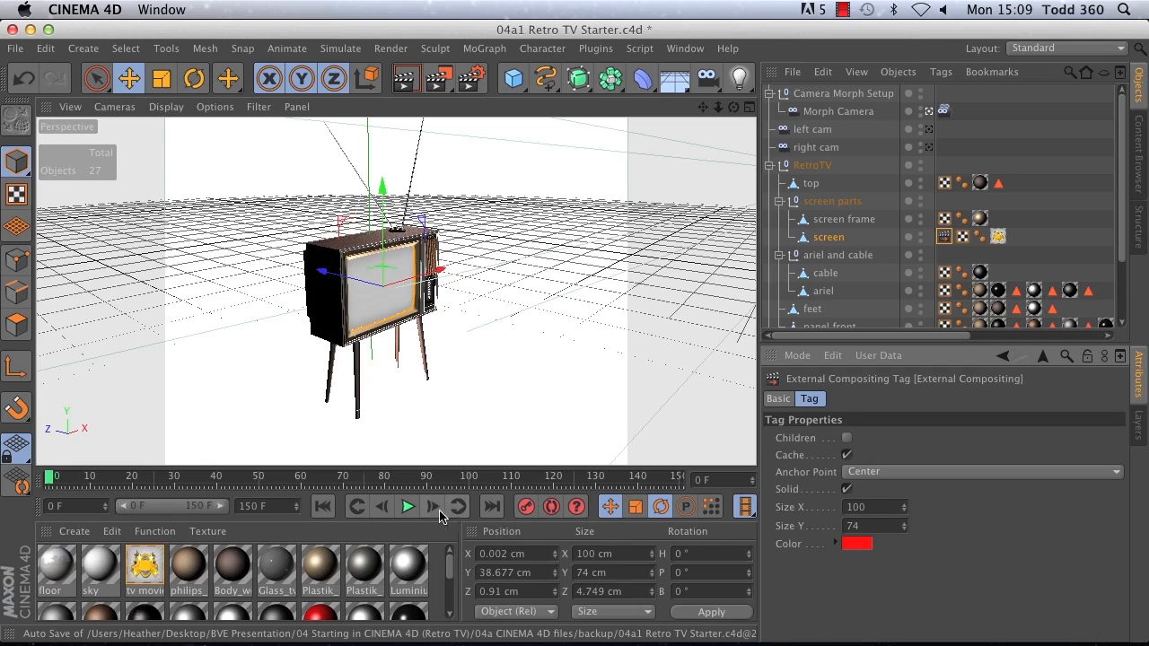
Step: Play the animation to preview the TV screen in motion, then stop it and return to frame 0
left_click(407, 506)
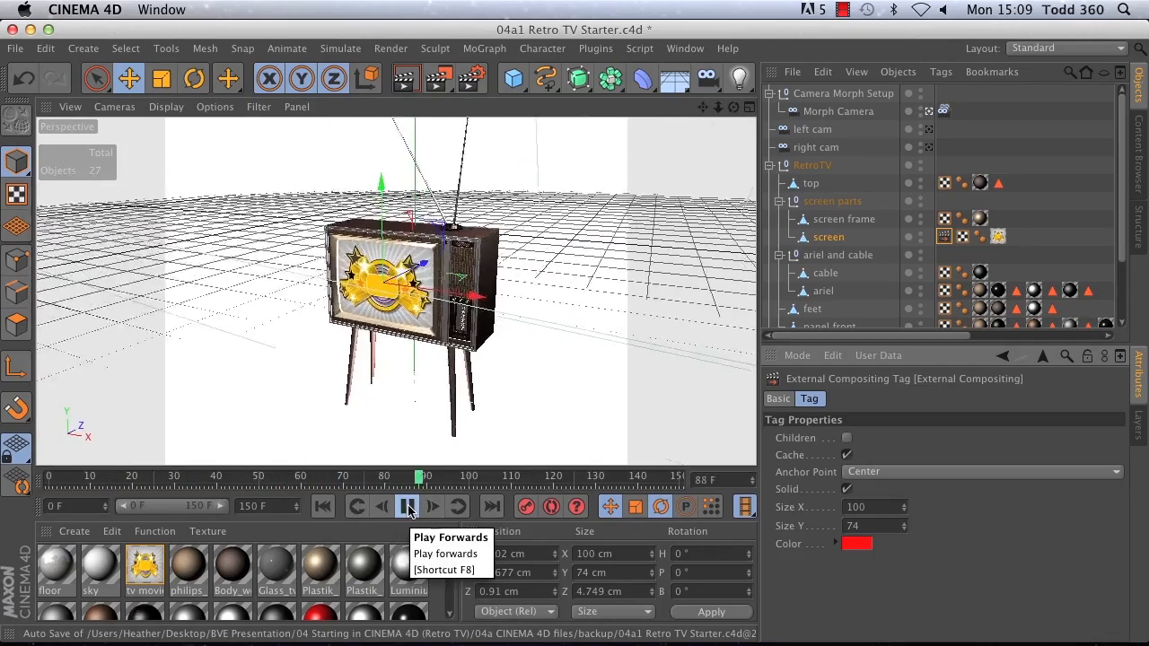
left_click(404, 507)
left_click(323, 507)
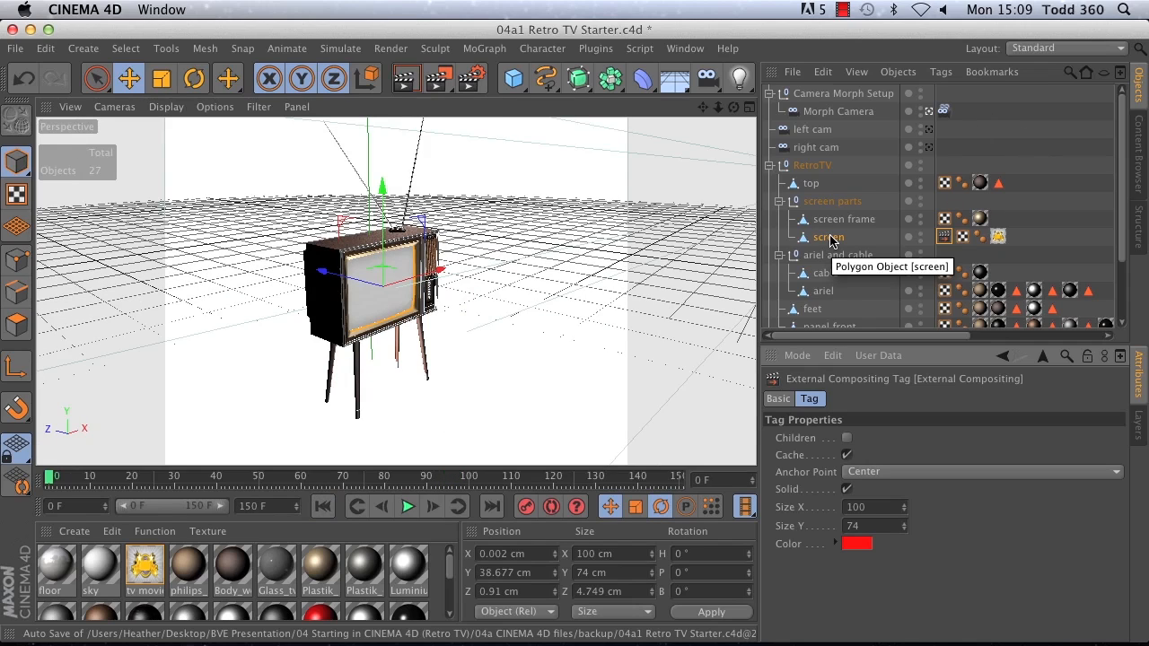
Step: Add a Compositing tag to the screen object and enable object buffers 1 and 2 on it
left_click(939, 74)
mouse_move(969, 104)
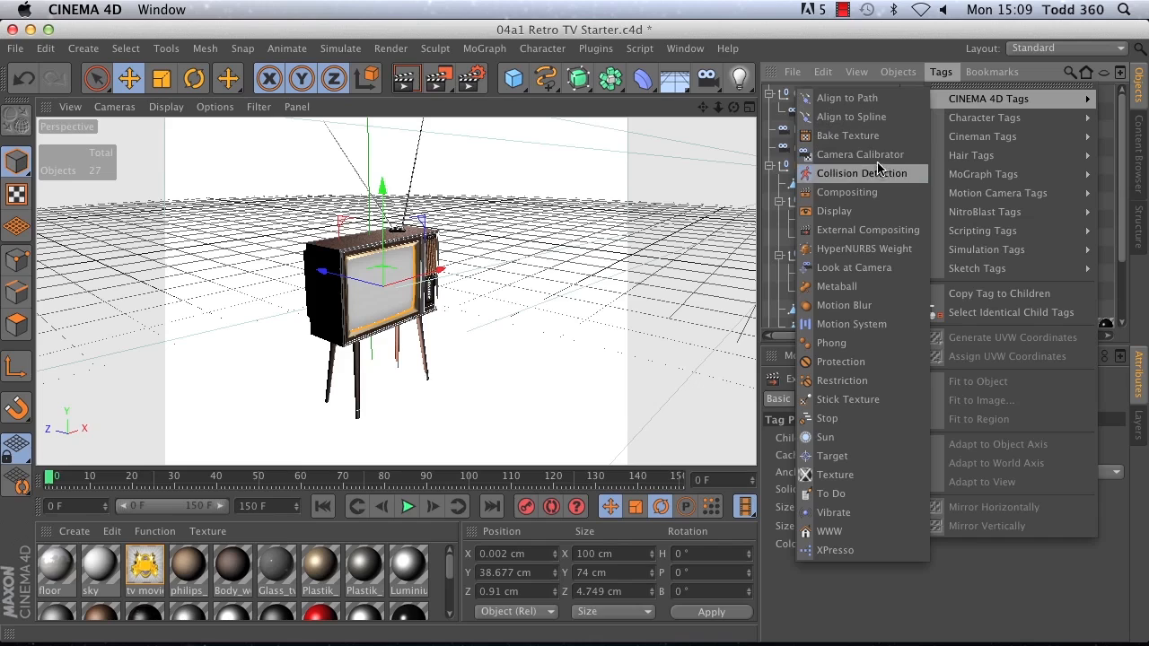
left_click(853, 192)
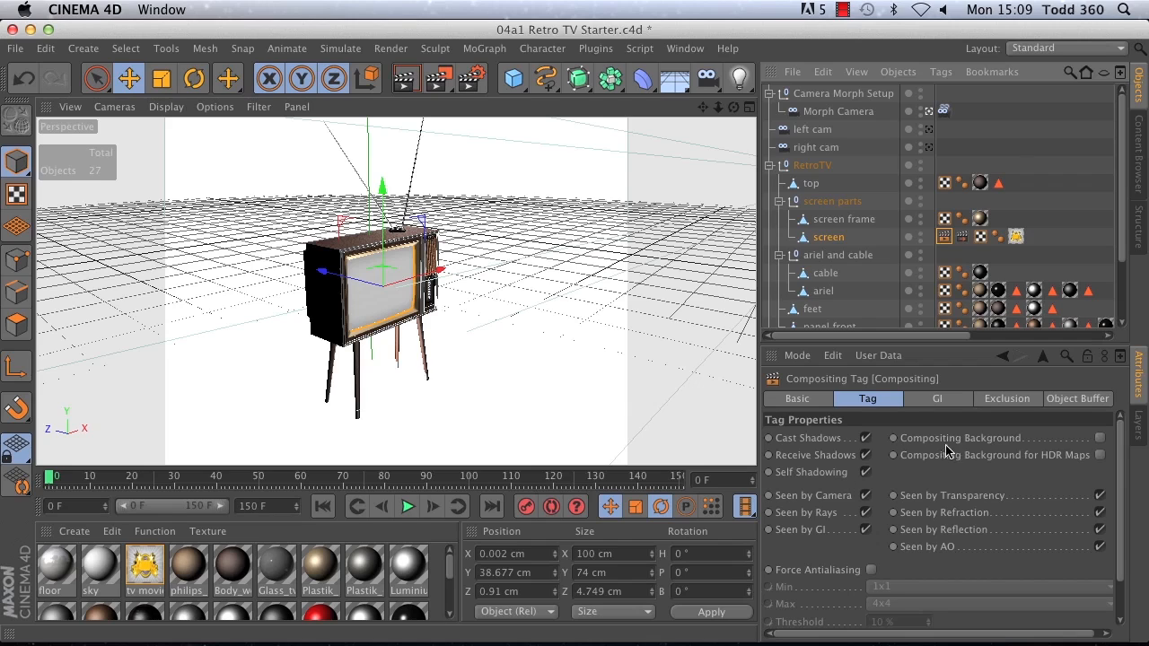
left_click(1072, 402)
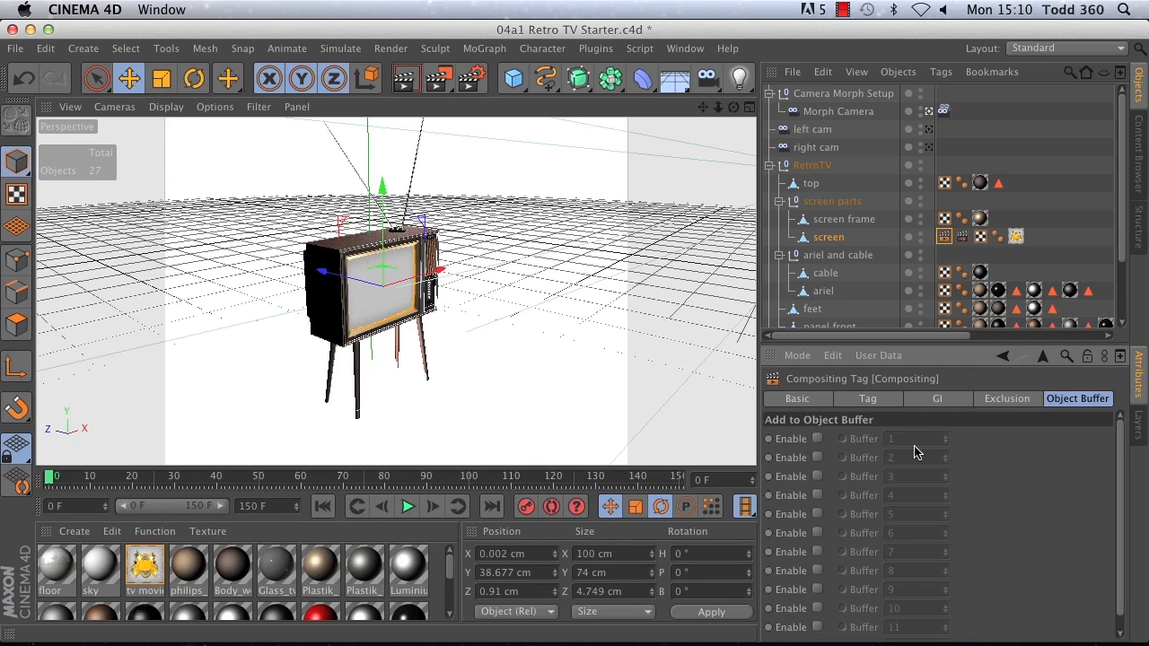
left_click(817, 438)
left_click(817, 458)
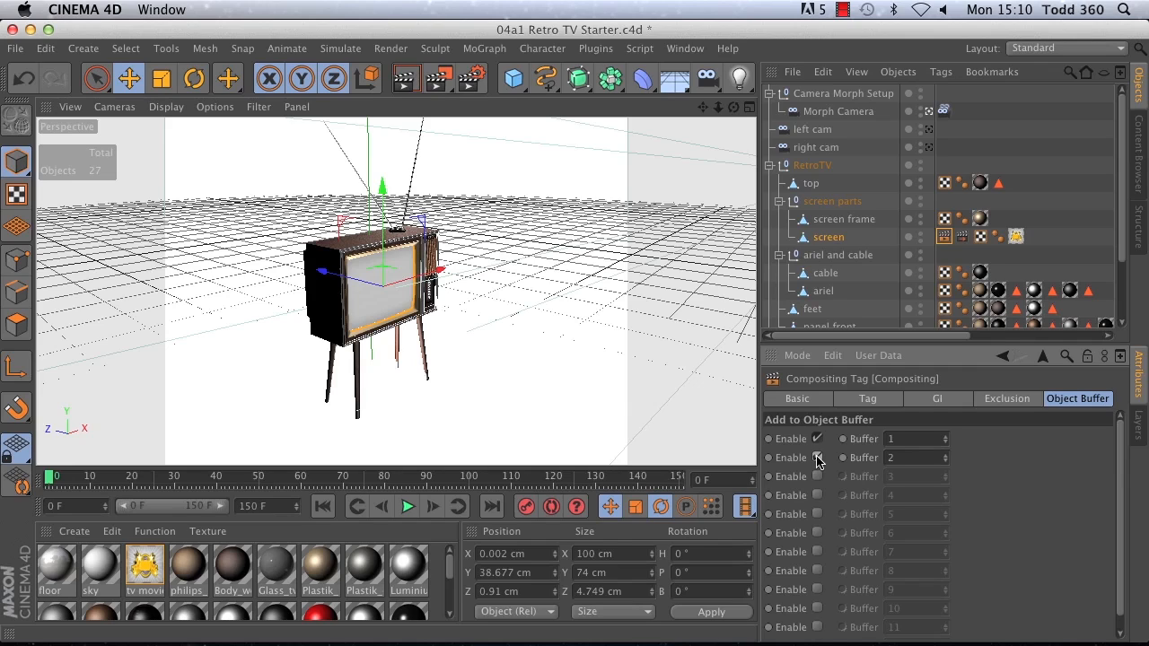
left_click(818, 459)
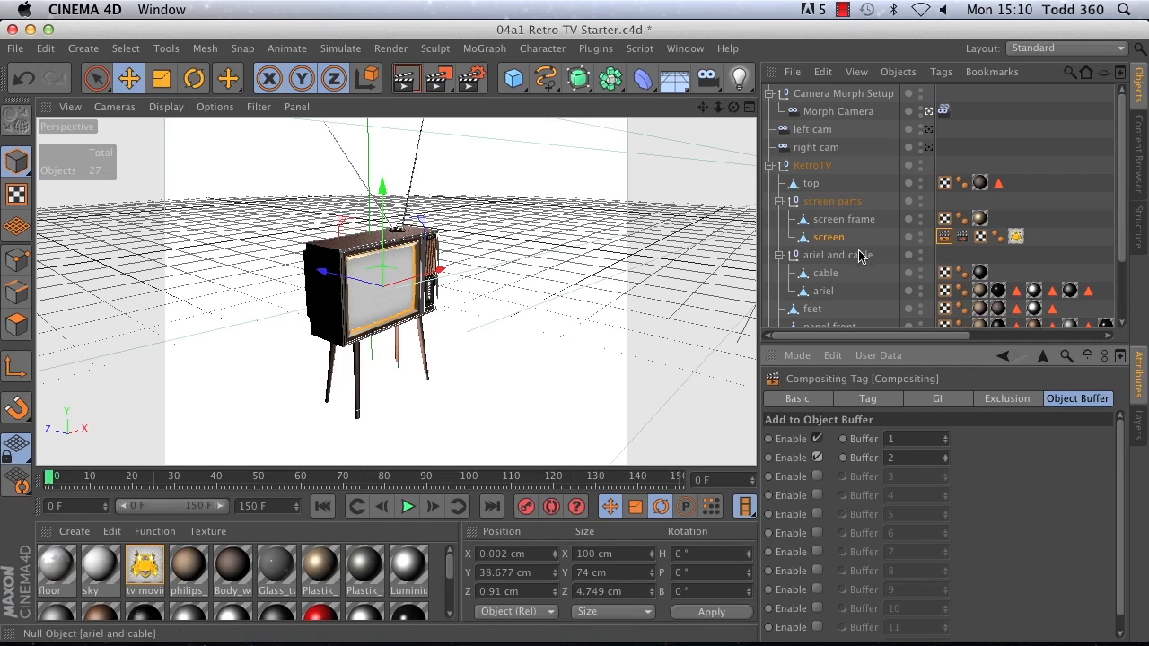
Step: Add a Compositing tag to the RetroTV null and enable only object buffer 2 on it
left_click(811, 184)
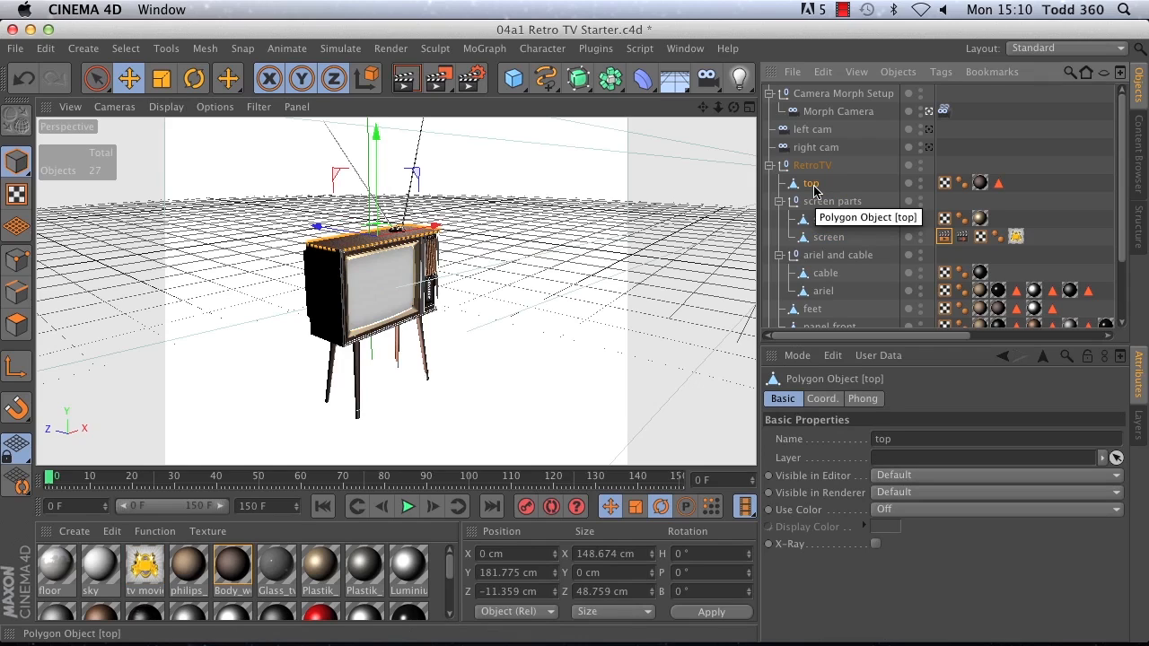
left_click(802, 168)
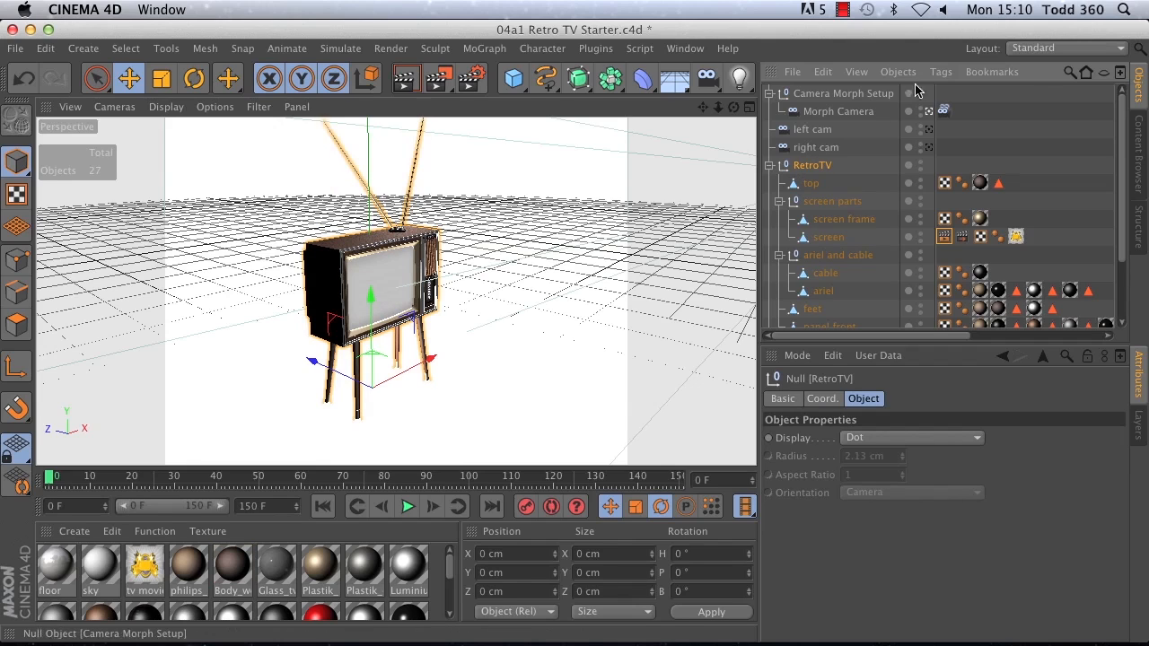
left_click(941, 72)
mouse_move(992, 196)
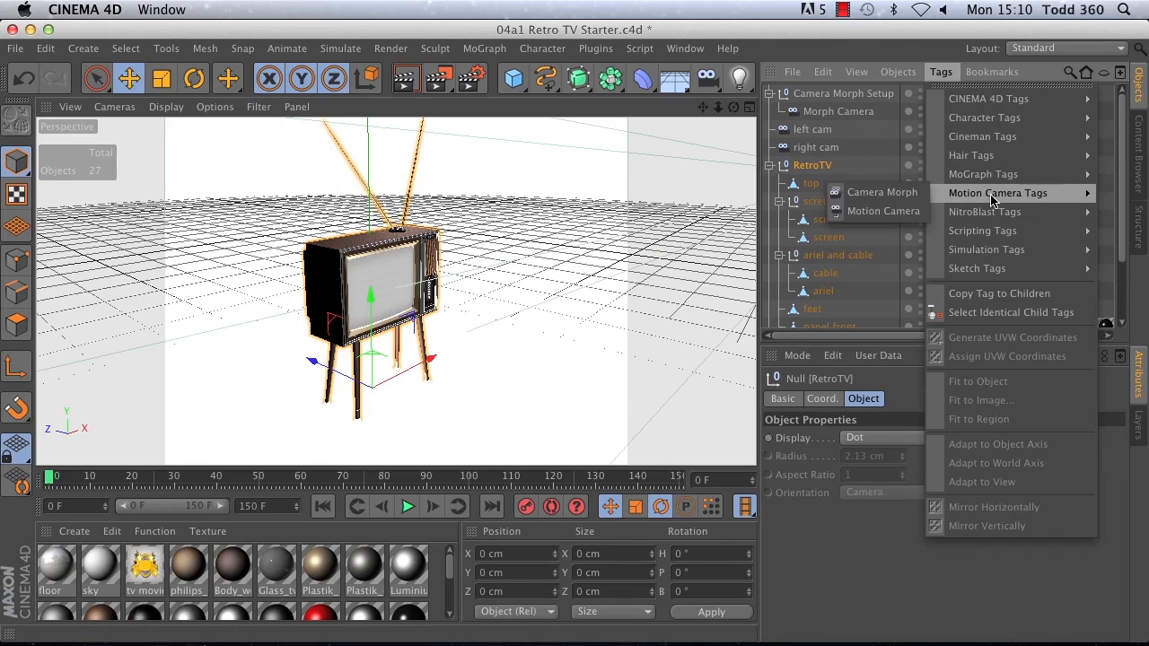
mouse_move(987, 98)
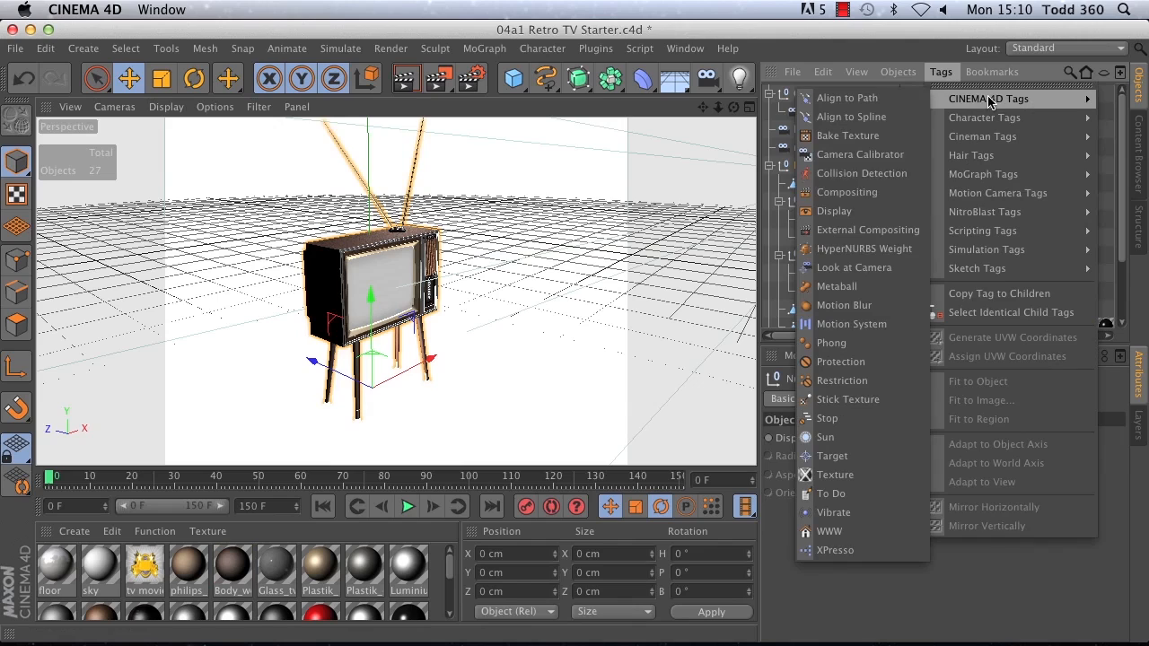
left_click(848, 192)
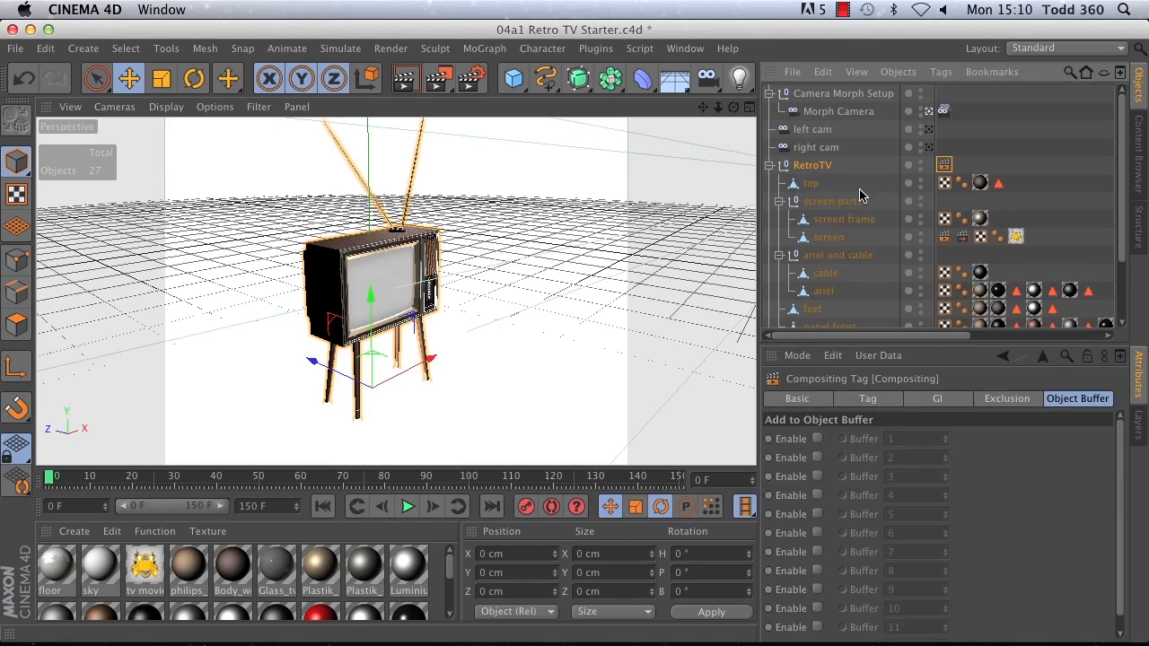
left_click(817, 457)
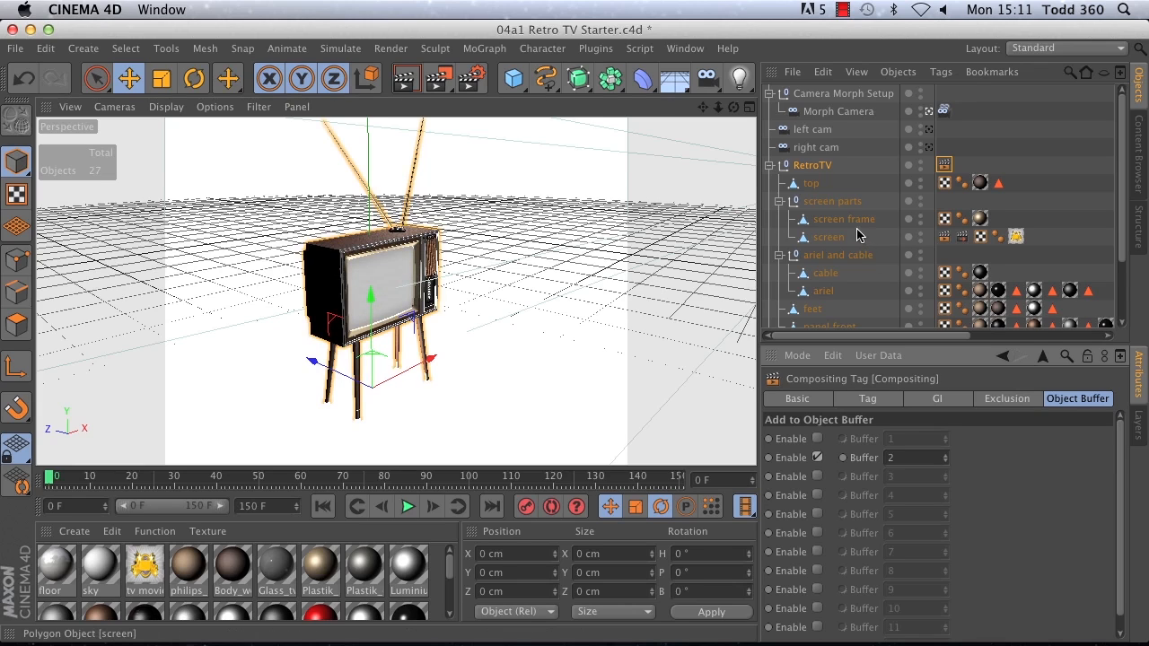
Step: Create a null object, name it TV Top and make it a child of the top object
left_click(826, 238)
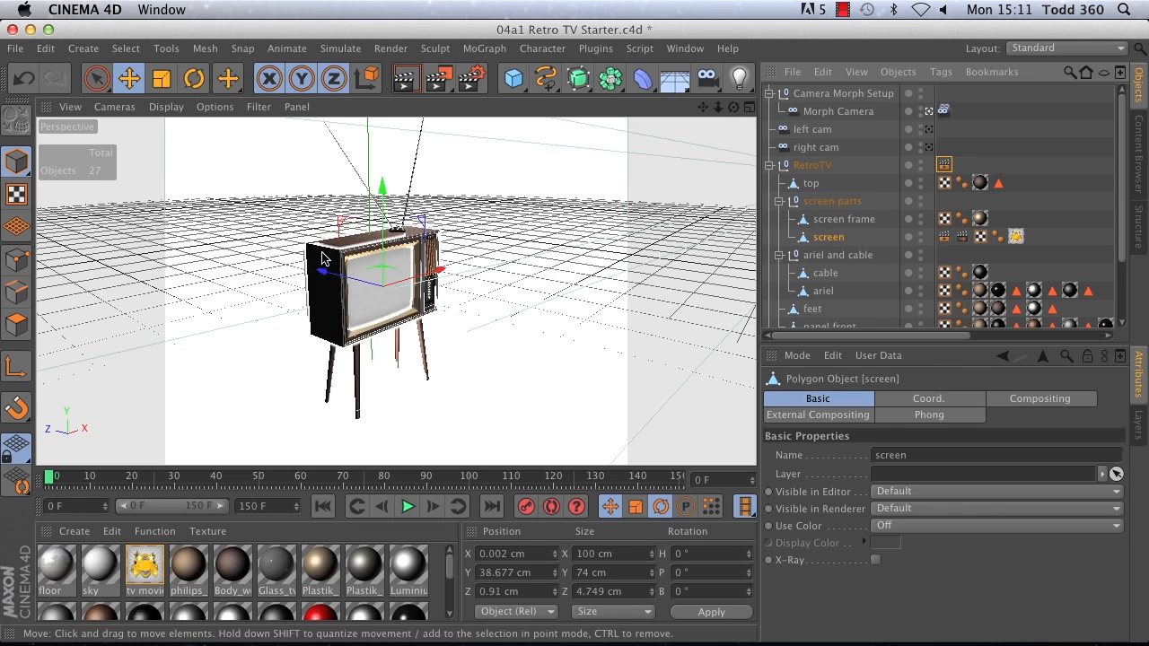
left_click(809, 184)
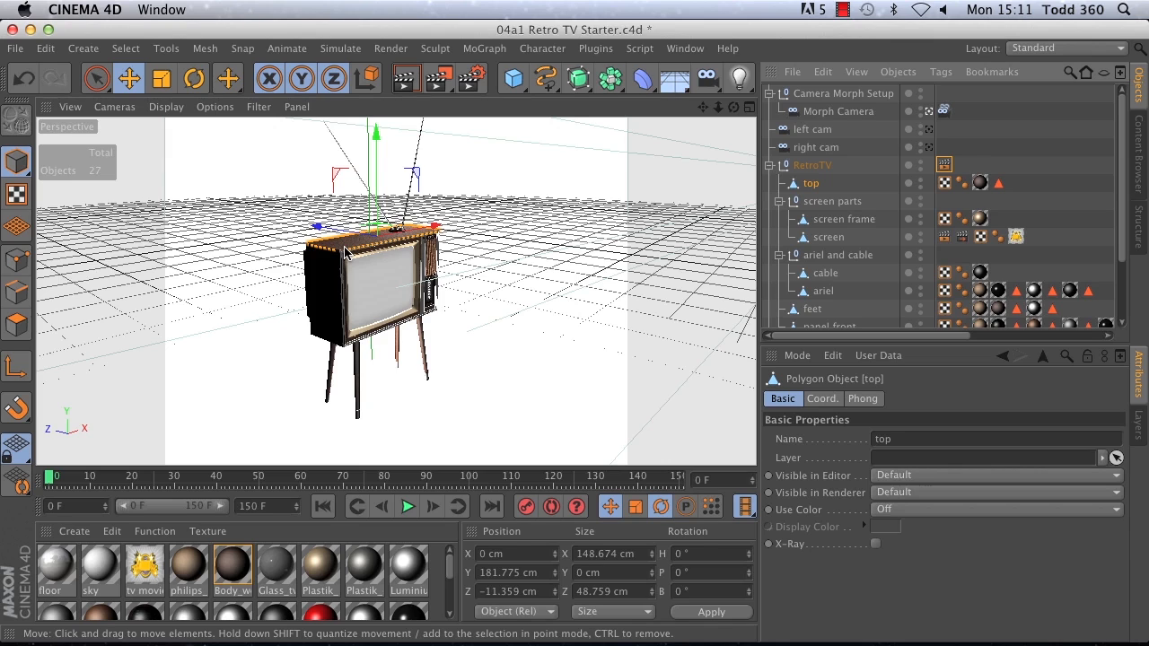
left_click(67, 51)
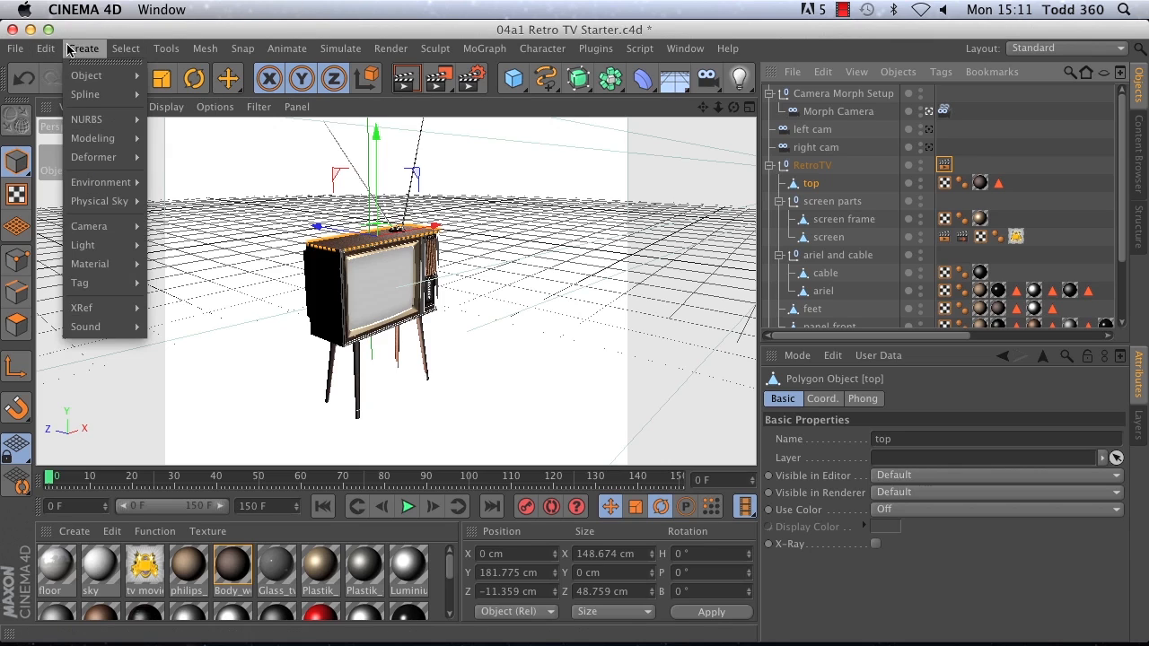
mouse_move(87, 76)
left_click(173, 81)
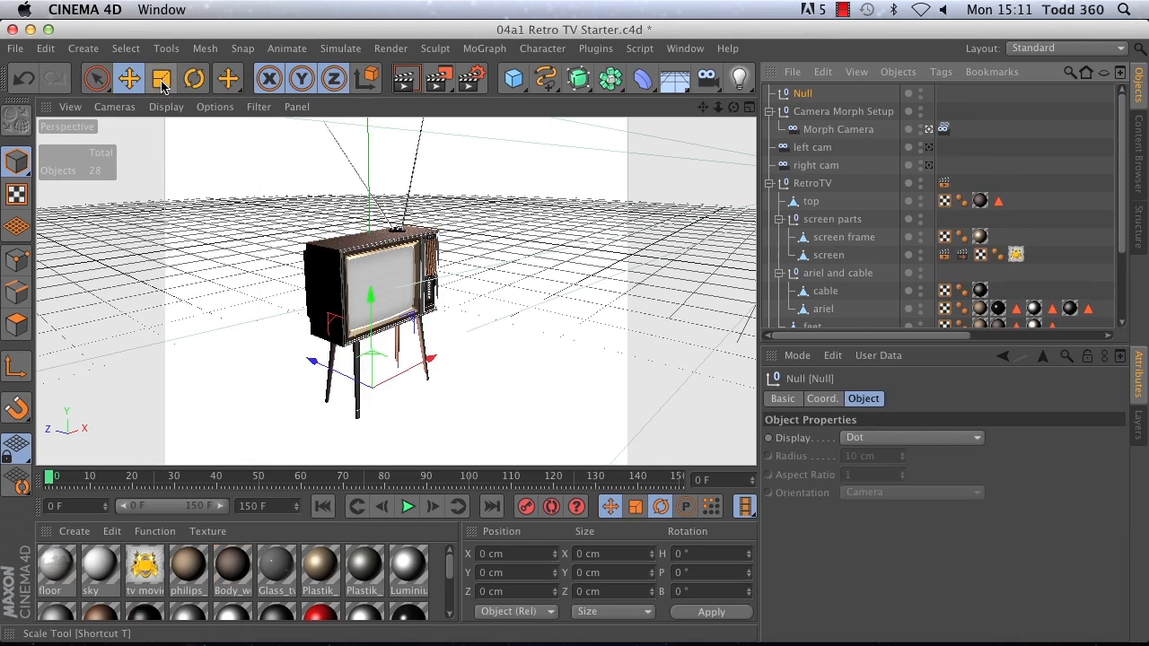
double_click(798, 93)
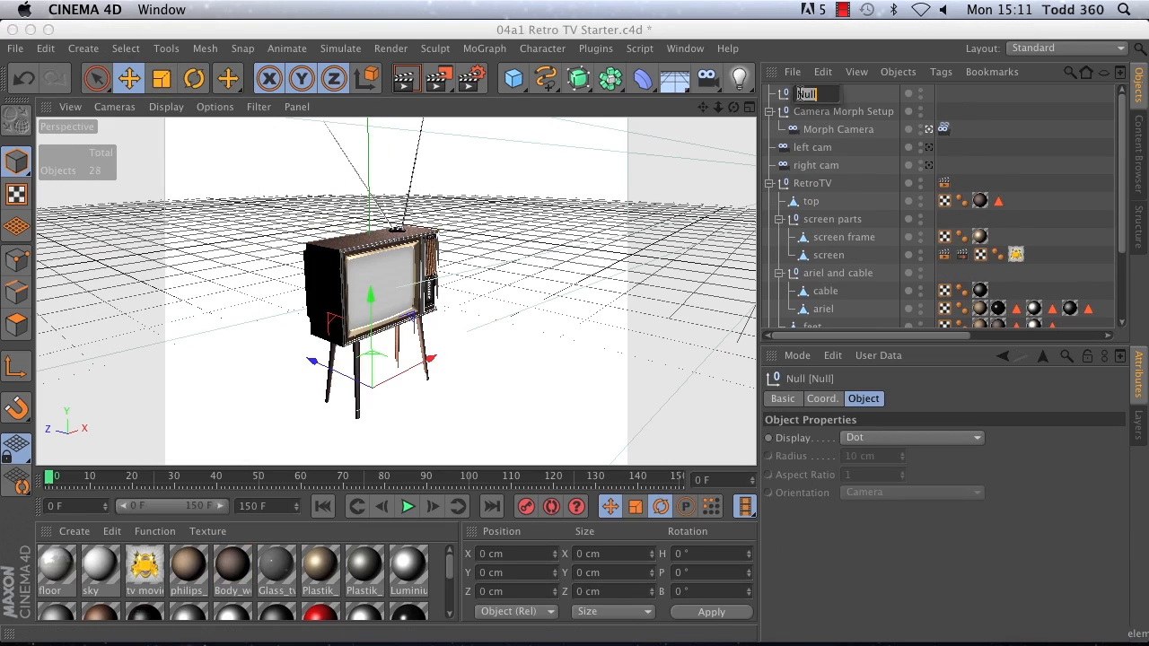
type("M")
key("Return")
left_click_drag(803, 96, 807, 205)
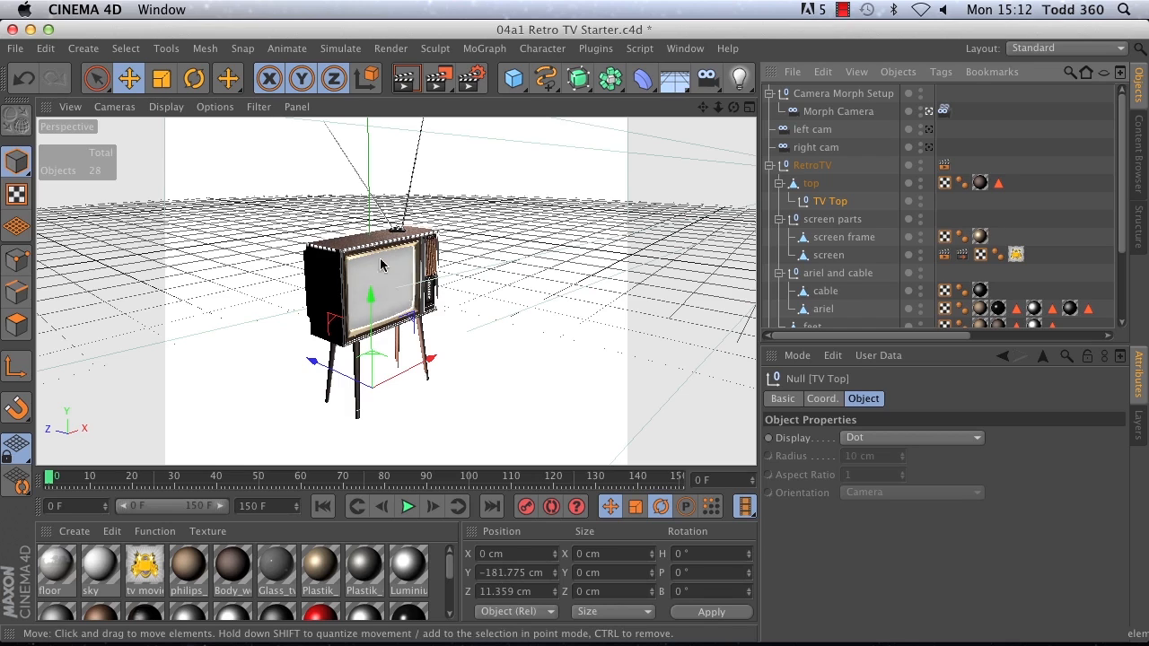
Step: Set the TV Top null's Y and Z positions to 0 and move it along X to about -64 cm
left_click(534, 571)
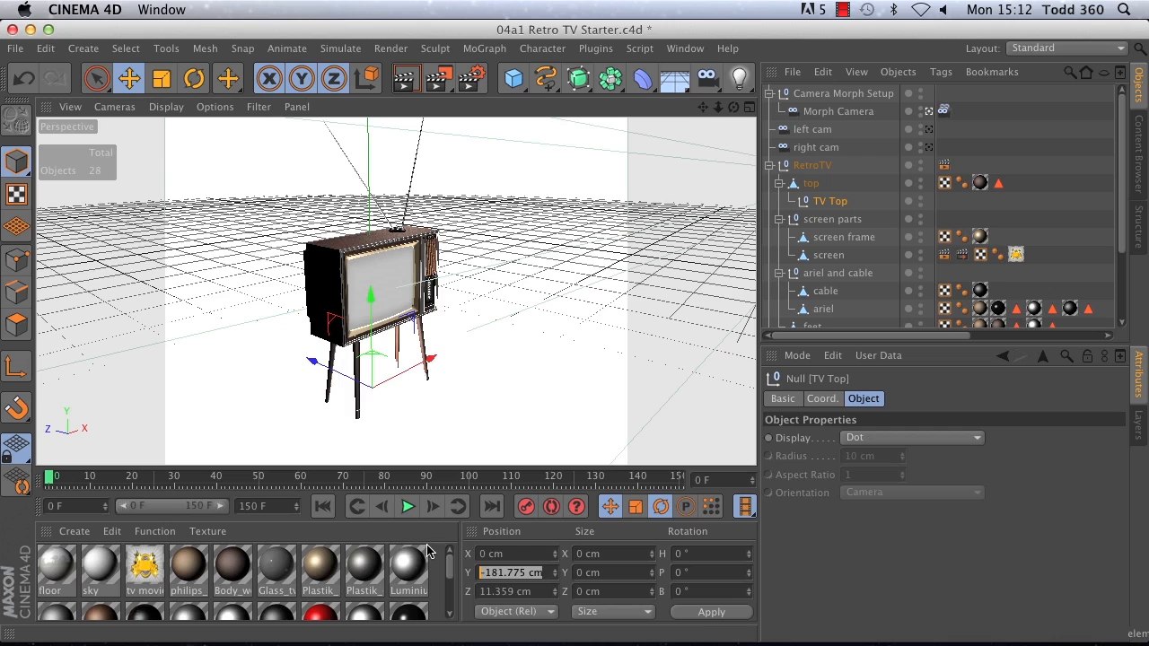
type("0")
key("Tab")
type("0")
key("Return")
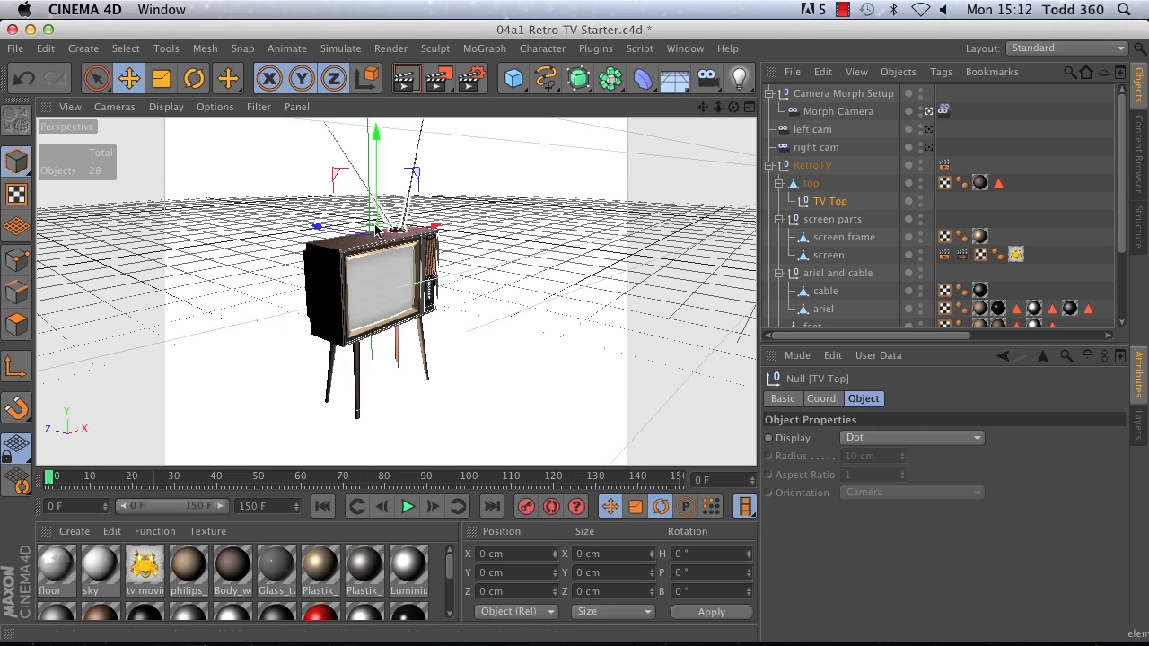
left_click_drag(434, 232, 391, 250)
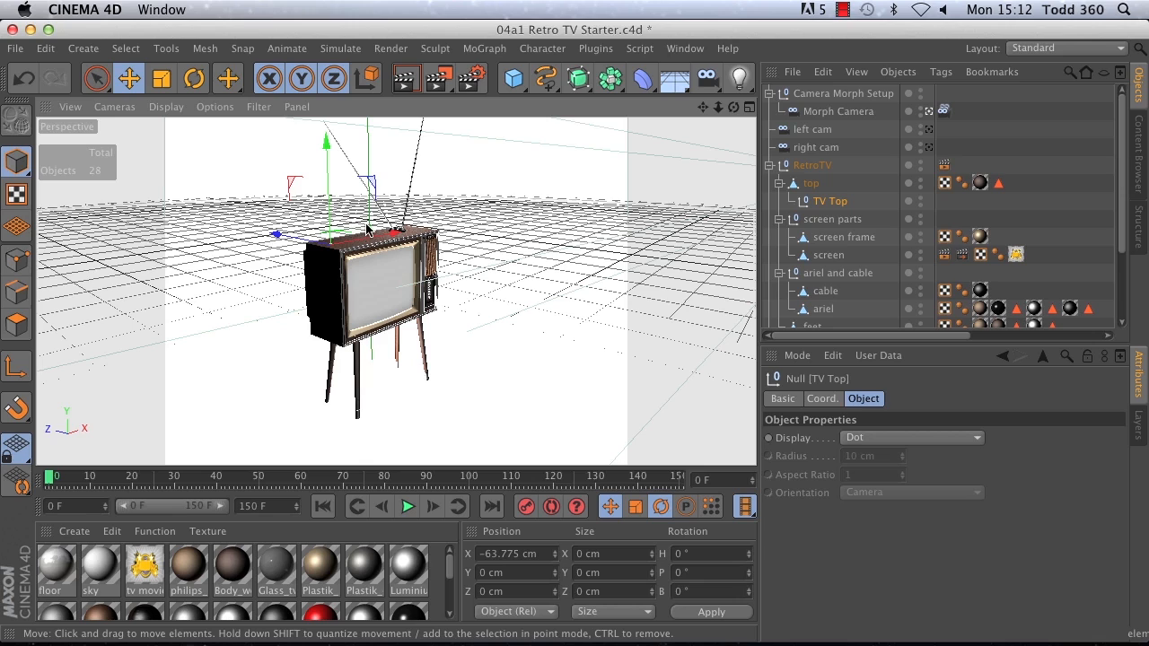
Step: Add an External Compositing tag to the TV Top null with its anchor point at Bottom left and Solid enabled
left_click(943, 73)
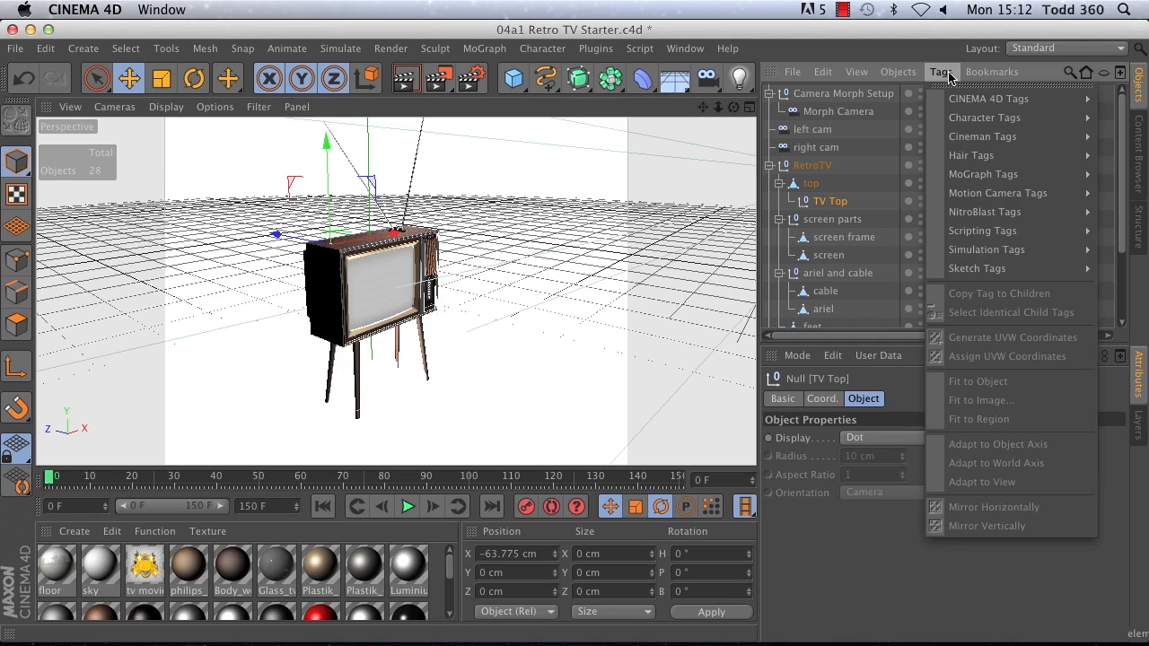
mouse_move(965, 178)
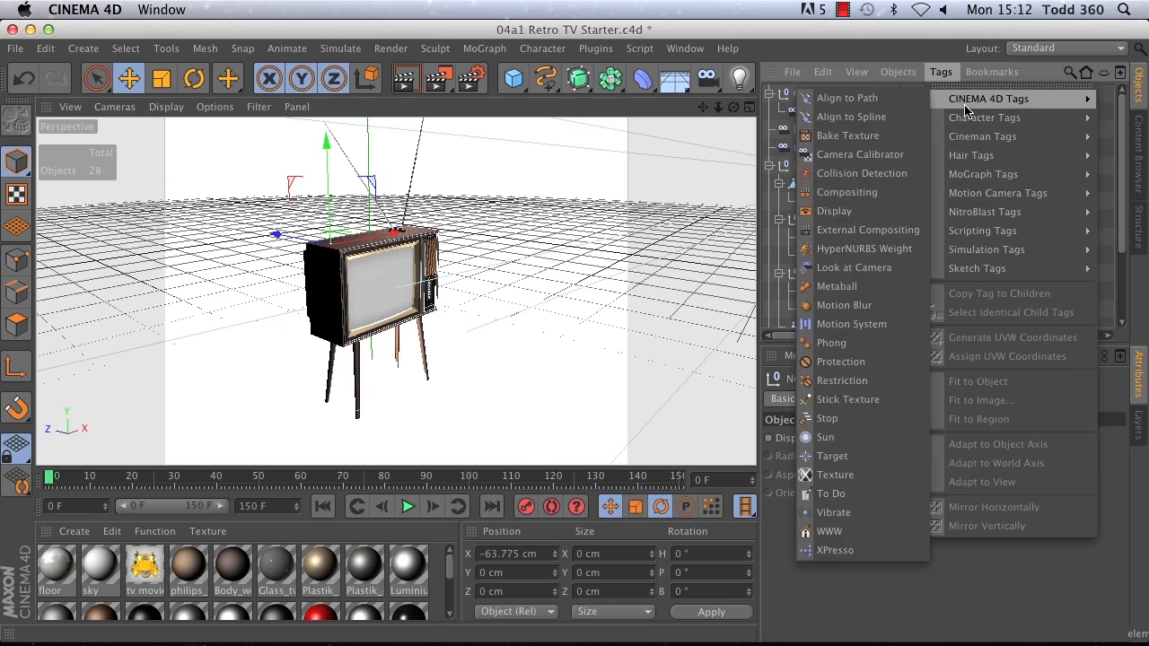
mouse_move(969, 101)
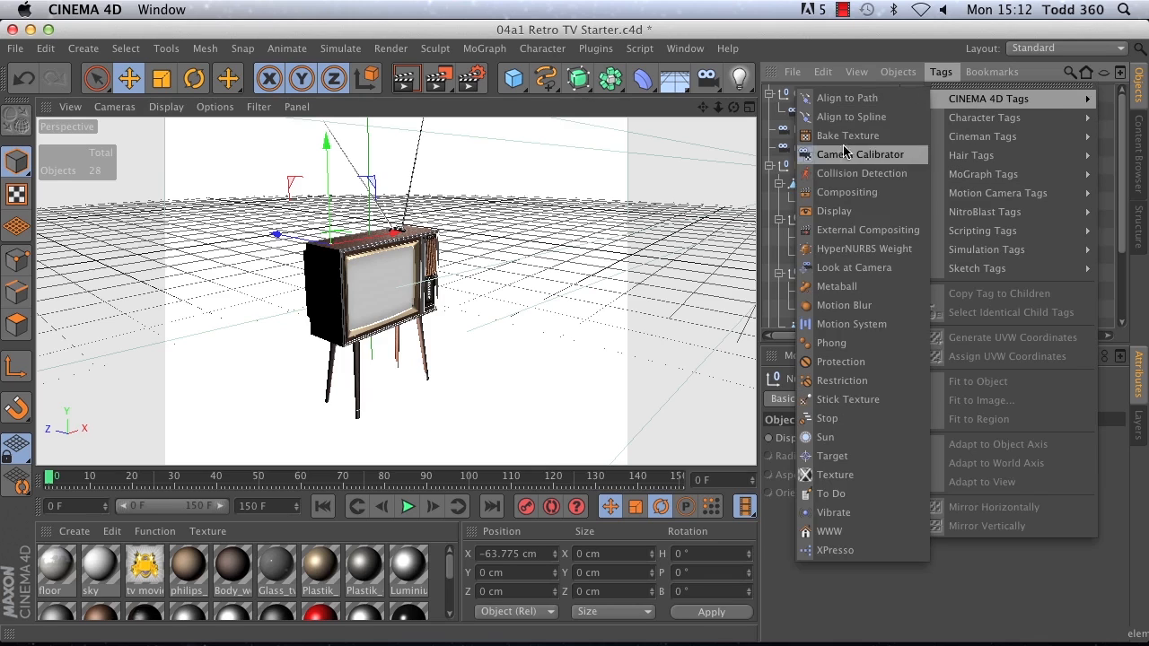
left_click(841, 235)
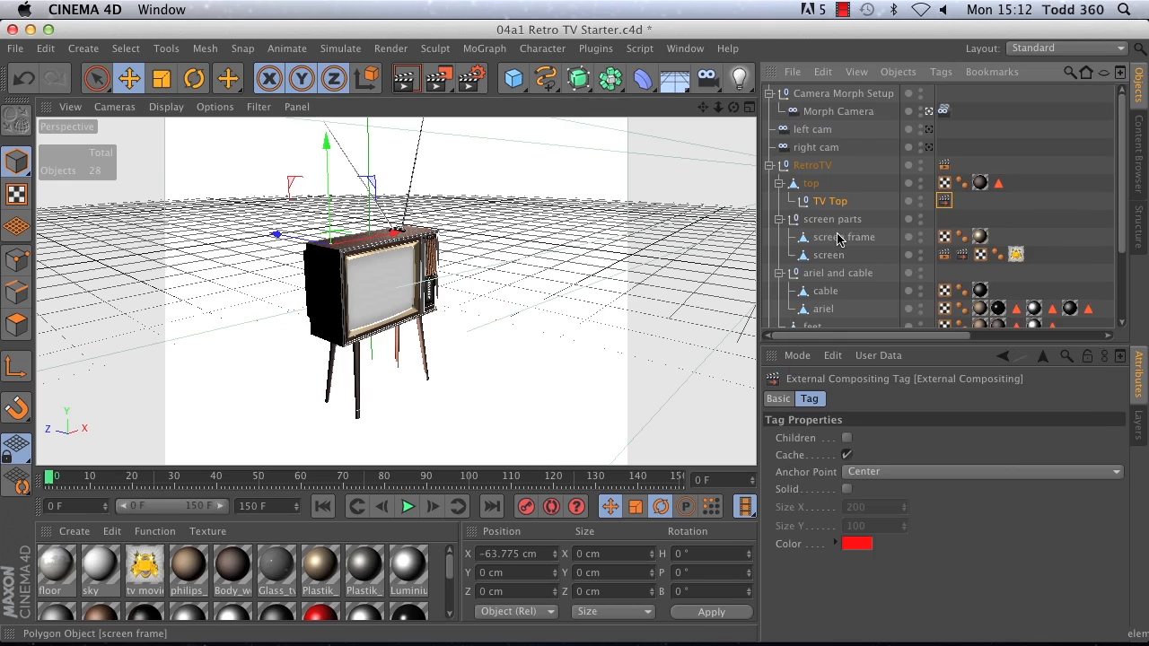
left_click(859, 473)
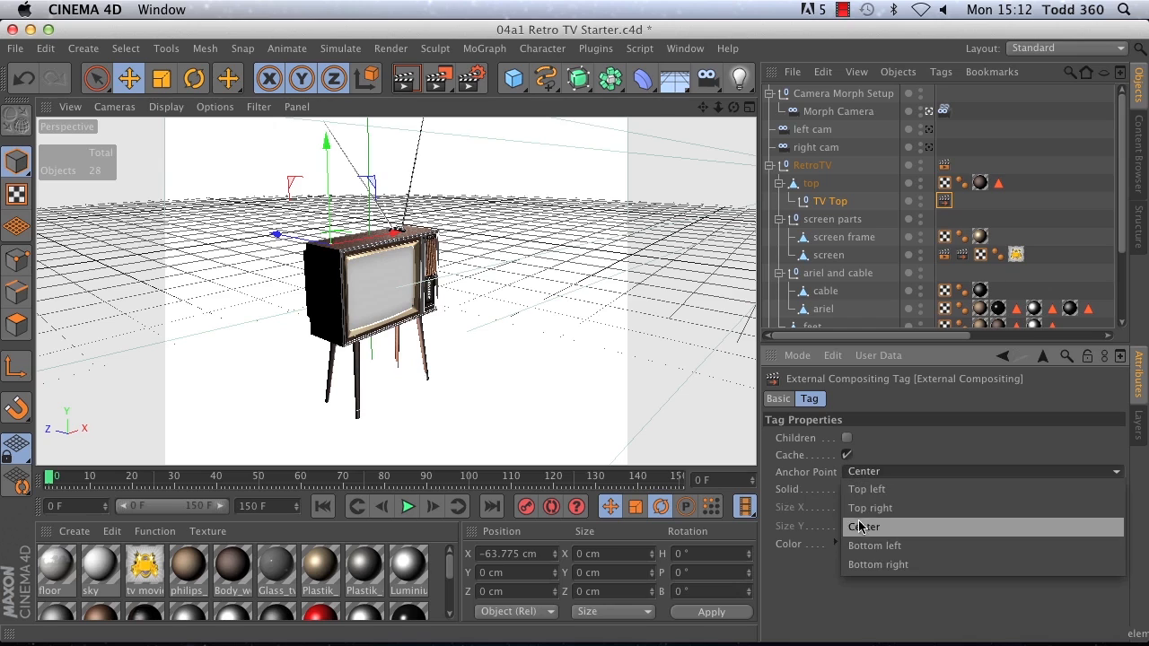
left_click(867, 550)
left_click(846, 489)
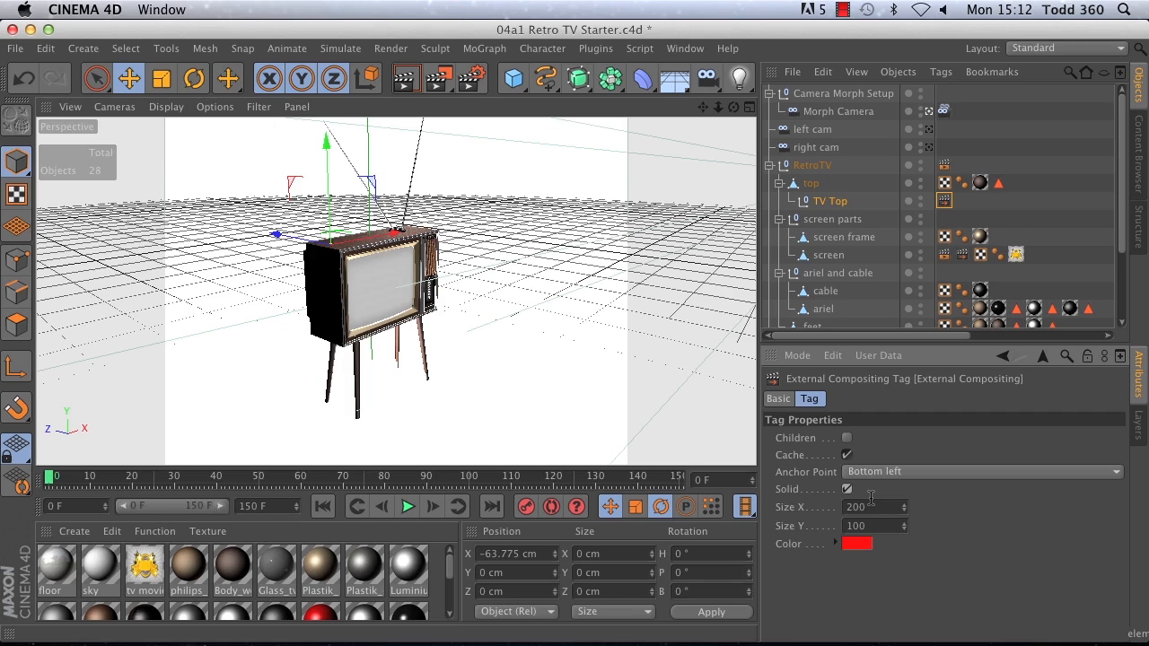
Step: Set the TV Top External Compositing solid to a Size X of 50 and a Size Y of 200
left_click(863, 507)
type("50")
key("Tab")
type("2")
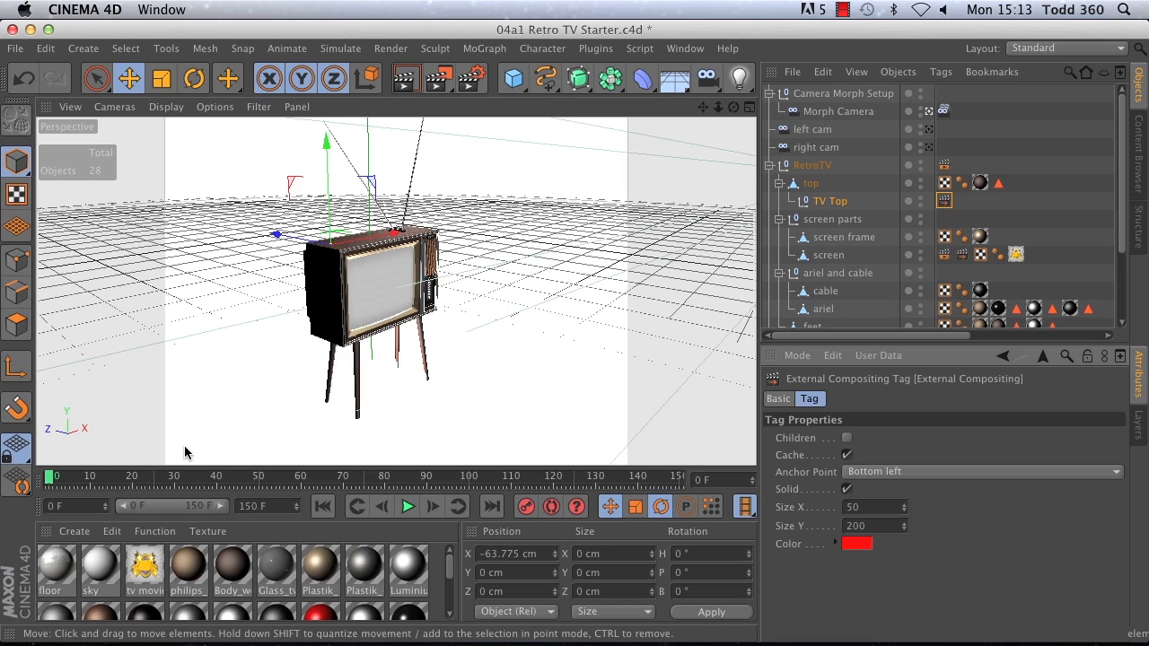
Step: Add all image layers to the Multi-Pass list in the render settings
left_click(469, 80)
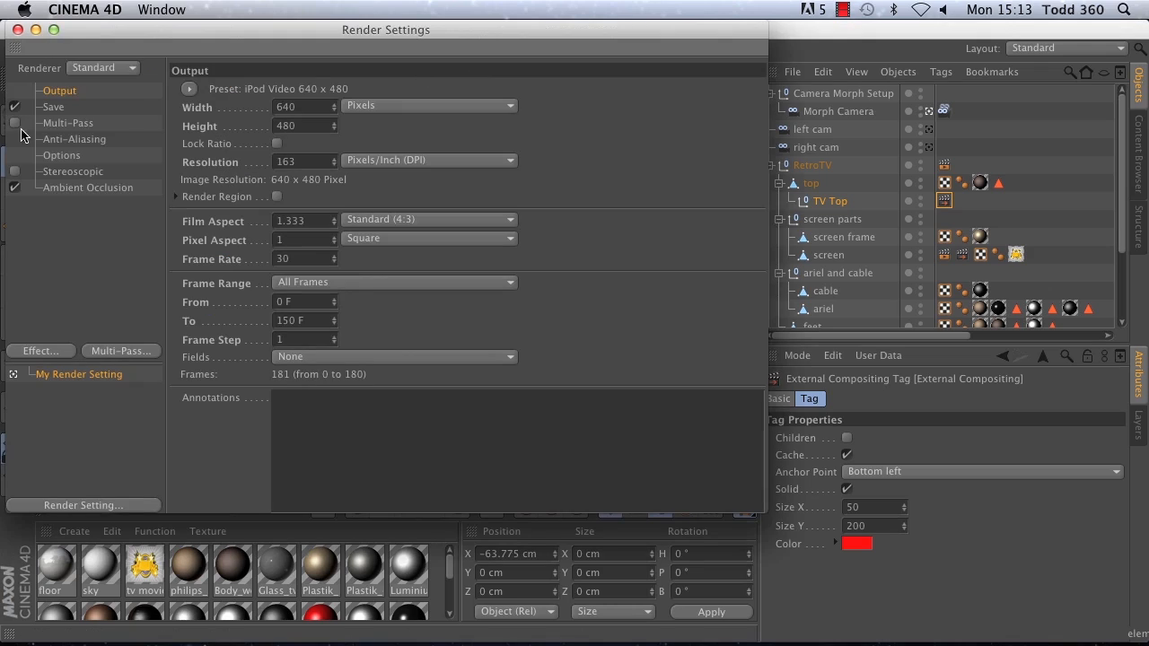
left_click(119, 351)
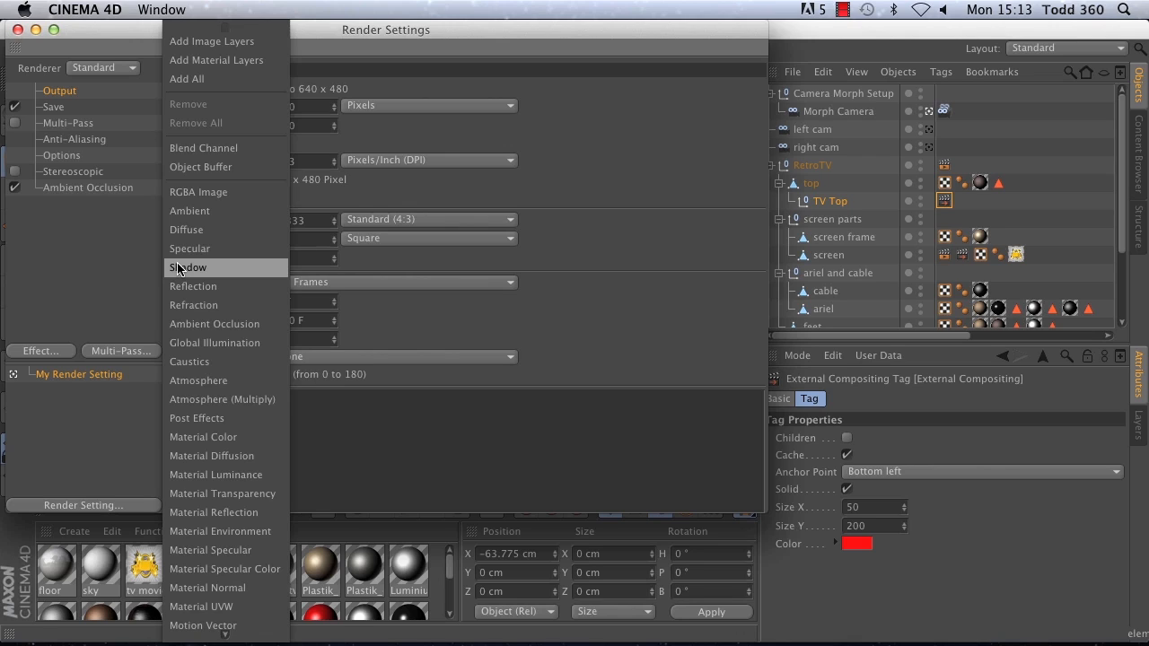
left_click(197, 43)
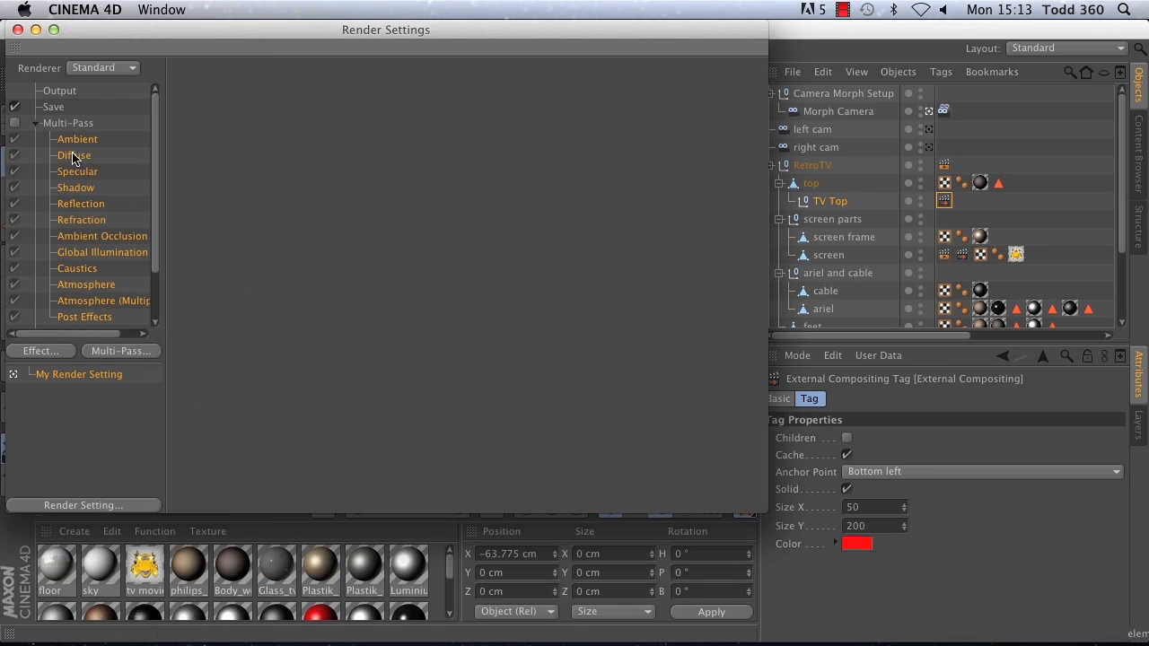
mouse_move(157, 196)
left_mouse_down()
mouse_move(158, 250)
mouse_move(153, 180)
left_mouse_up()
mouse_move(159, 186)
left_mouse_down()
mouse_move(155, 249)
mouse_move(153, 192)
left_mouse_up()
Step: Add two Object Buffer passes with group IDs 1 and 2, plus a Depth pass, to the Multi-Pass list
left_click(117, 350)
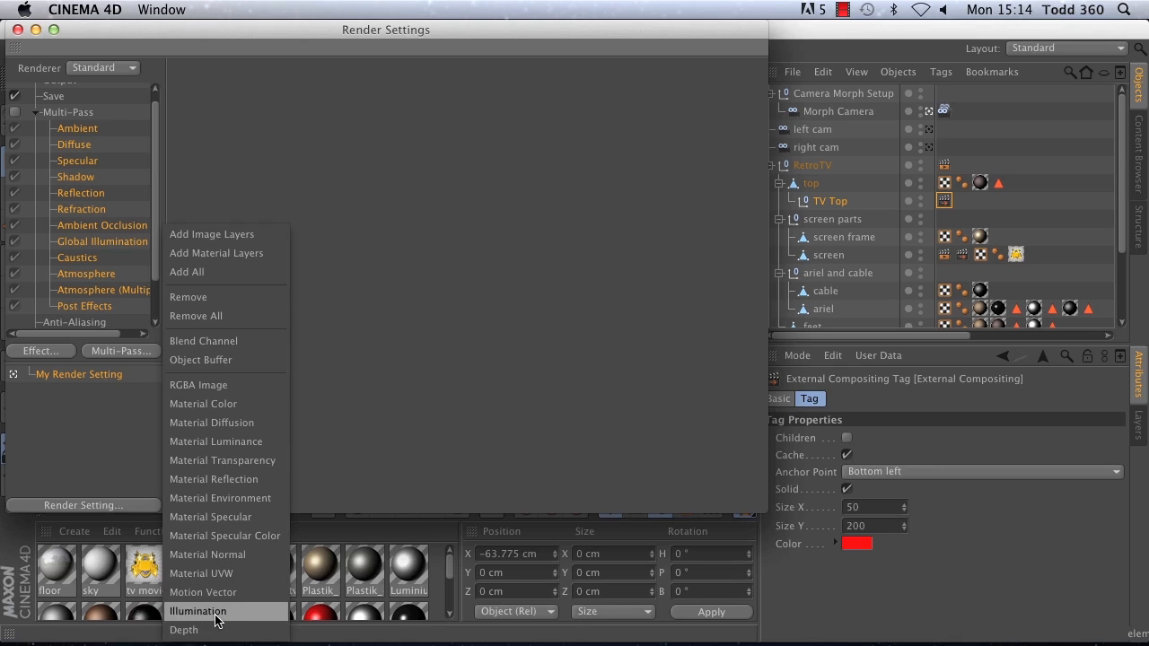
left_click(215, 360)
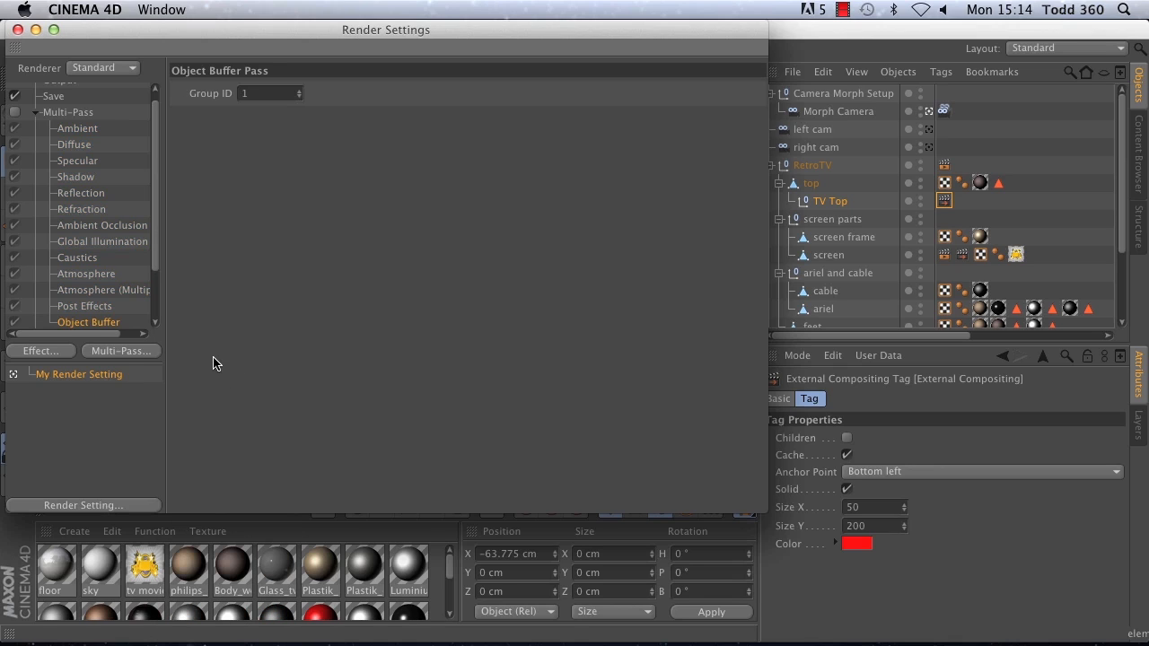
left_click(121, 351)
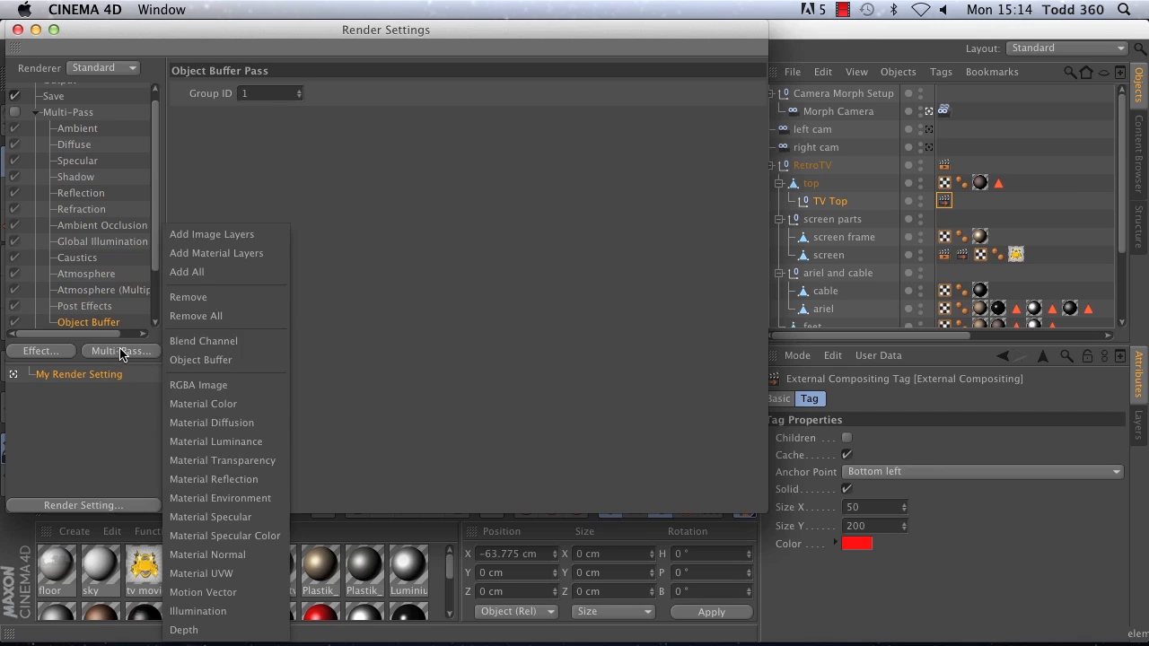
left_click(216, 362)
left_click(305, 91)
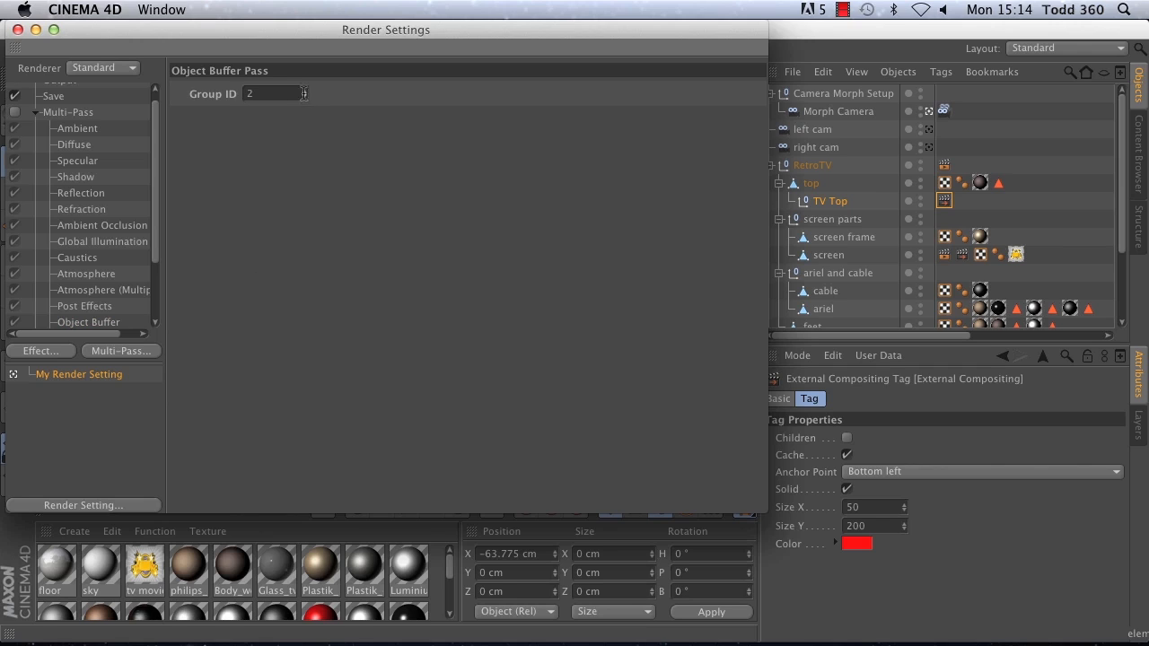
left_click_drag(161, 241, 167, 315)
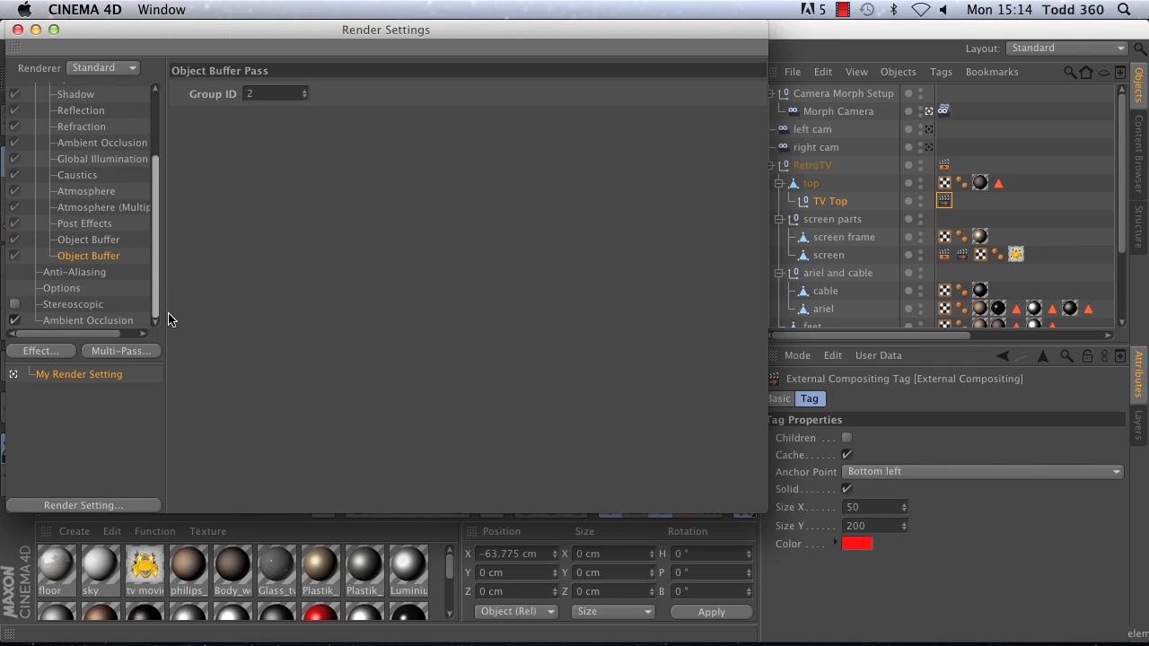
left_click(141, 353)
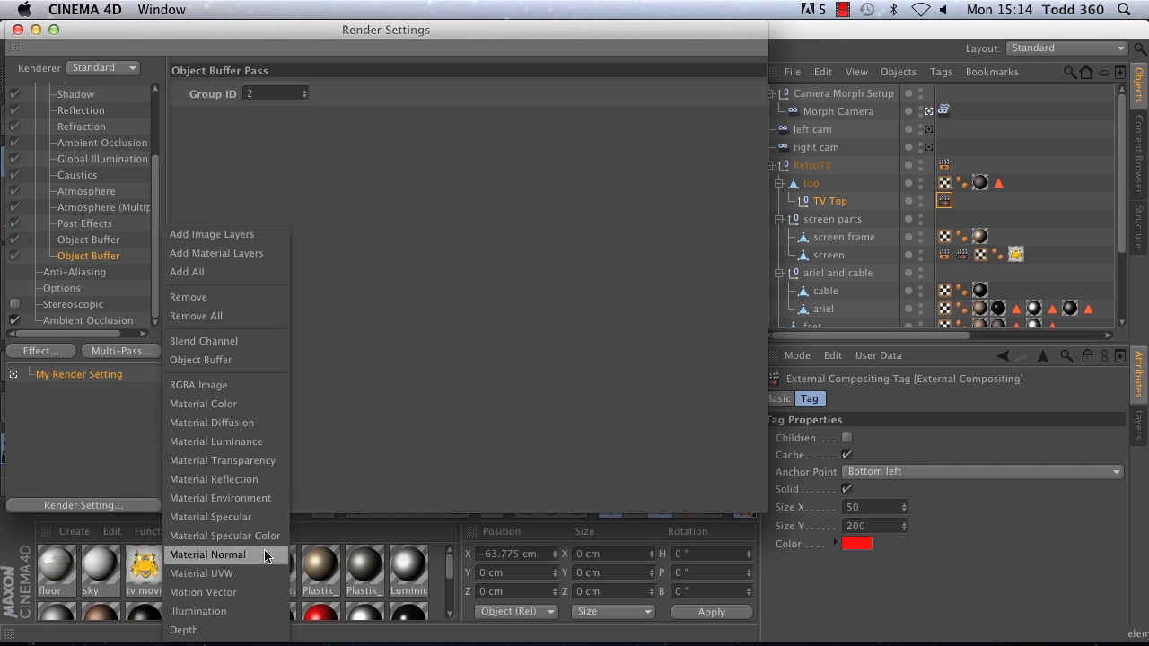
left_click(213, 631)
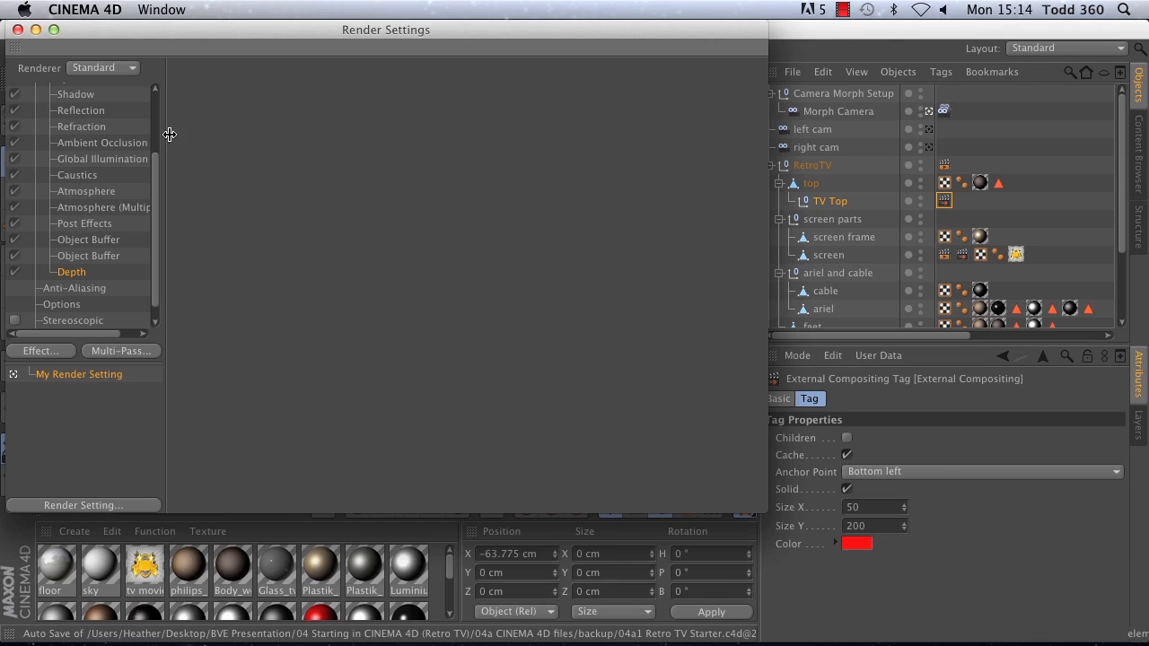
Step: Set the render output preset to PAL D1/DV from the Film/Video presets
left_click_drag(153, 194, 154, 95)
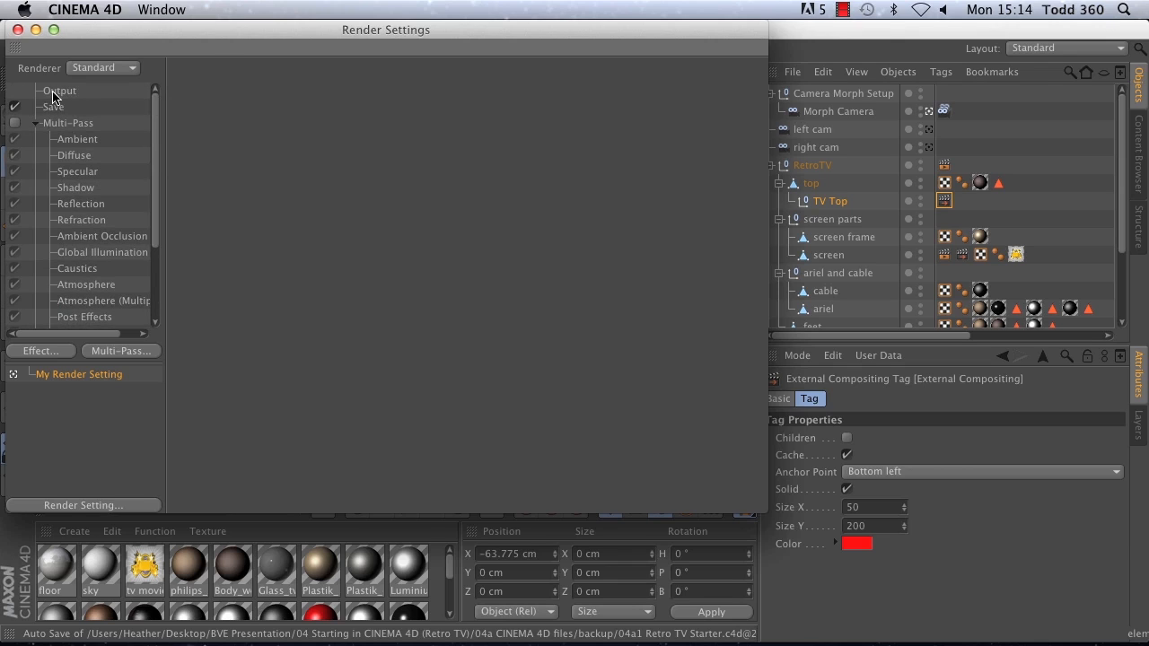
left_click(56, 92)
left_click(190, 90)
mouse_move(215, 113)
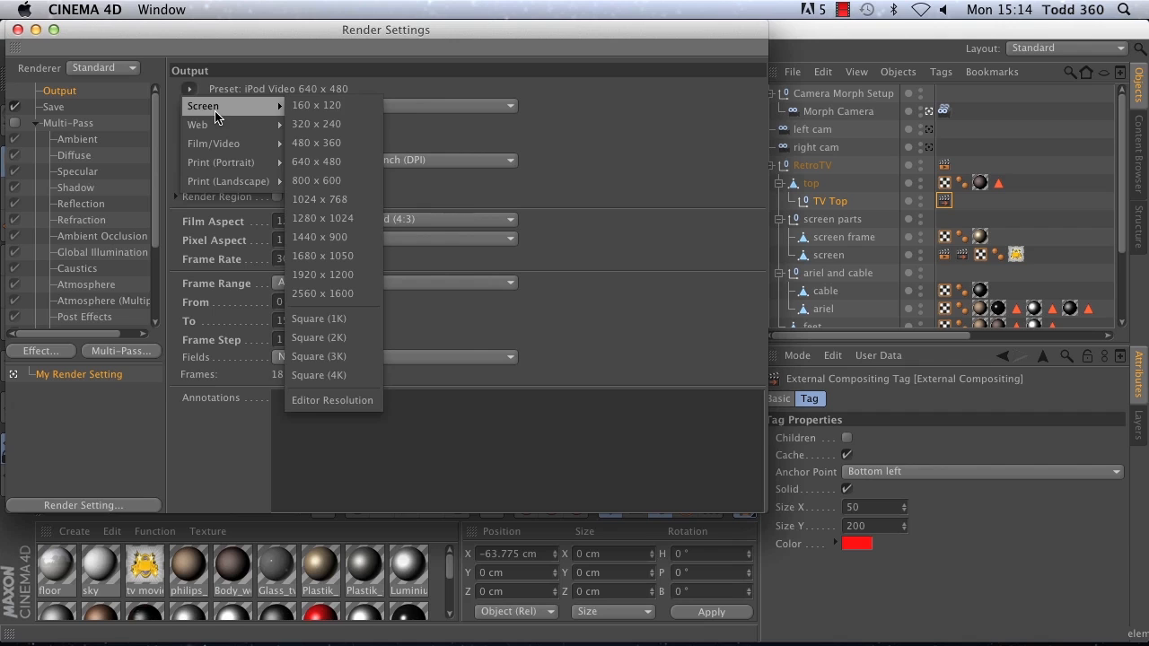
mouse_move(242, 148)
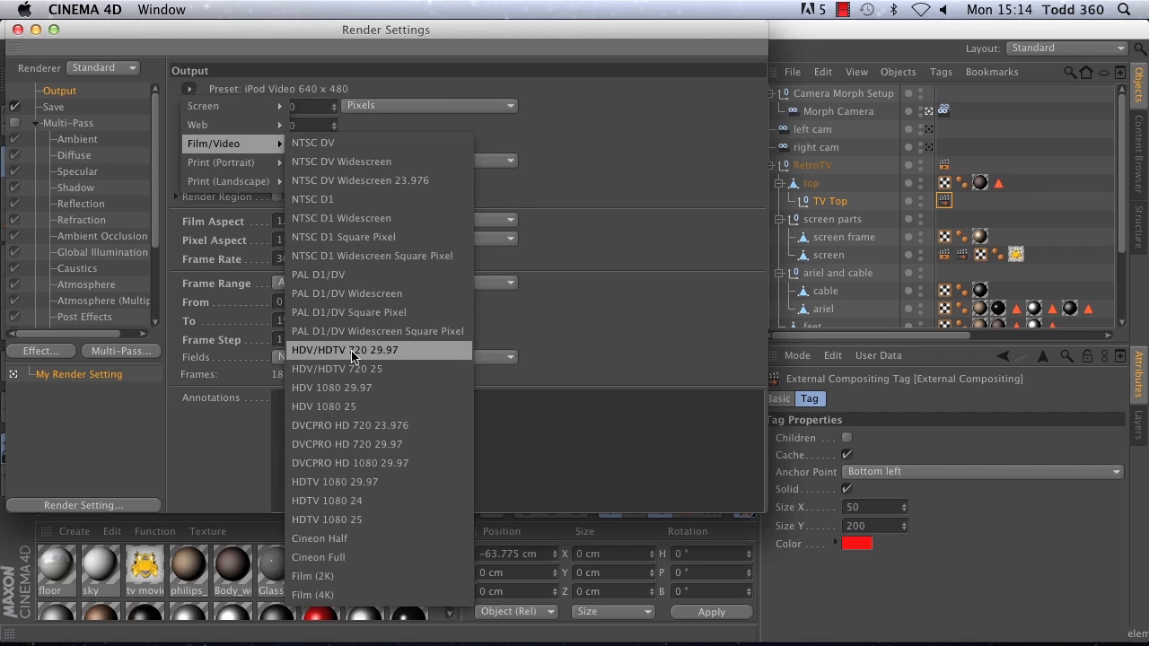
left_click(329, 277)
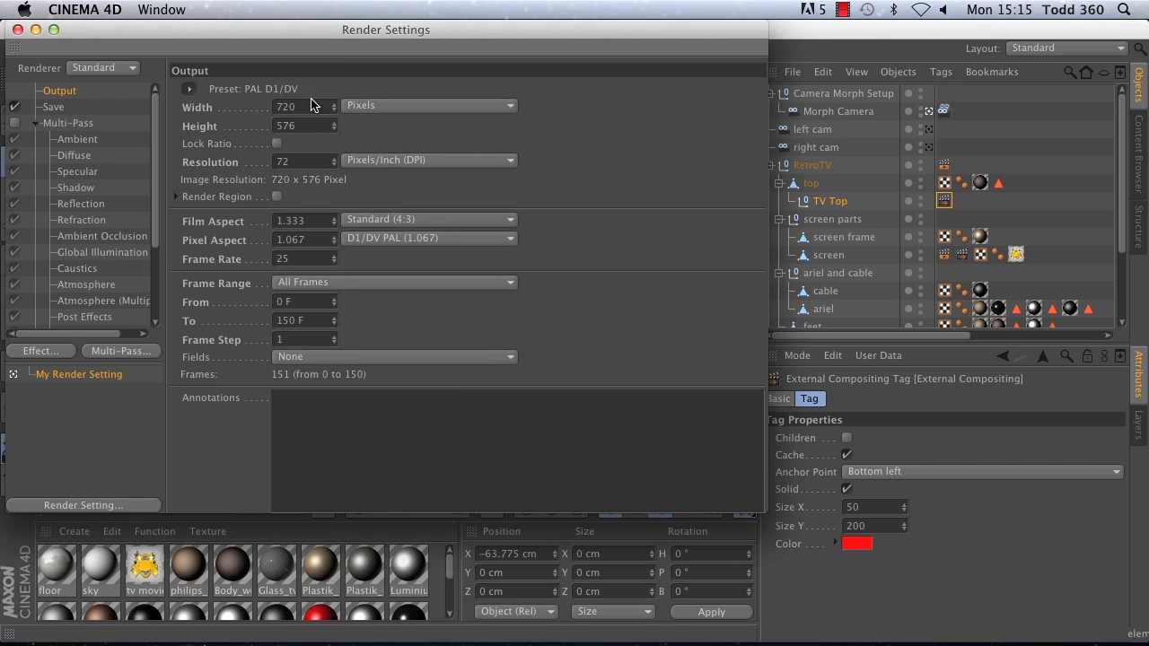
left_click(190, 89)
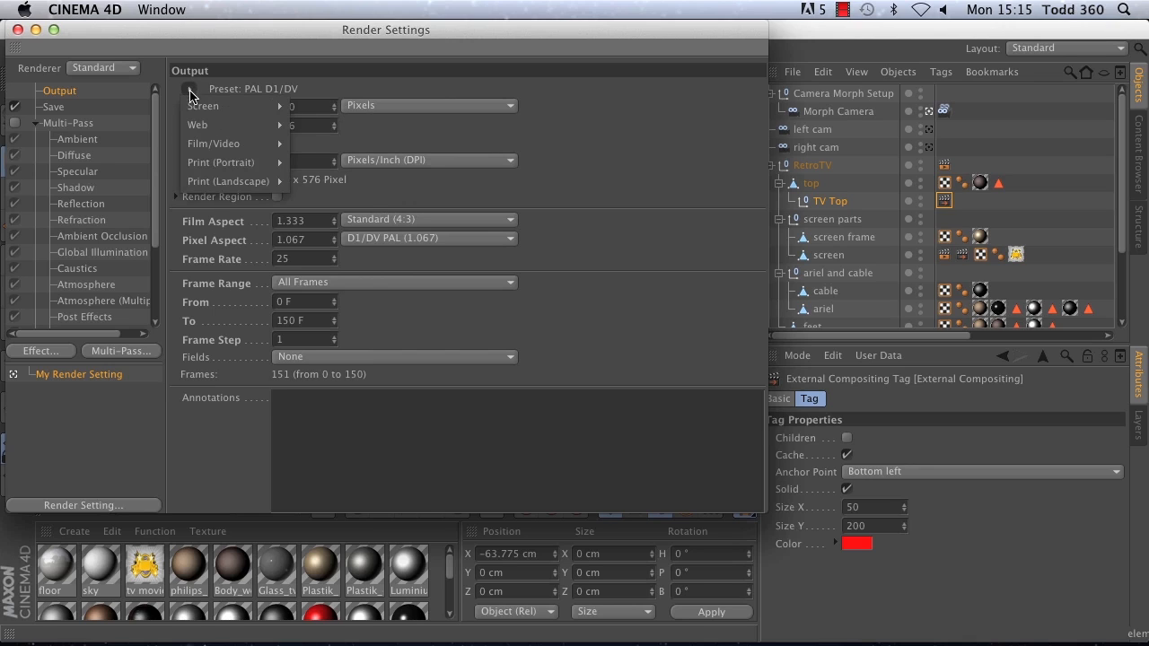
left_click(129, 30)
Step: Review the image format choices and the compositing project file's target application options in the Save settings, and close the render settings
left_click(60, 109)
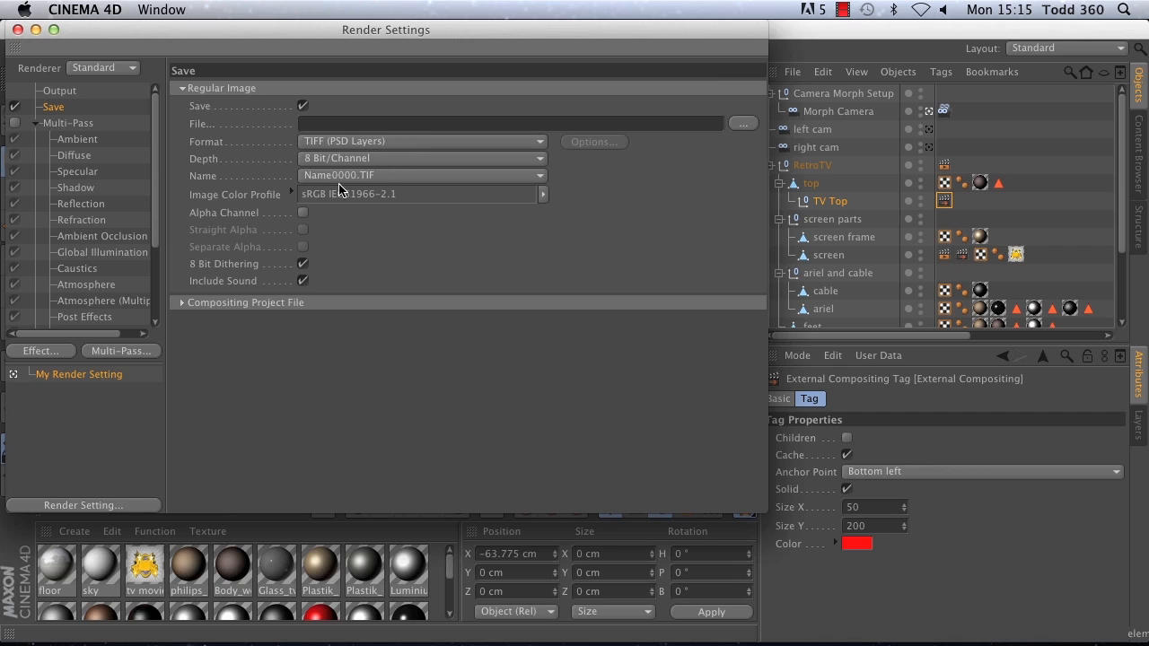
left_click(353, 141)
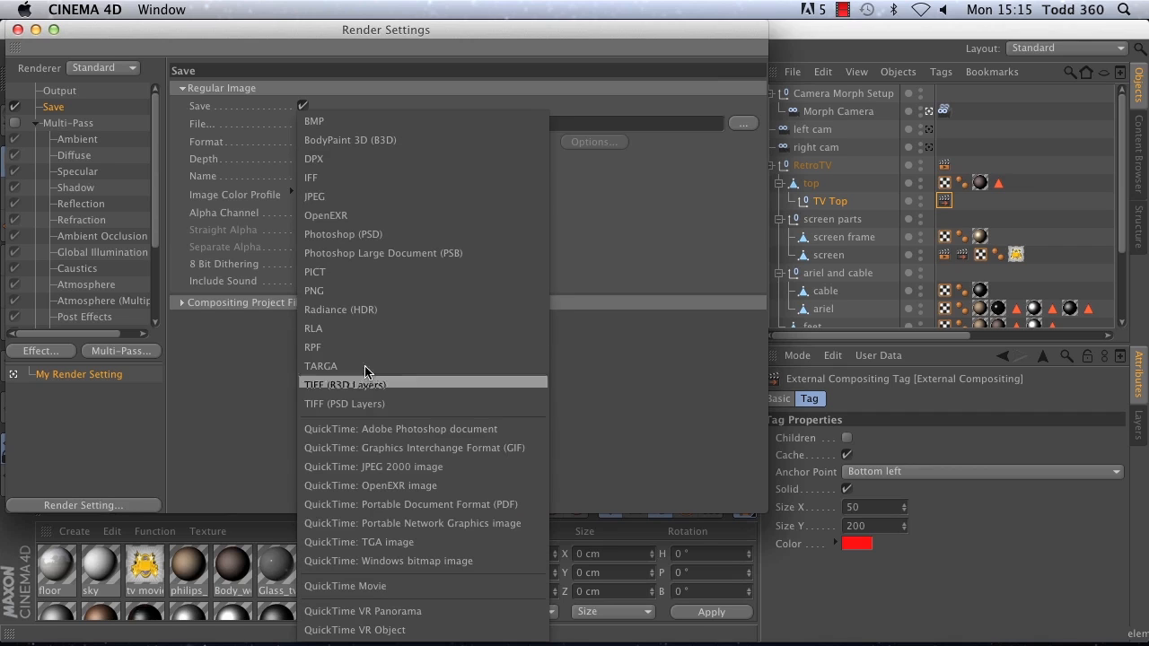
left_click(630, 199)
left_click(182, 304)
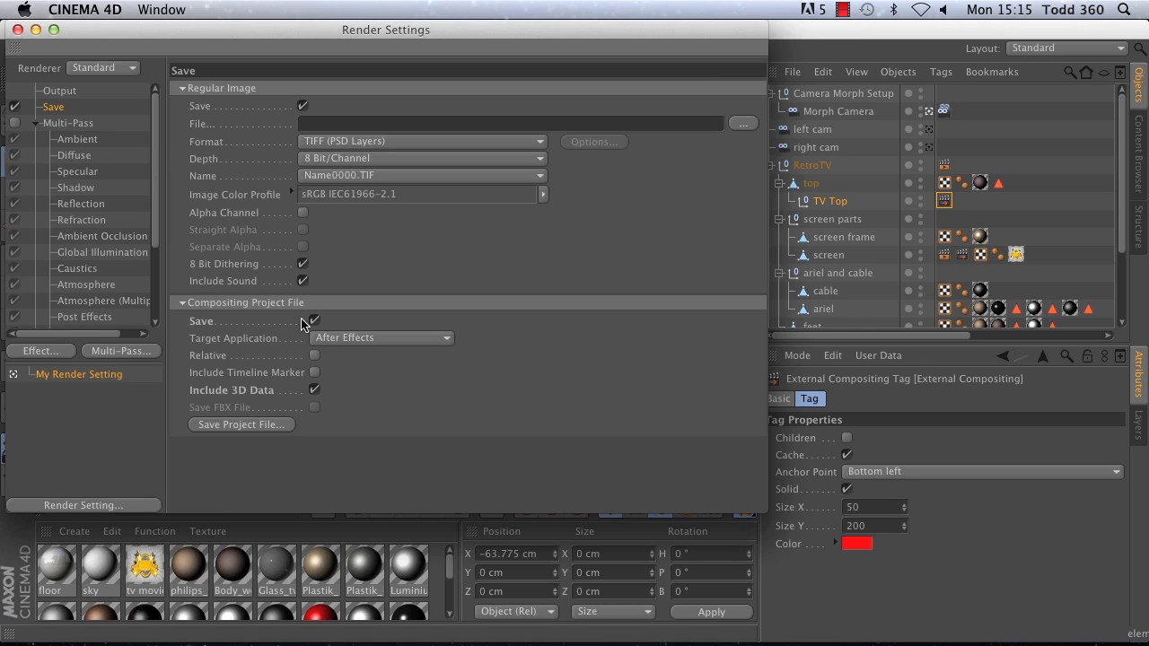
left_click(324, 338)
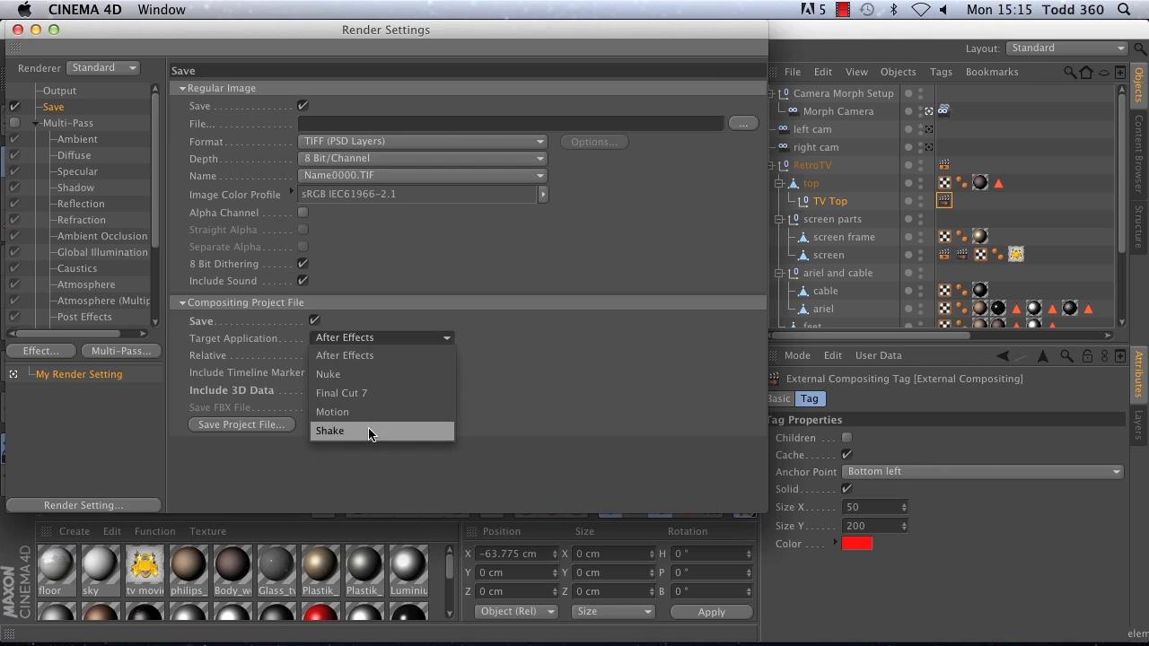
left_click(558, 377)
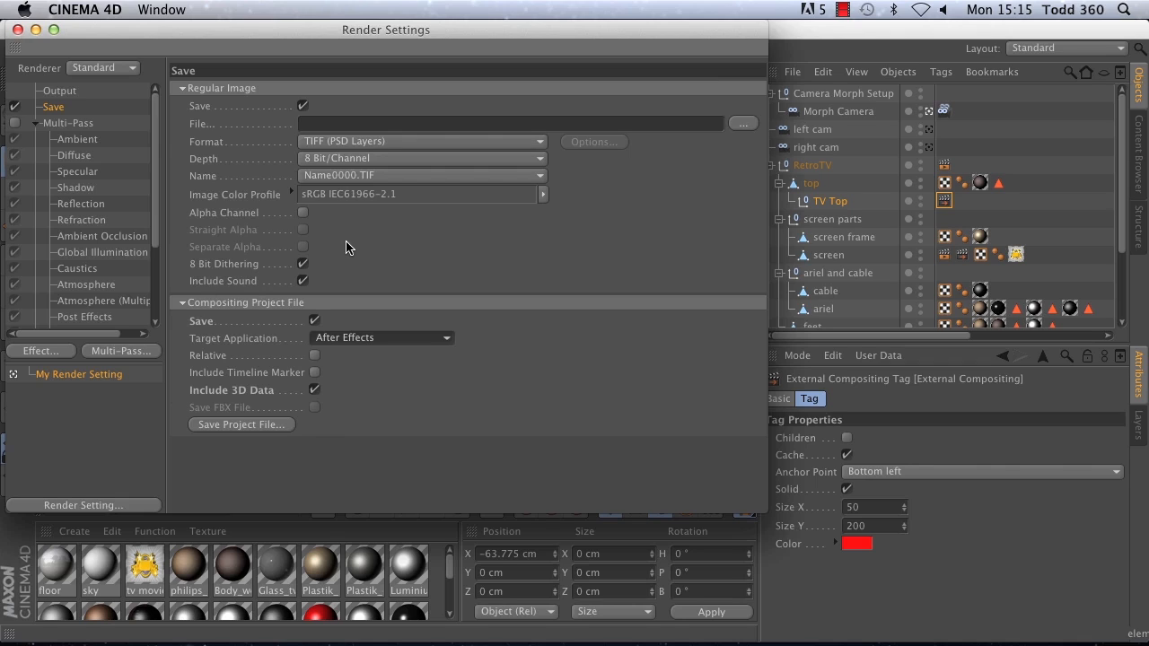
left_click(17, 30)
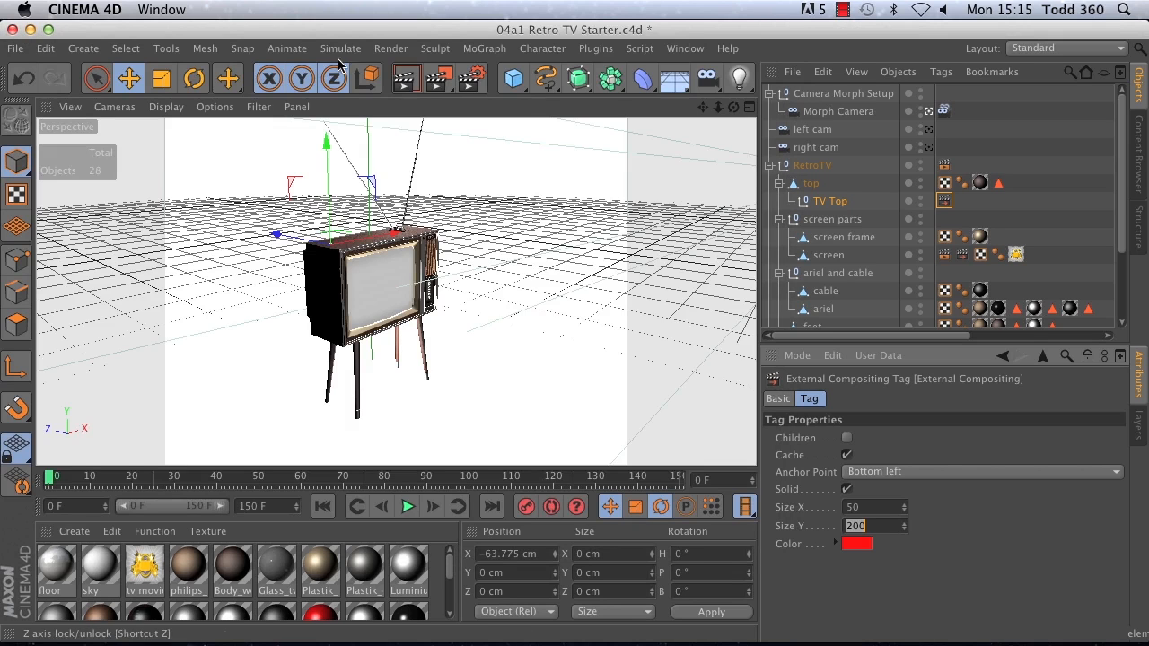
Step: Render the project to the Picture Viewer without saving the image, and stop the render by closing the viewer
left_click(439, 81)
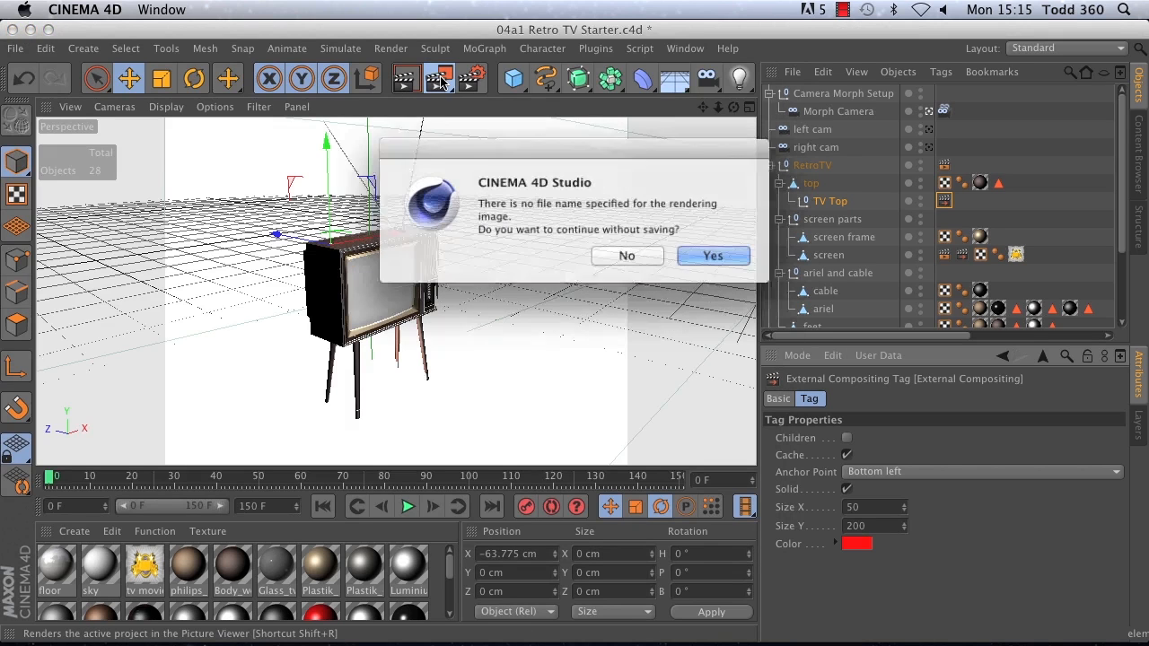
left_click(698, 256)
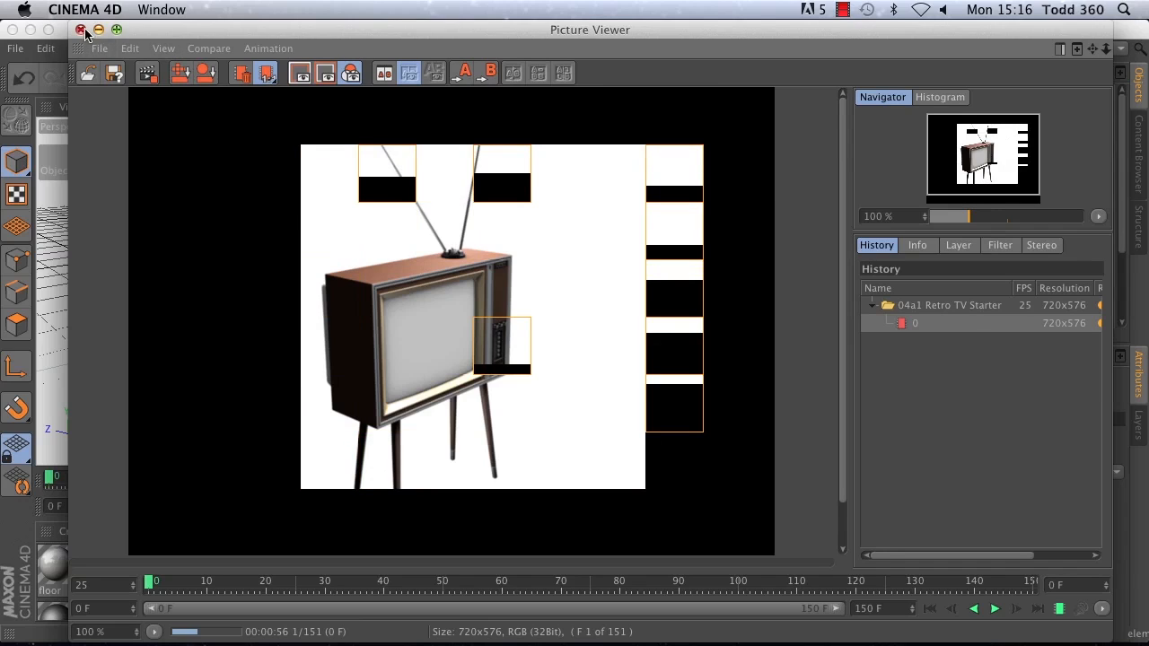
left_click(81, 30)
left_click(619, 253)
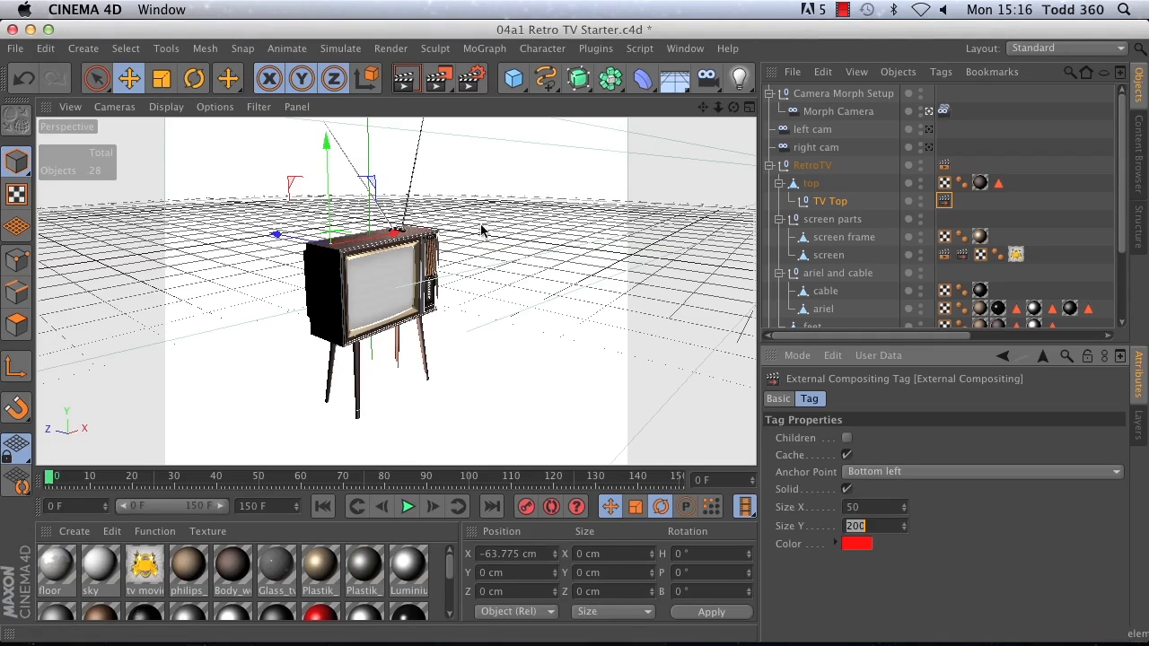
Step: Close the 04a1 Retro TV Starter project
left_click(15, 49)
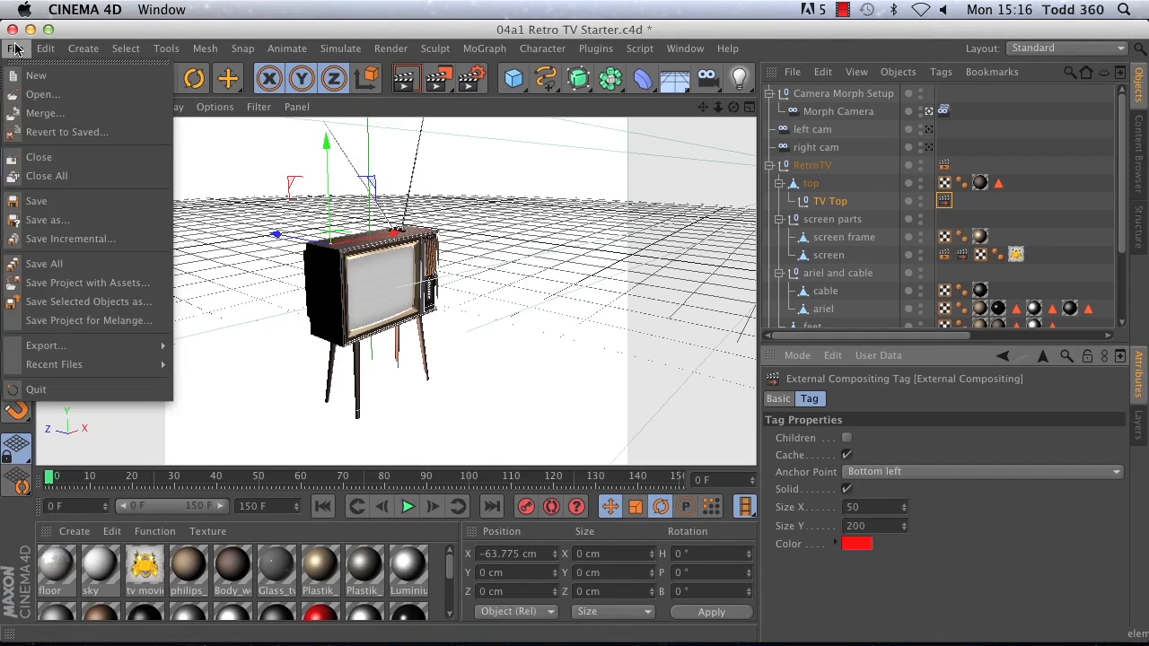
left_click(39, 157)
left_click(516, 255)
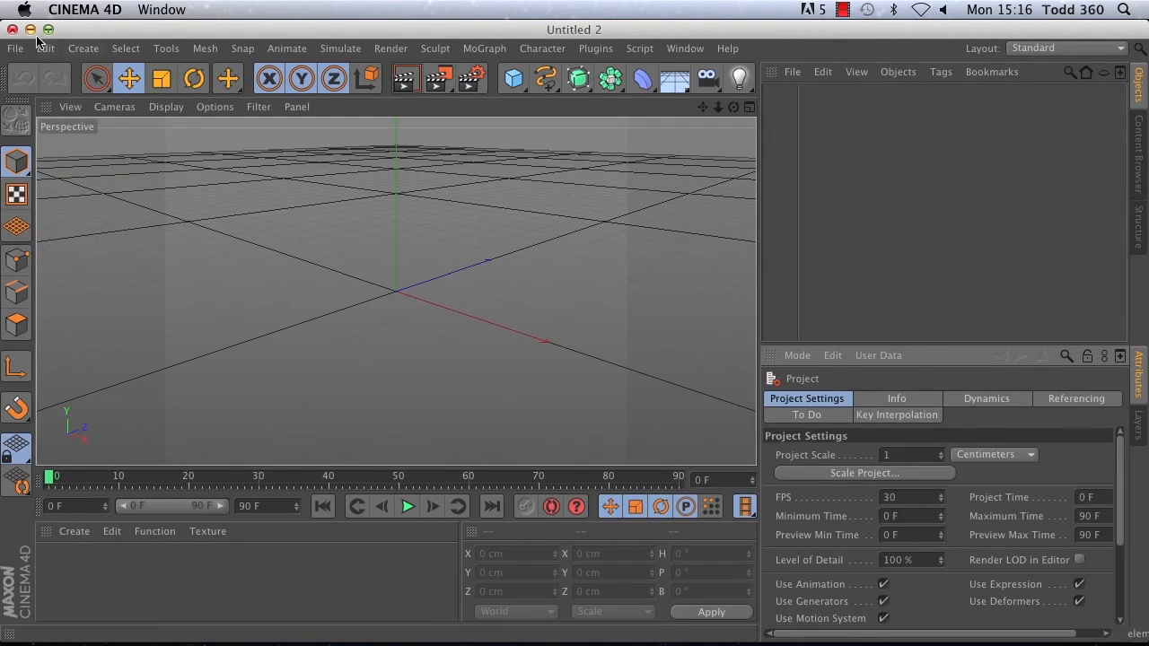
Step: Open 04a2 Retro TV Final.c4d from the Retro TV folder in BVE Presentation and play its animation
left_click(14, 50)
left_click(38, 95)
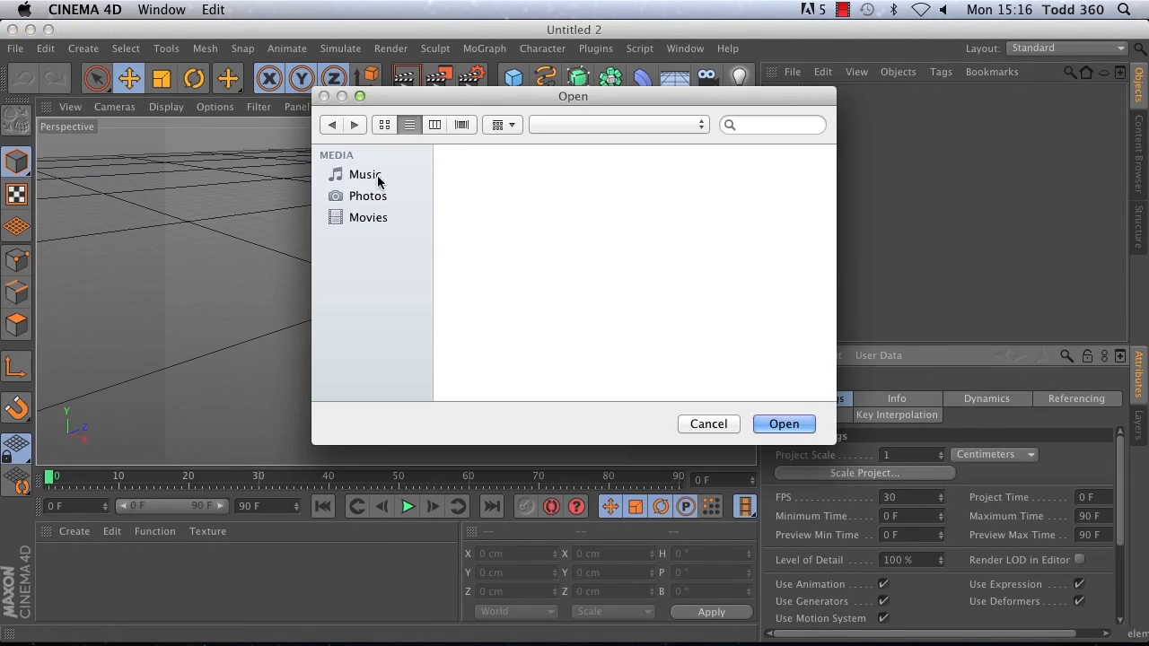
double_click(492, 190)
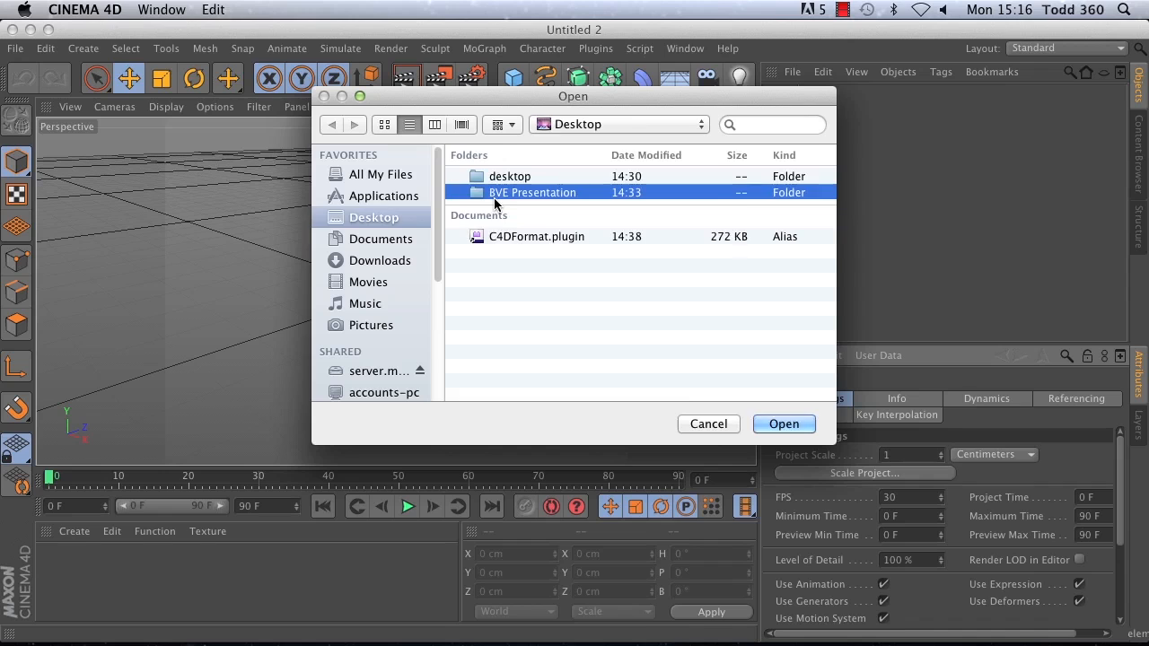
double_click(479, 233)
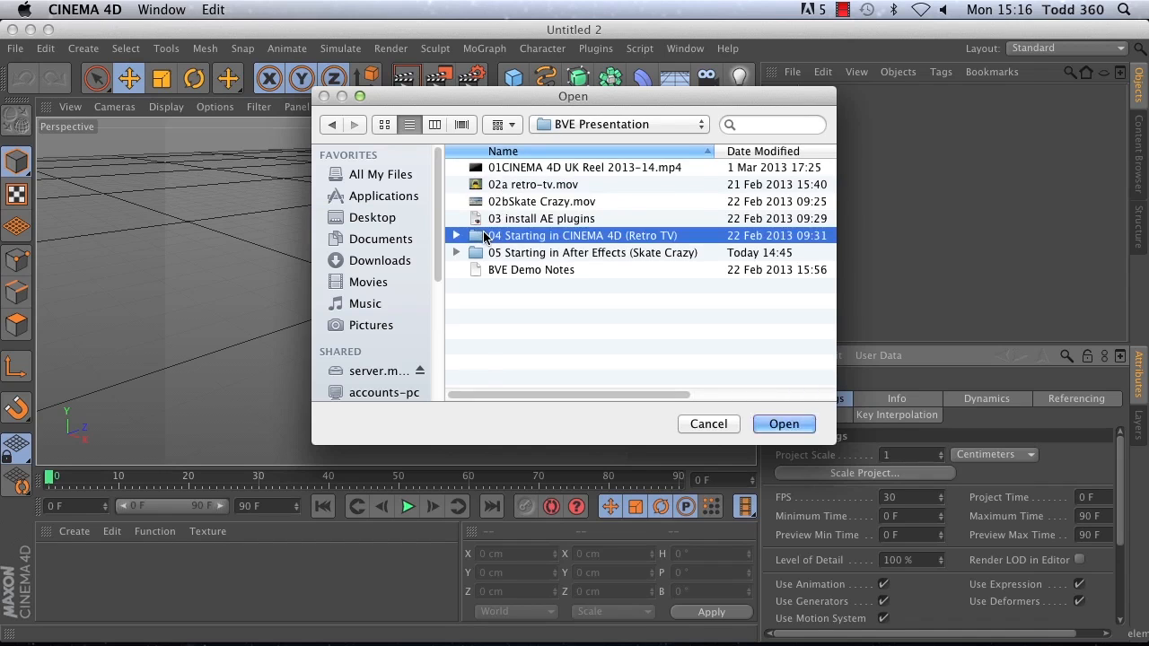
double_click(538, 201)
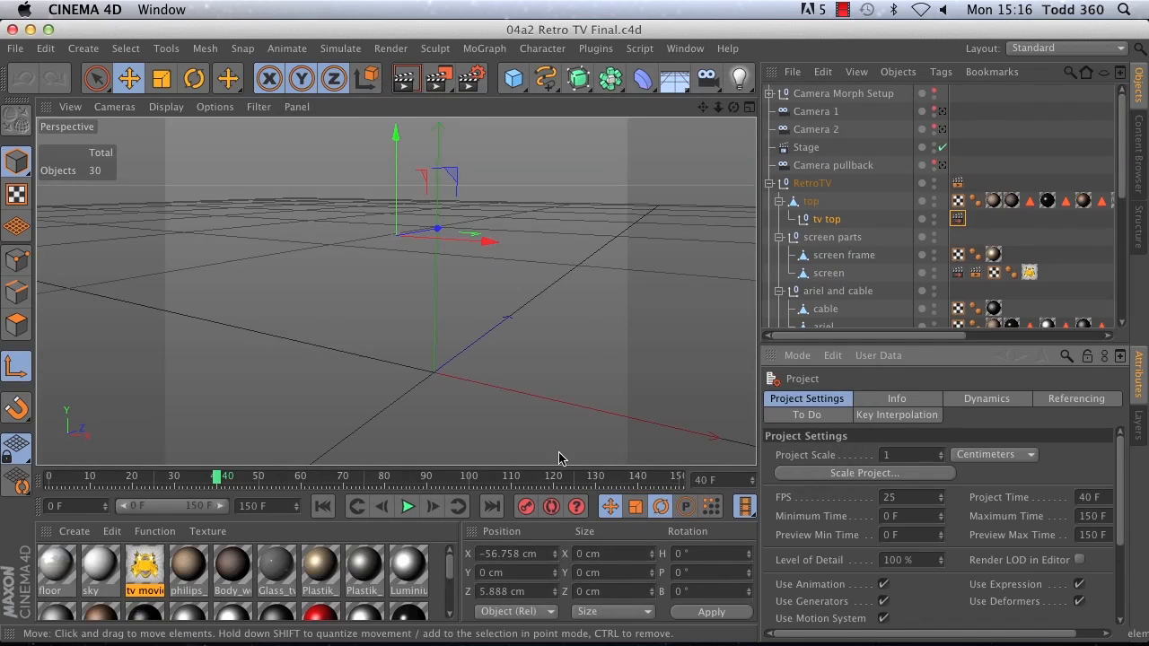
left_click(407, 507)
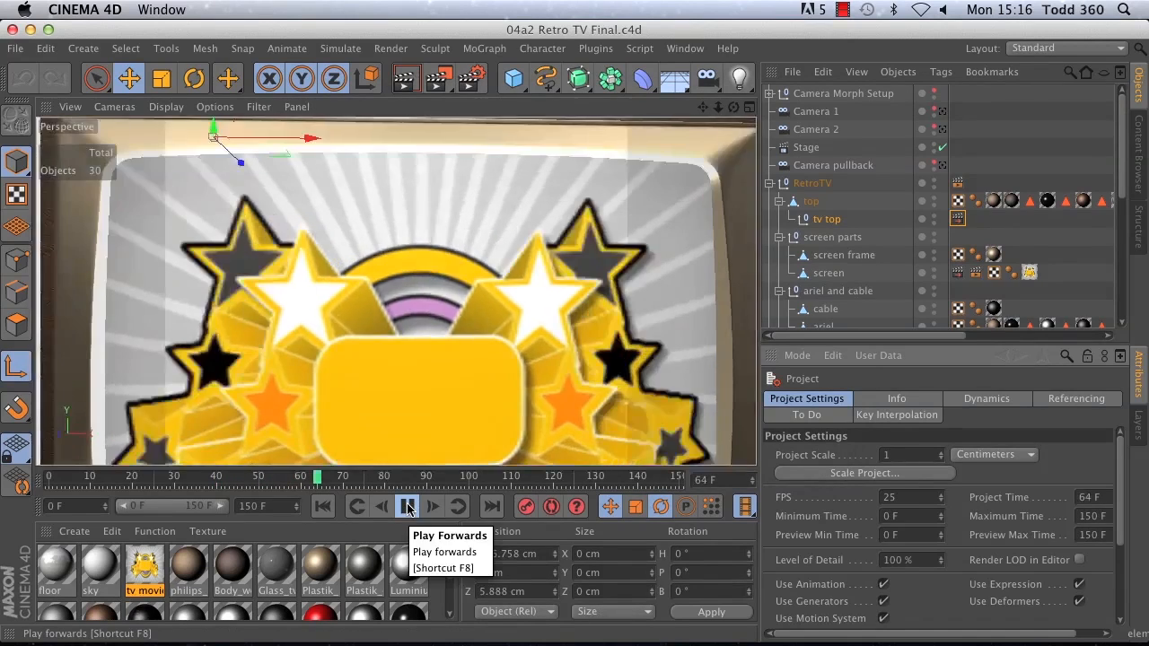
left_click(409, 510)
Step: Maximize the Top view and select the Camera pullback object
left_click(750, 108)
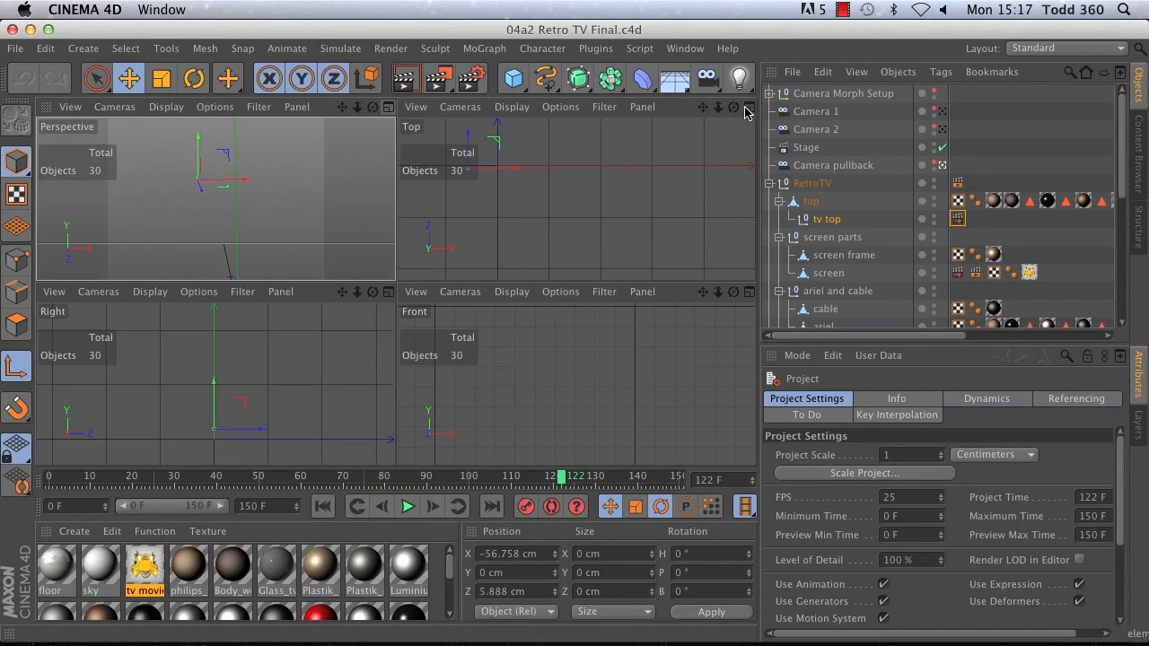
left_click(749, 108)
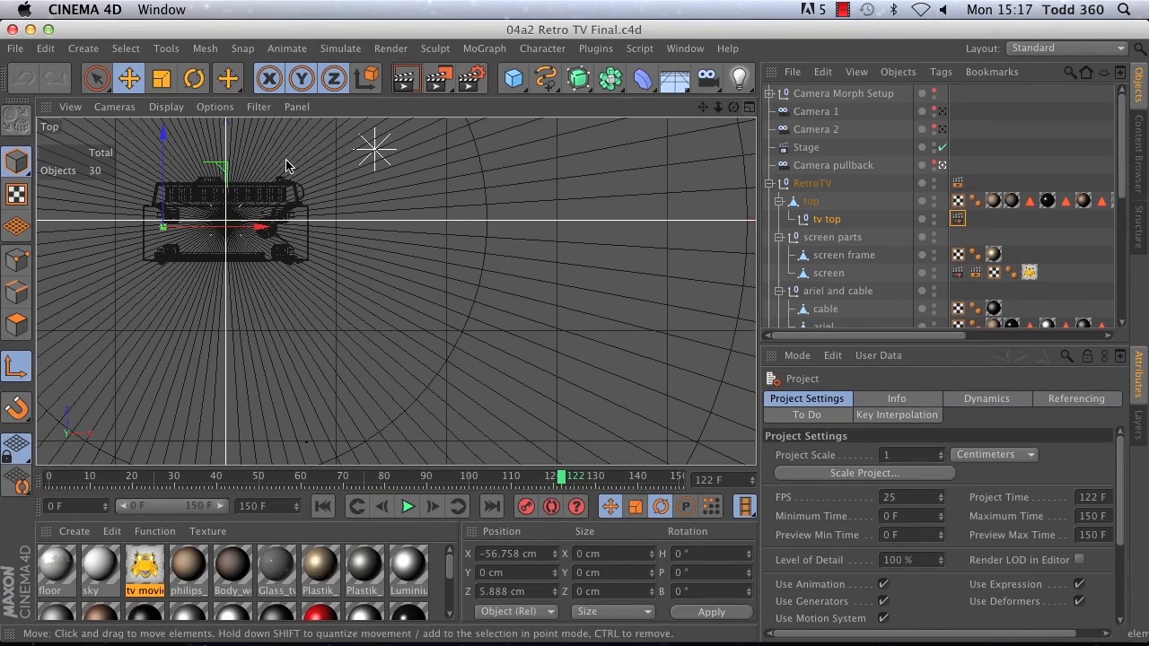
left_click(825, 166)
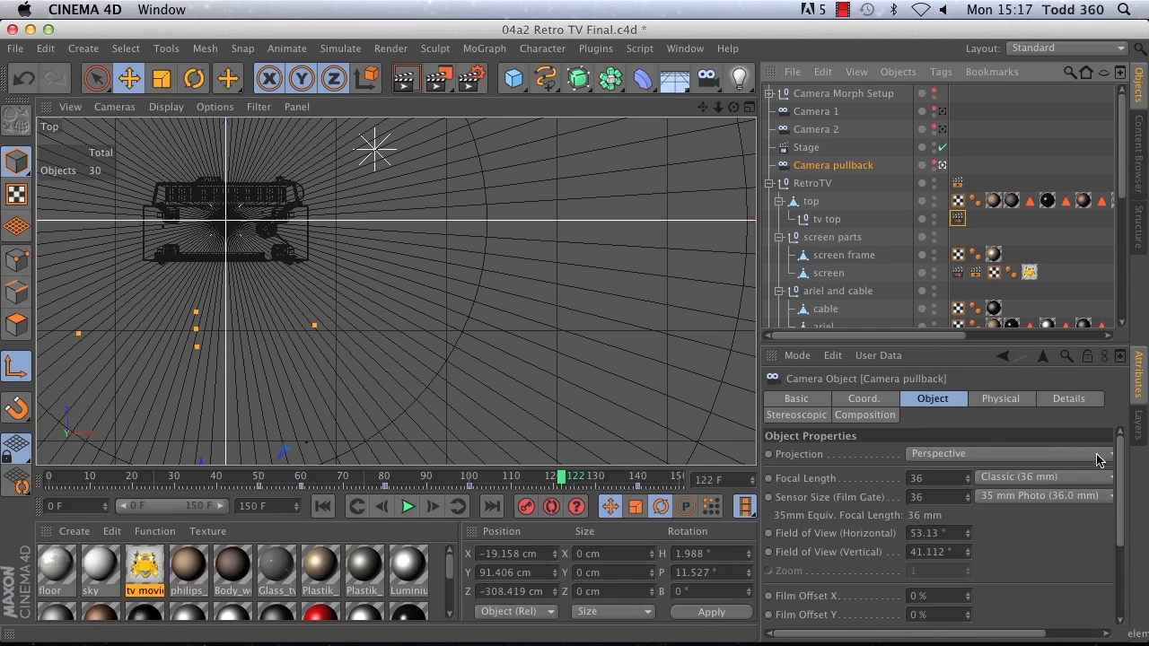
Step: Inspect the Camera pullback's DOF details, make the camera visible in the Top view, and scrub to frame 136
left_click(1079, 407)
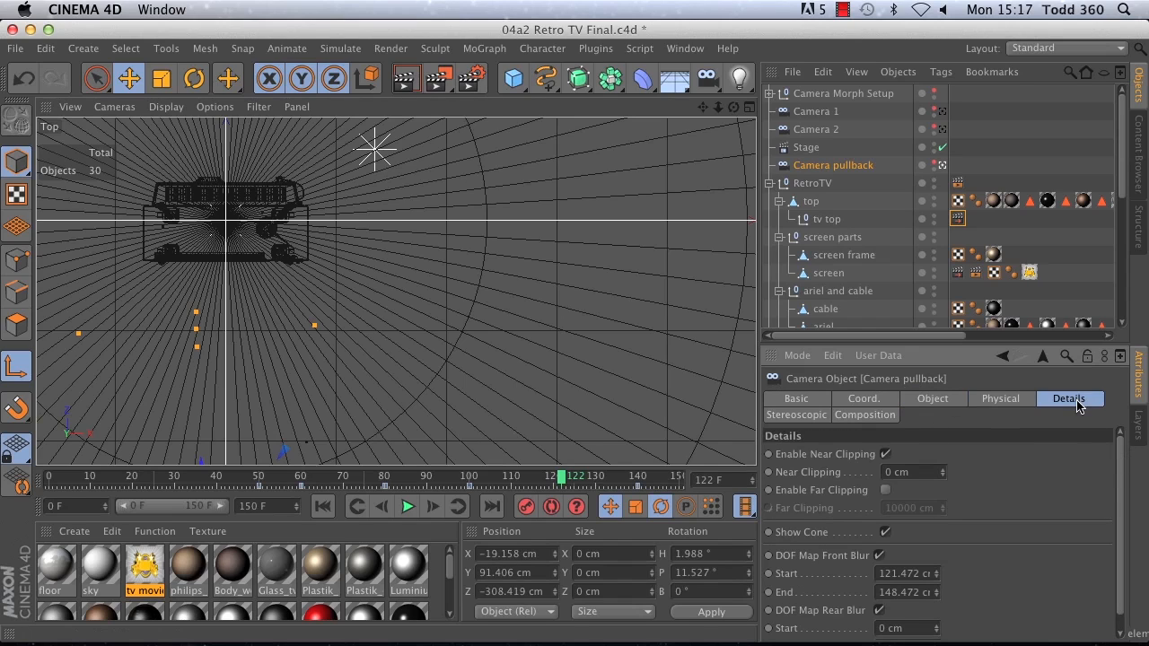
left_click_drag(1117, 458, 1122, 487)
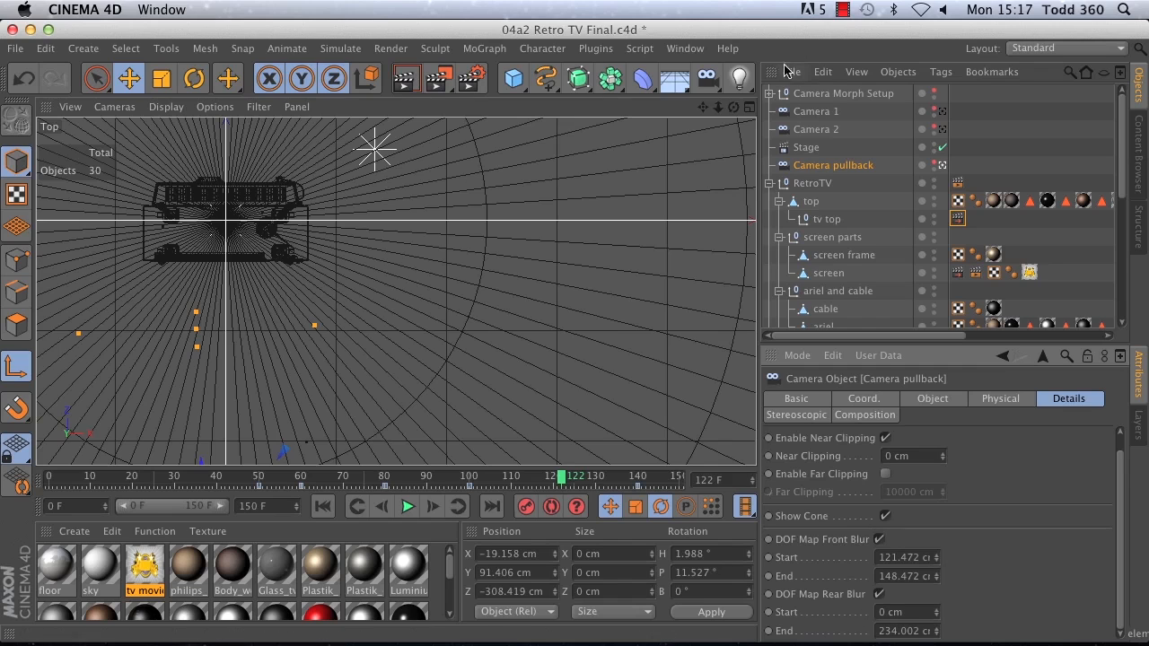
left_click_drag(717, 108, 262, 349)
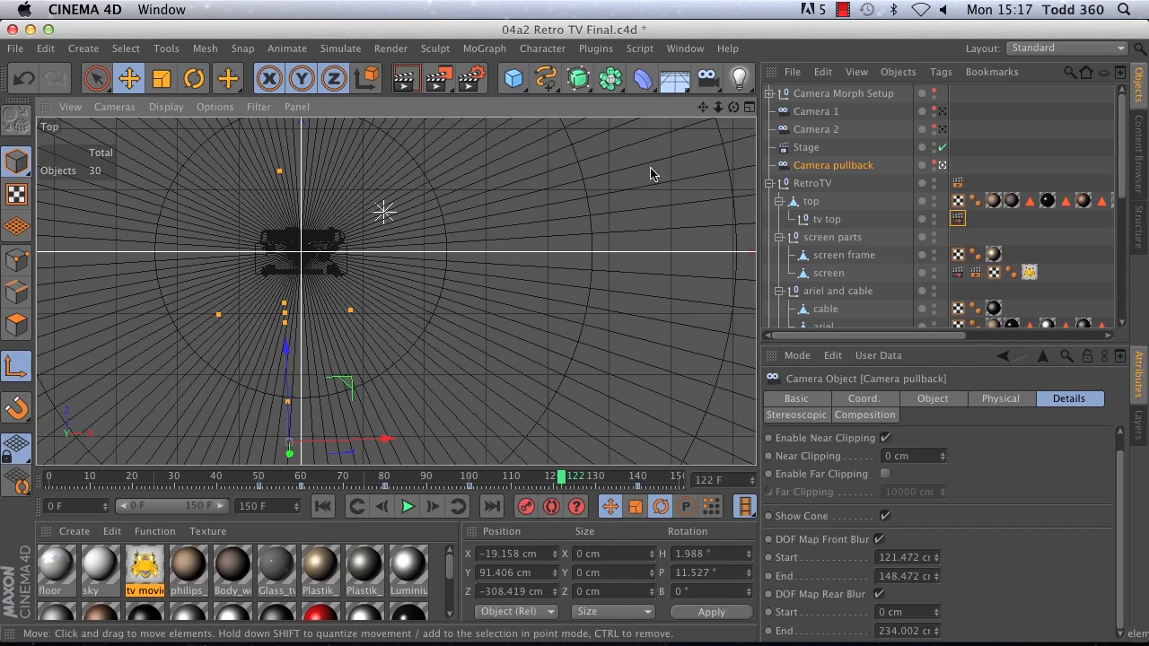
left_click(933, 163)
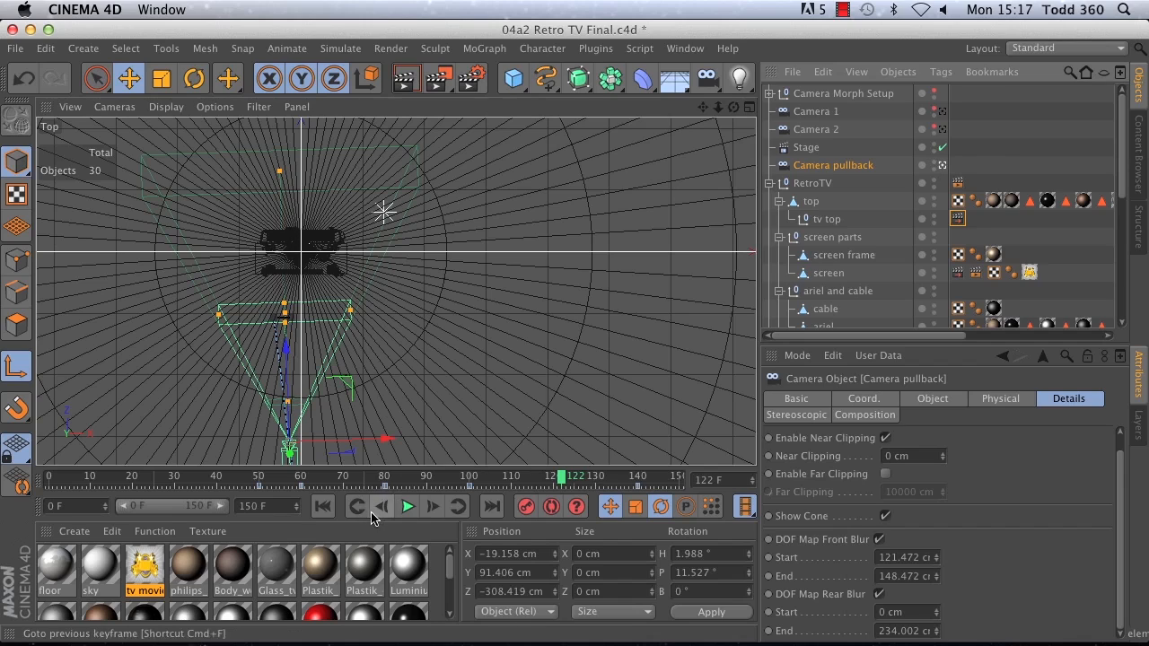
left_click_drag(561, 476, 619, 475)
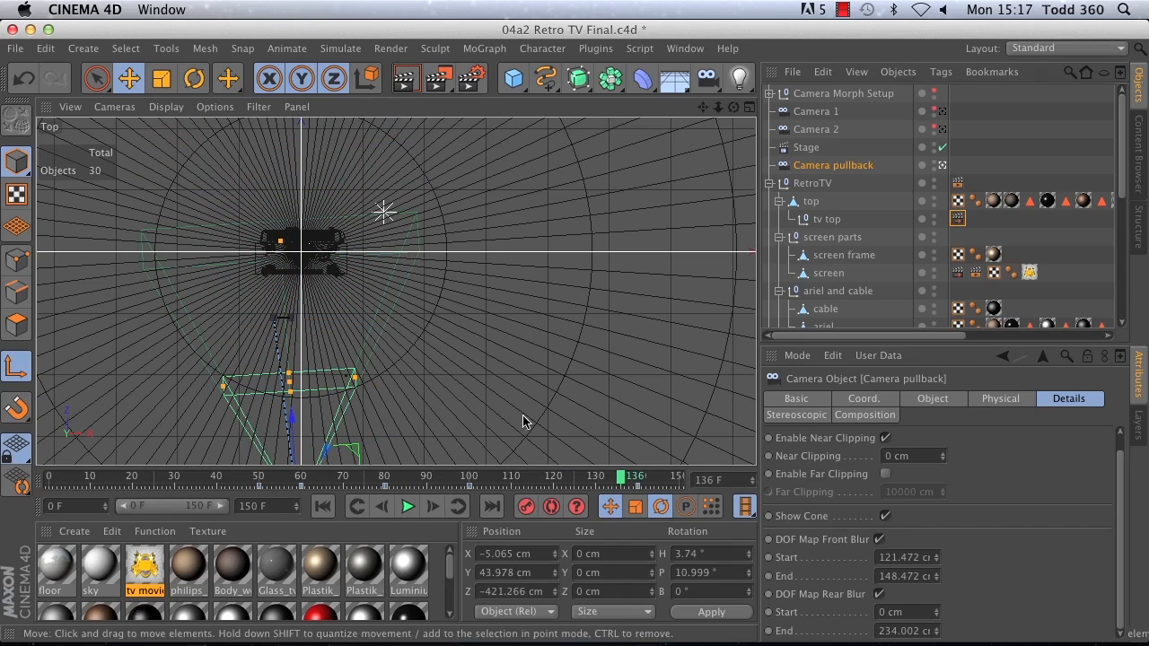
Step: Close the 04a2 Retro TV Final project
left_click(20, 47)
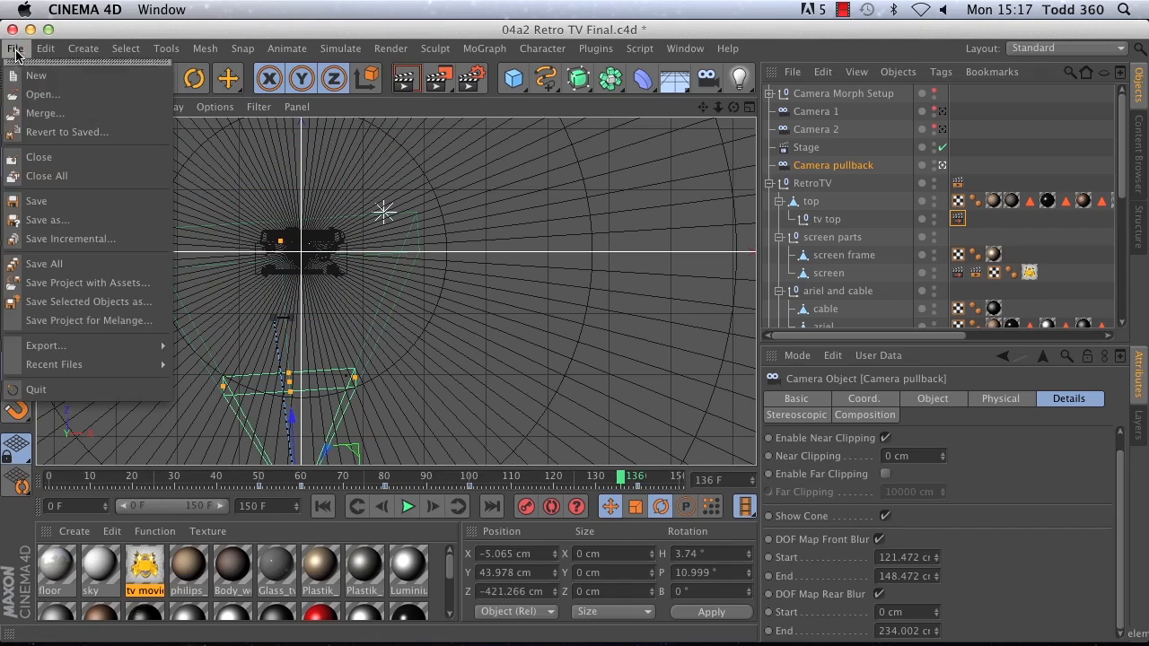
left_click(69, 156)
left_click(510, 254)
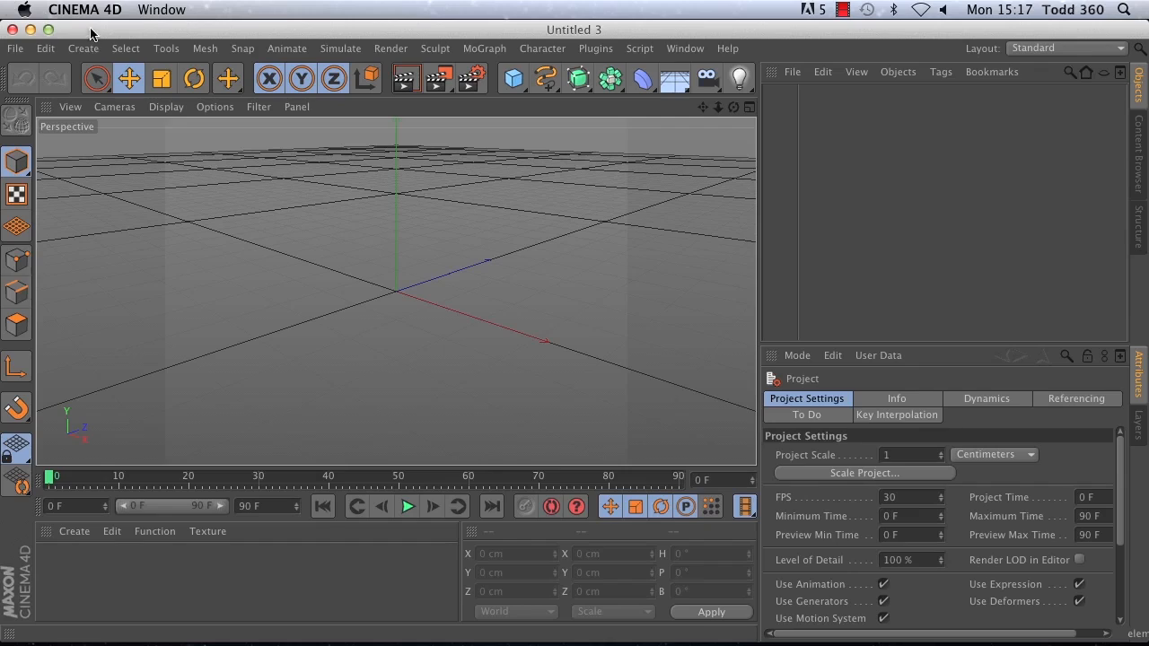
Step: Minimize the CINEMA 4D window and the Retro TV folder window, and switch to After Effects
left_click(29, 30)
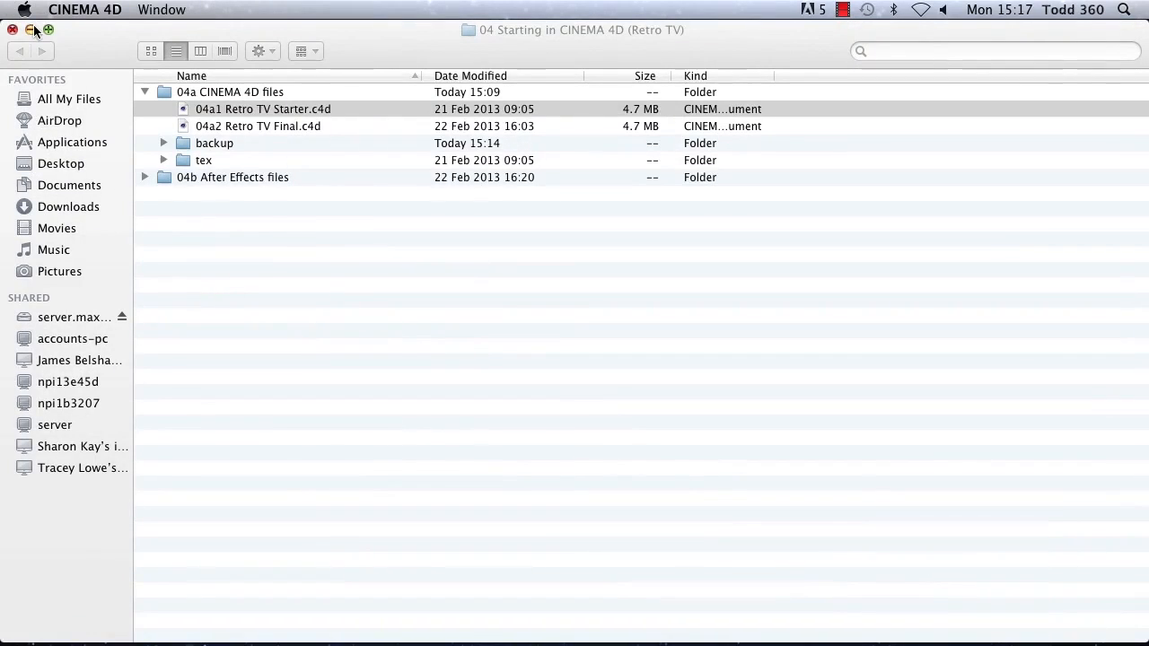
left_click(30, 30)
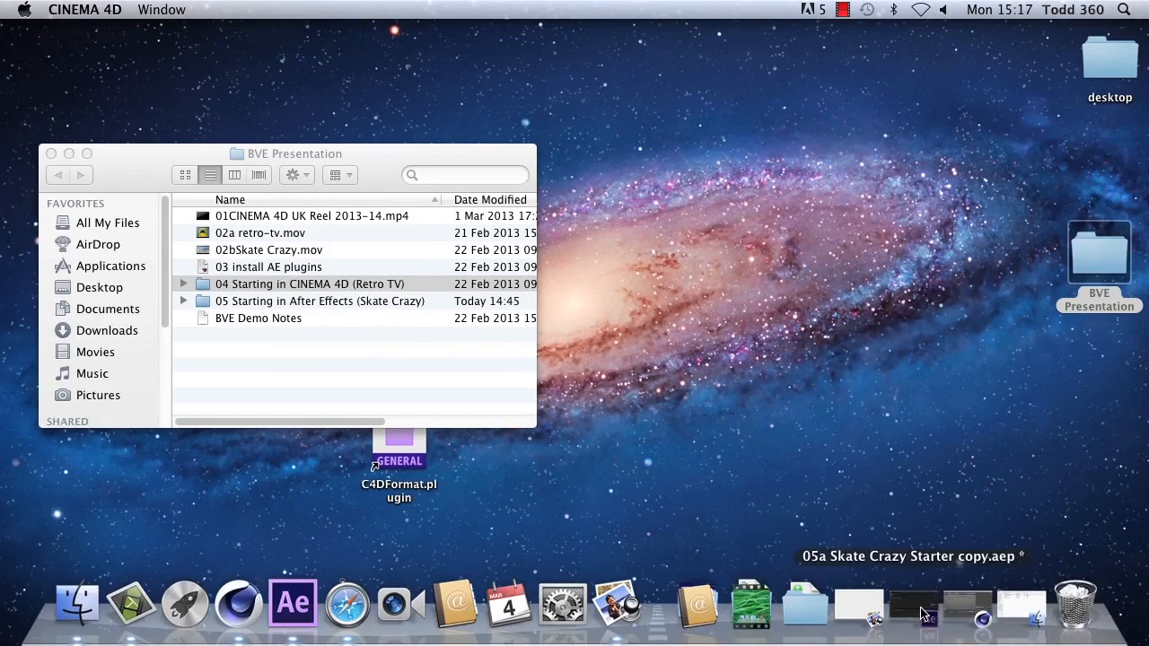
left_click(1046, 615)
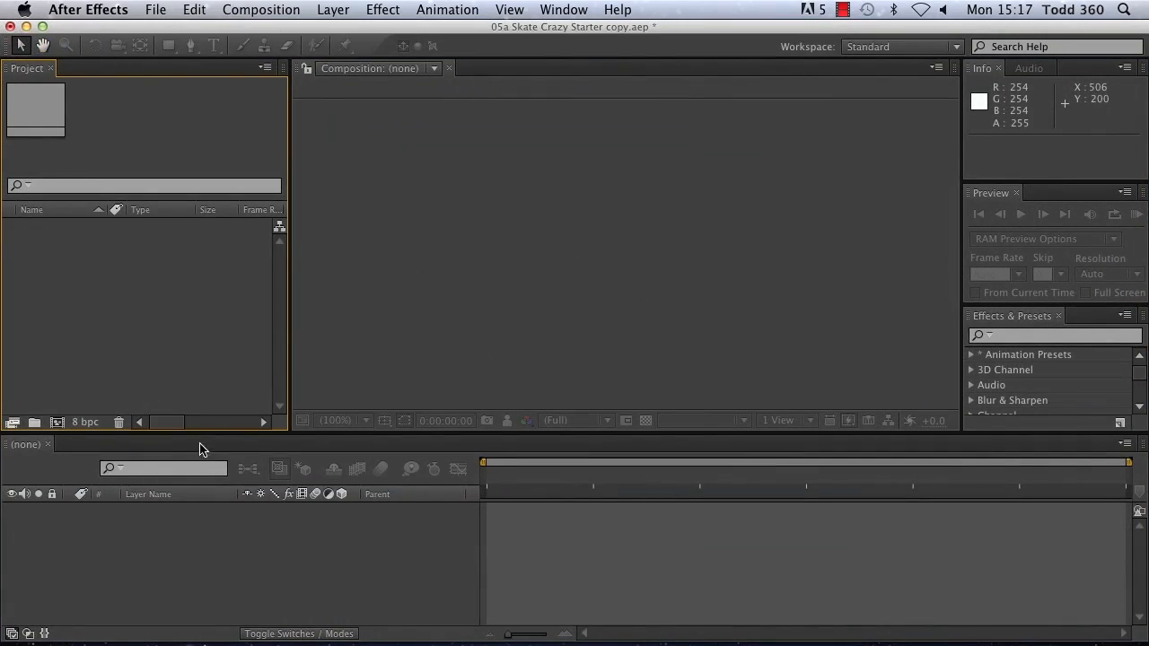
Step: Import 04b2 retro-tv.aec from the 04b After Effects files folder inside BVE Presentation's 04 Starting in CINEMA 4D (Retro TV)
mouse_move(246, 639)
double_click(103, 262)
left_click(557, 93)
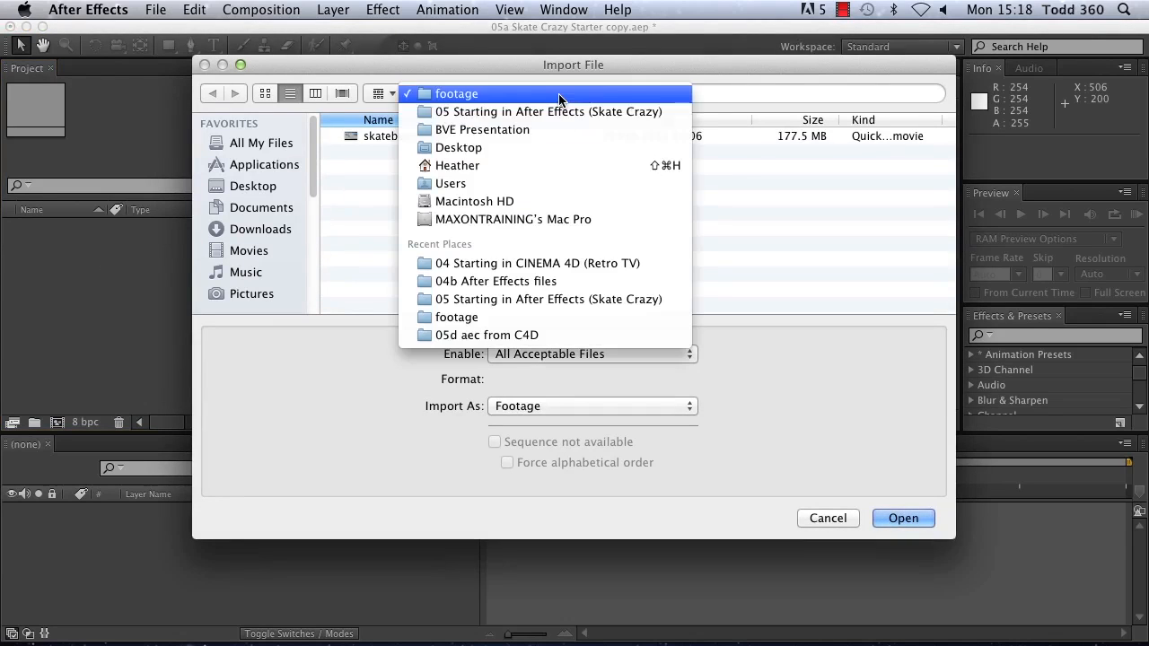
left_click(516, 130)
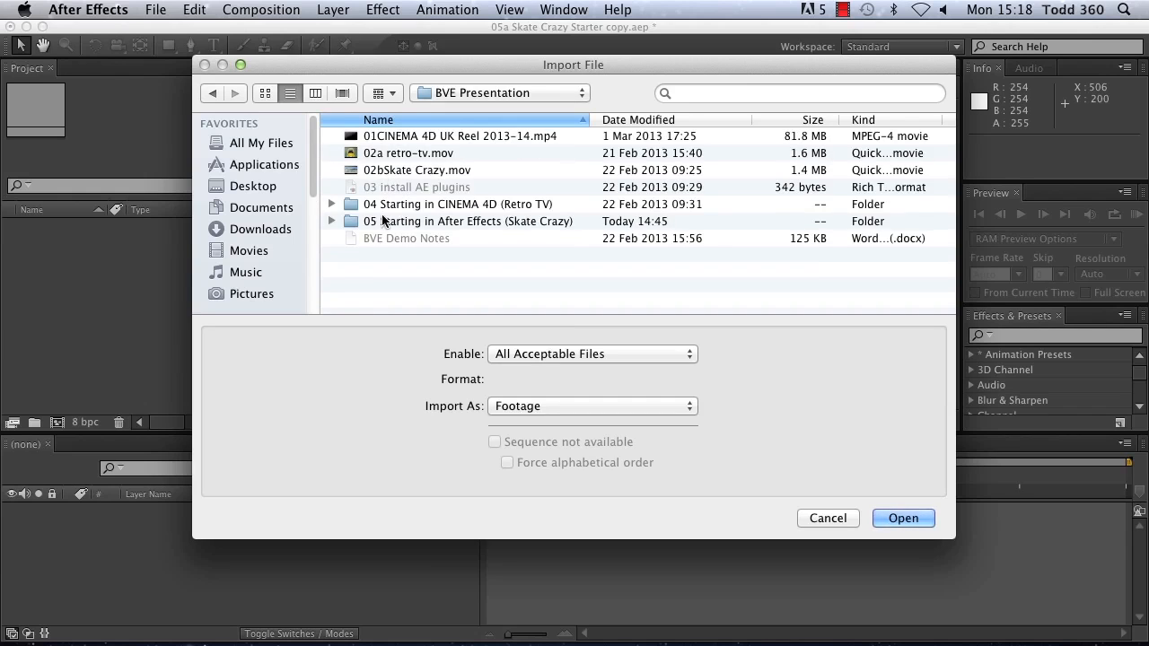
double_click(395, 205)
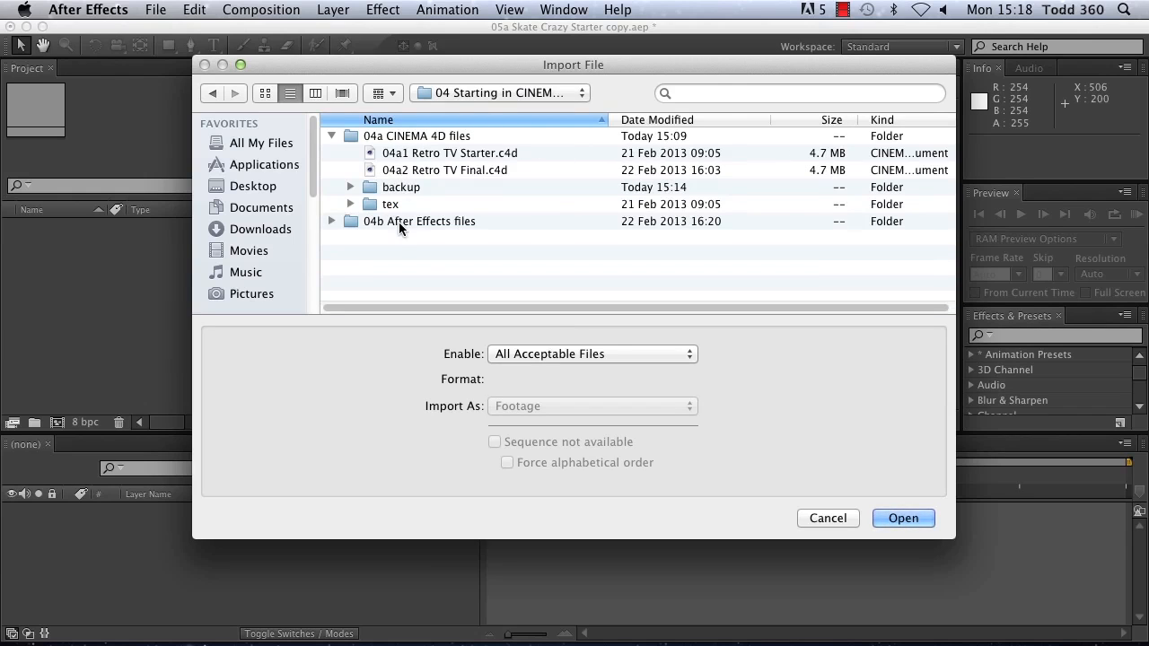
double_click(399, 222)
left_click_drag(322, 61, 314, 2)
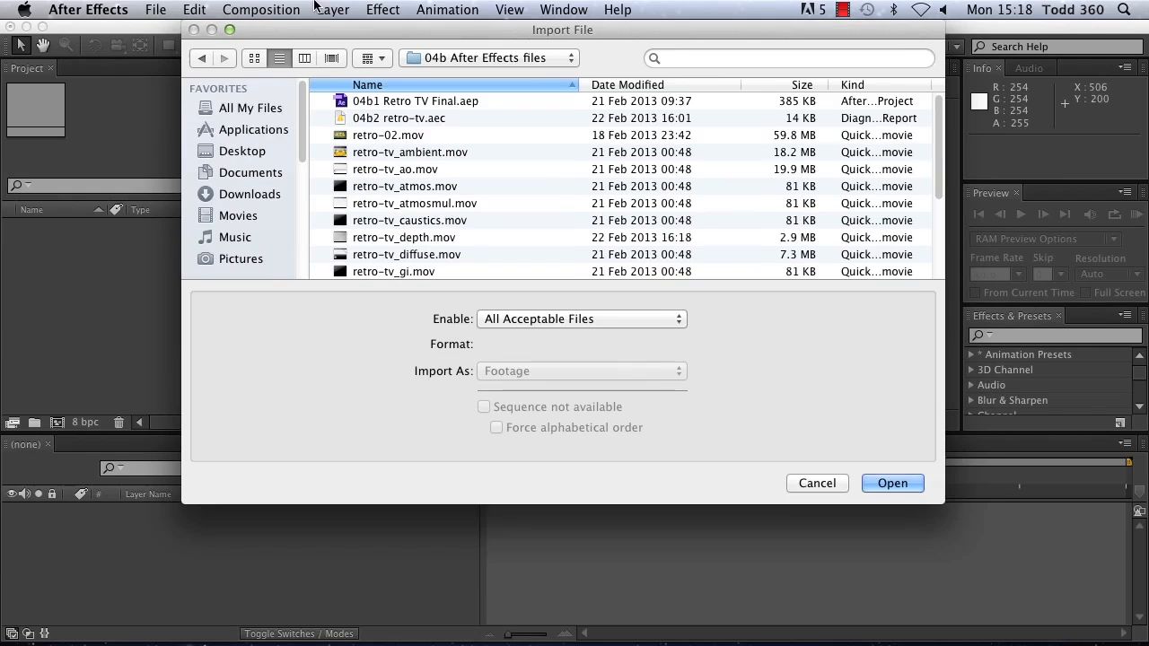
left_click_drag(942, 503, 937, 630)
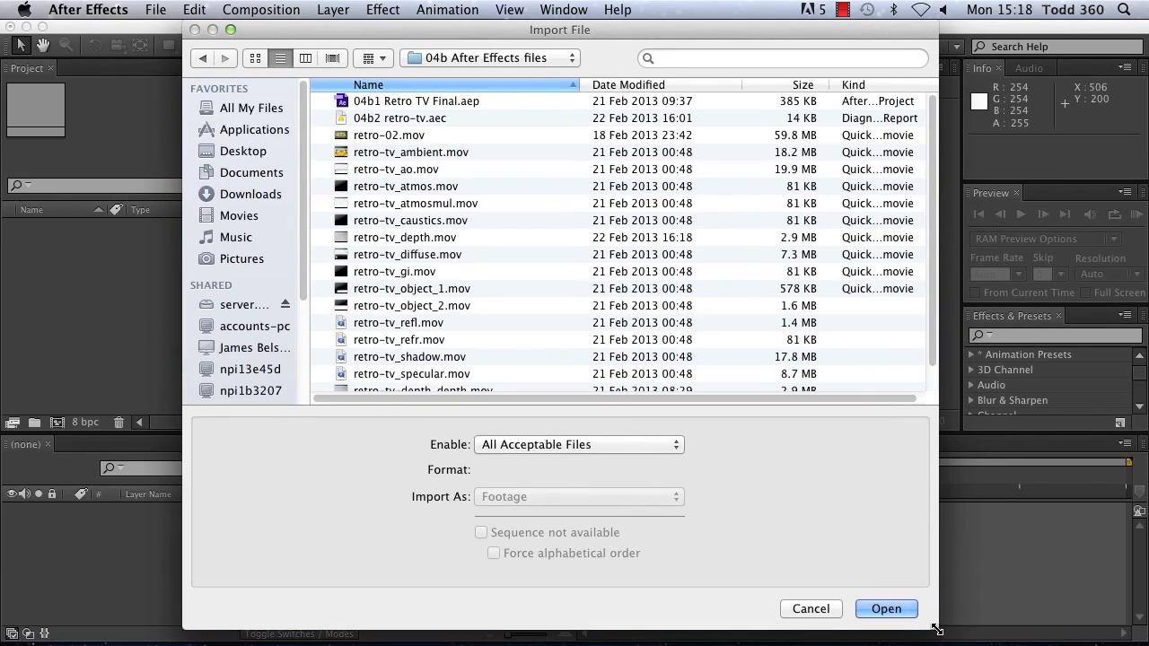
scroll(936, 343, "down", 2)
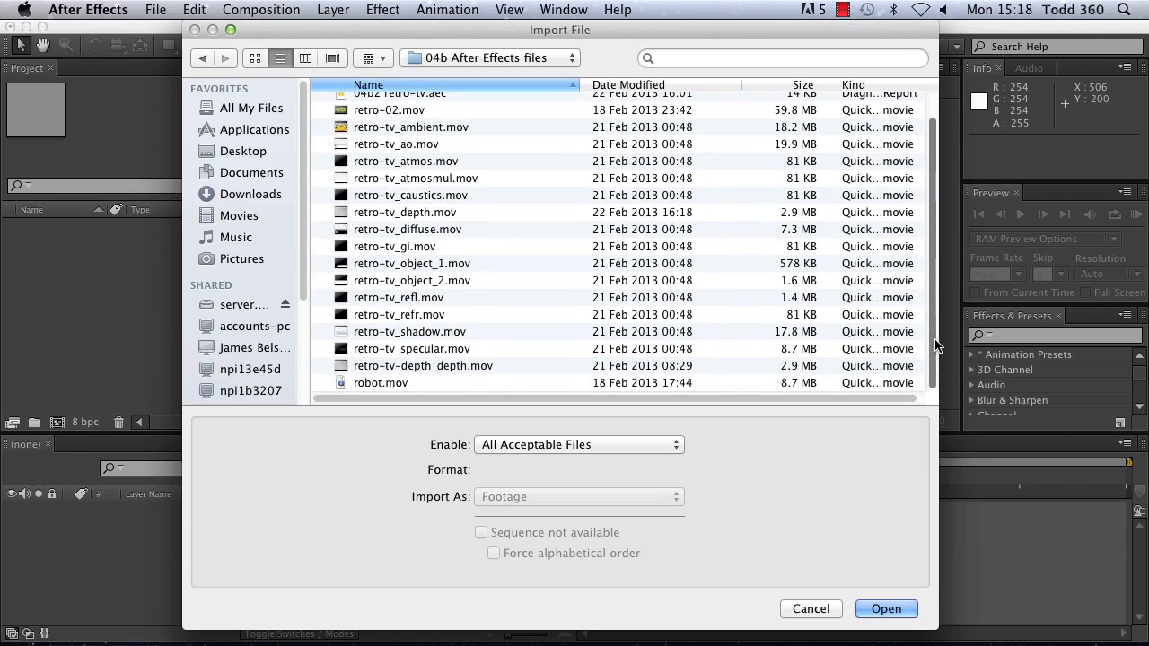
scroll(930, 328, "up", 2)
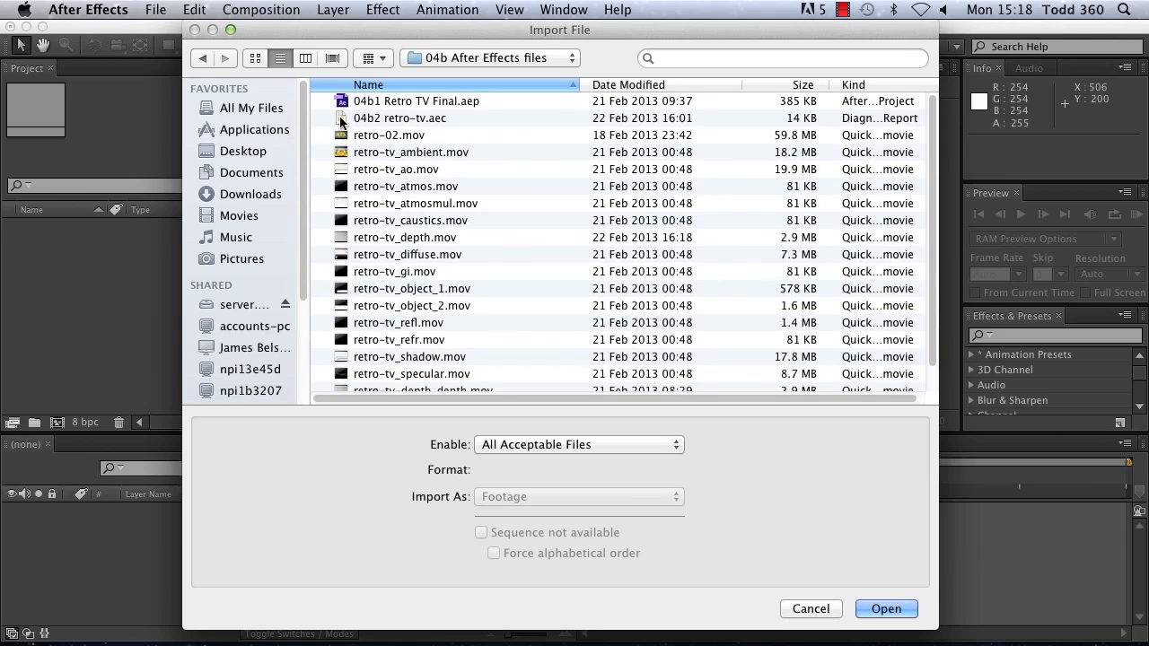
double_click(388, 120)
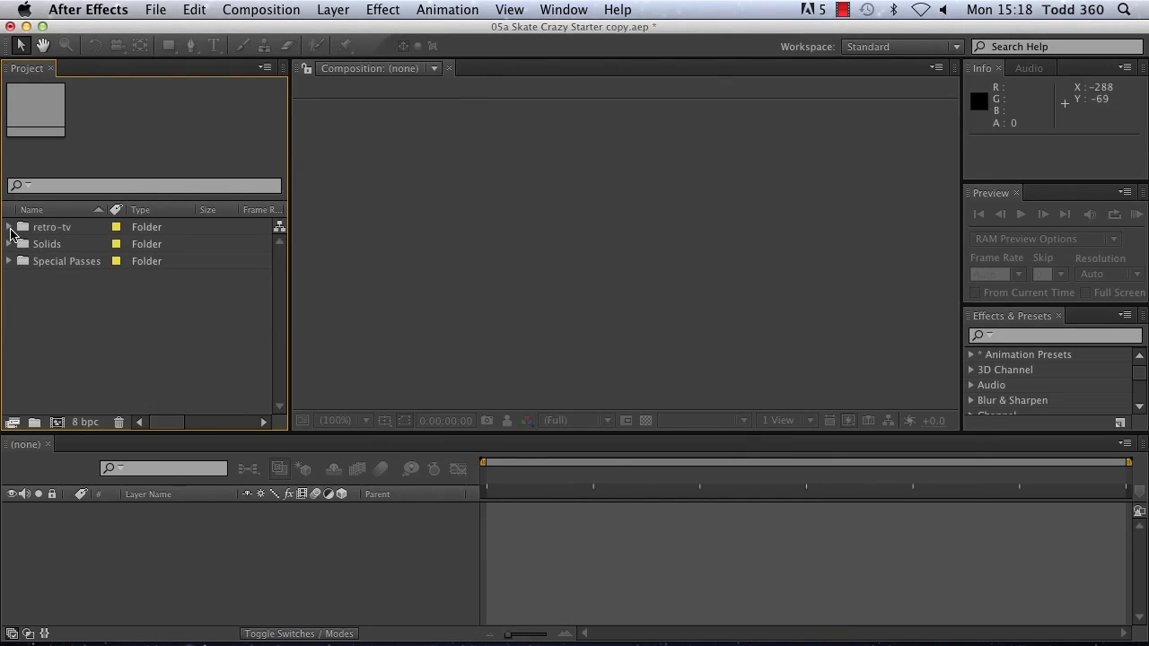
Step: Expand the retro-tv, Solids and Special Passes folders and examine the imported files
left_click(9, 228)
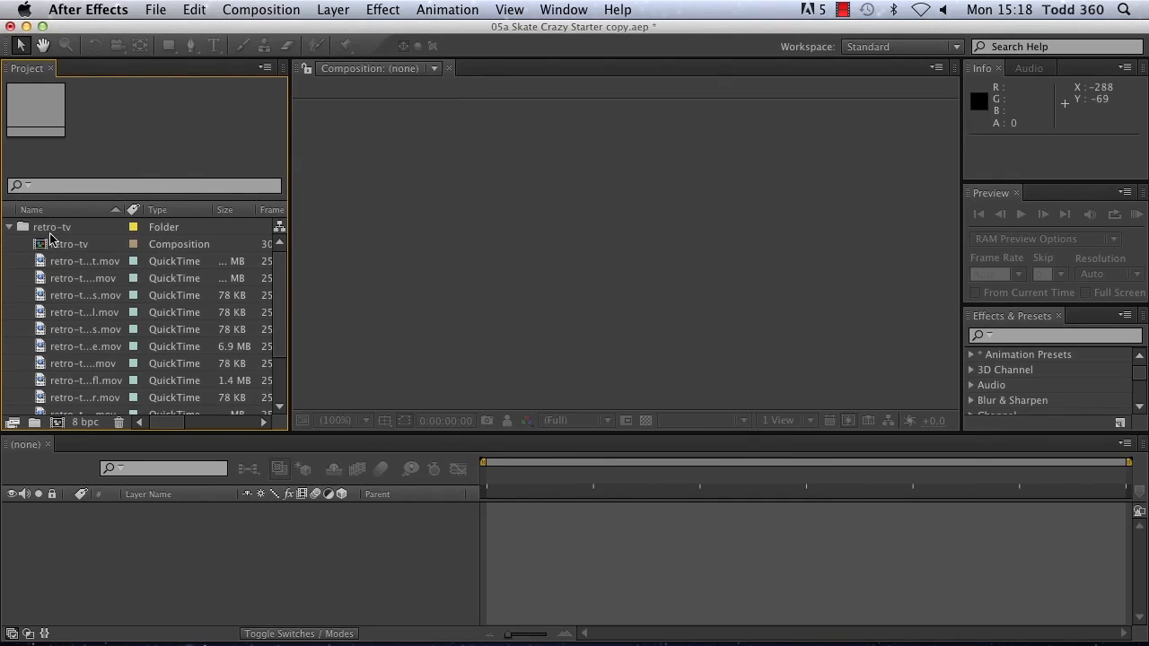
scroll(284, 306, "down", 3)
scroll(285, 296, "up", 2)
scroll(289, 314, "down", 3)
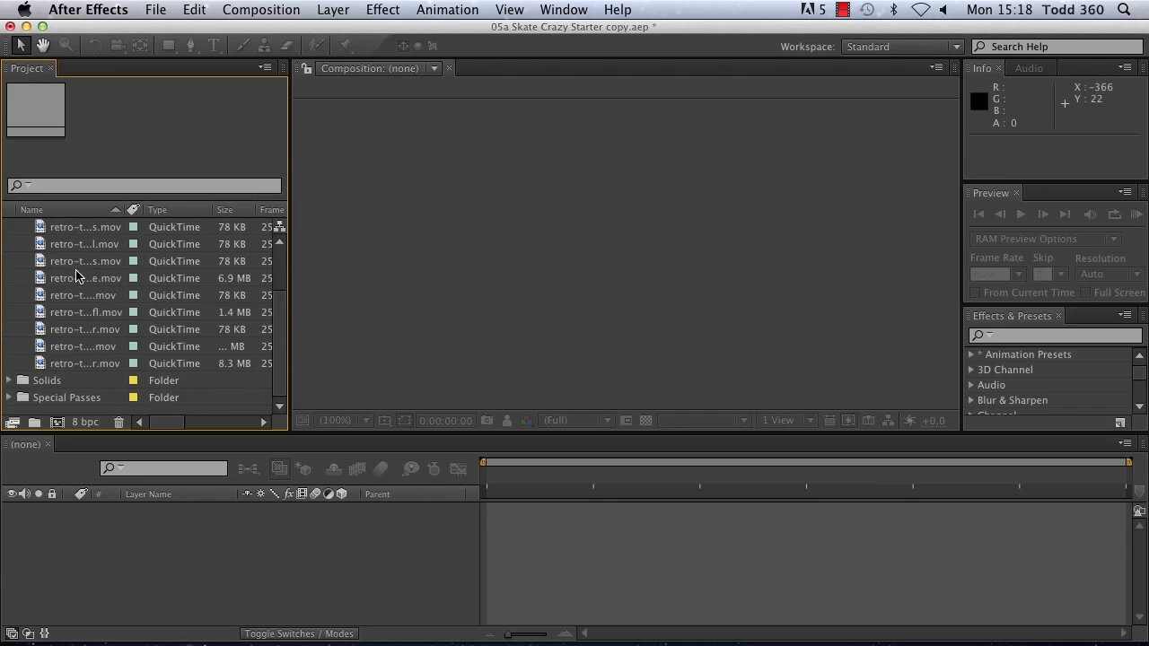
left_click(9, 380)
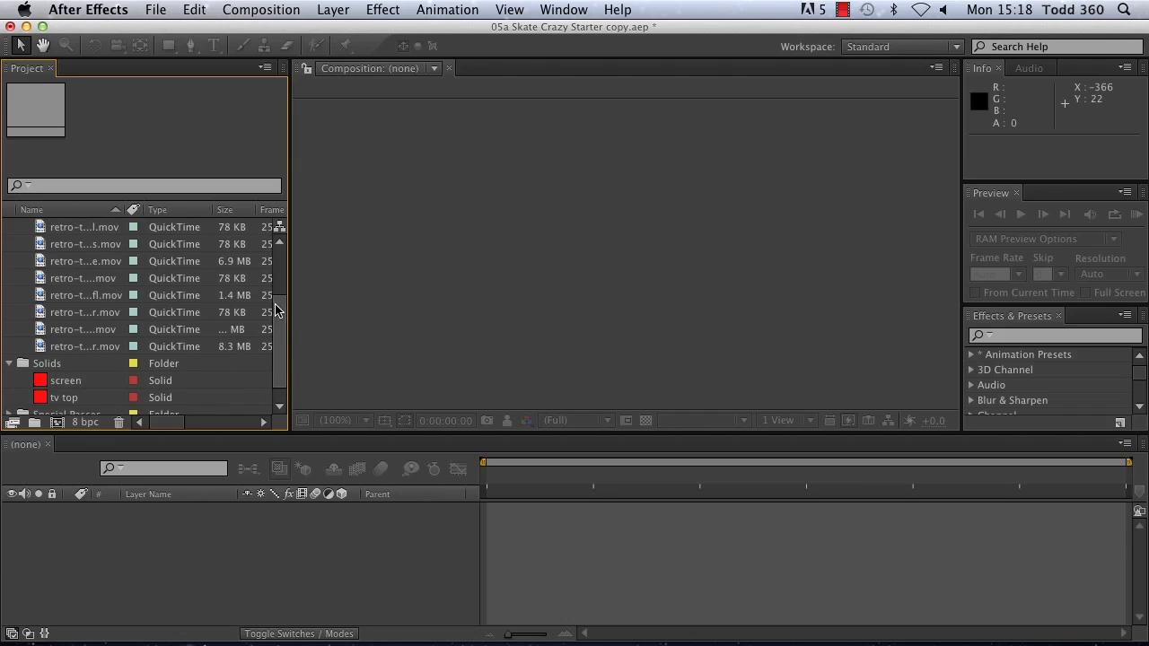
scroll(275, 341, "down", 1)
left_click(11, 398)
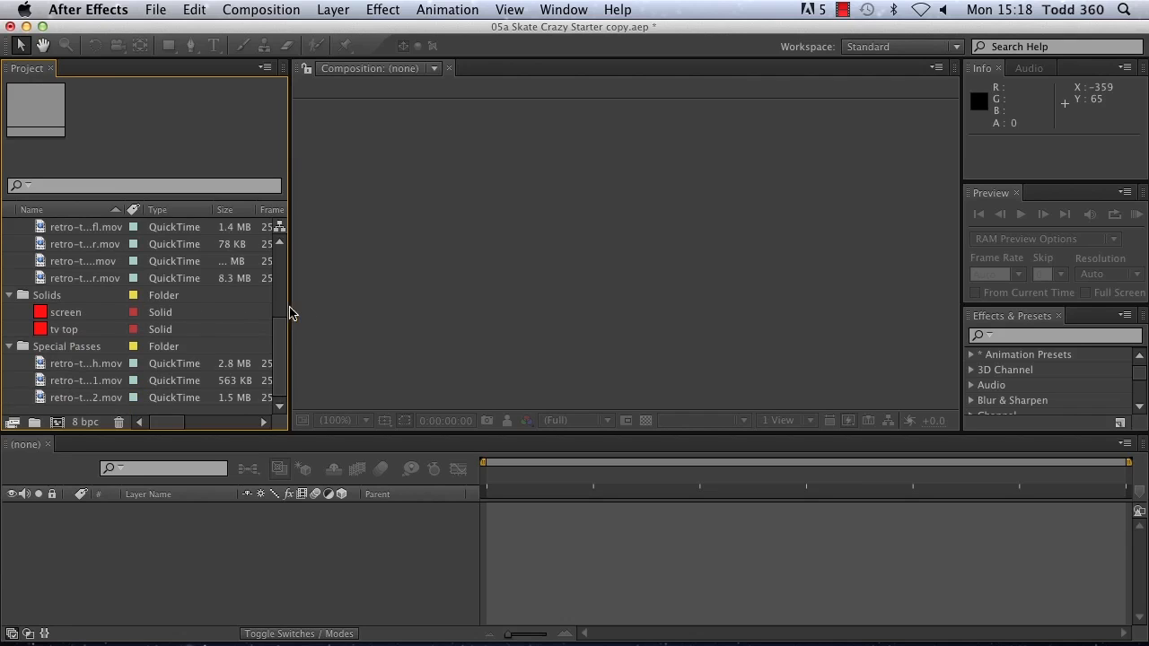
Step: Open the retro-tv composition and show the blending modes of its render pass layers
left_click_drag(279, 351, 267, 241)
double_click(38, 245)
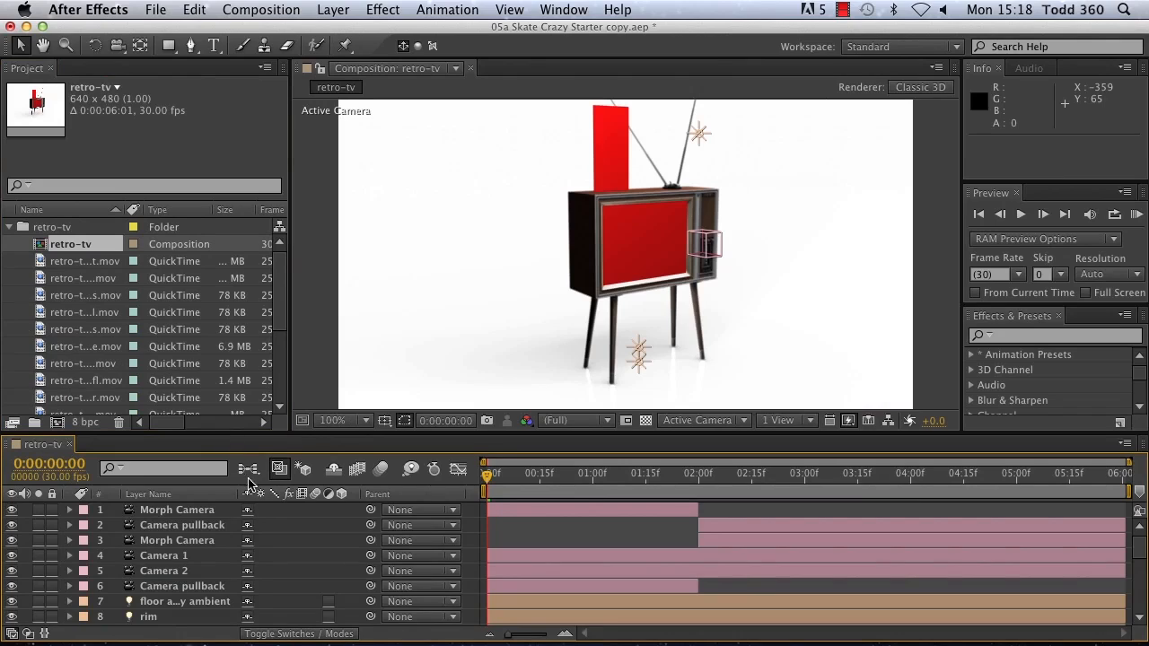
left_click(301, 634)
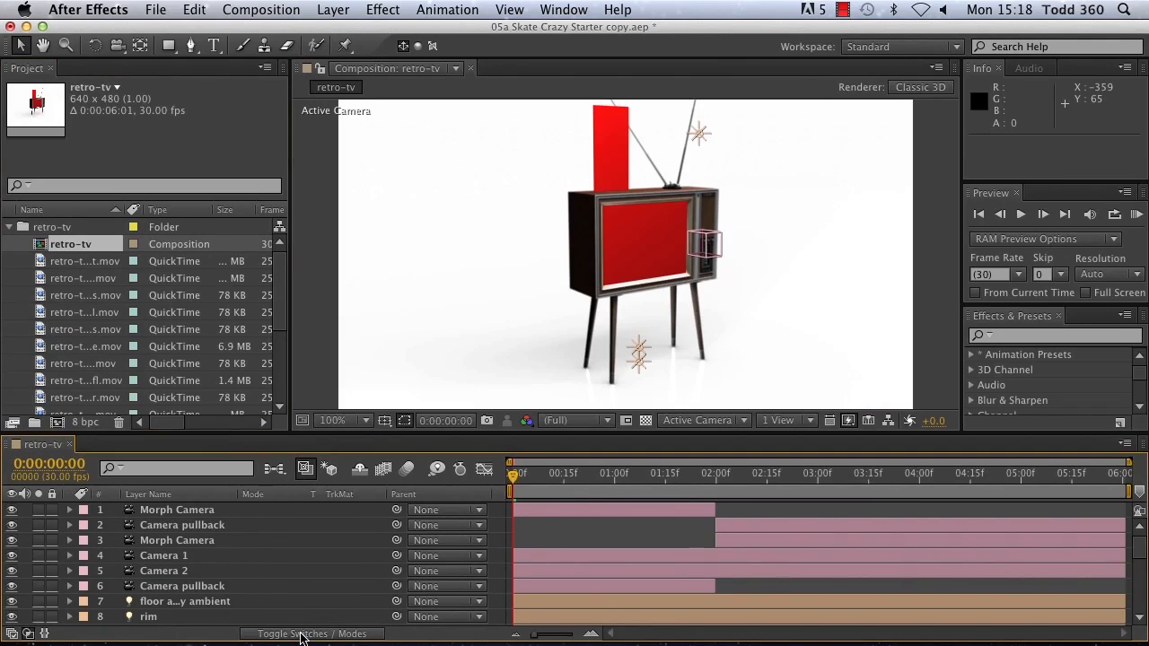
left_click(301, 634)
left_click(301, 634)
scroll(364, 541, "down", 6)
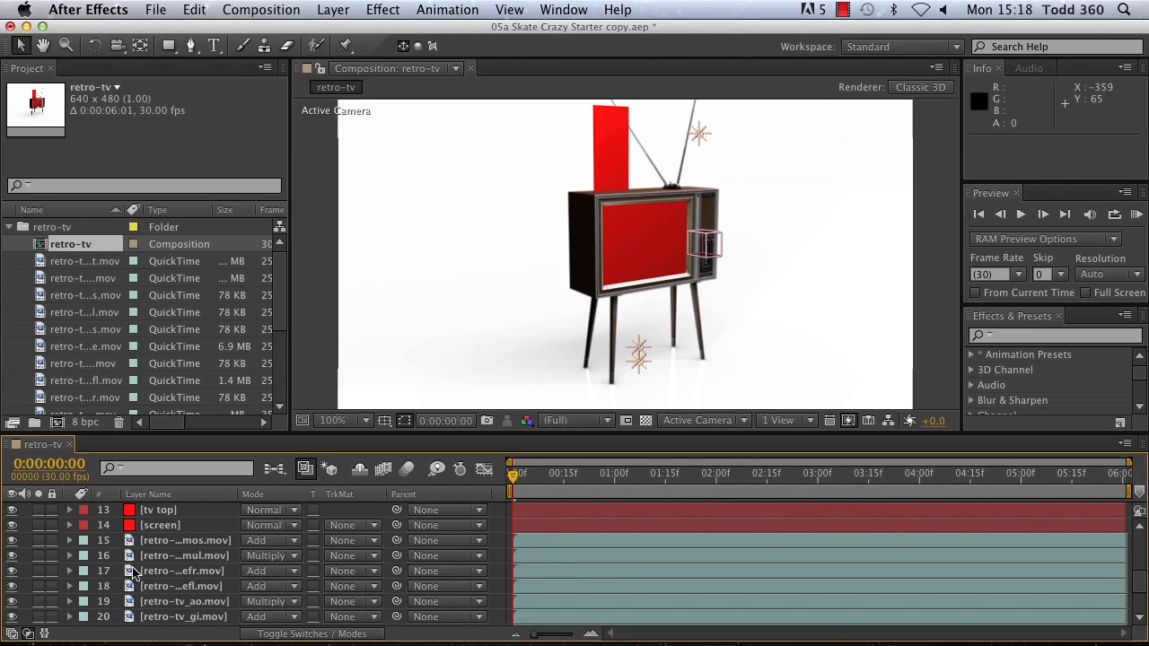
Step: Widen the timeline's layer name column and hide the tv top and screen solid layers
left_click_drag(235, 501, 294, 501)
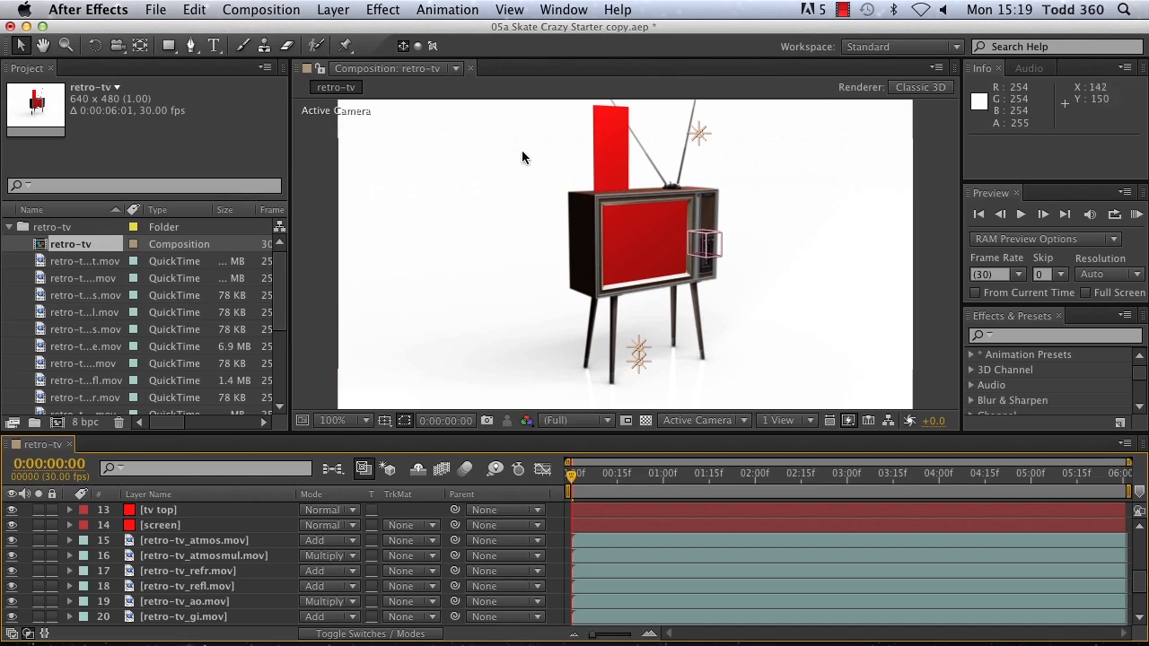
left_click(11, 511)
left_click(12, 526)
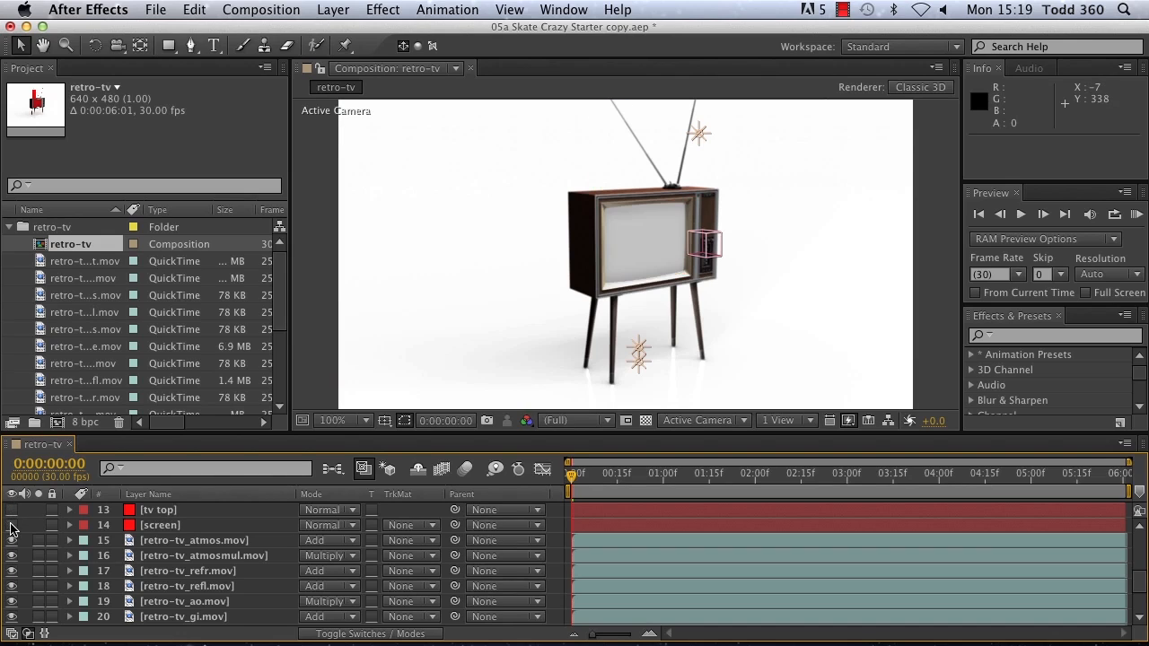
Step: Widen the project's name column to read the Special Passes file names, and narrow it again
left_click_drag(283, 290, 295, 379)
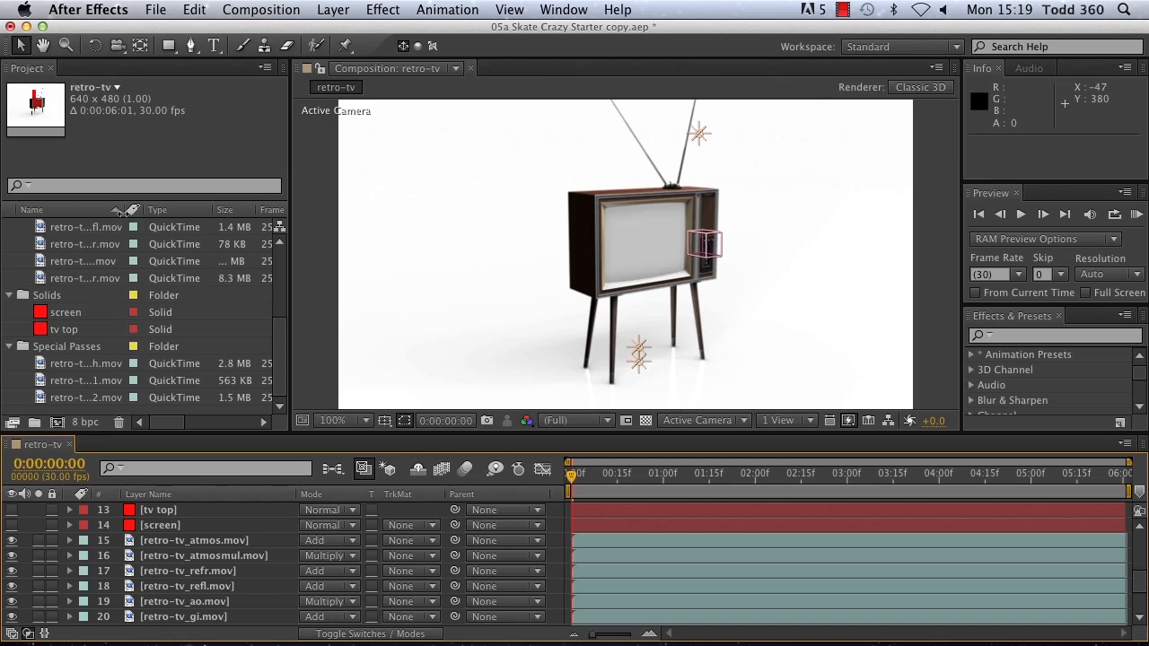
left_click_drag(130, 210, 184, 218)
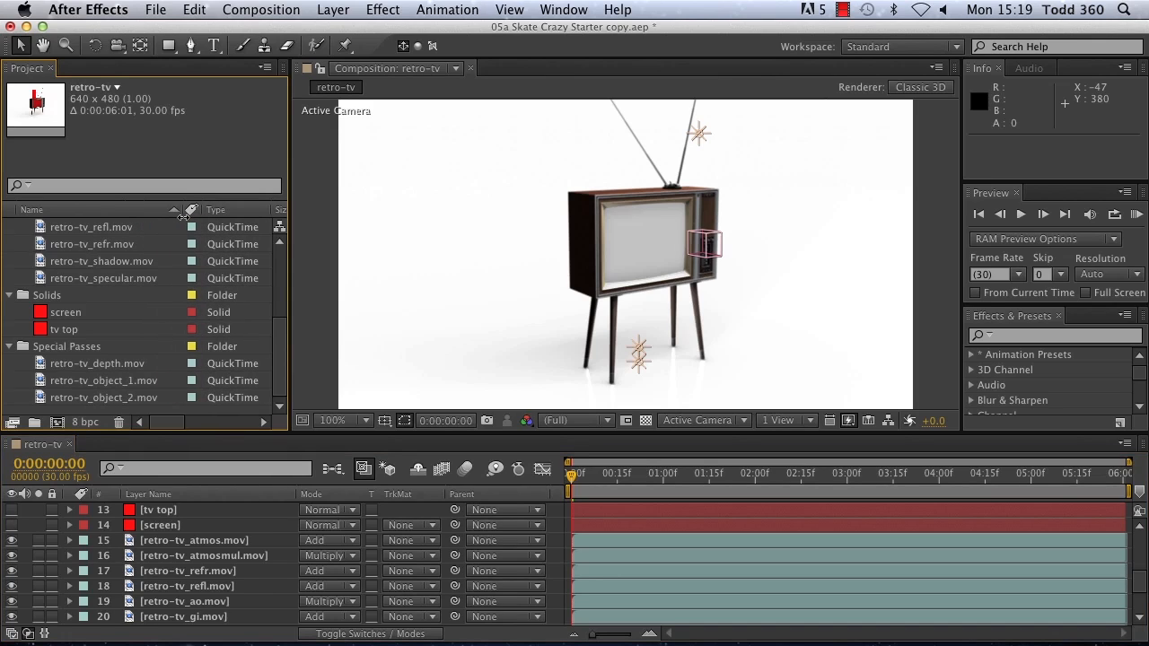
left_click_drag(183, 216, 132, 228)
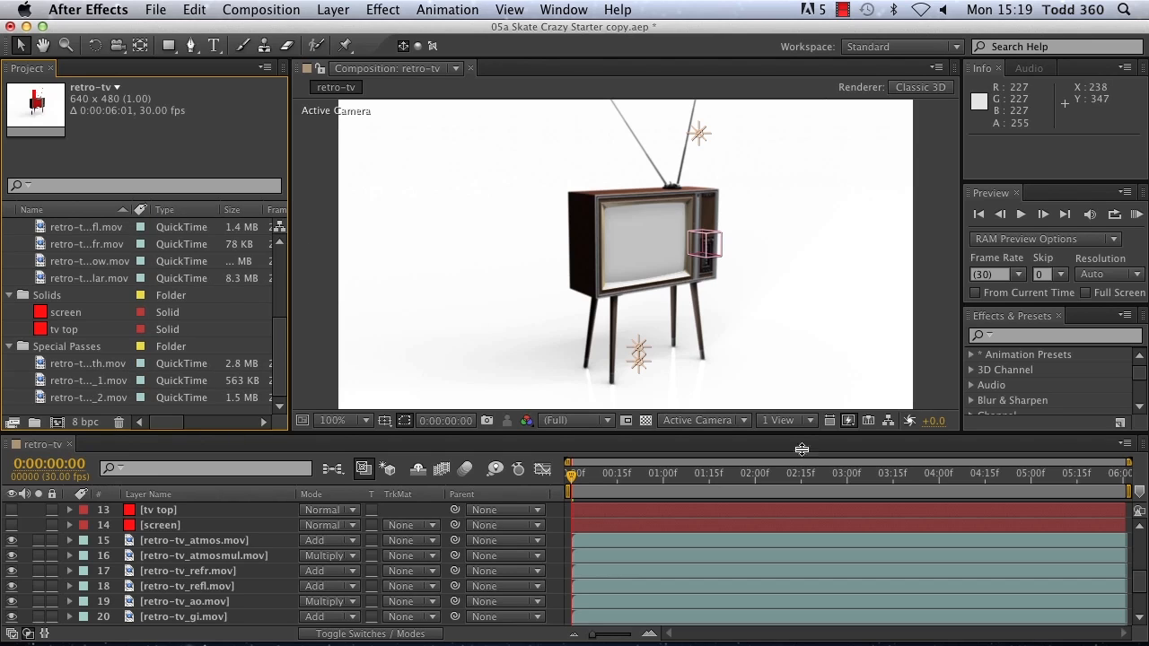
Step: Play a RAM preview of the retro-tv composition, stop it, and move the current time to 0:00:05:13
left_click(1136, 213)
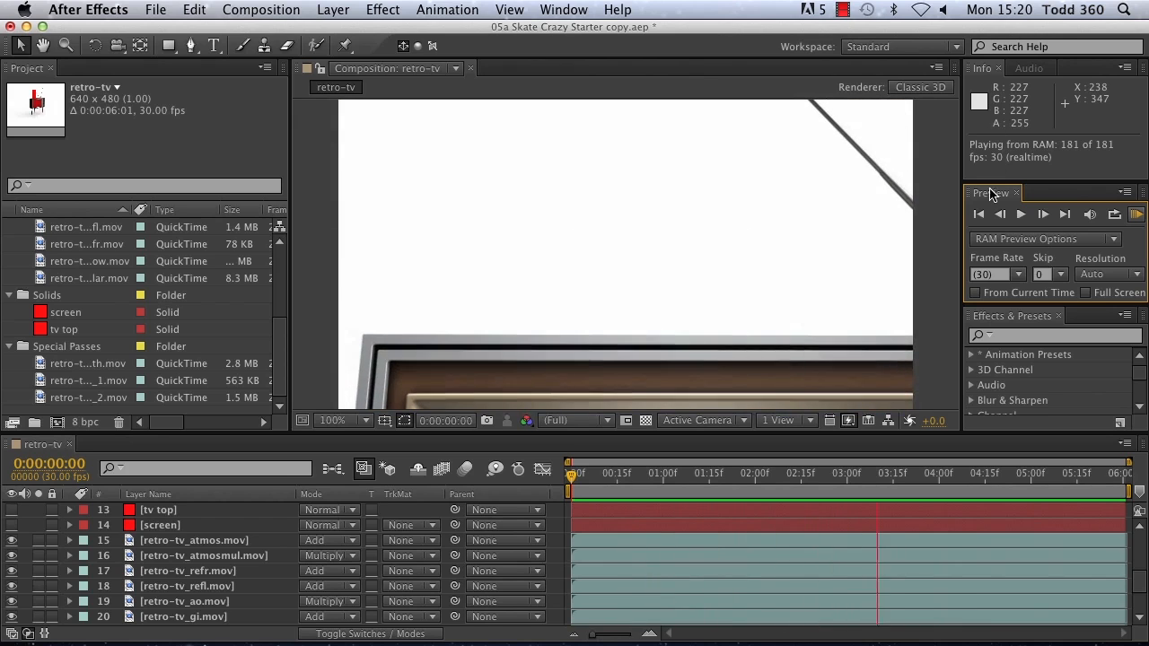
left_click(1020, 215)
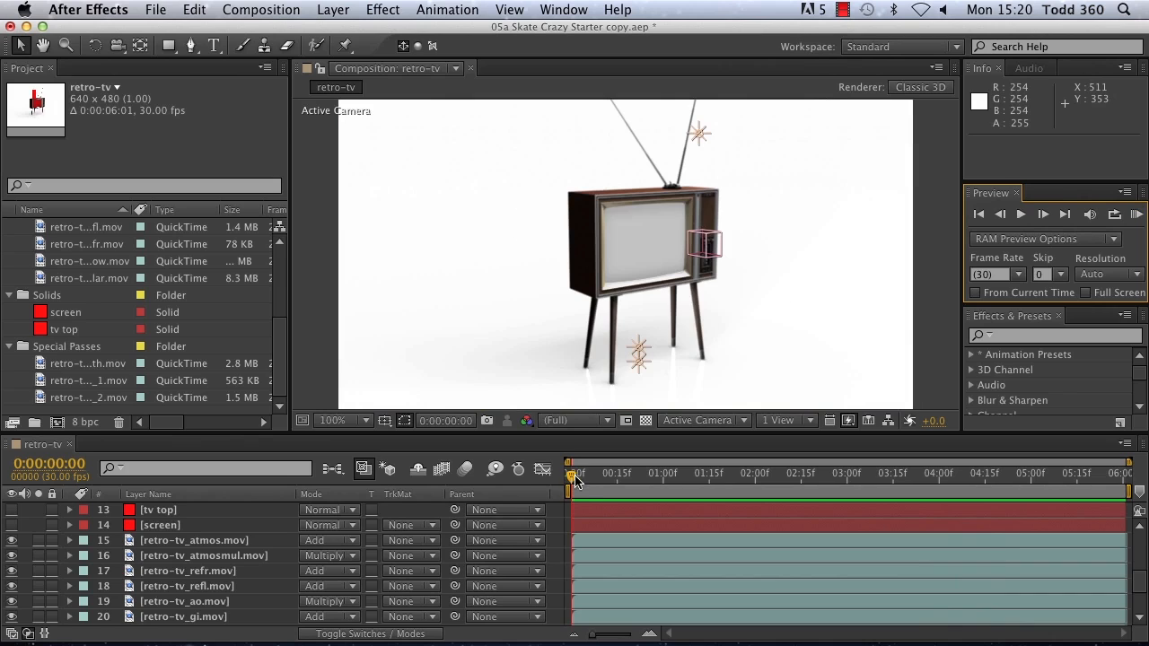
left_click_drag(571, 482, 1037, 501)
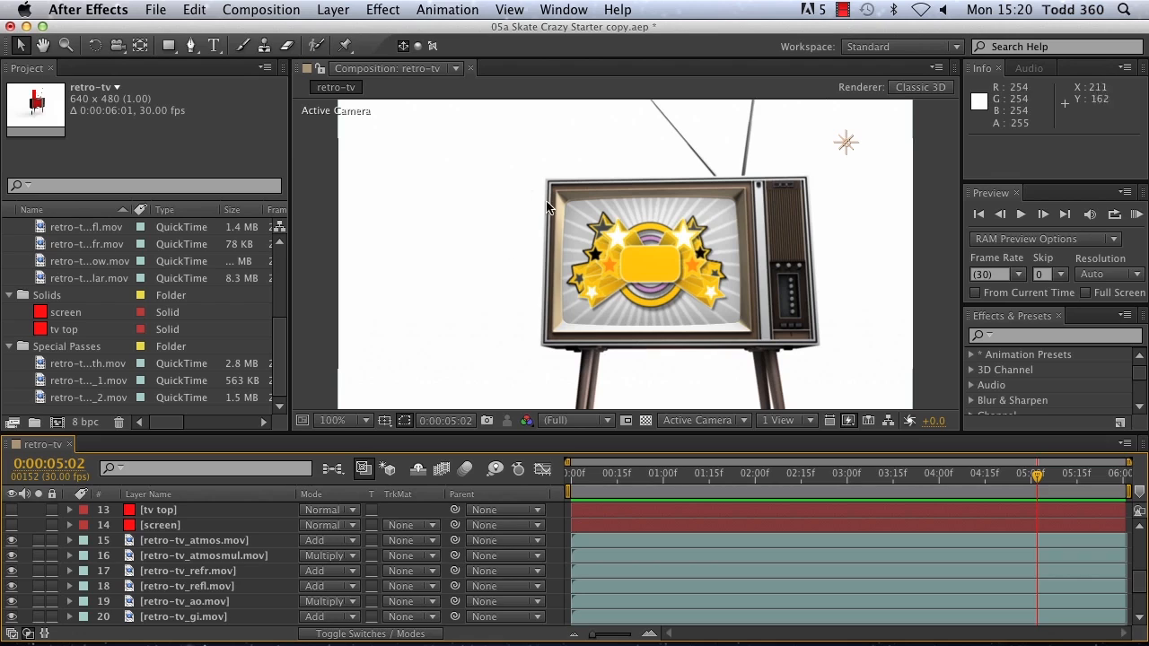
left_click_drag(1035, 478, 1070, 478)
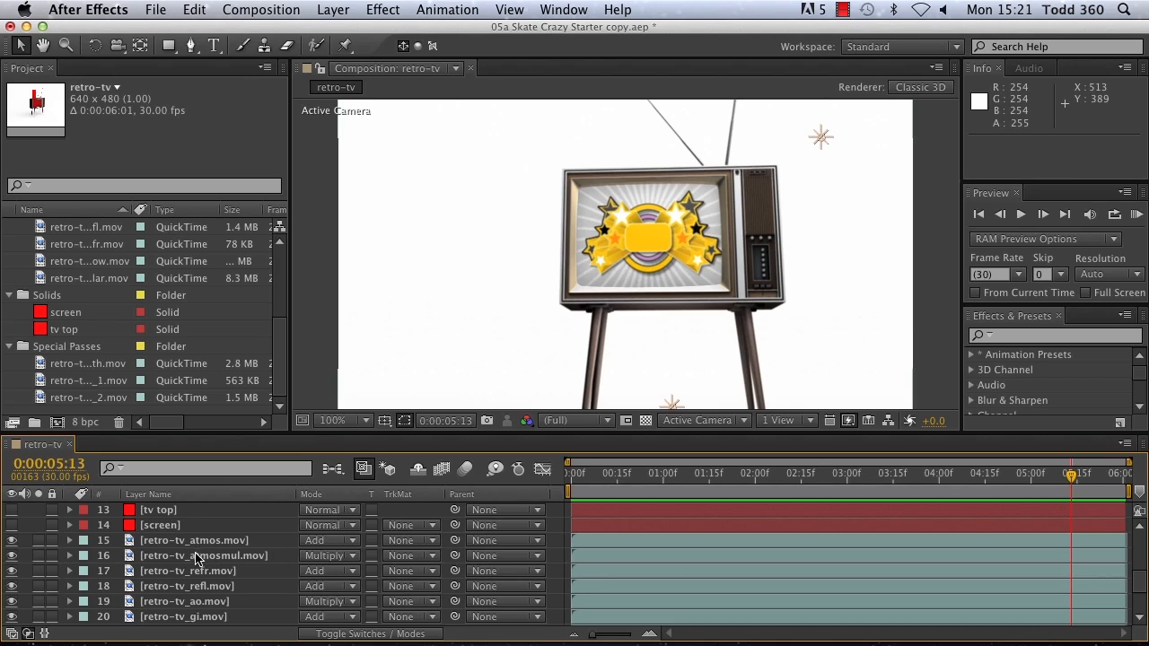
scroll(193, 593, "down", 5)
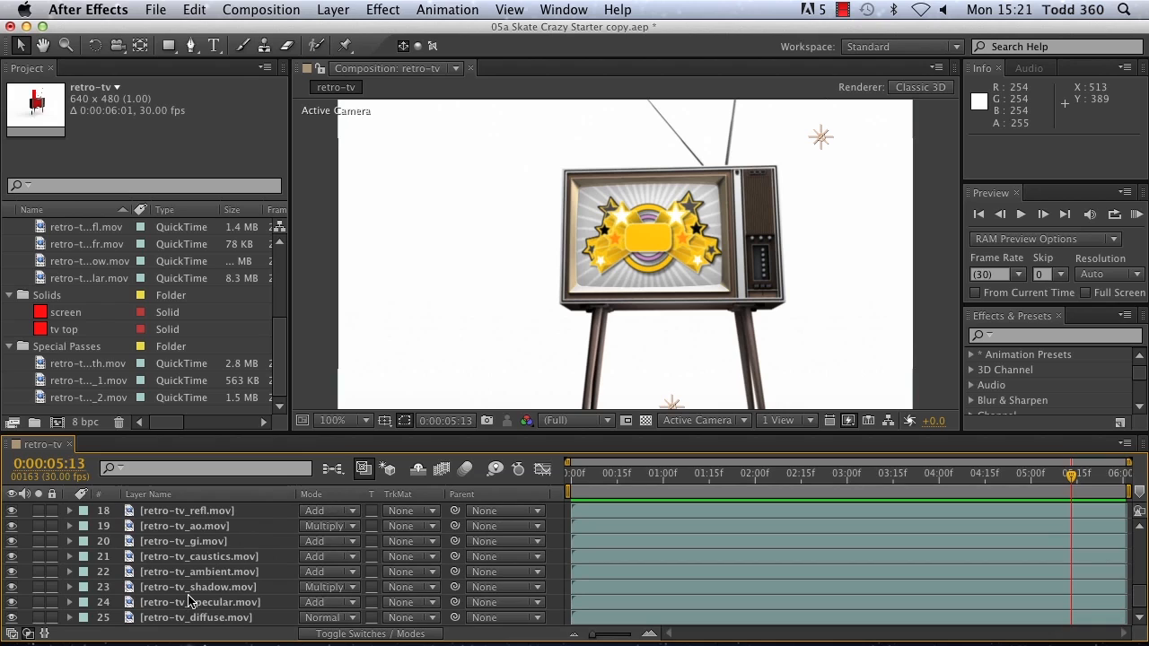
Step: Reduce the retro-tv_specular.mov layer's opacity to 33%
left_click(195, 603)
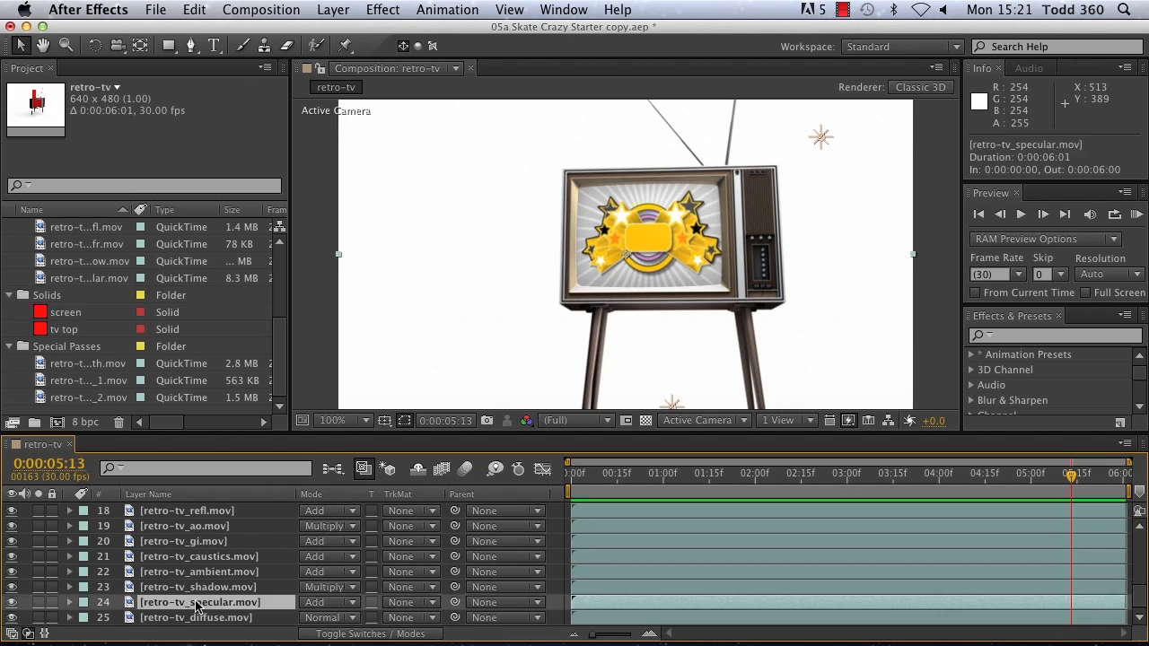
key("t")
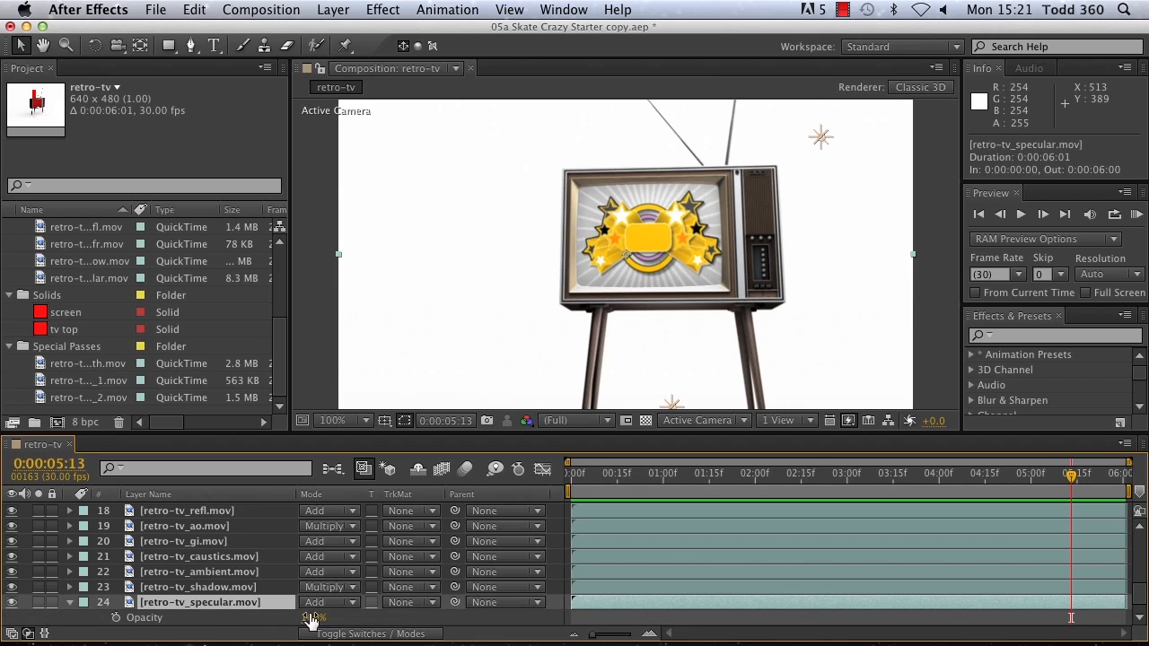
left_click_drag(325, 619, 281, 612)
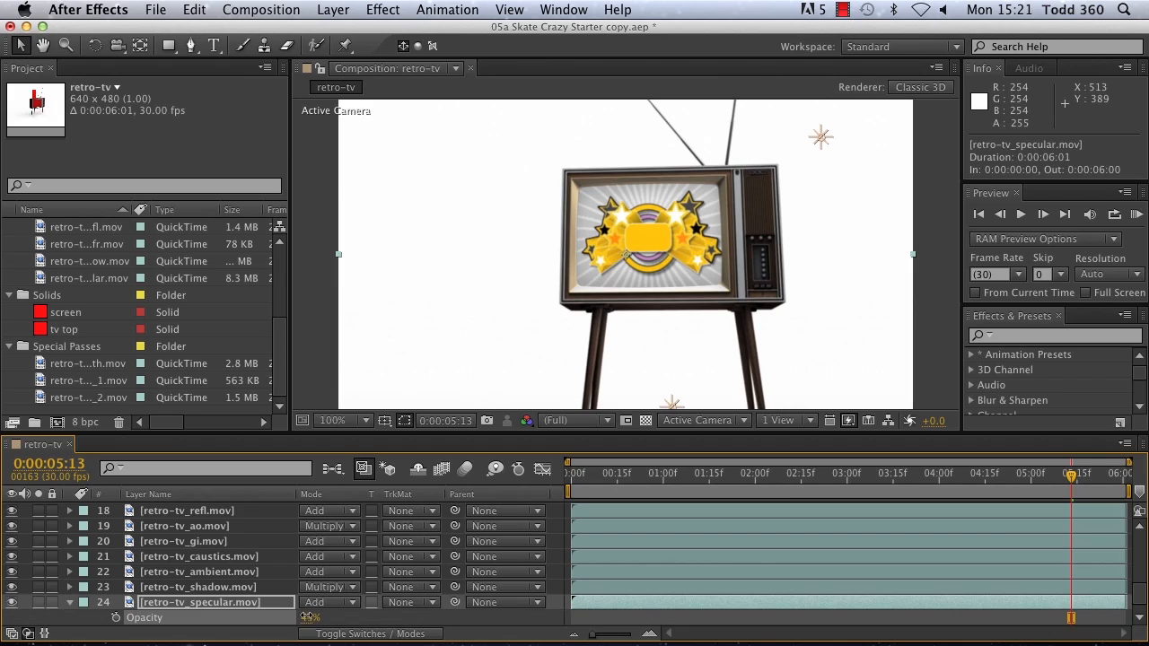
left_click(365, 468)
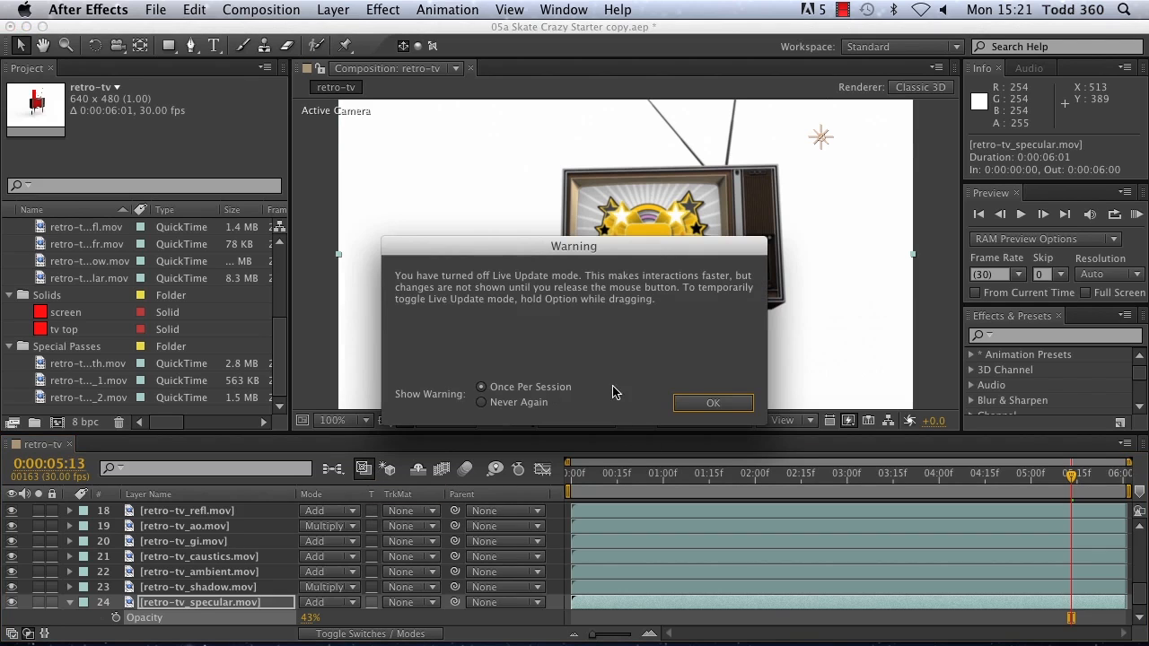
left_click(696, 403)
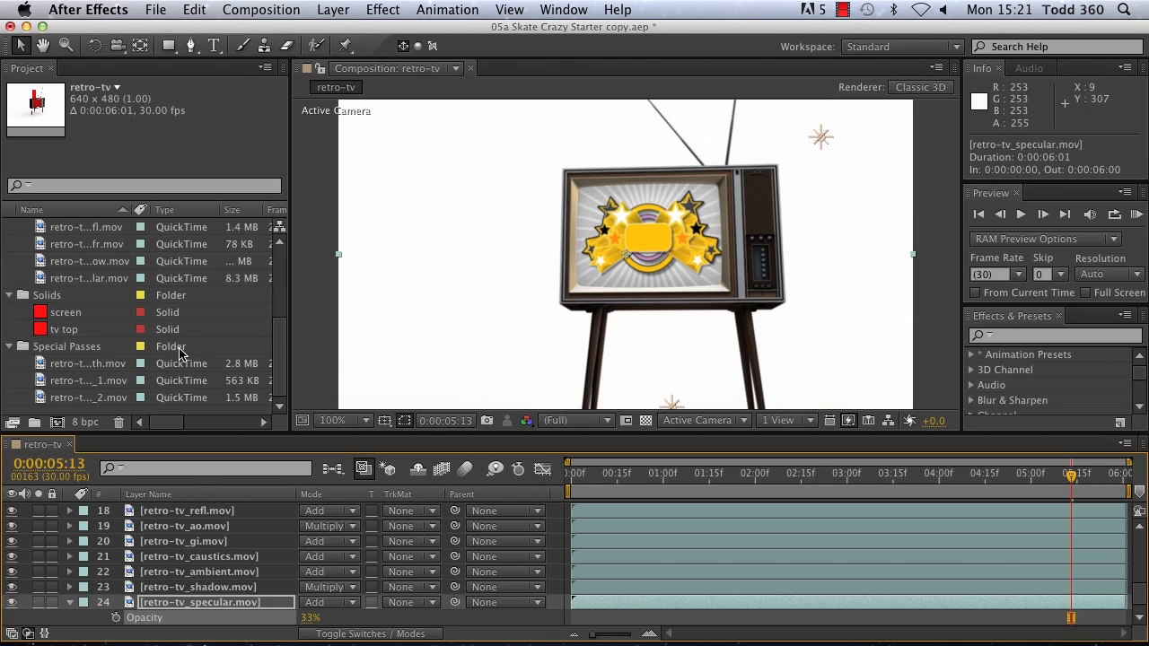
Step: Show the reflection pass alone at the first frame by moving retro-tv_refl.mov directly below the screen solid in Normal mode
scroll(170, 586, "up", 3)
left_click(175, 573)
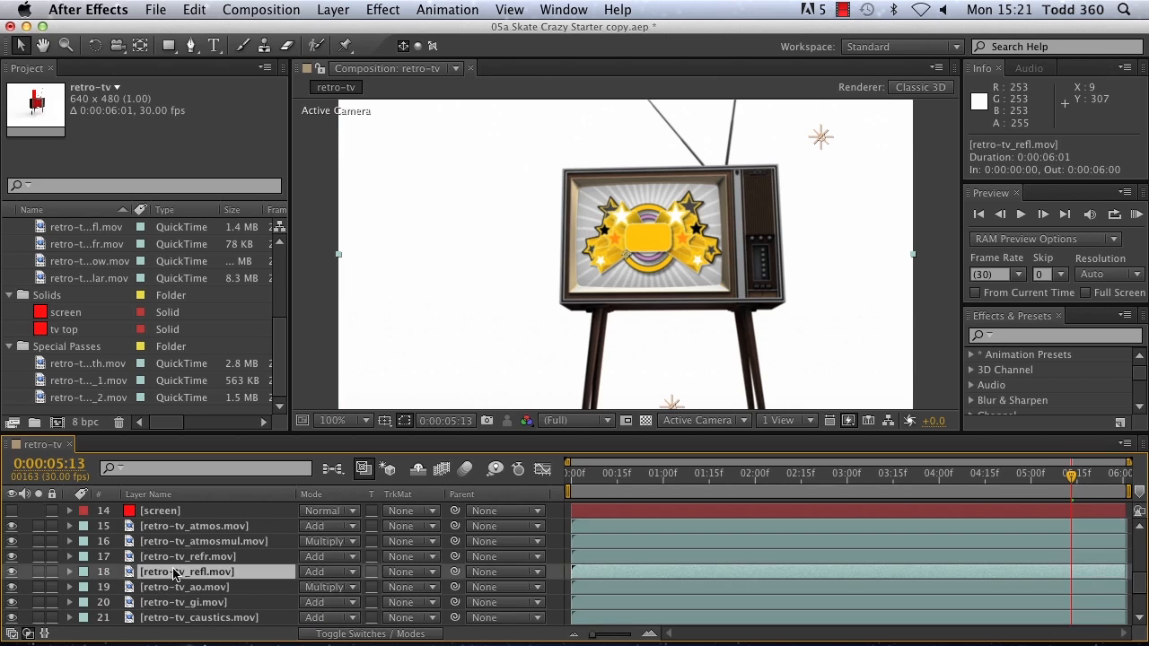
left_click_drag(173, 579, 199, 583)
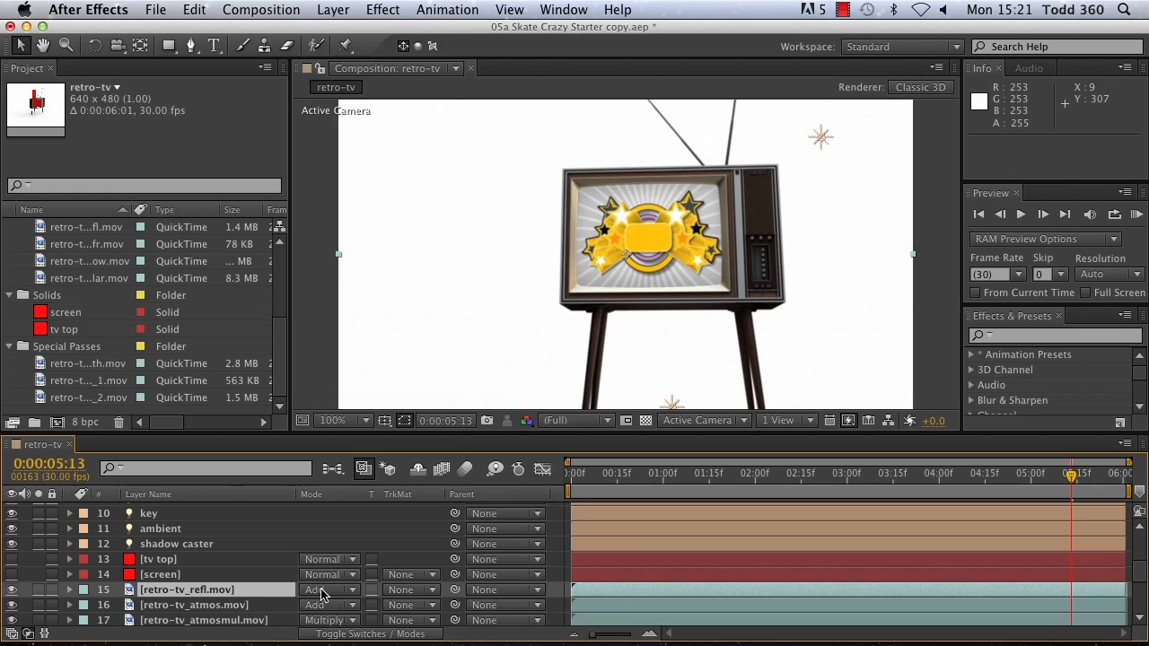
left_click(354, 593)
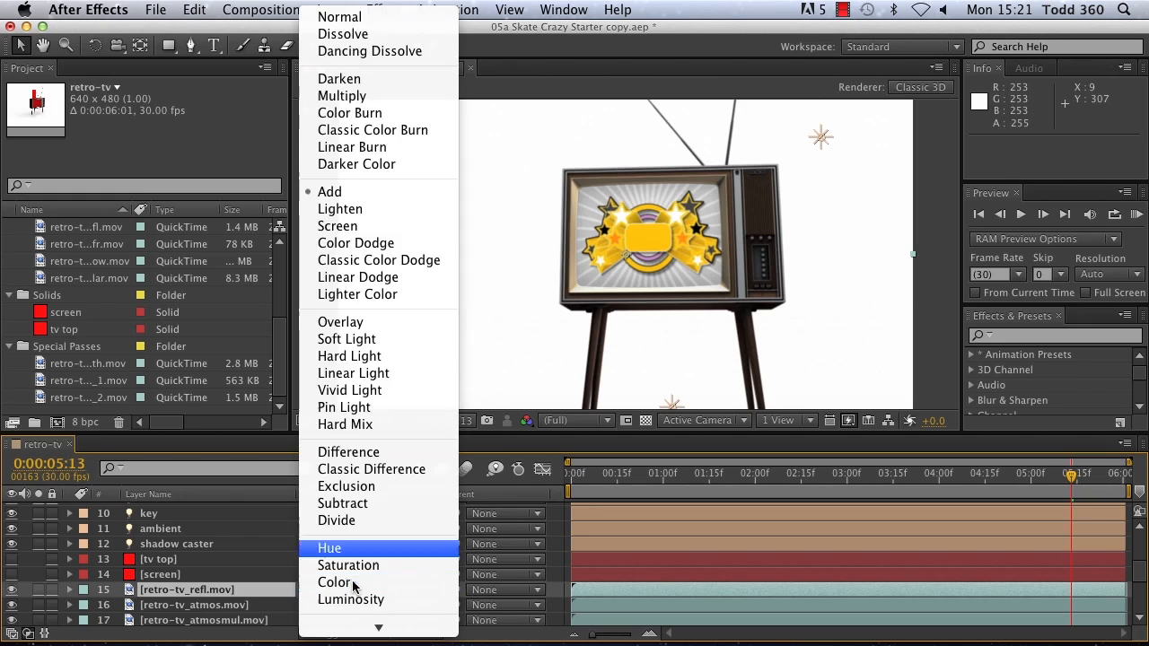
left_click(340, 21)
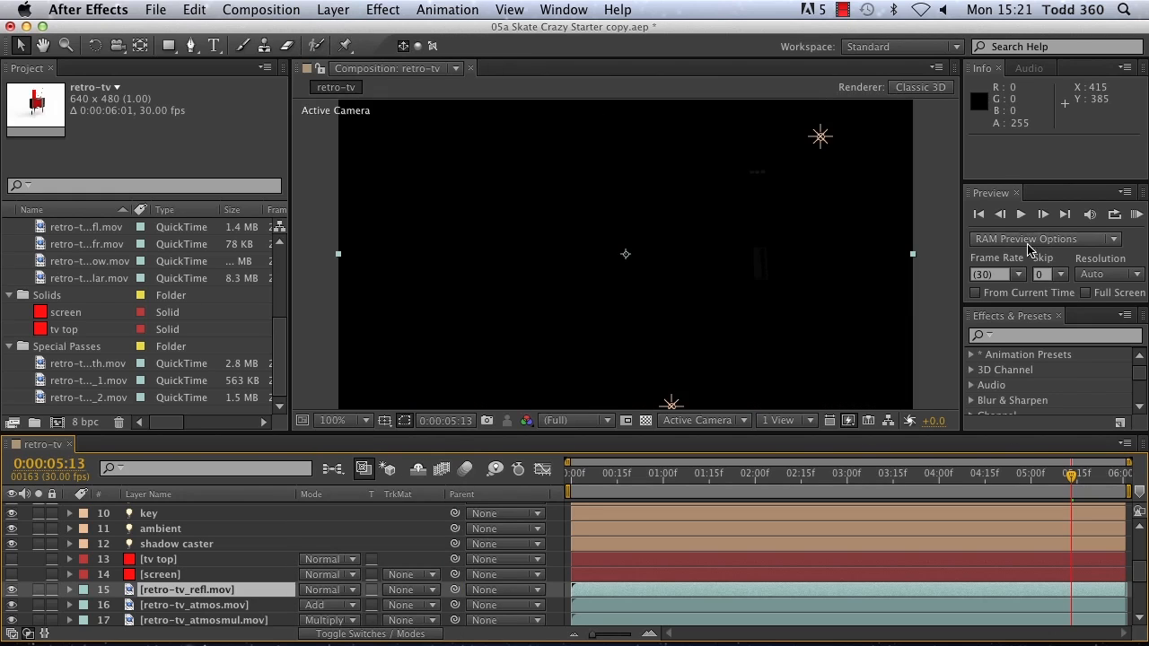
left_click(979, 215)
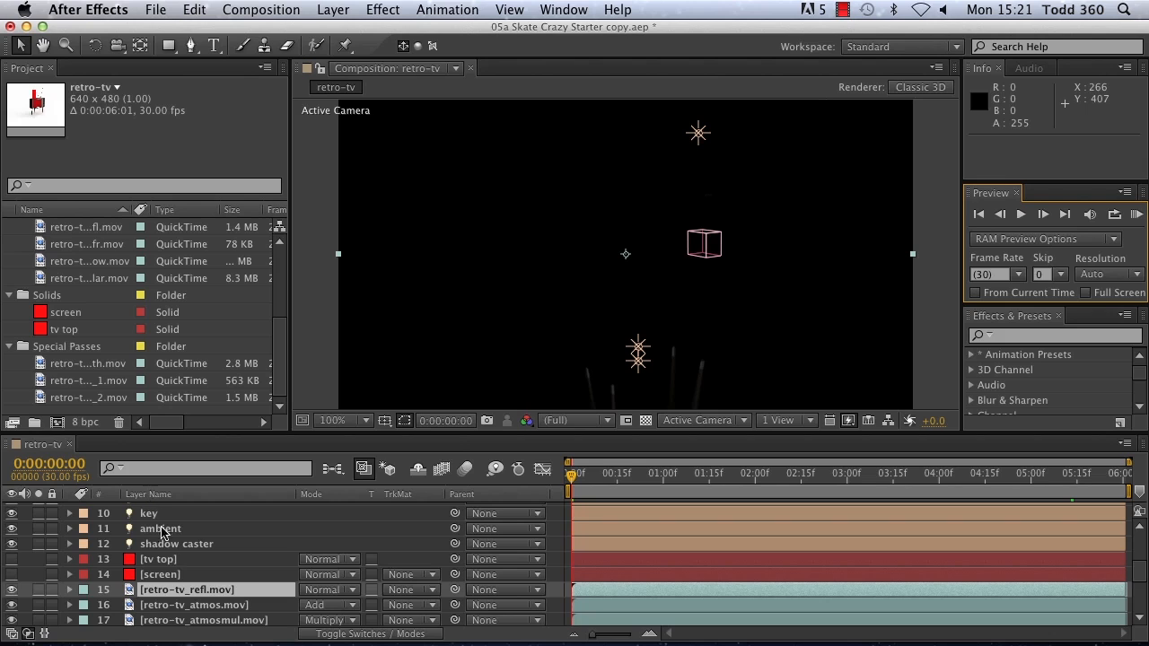
Step: Switch the retro-tv_refl.mov layer's blending mode to Add and back to Normal to compare the results
left_click(350, 591)
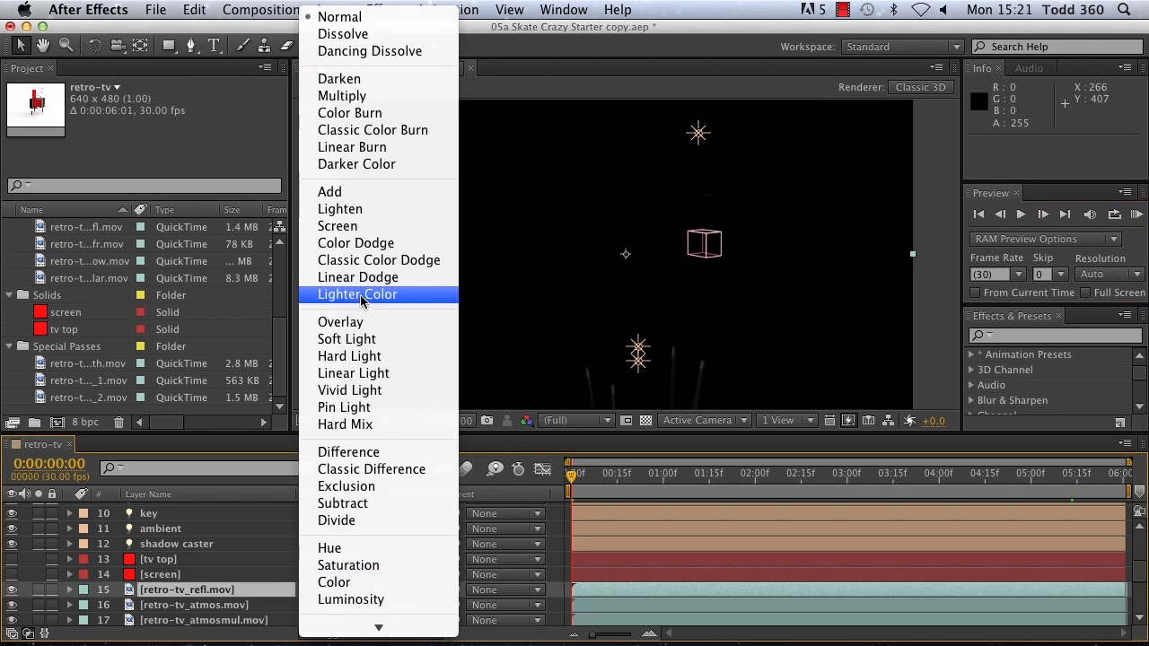
left_click(356, 192)
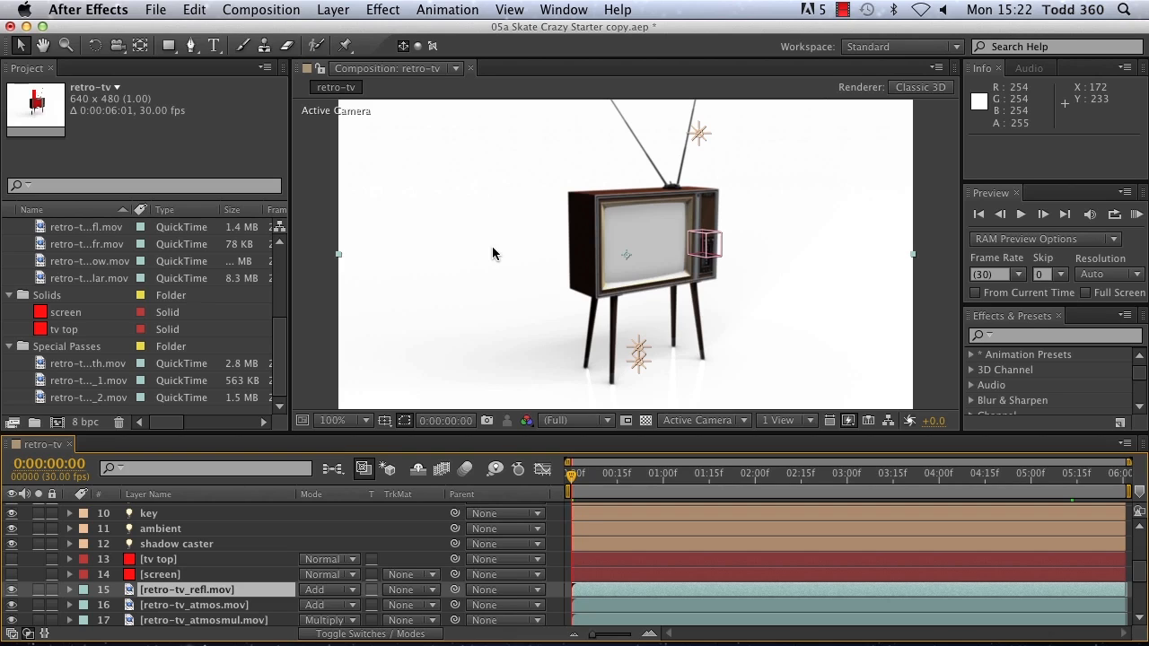
left_click(350, 592)
left_click(364, 18)
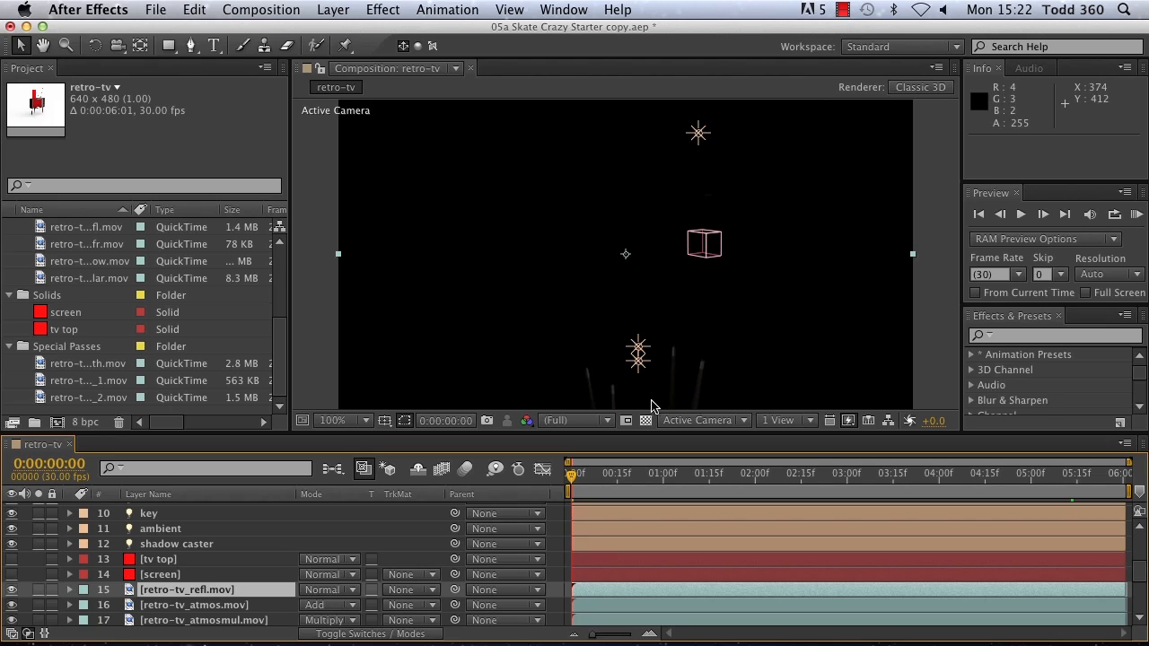
Step: Apply the Curves effect to the retro-tv_refl.mov layer, brighten it with a raised curve, and fit the composition in the viewer
left_click(1017, 337)
type("curves")
key("Return")
left_click_drag(1140, 379, 1140, 392)
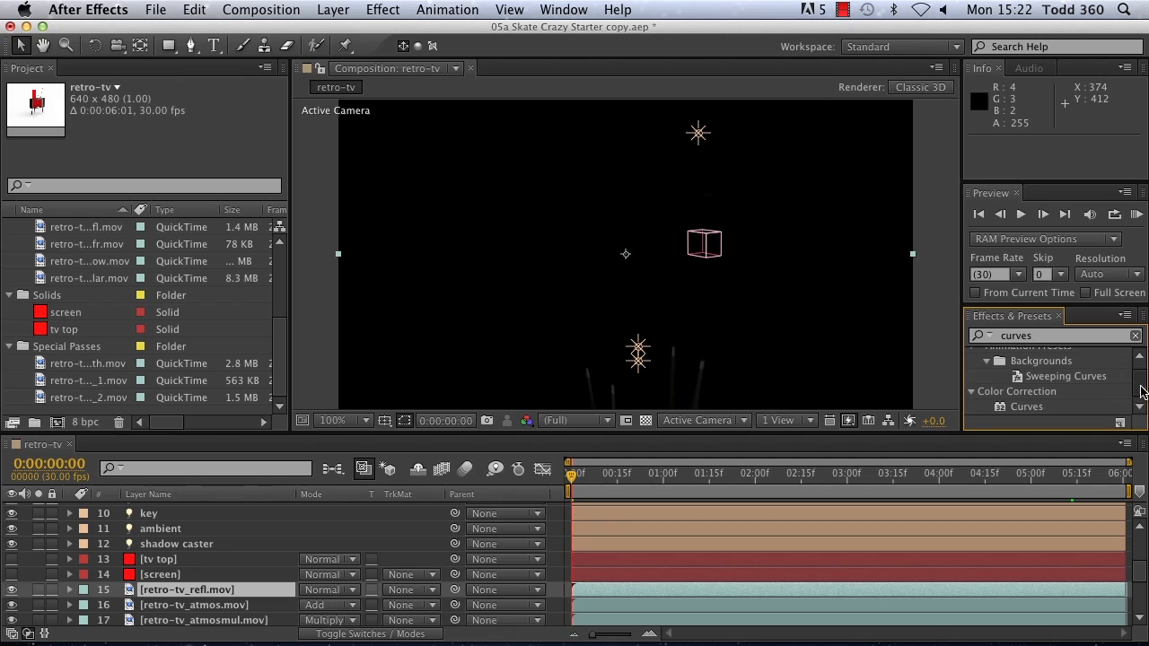
double_click(1024, 407)
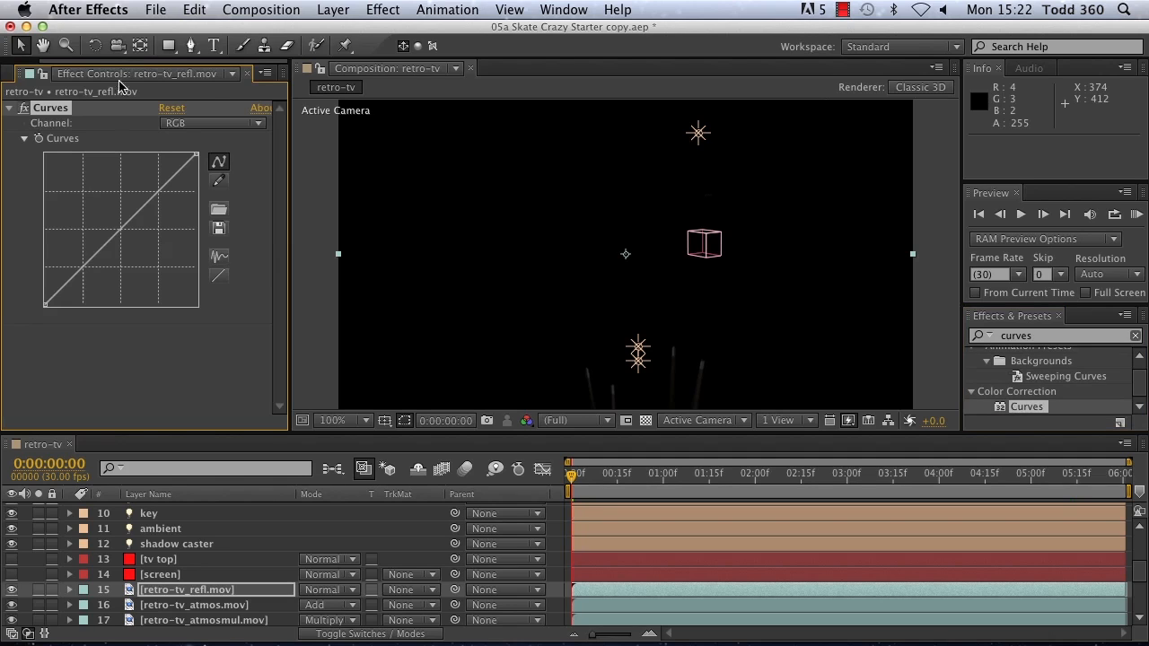
left_click_drag(86, 266, 80, 223)
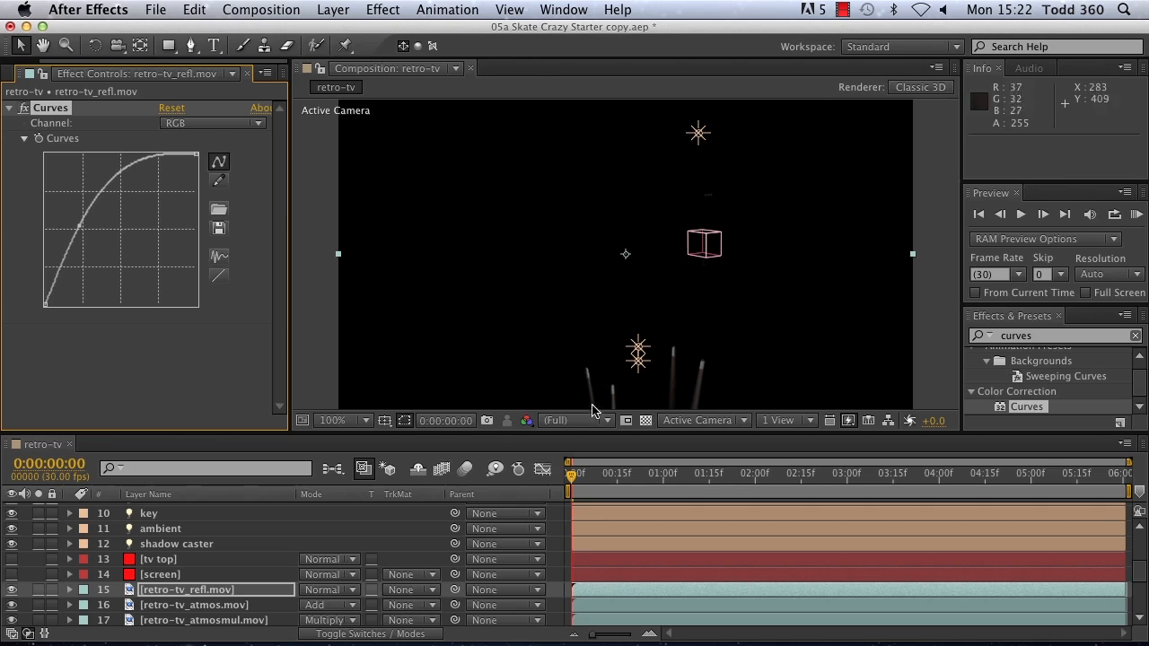
left_click(366, 420)
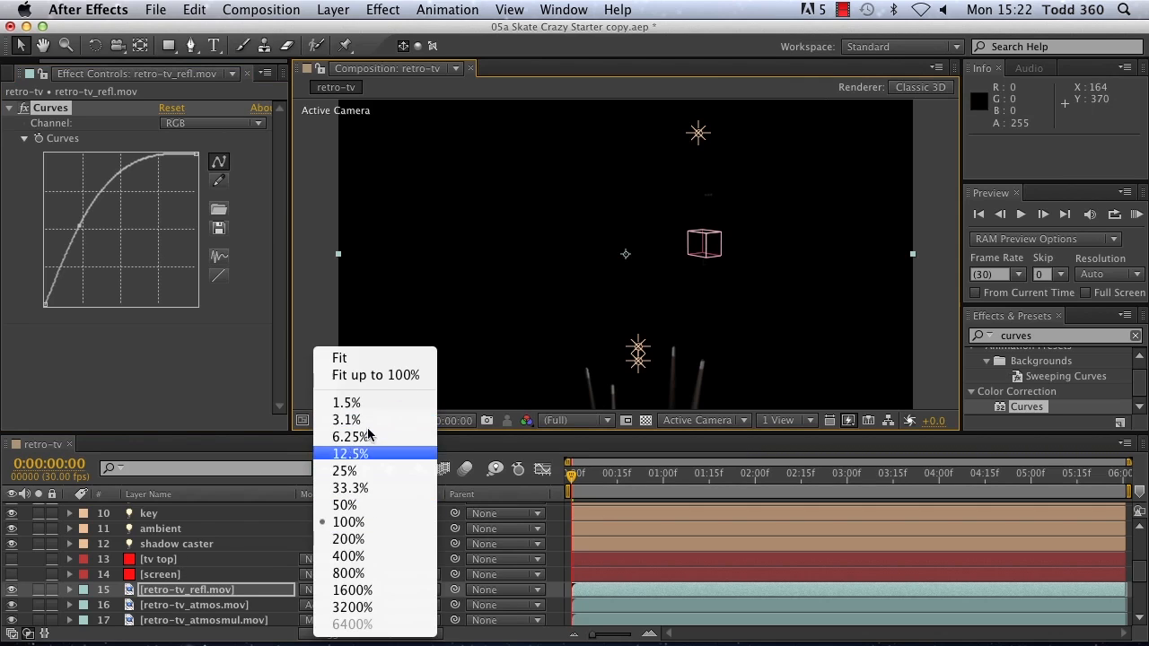
left_click(367, 358)
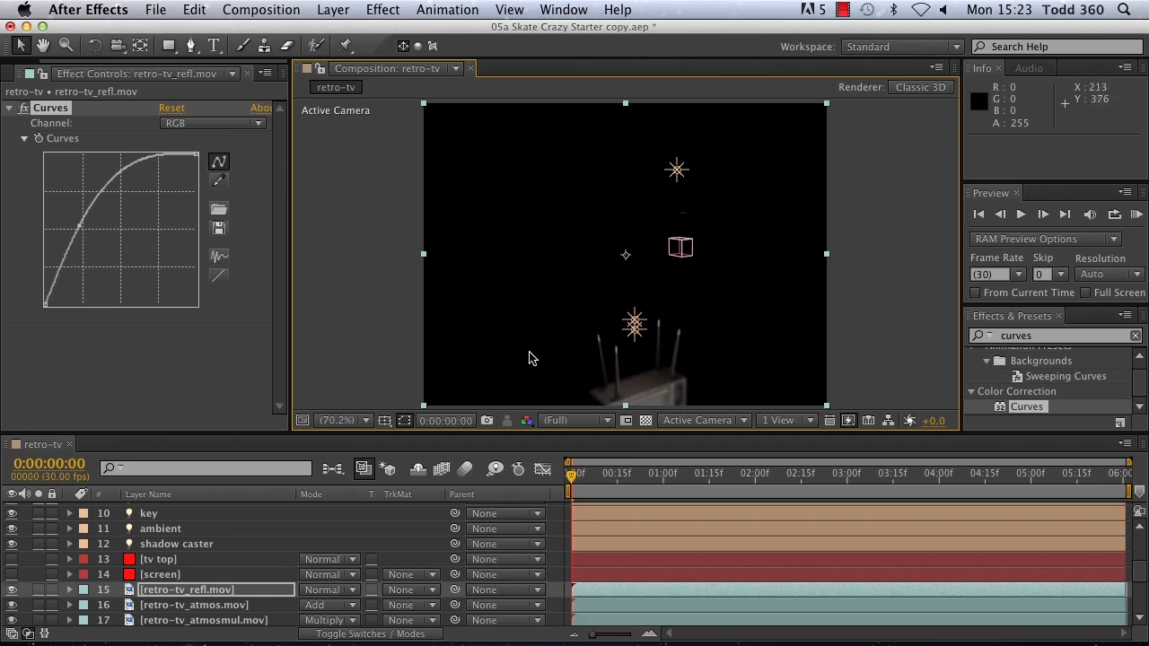
Step: Duplicate the retro-tv_refl.mov layer and apply the Levels effect to the upper copy
left_click(173, 593)
key("super+d")
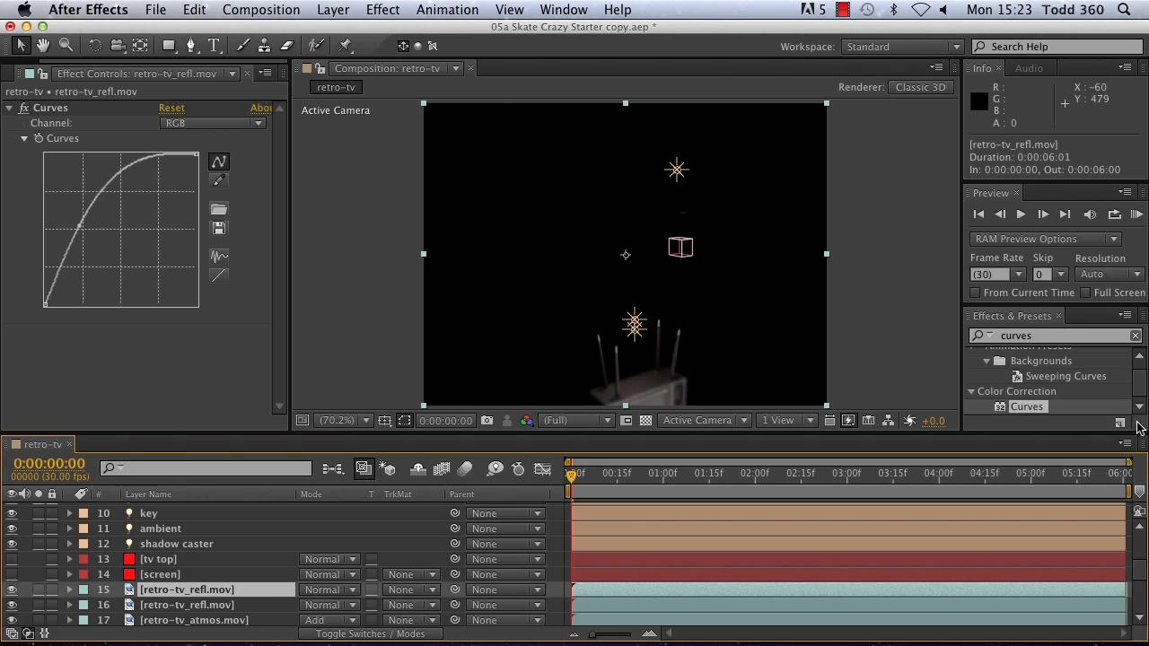
left_click(1065, 335)
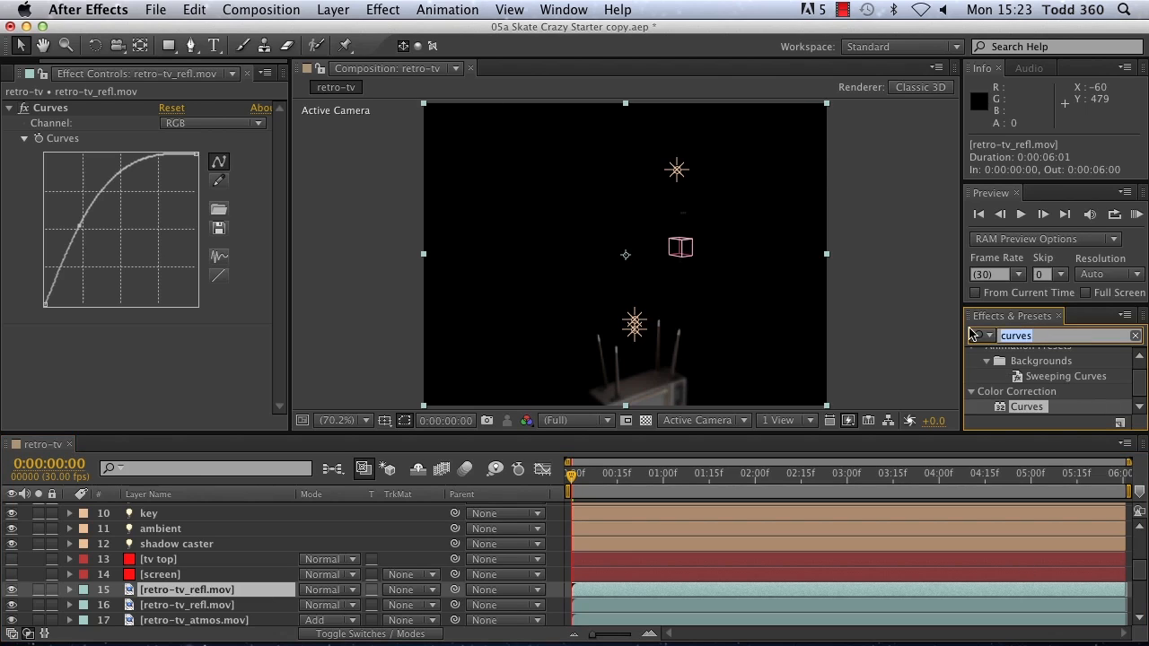
type("levels")
key("Return")
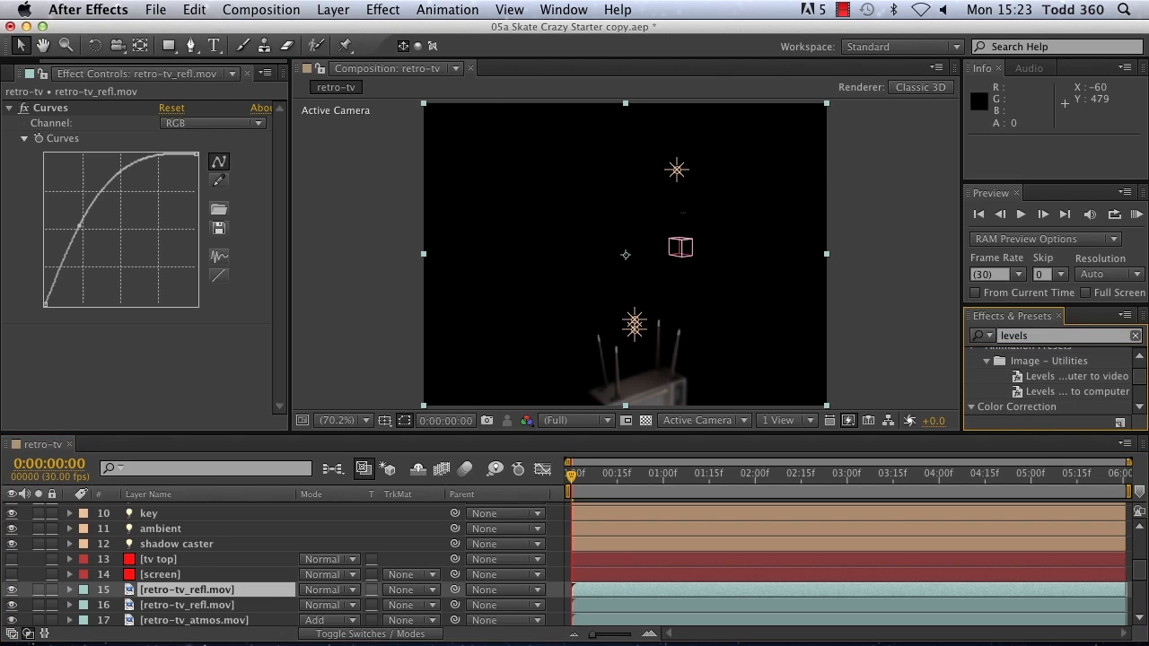
scroll(1140, 383, "down", 2)
left_click(1024, 392)
double_click(1023, 392)
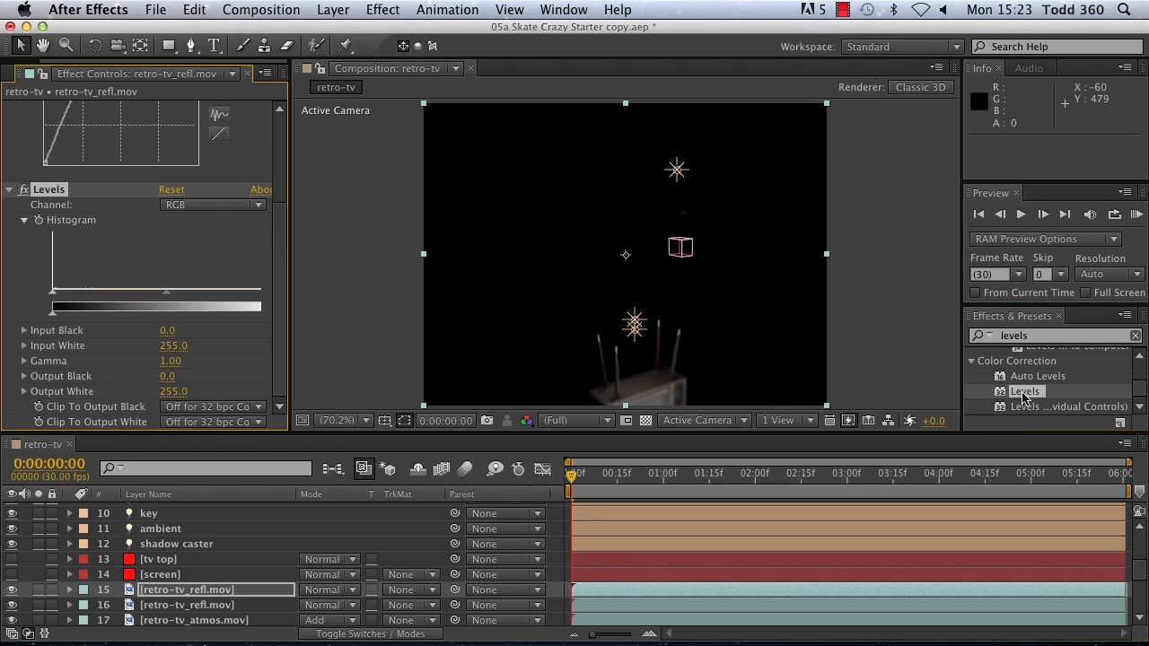
Step: Set the upper reflection copy's Levels gamma to 5.00 and steepen its Curves graph to make a near-white matte
left_click_drag(166, 296, 49, 291)
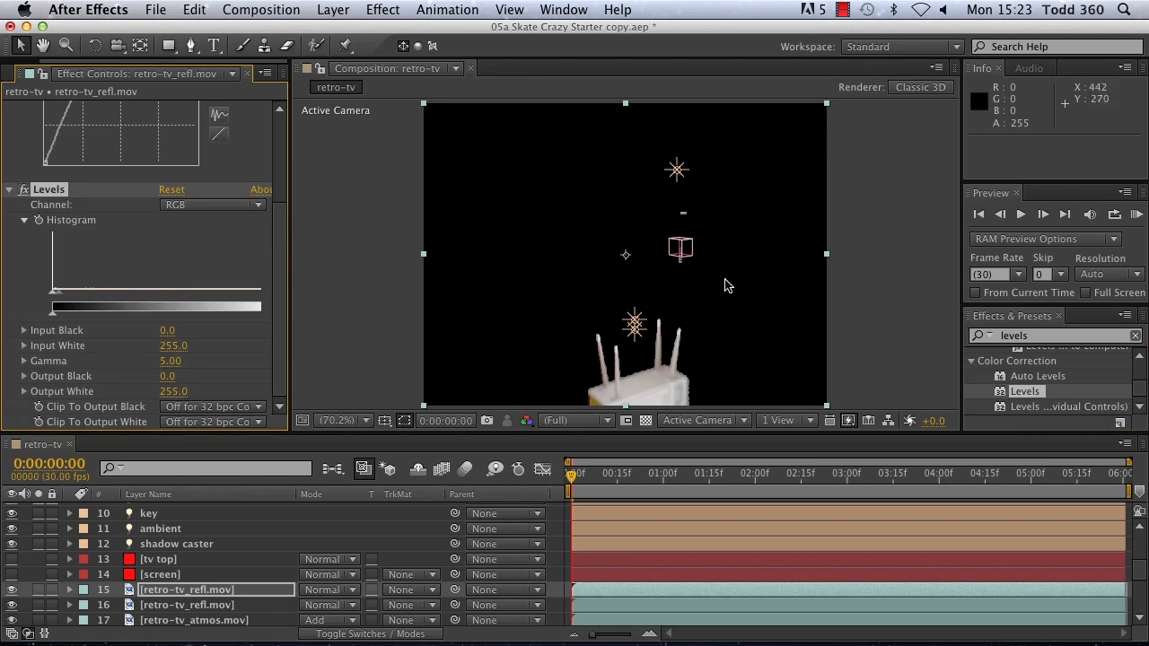
left_click_drag(282, 324, 313, 261)
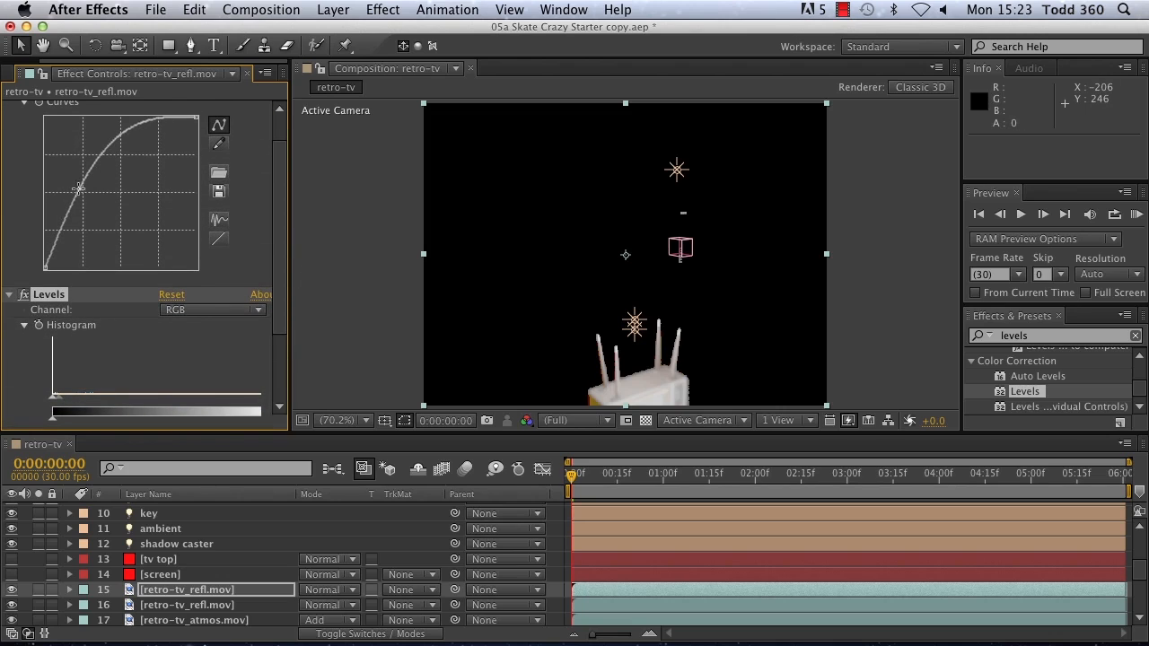
left_click_drag(79, 188, 72, 196)
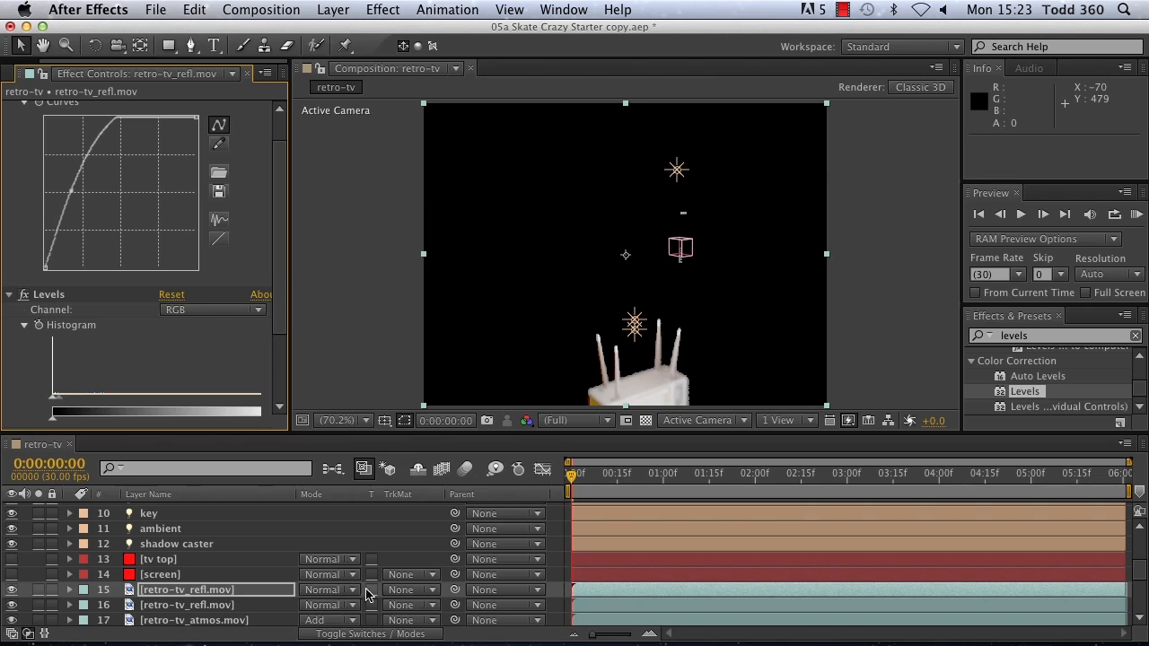
Step: Give the lower retro-tv_refl.mov layer a Luma track matte and soften the upper matte copy with Gaussian Blur at 4.1 blurriness
left_click(434, 610)
left_click(434, 608)
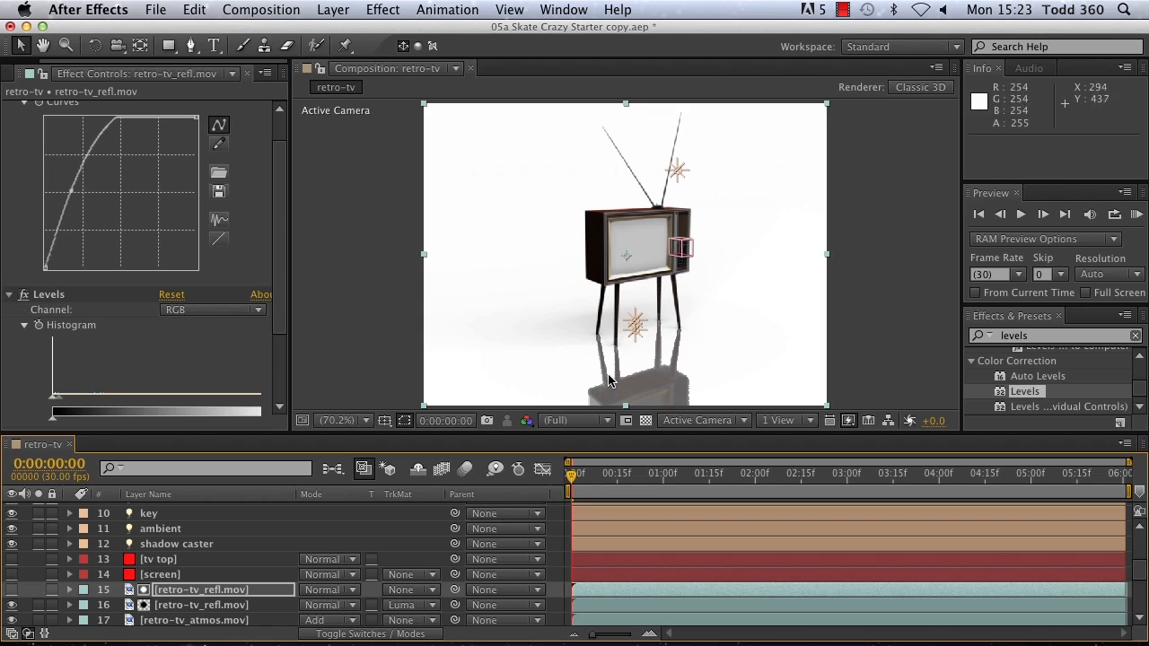
left_click(230, 589)
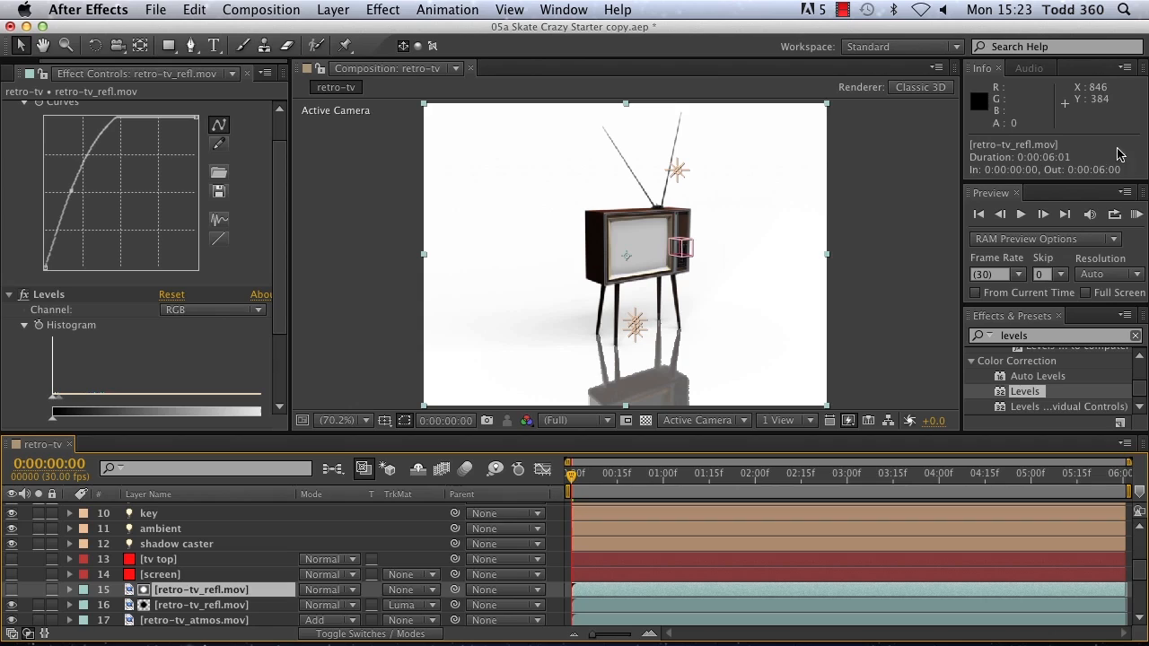
left_click(1047, 336)
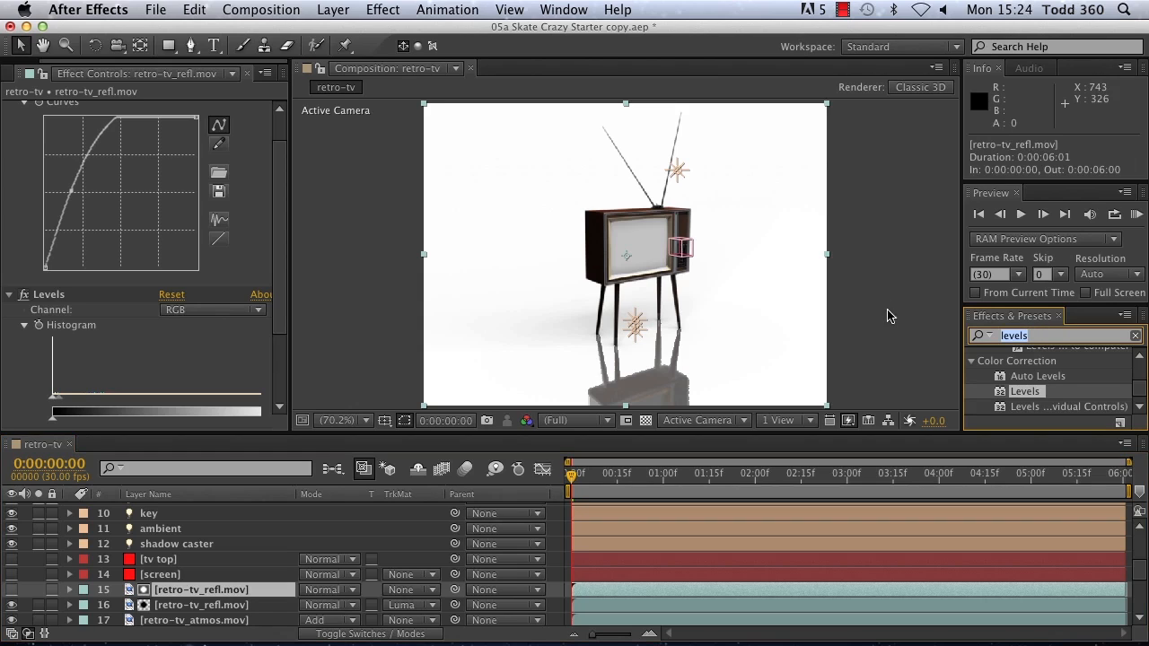
type("gau")
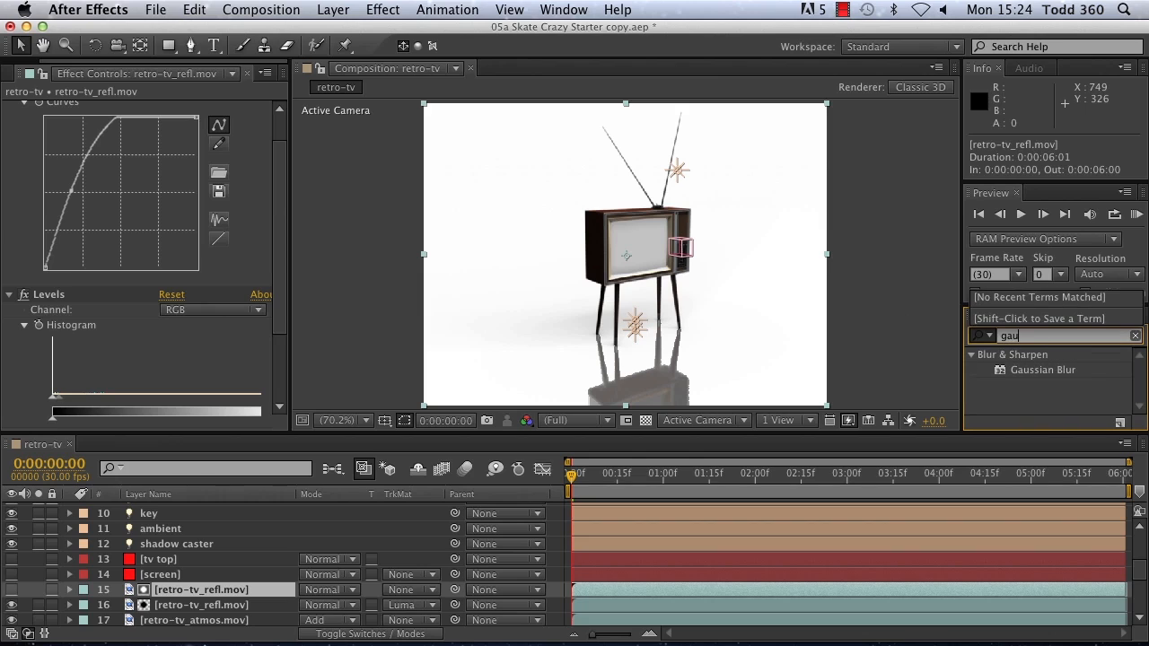
double_click(1032, 371)
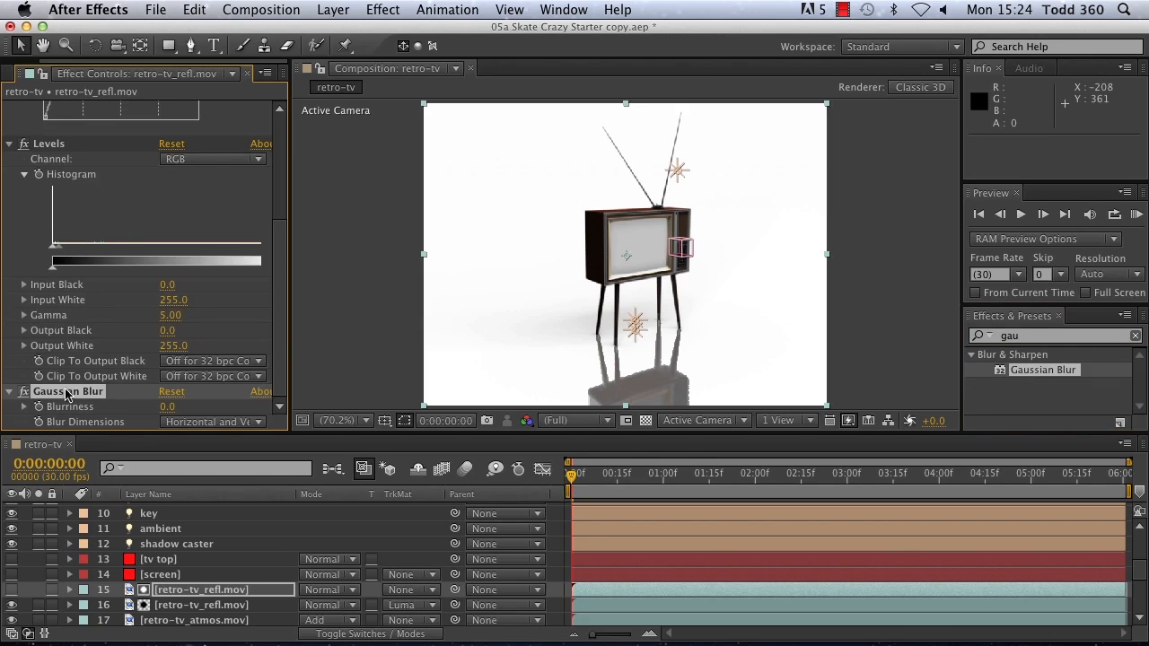
mouse_move(166, 407)
left_mouse_down()
mouse_move(185, 410)
mouse_move(164, 409)
left_mouse_up()
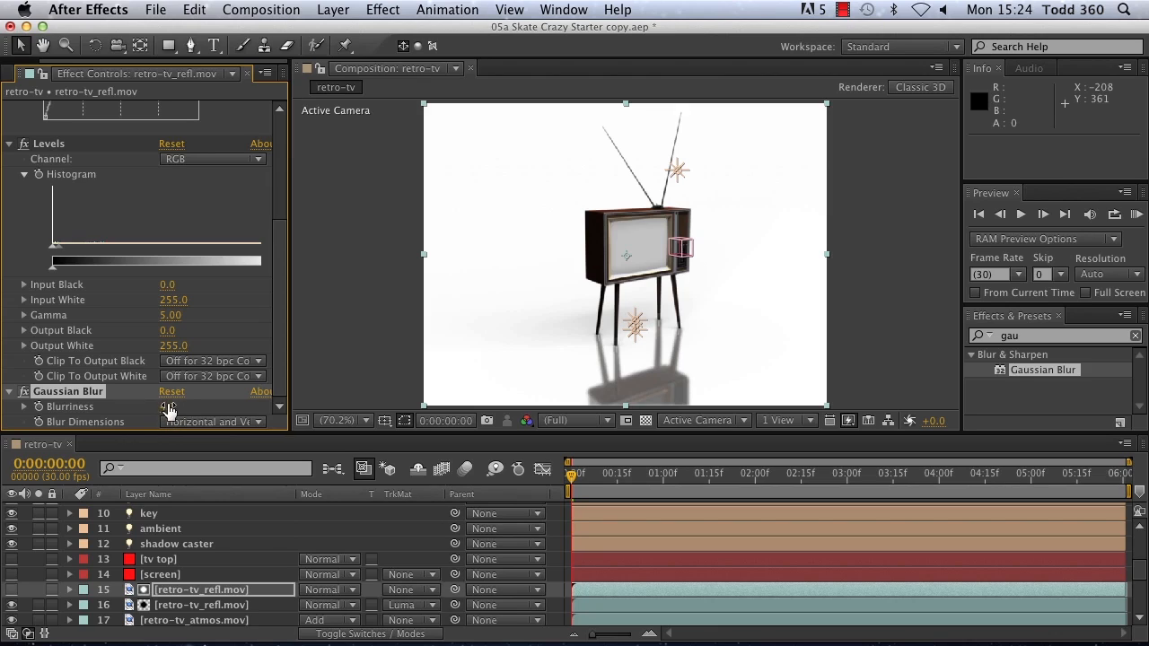
left_click(171, 409)
Step: Set the matted lower retro-tv_refl.mov layer's opacity to 20% and return to the first frame
left_click(169, 607)
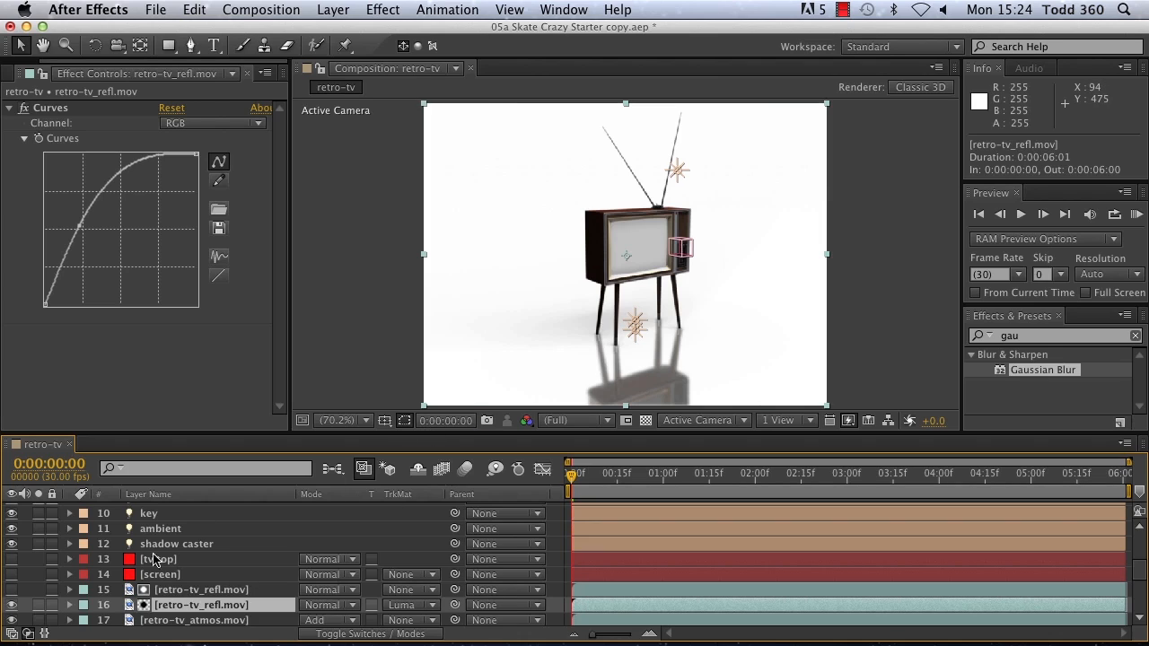
key("t")
left_click_drag(310, 620, 288, 615)
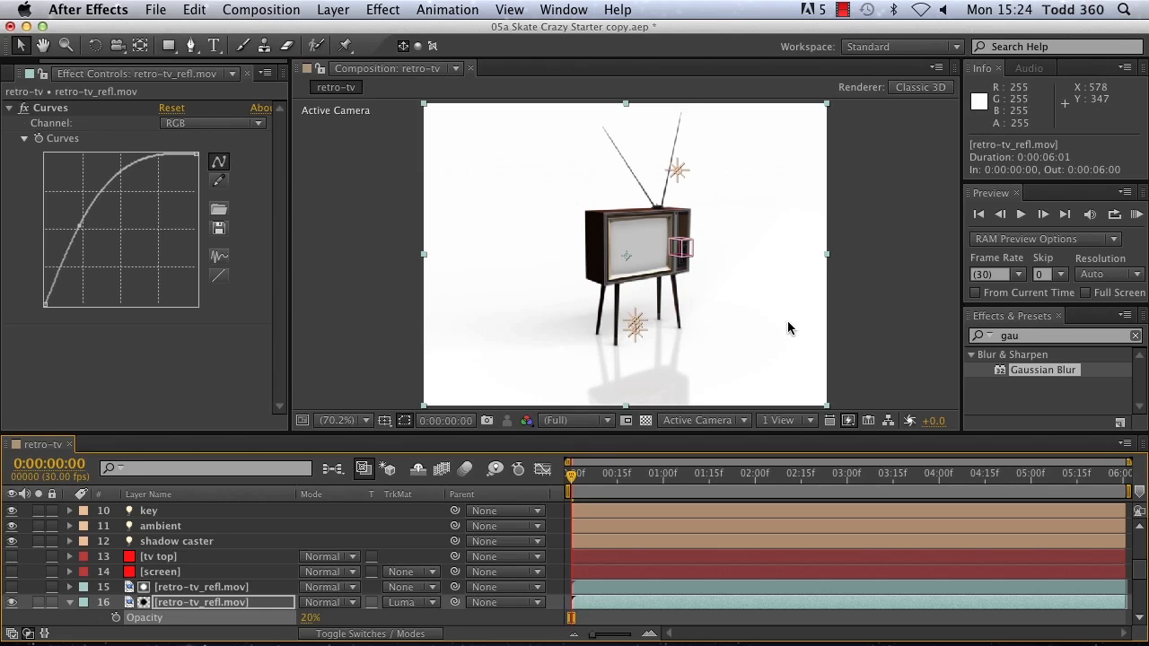
left_click(977, 215)
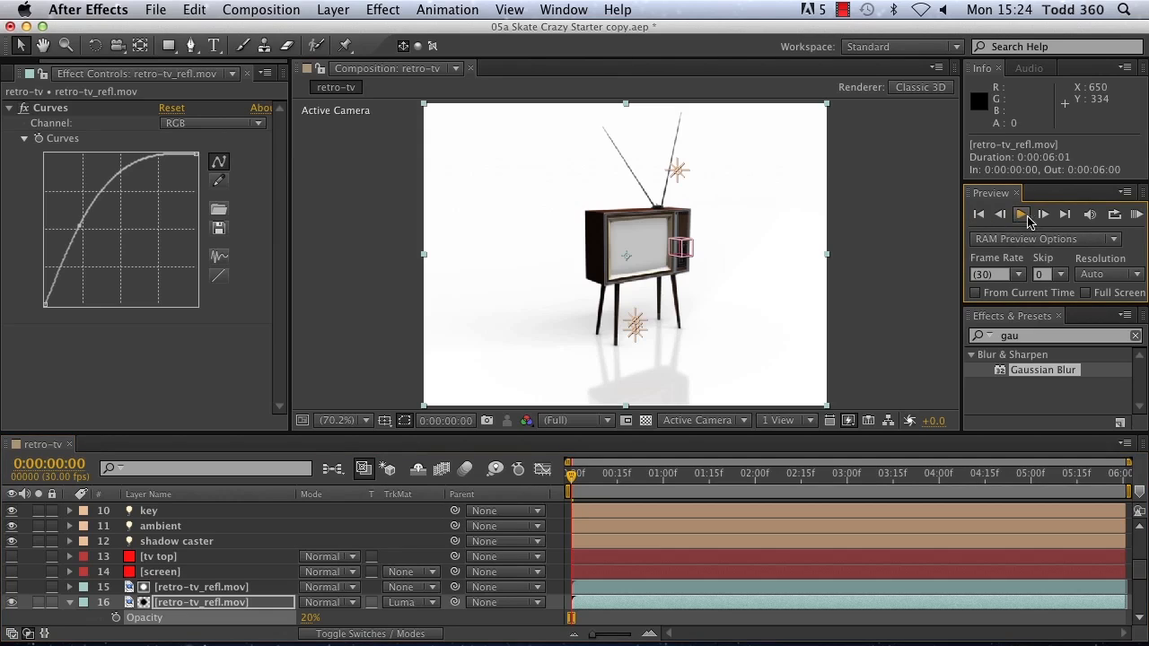
Step: Run a RAM preview of the retro-tv composition to check the matted reflection in motion
left_click(1136, 215)
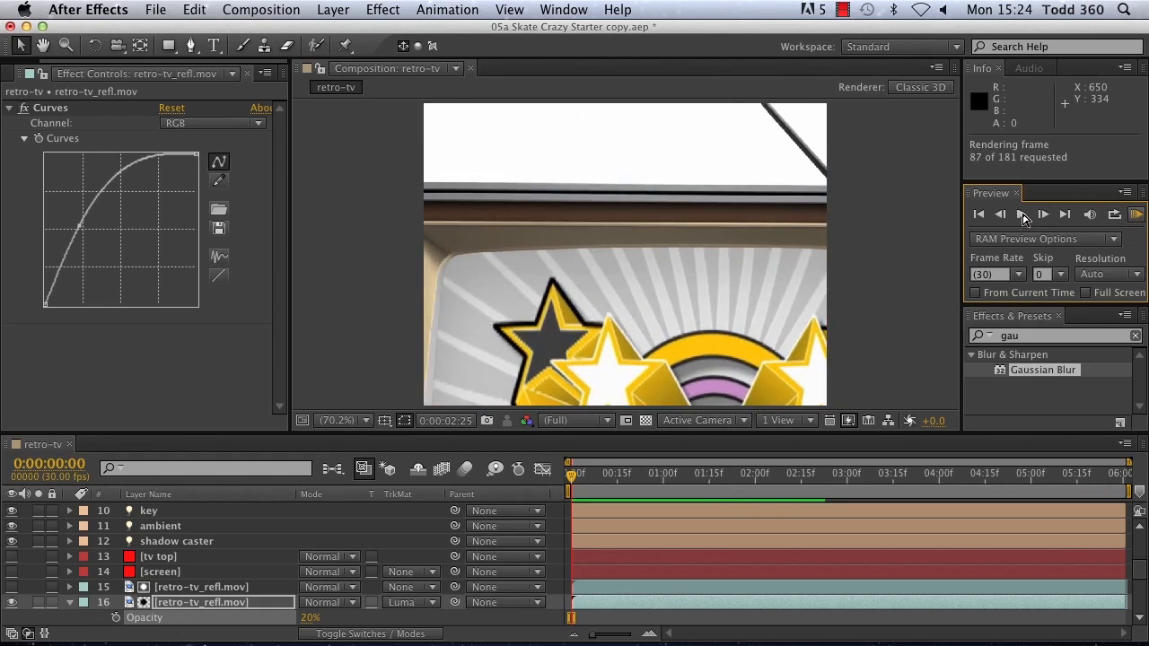
left_click(1137, 218)
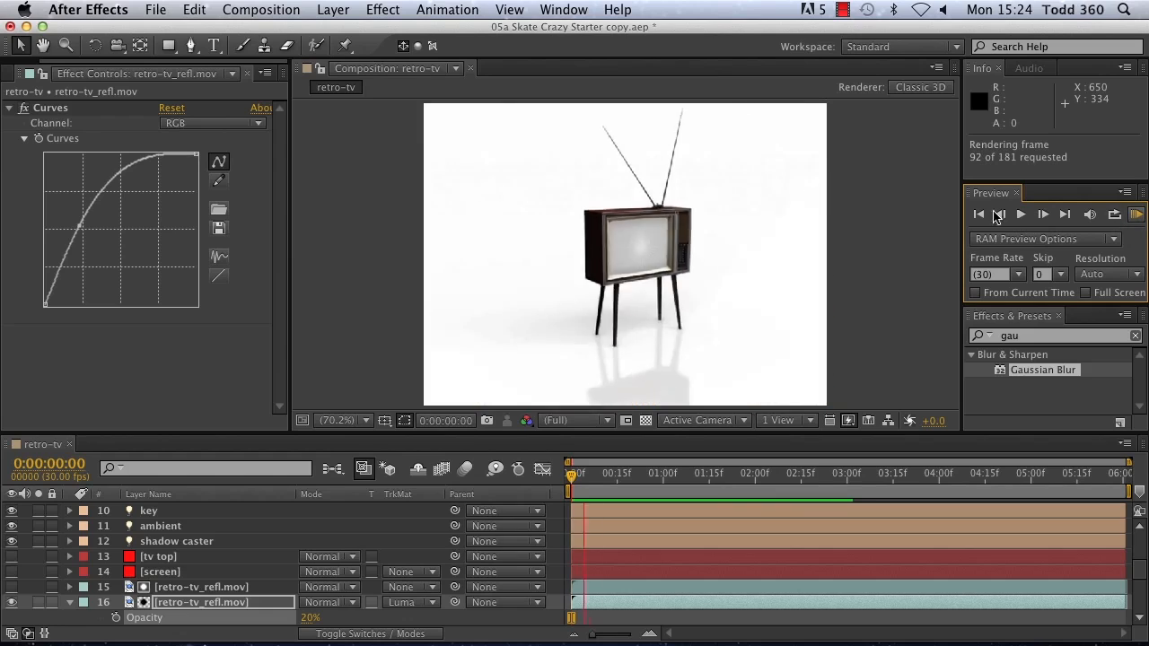
left_click(1135, 218)
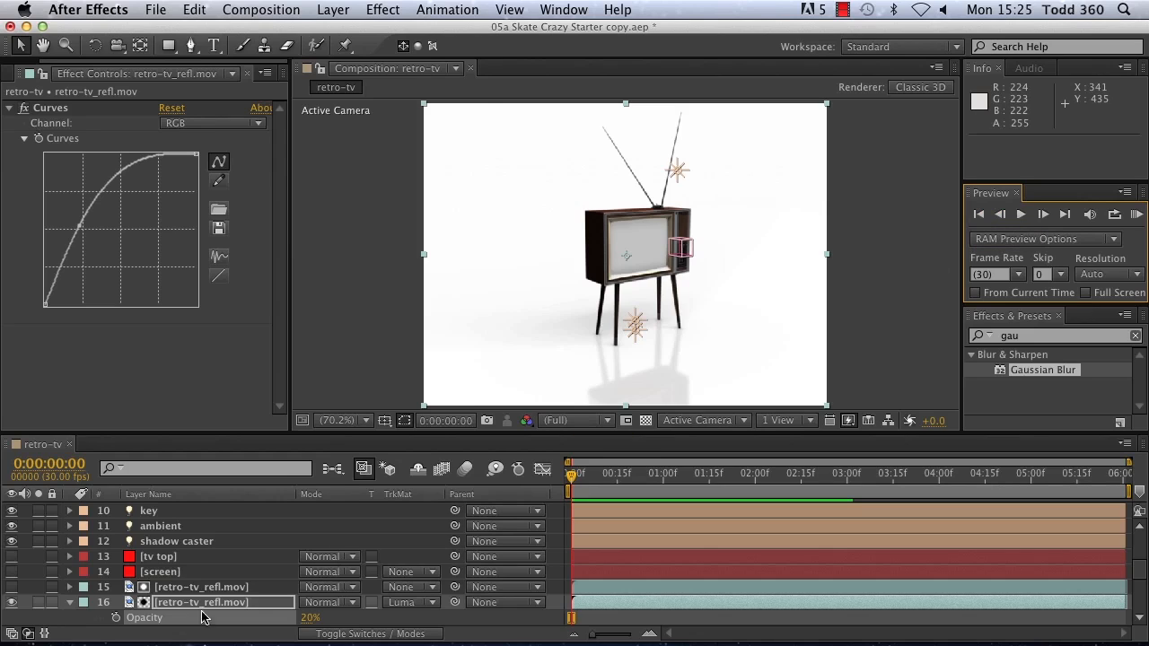
Step: Move the retro-tv_shadow.mov layer directly above the two retro-tv_refl.mov layers and collapse the lower reflection layer's properties
scroll(116, 579, "down", 3)
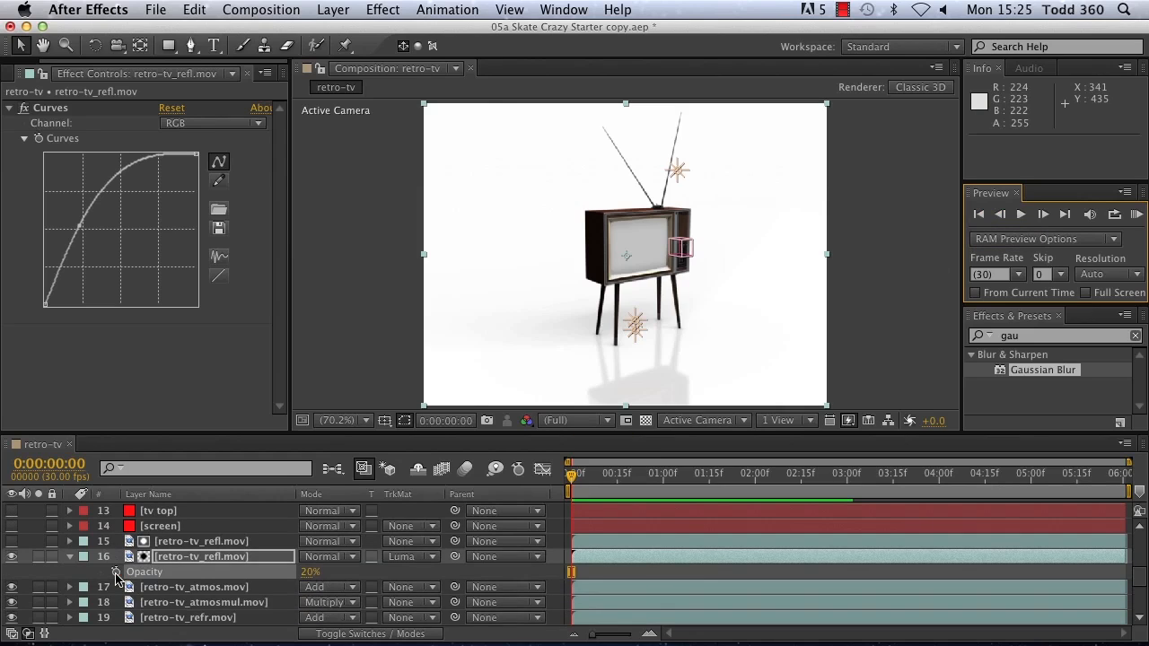
scroll(117, 579, "down", 7)
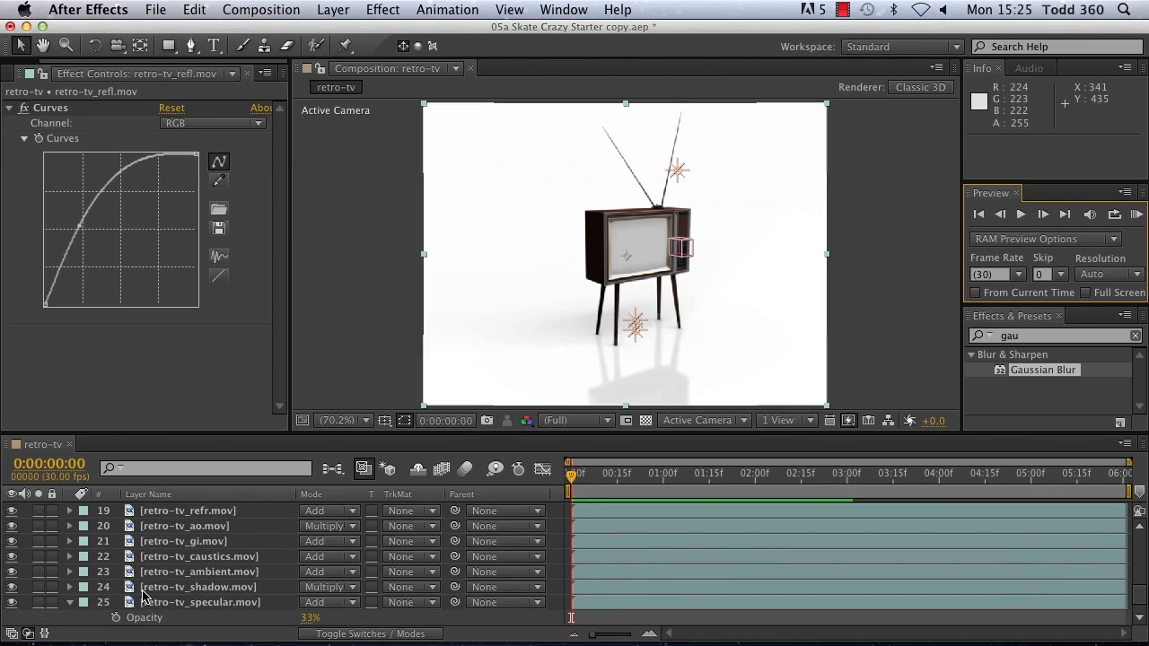
left_click_drag(159, 592, 184, 556)
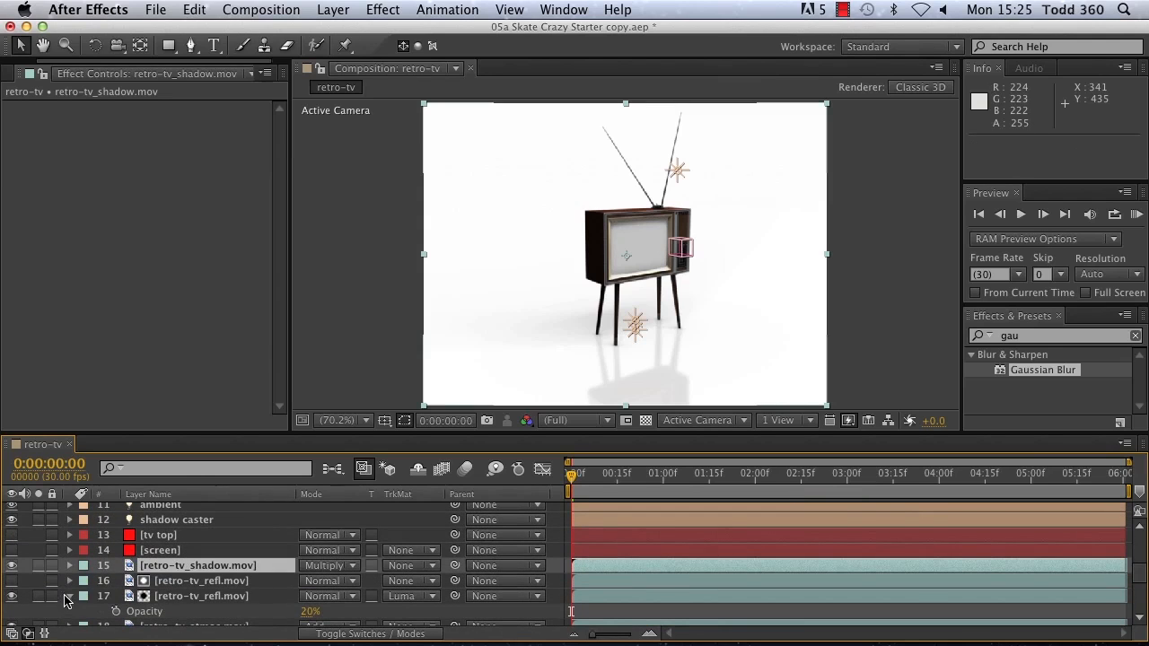
left_click(68, 596)
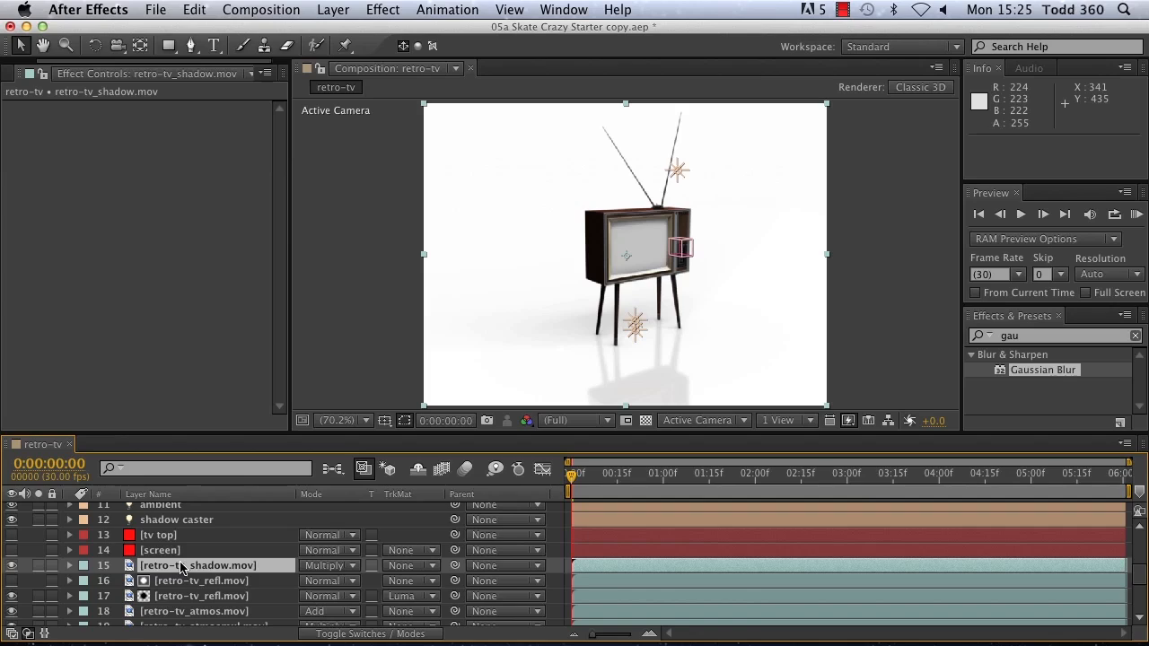
Step: Apply the Levels effect to the retro-tv_shadow.mov layer and darken its midtones to gamma 0.68
left_click(1049, 336)
left_click_drag(1050, 335, 891, 316)
type("levels")
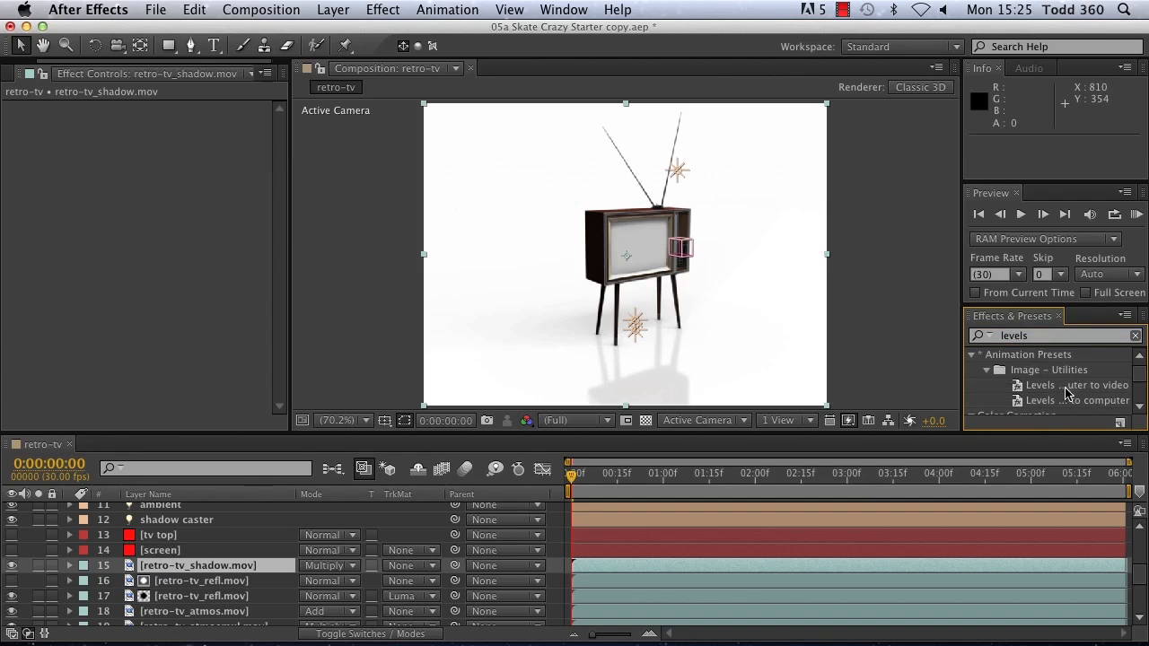
scroll(1068, 390, "down", 3)
double_click(1031, 392)
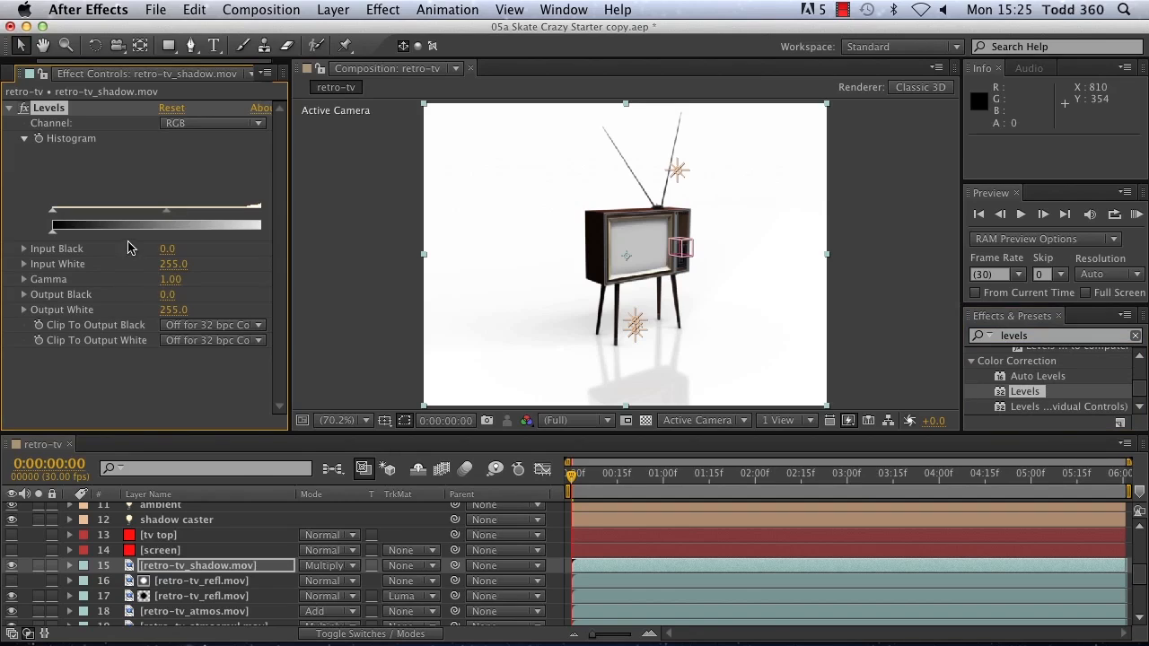
left_click_drag(164, 213, 200, 218)
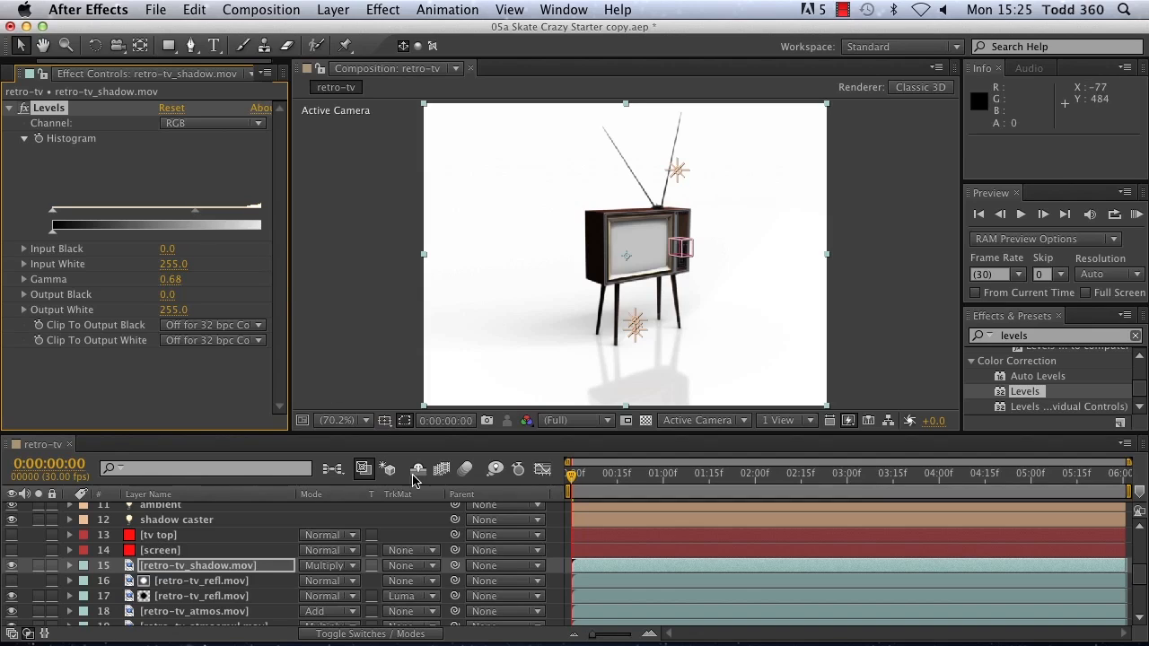
Step: Apply the Curves effect to the retro-tv_diffuse.mov layer, raising the darker tones and holding back the highlights with a second point
scroll(323, 534, "down", 5)
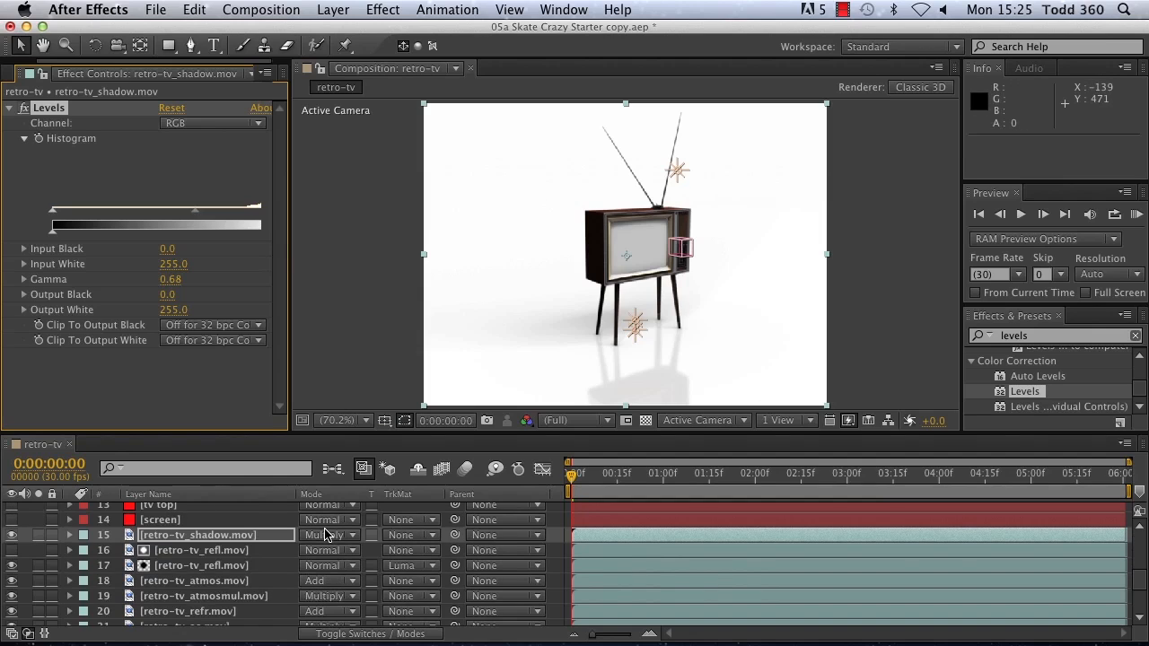
left_click(173, 618)
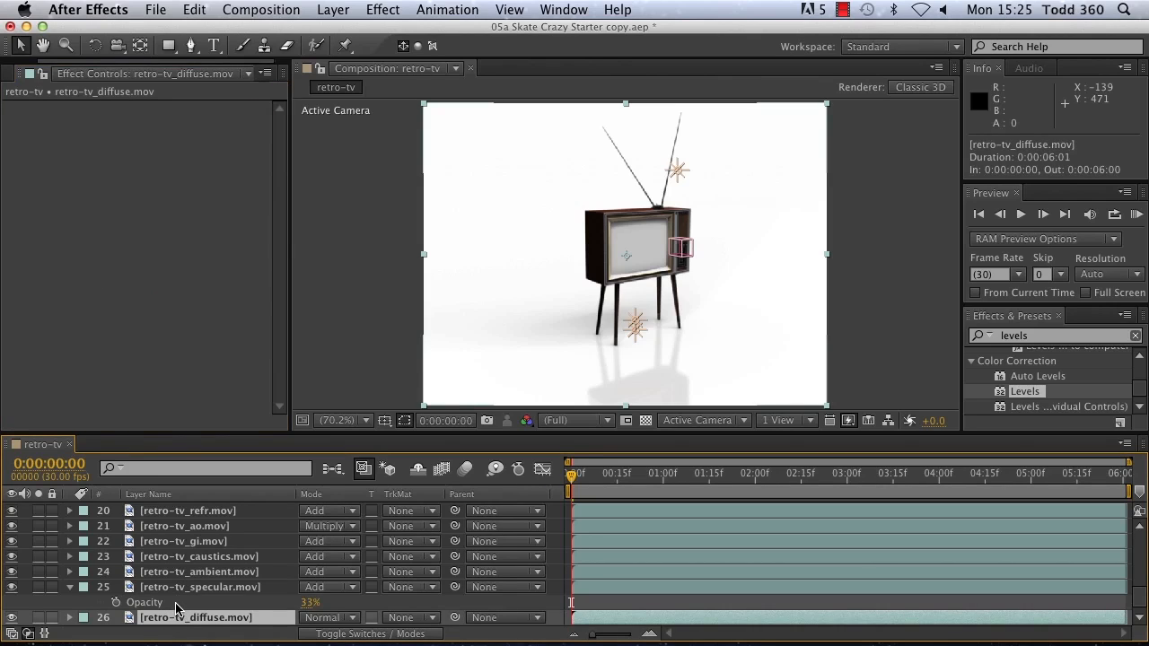
left_click(975, 333)
type("curves")
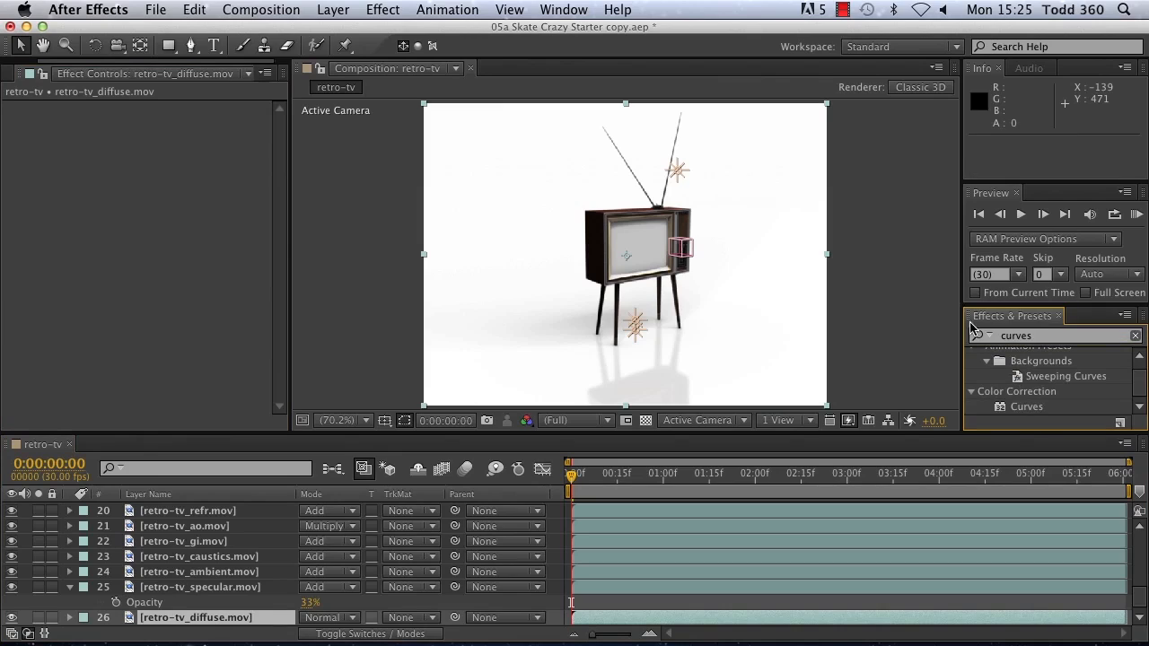
left_click(1023, 406)
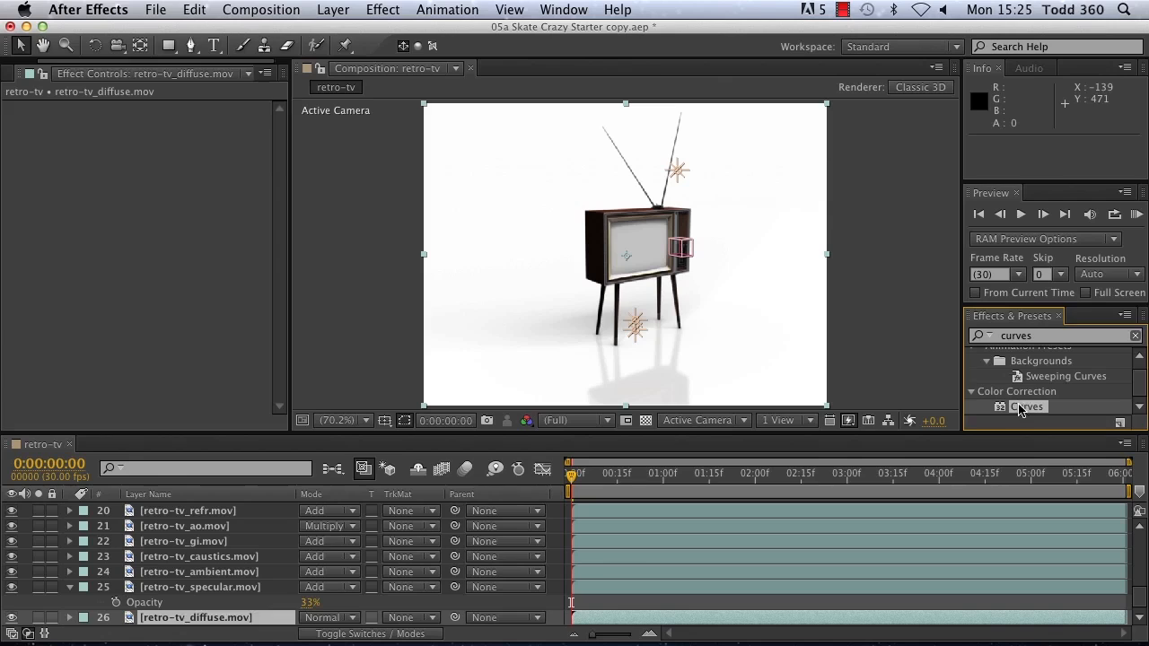
double_click(1024, 407)
left_click_drag(87, 249, 83, 242)
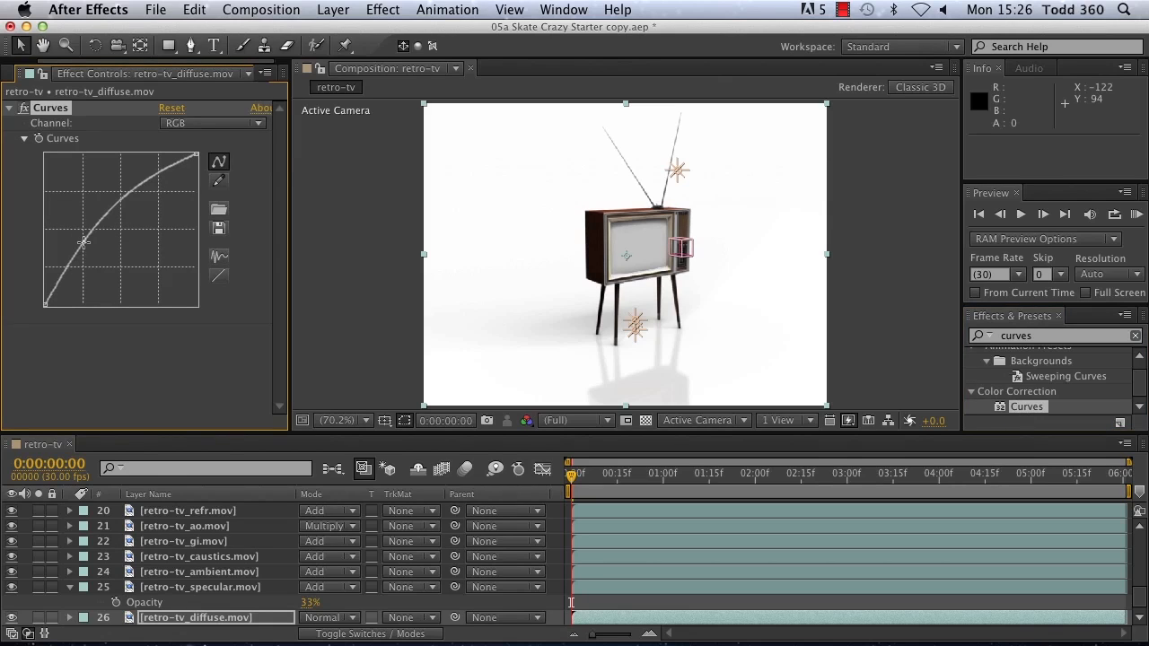
left_click_drag(121, 206, 153, 189)
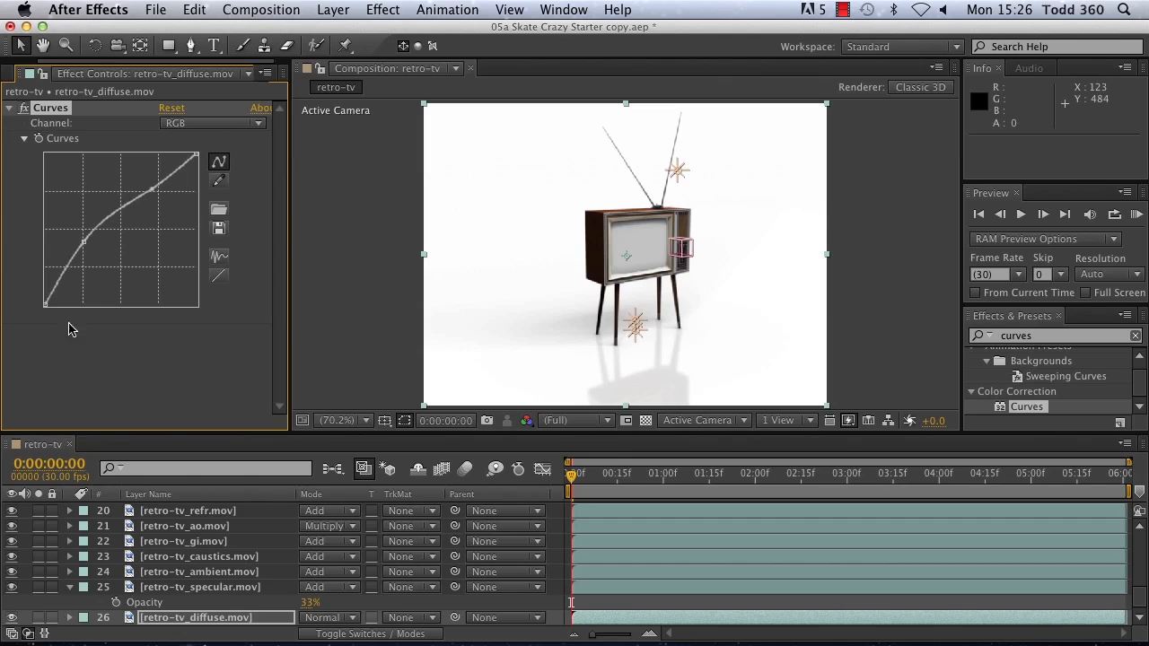
Step: Make the tv top placeholder solid visible and bring up the project's item list in a wider view
scroll(507, 604, "up", 5)
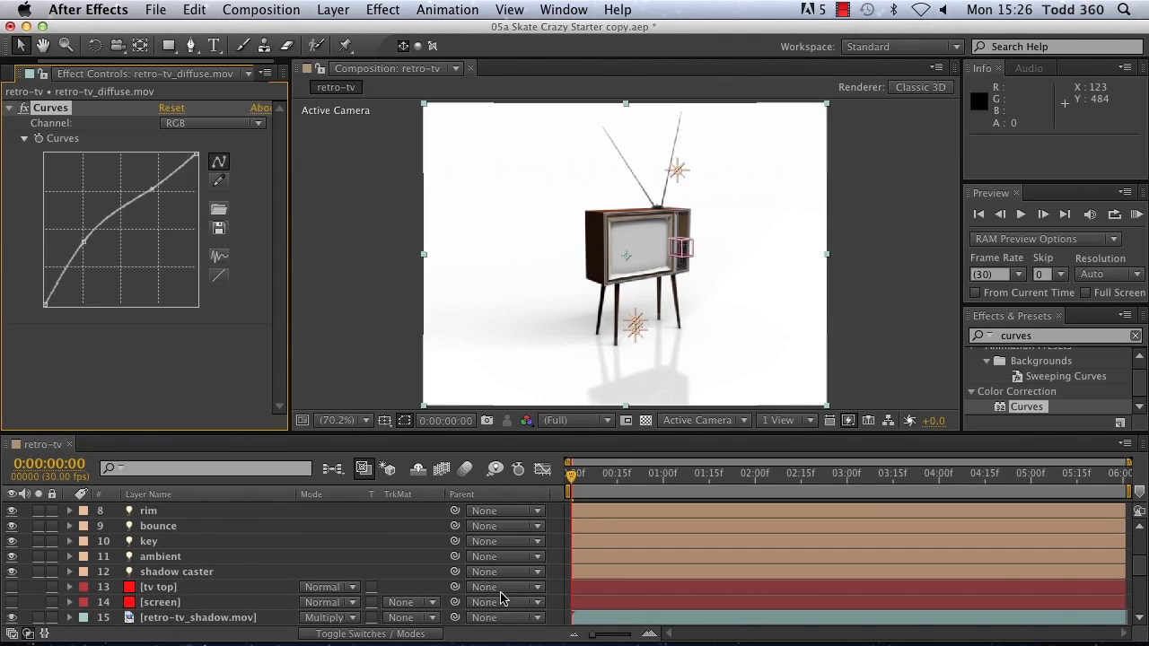
left_click(12, 587)
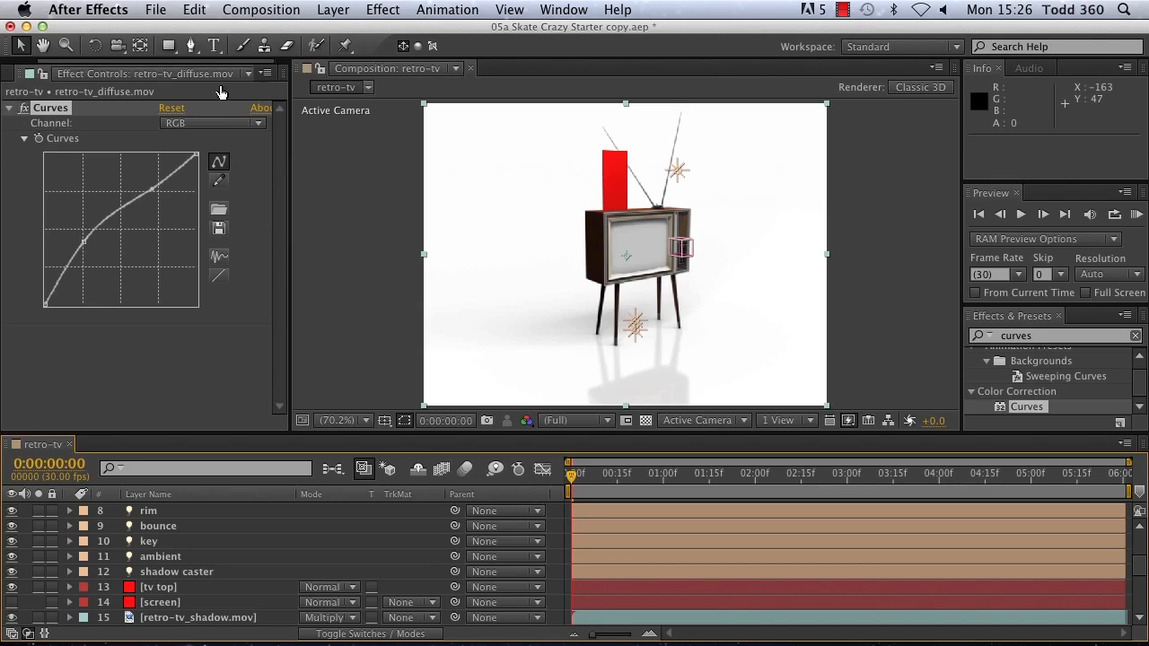
left_click_drag(291, 106, 327, 106)
left_click(14, 74)
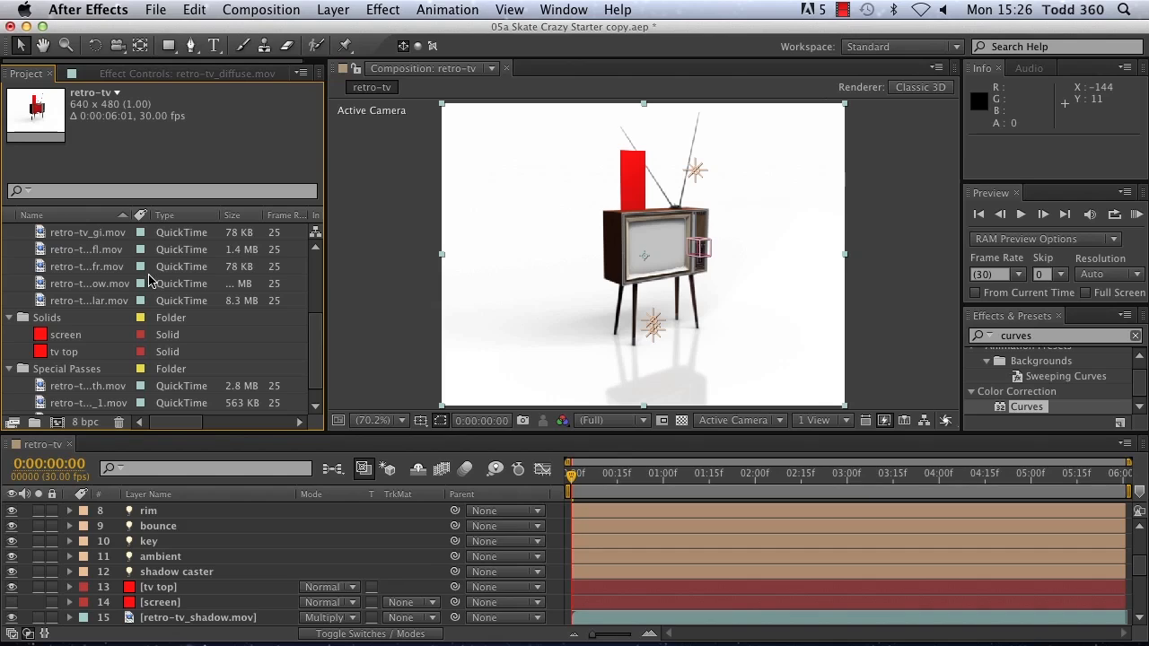
left_click_drag(314, 333, 316, 387)
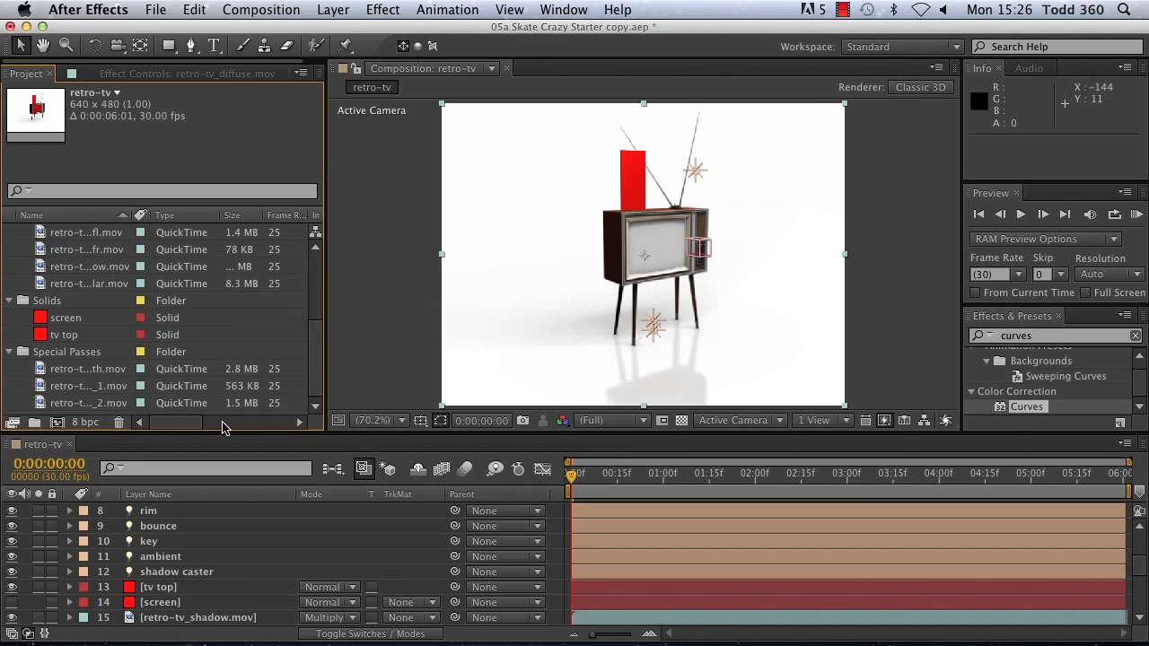
scroll(162, 283, "up", 5)
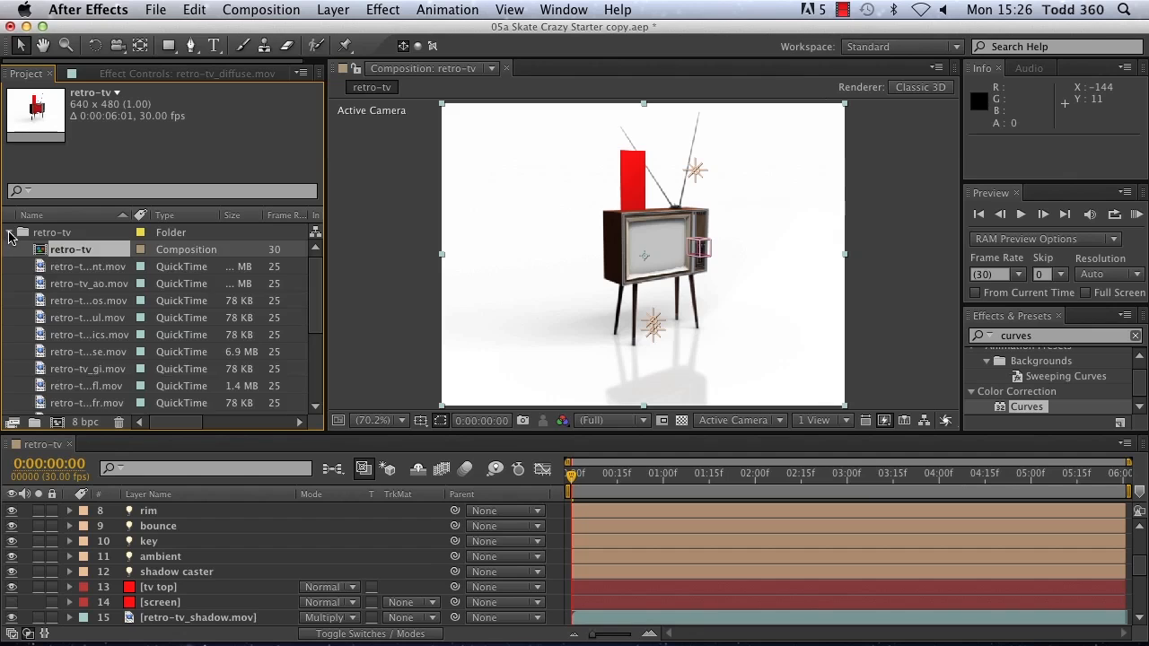
Step: Collapse the retro-tv folder and import robot.mov from the 04b After Effects files folder of the Retro TV project
left_click(11, 234)
double_click(66, 386)
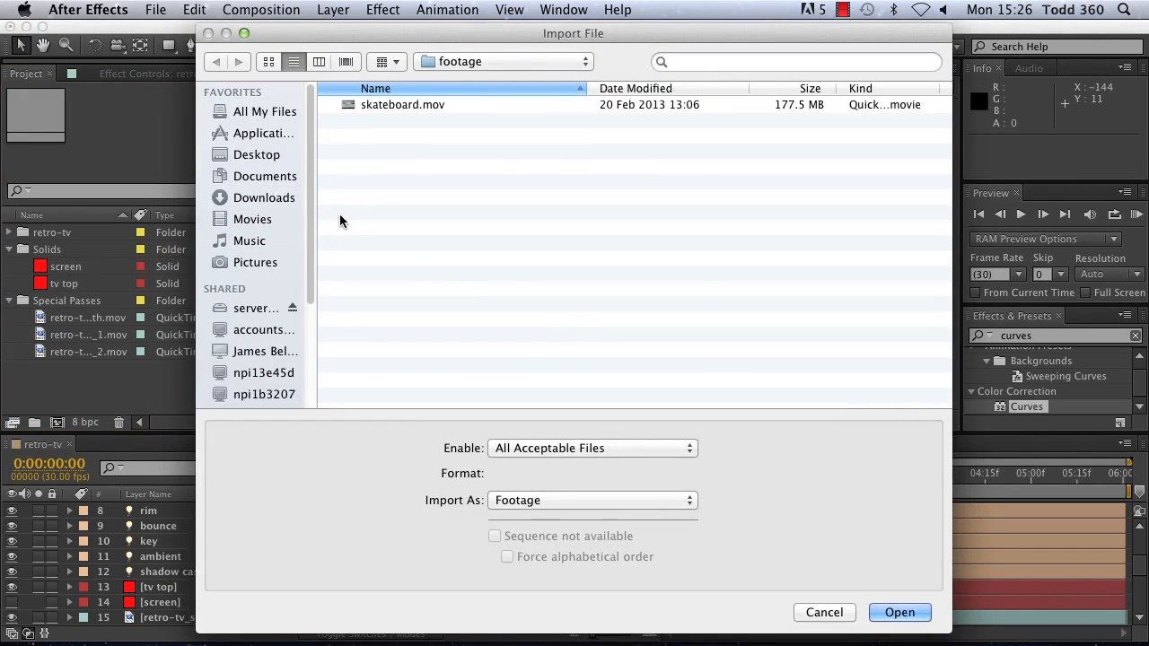
left_click(518, 61)
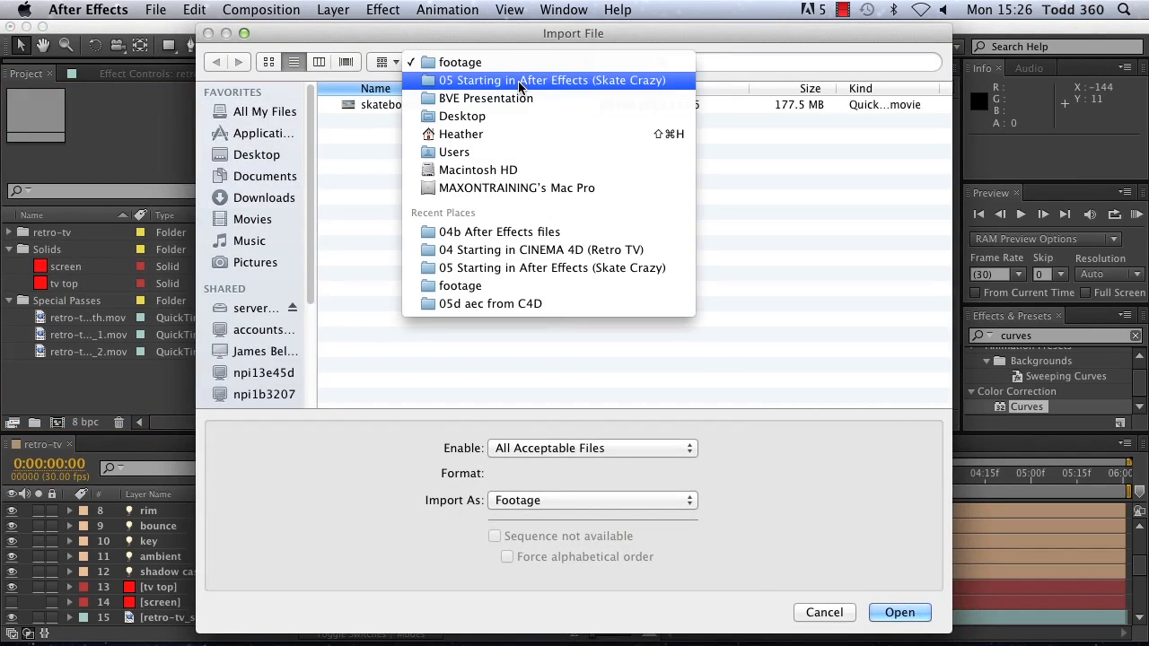
left_click(507, 99)
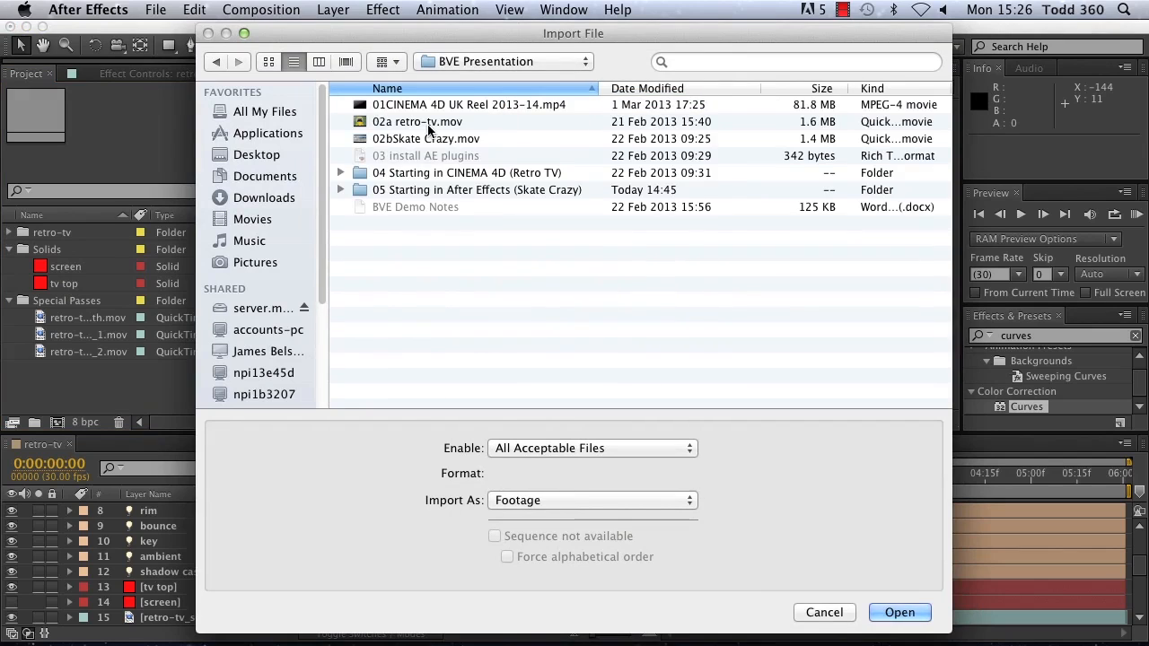
double_click(386, 173)
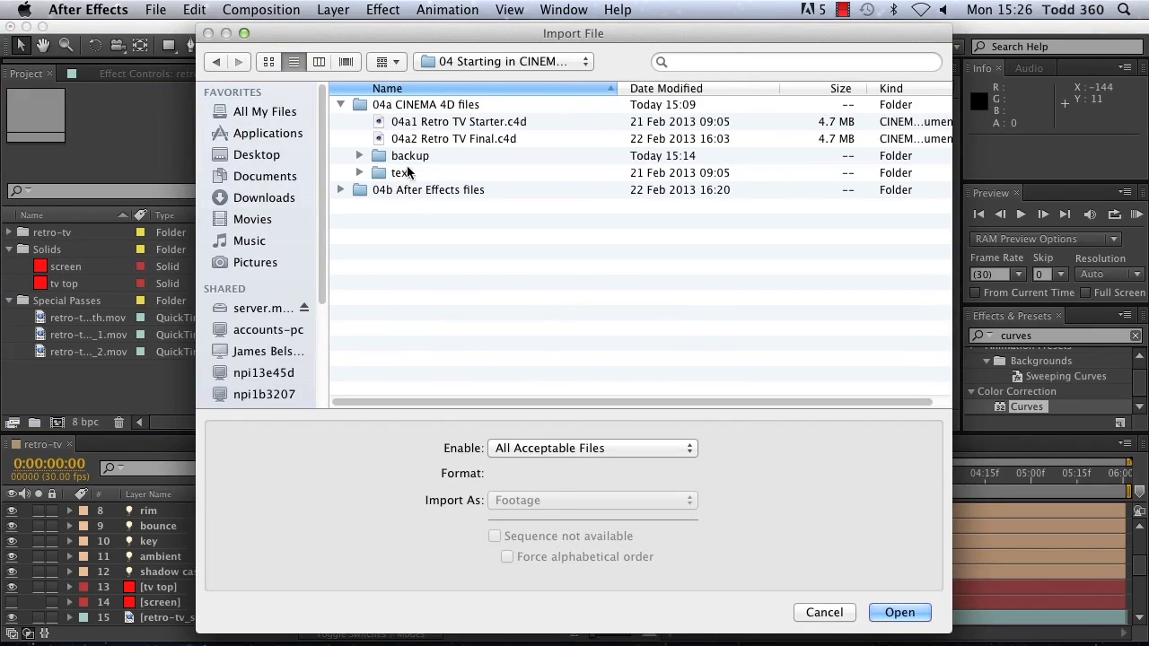
double_click(410, 191)
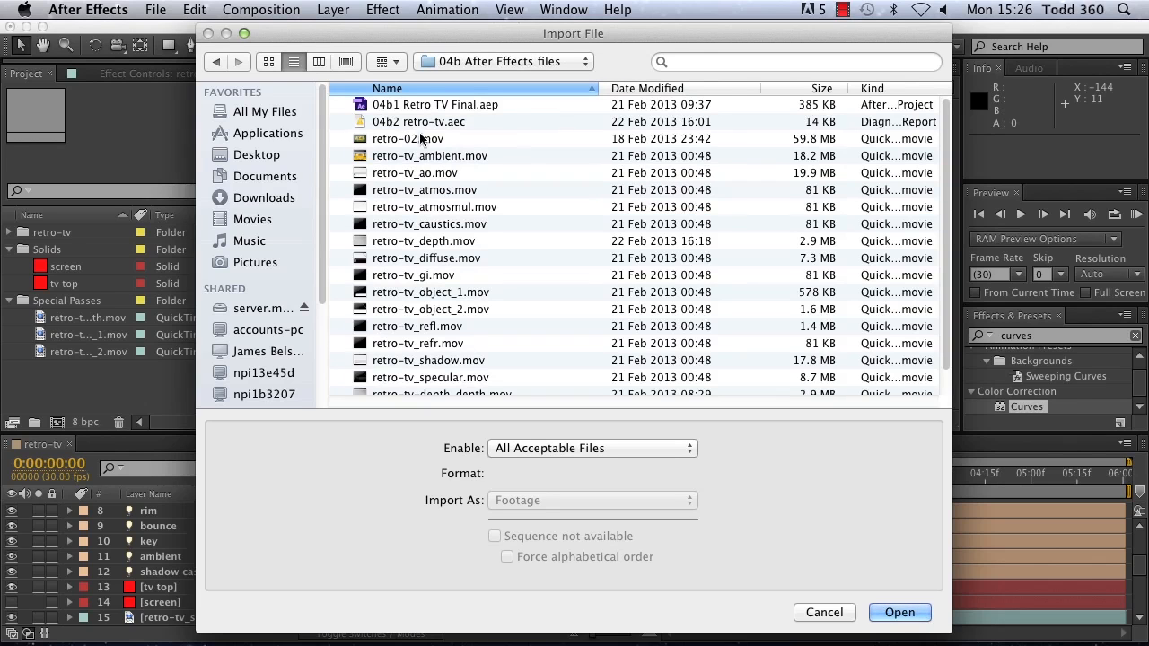
scroll(417, 206, "down", 2)
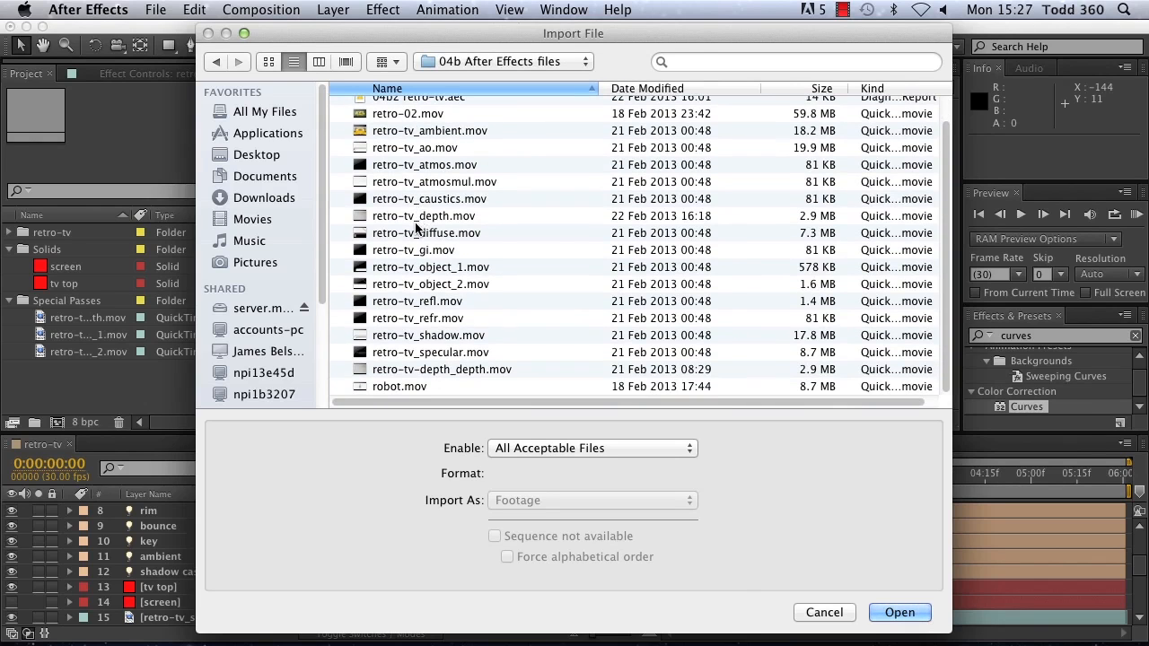
double_click(395, 386)
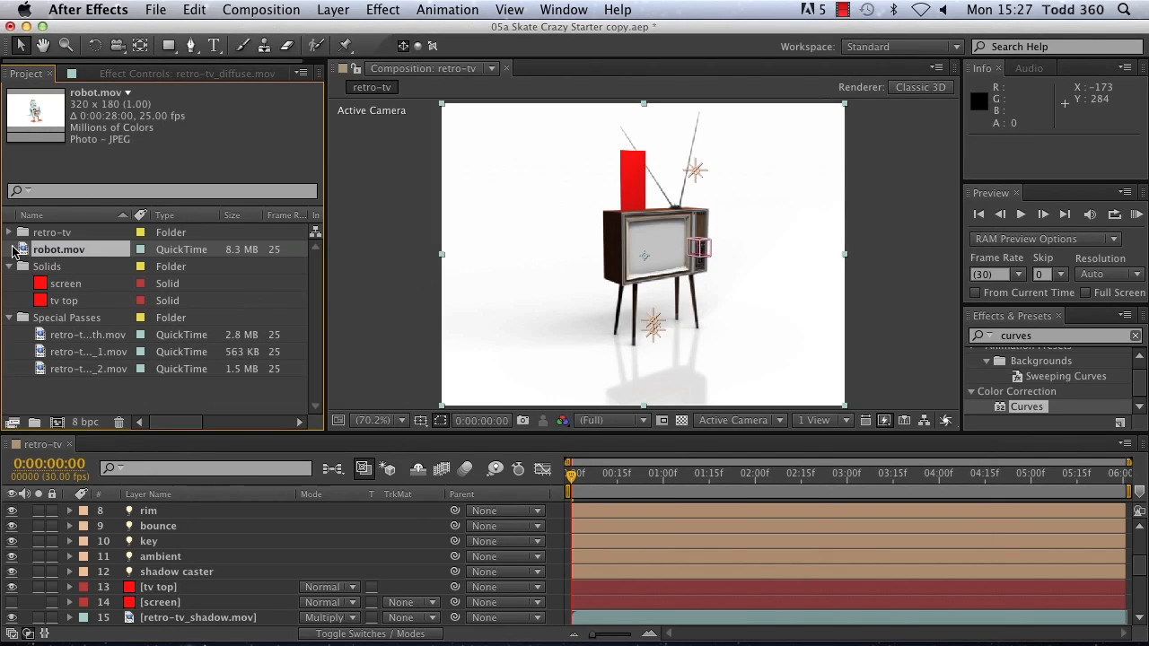
Step: Open the robot.mov footage at 100% magnification, preview it, return to its first frame and close the footage view
double_click(27, 251)
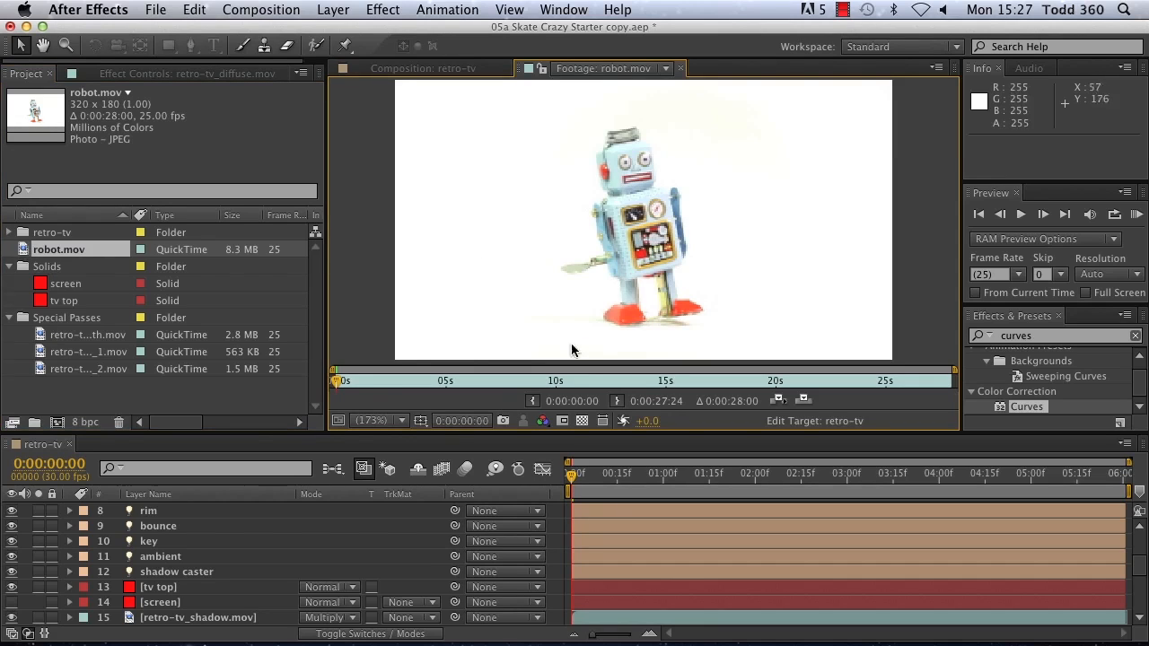
left_click(399, 428)
left_click(404, 378)
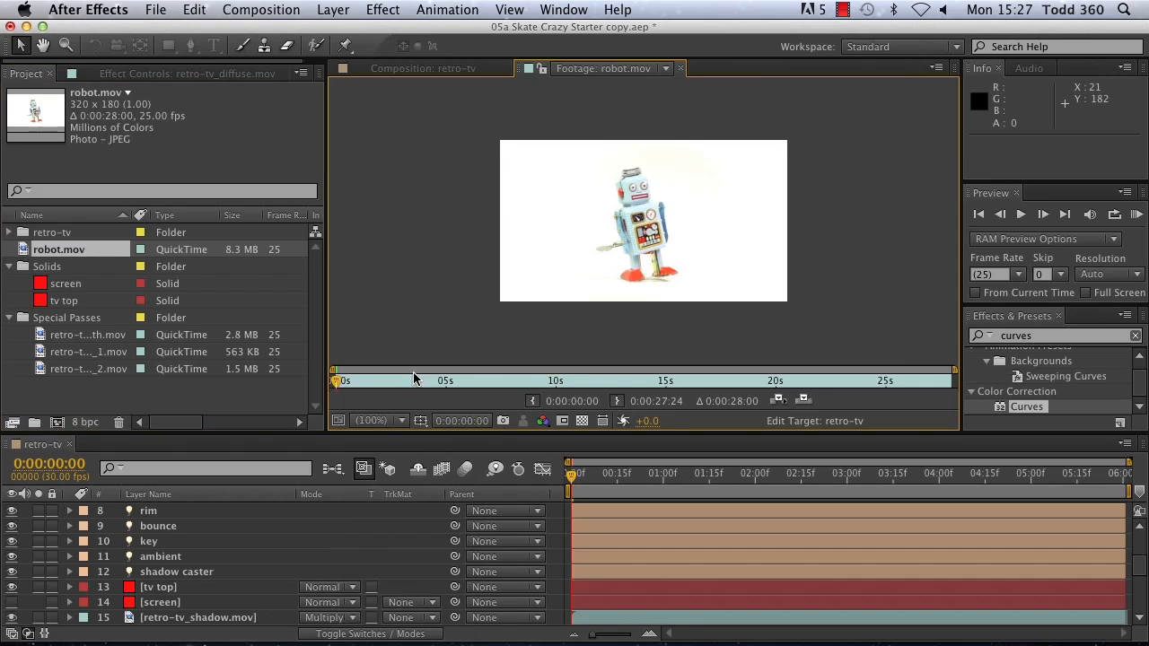
left_click(1136, 215)
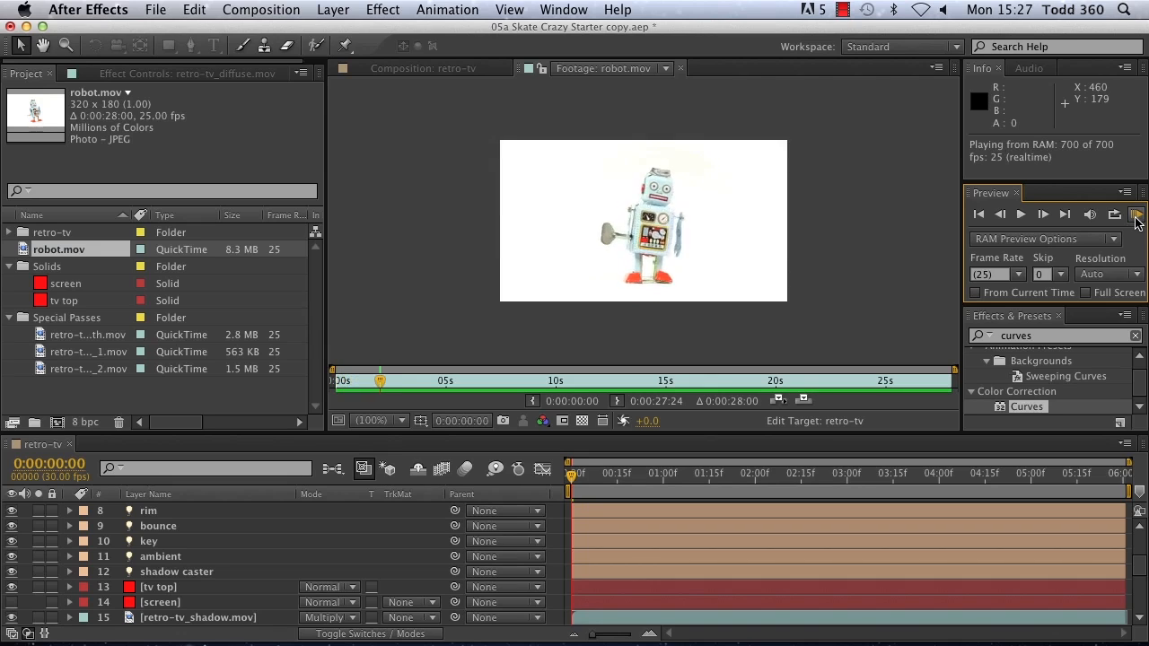
left_click(1136, 215)
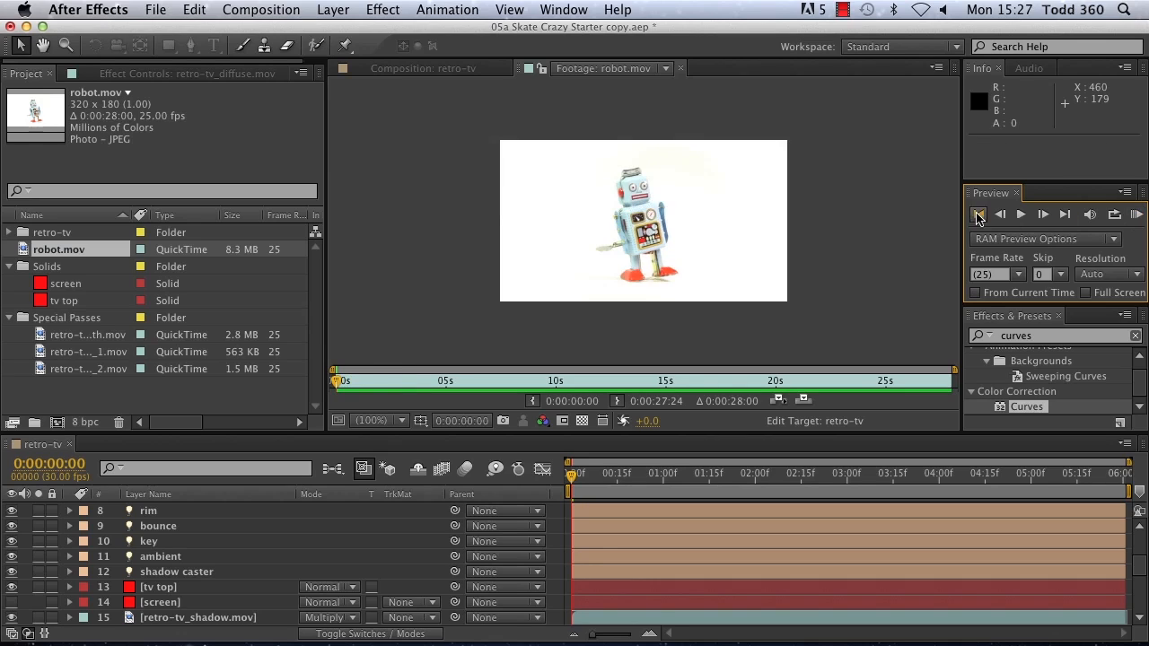
left_click(684, 79)
left_click(680, 70)
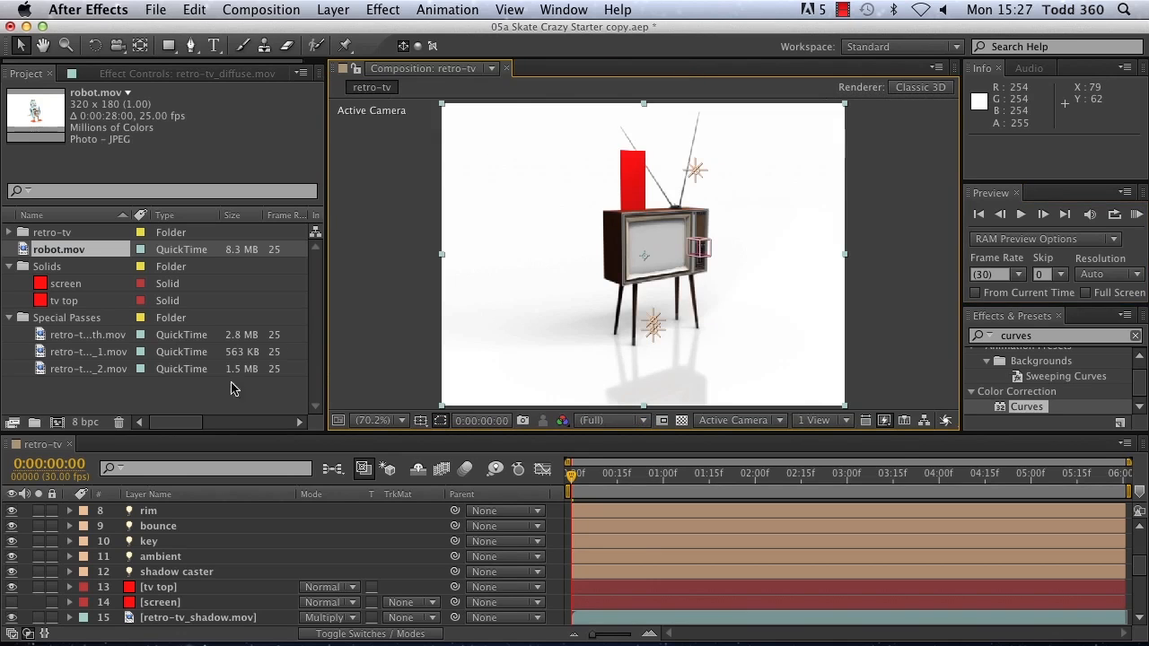
Step: Replace the source of the tv top layer with the robot.mov footage
left_click(160, 589)
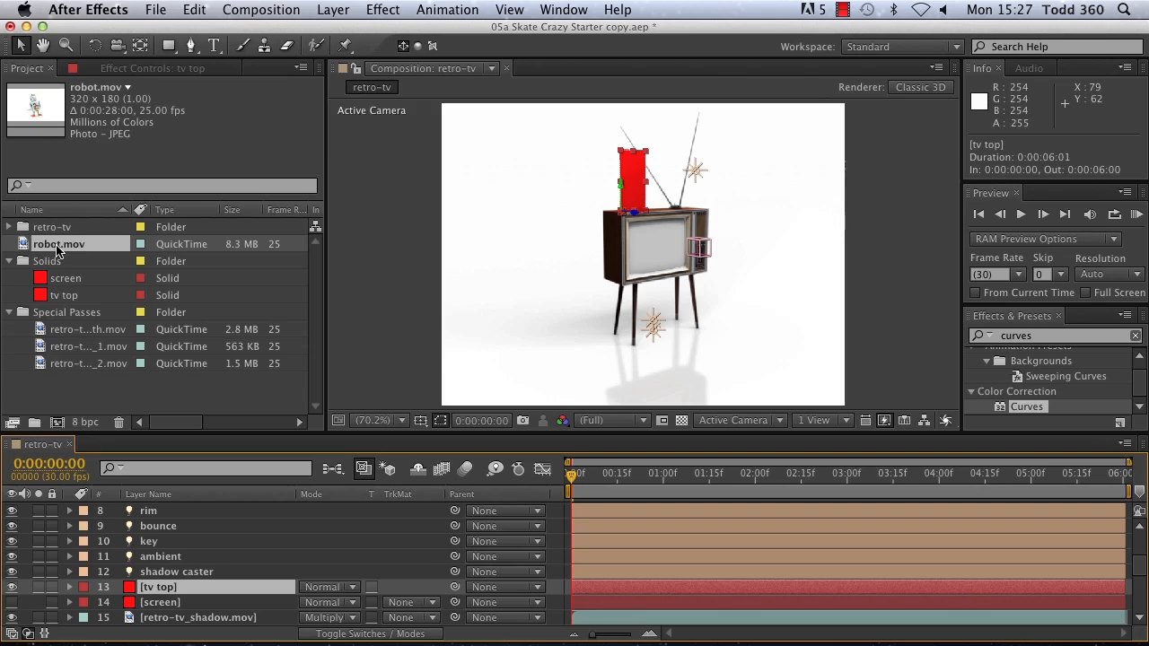
left_click_drag(57, 248, 178, 591)
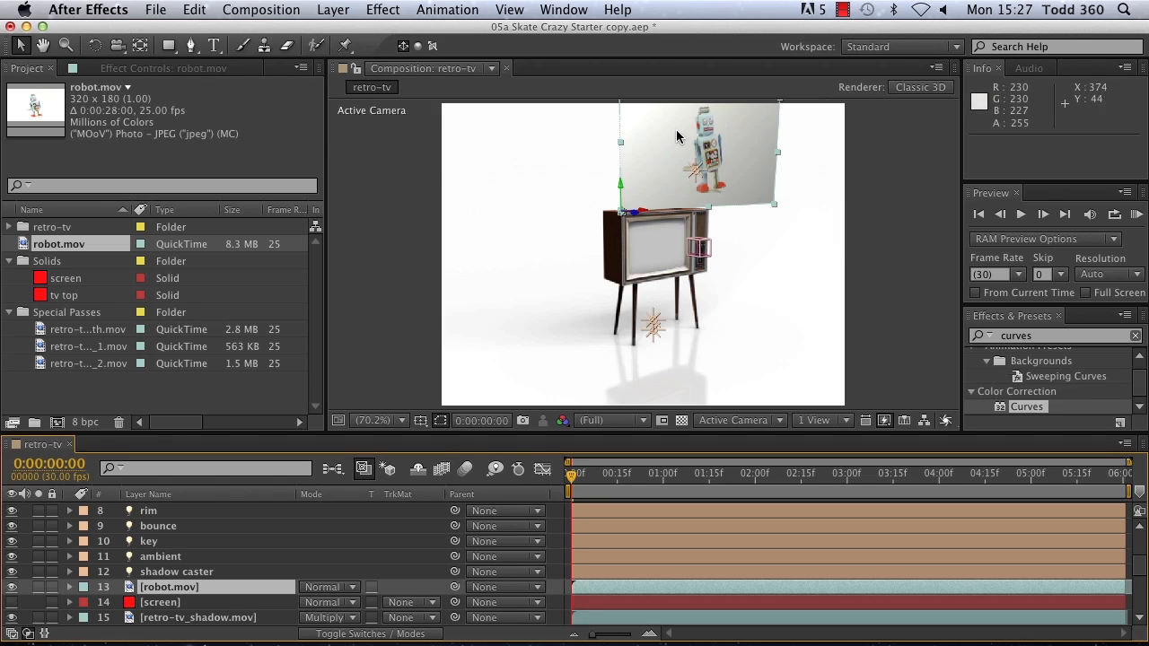
Step: Turn off Accepts Lights in the robot.mov layer's material options, then collapse the layer's properties
left_click(70, 588)
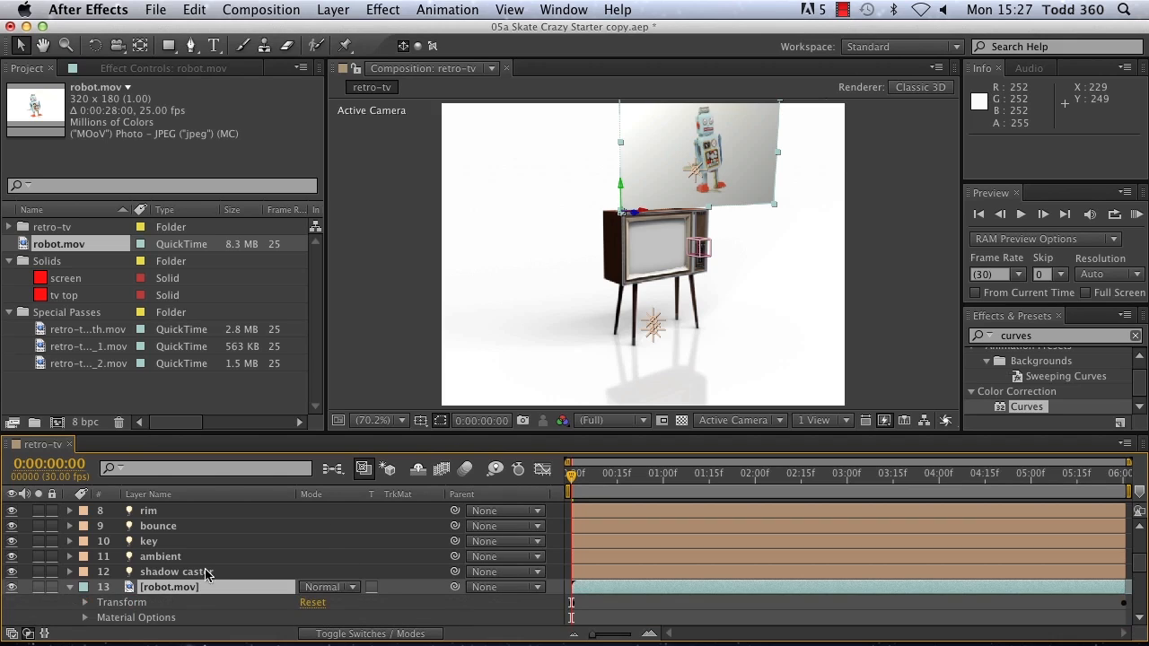
scroll(184, 586, "down", 3)
scroll(180, 587, "up", 1)
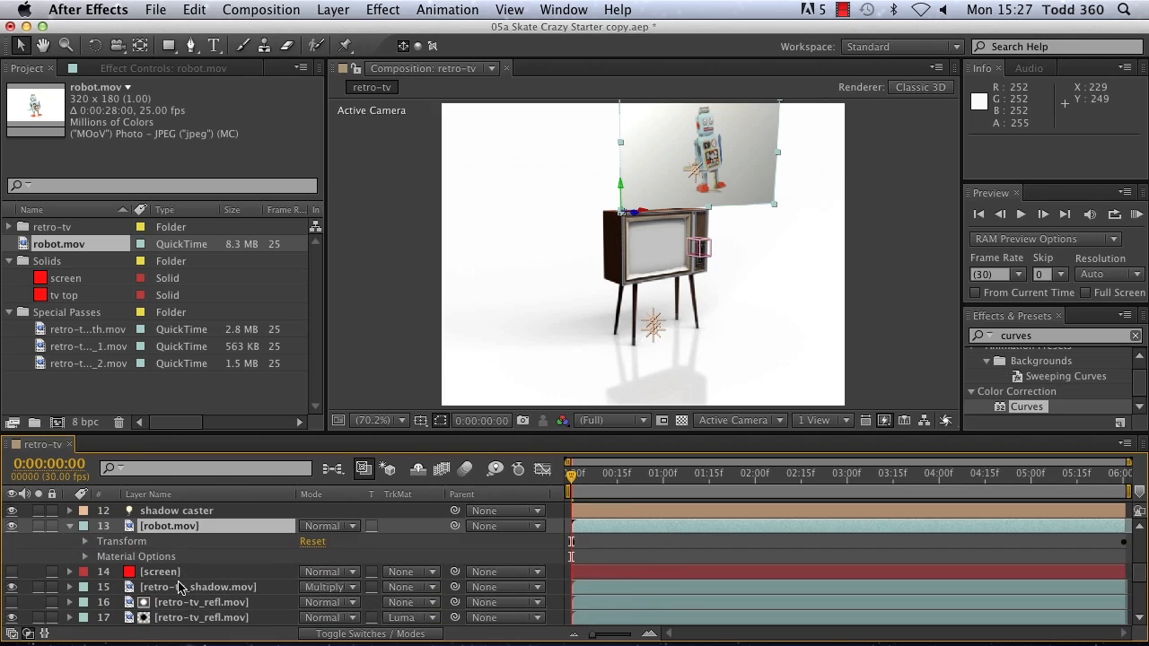
left_click(85, 557)
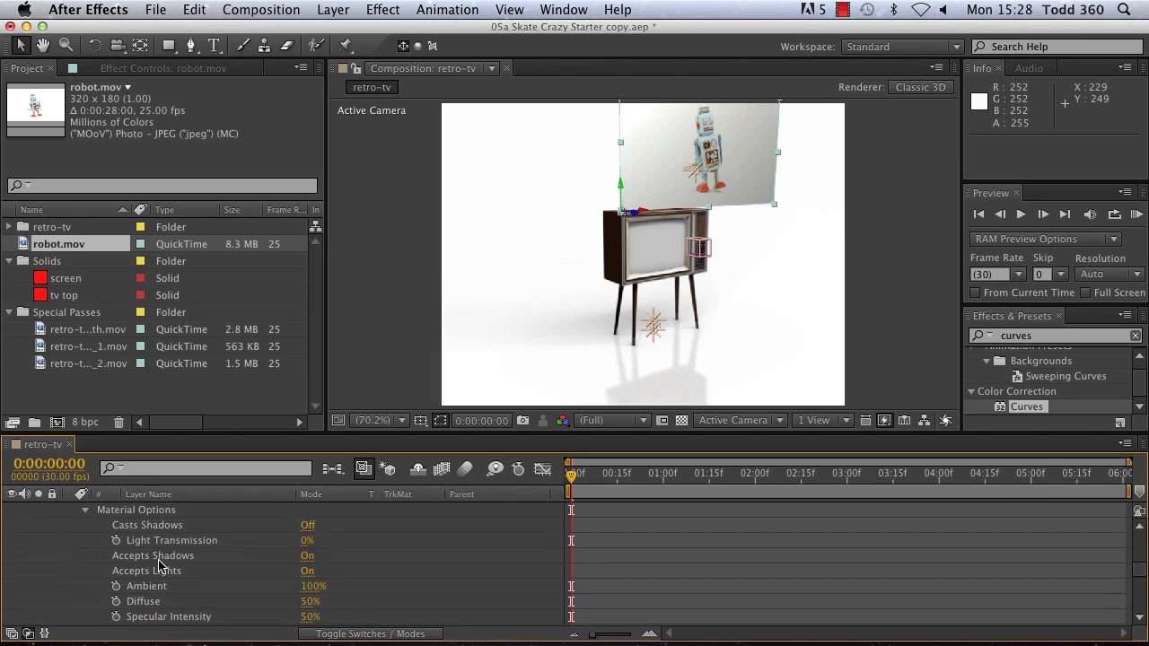
left_click(307, 572)
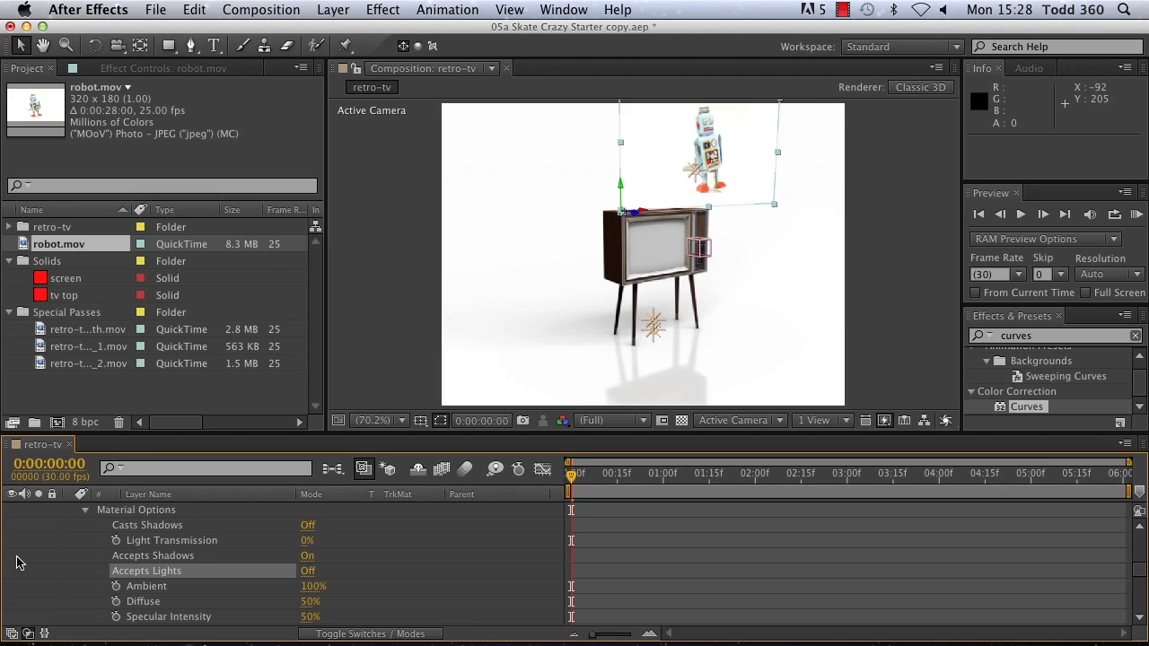
scroll(112, 549, "up", 3)
left_click(86, 557)
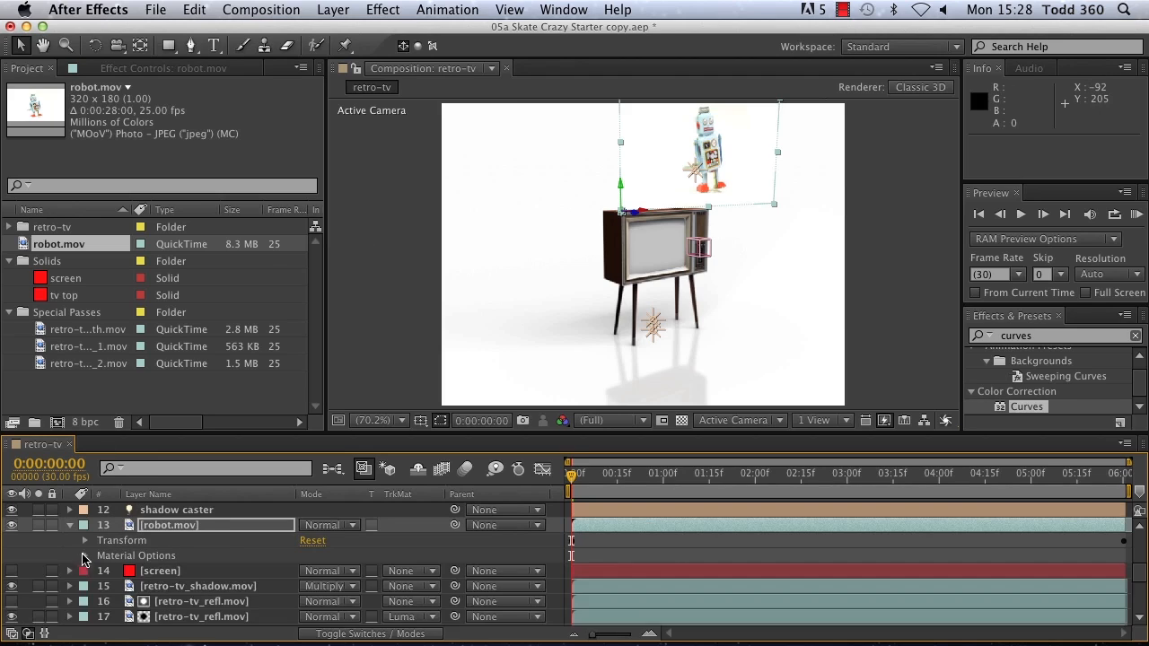
left_click(69, 527)
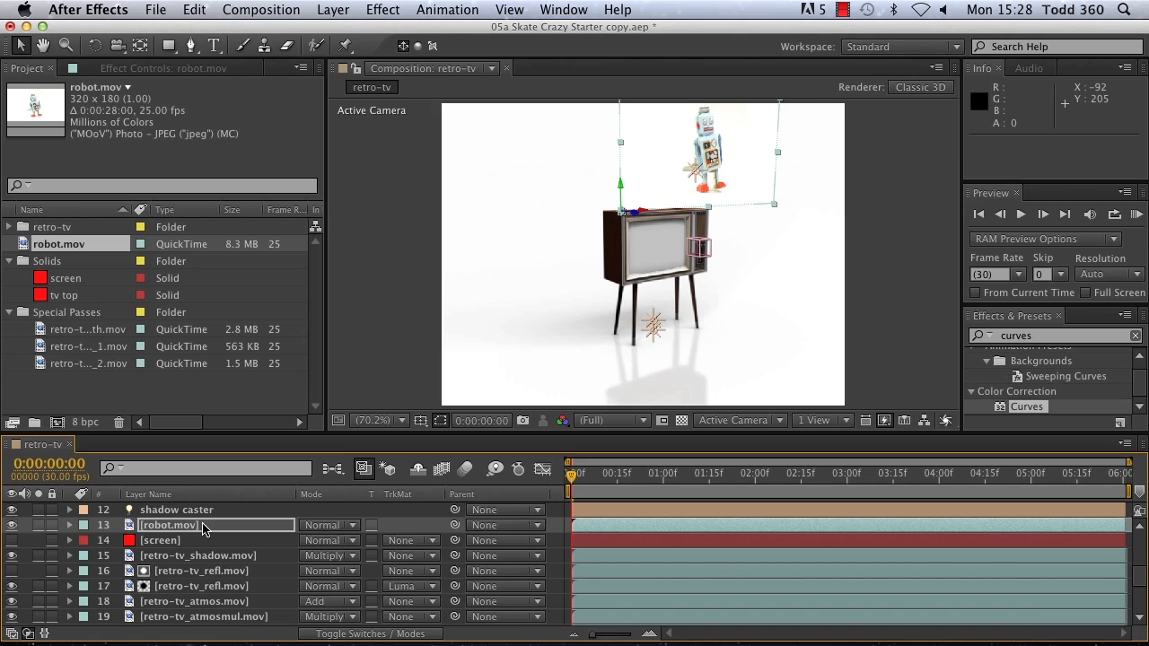
Step: Scale the robot.mov layer to 36% and set its anchor point to 117, 145, 0 without keyframes
key("s")
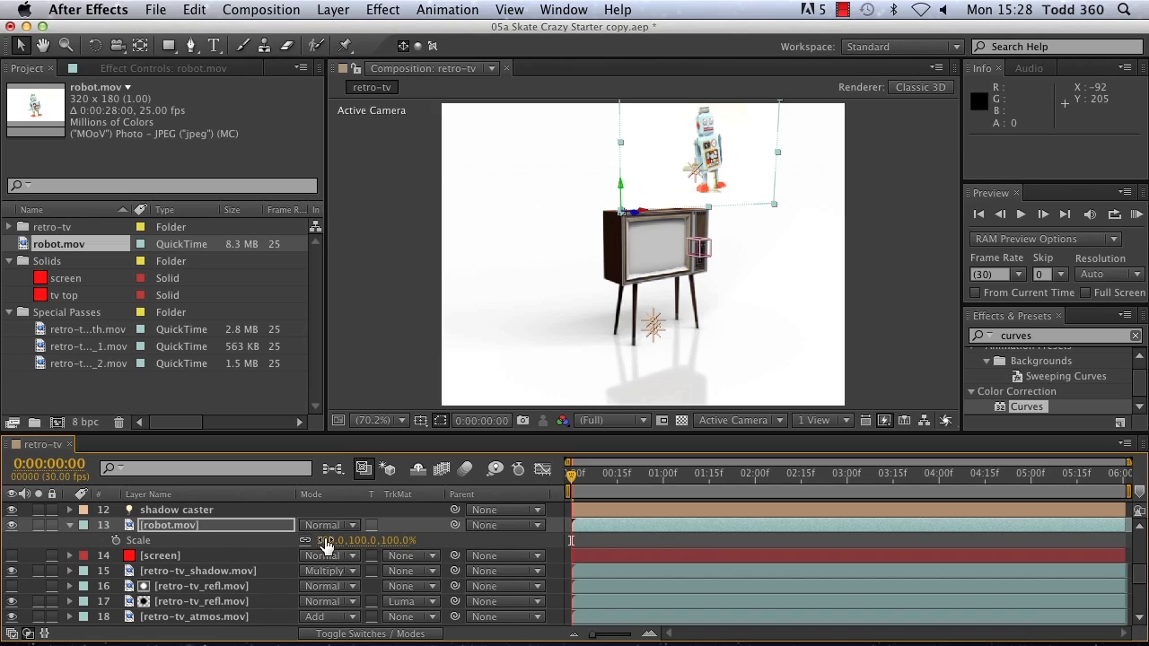
left_click_drag(325, 539, 268, 538)
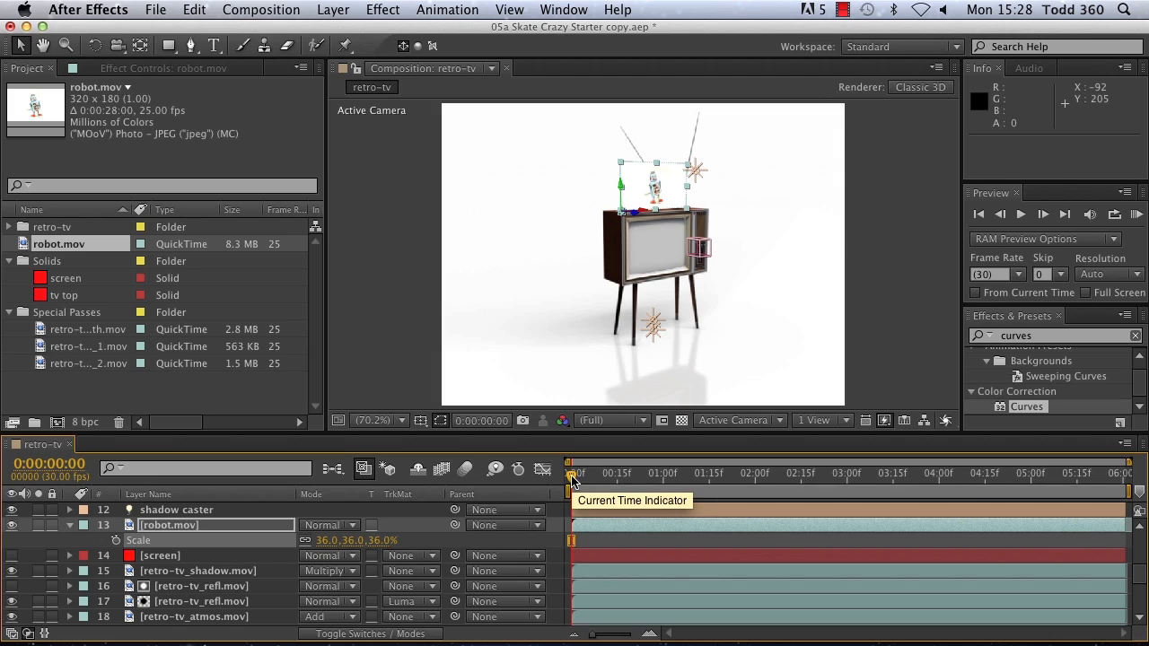
key("alt+shift+a")
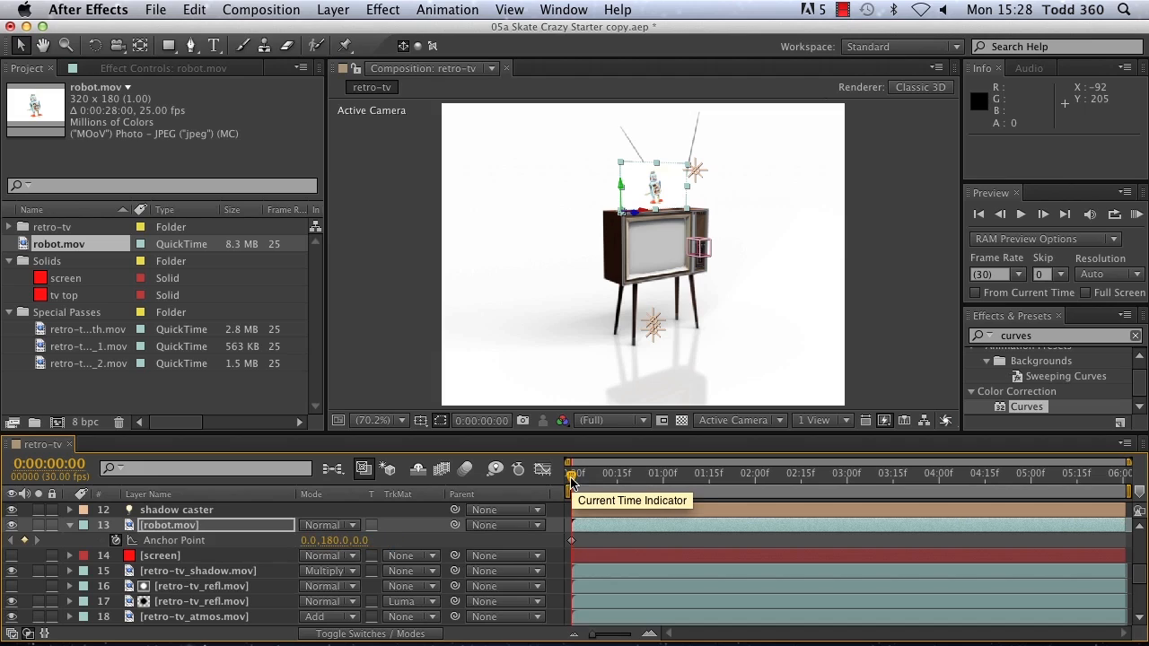
left_click(119, 542)
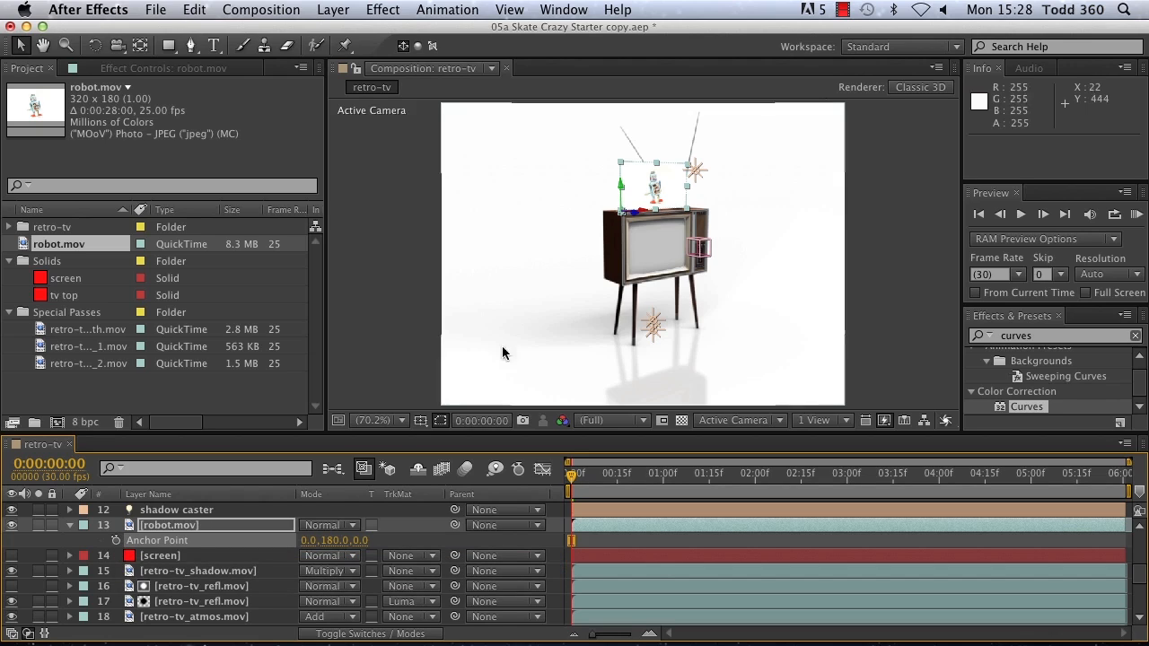
mouse_move(315, 544)
left_mouse_down()
mouse_move(399, 524)
mouse_move(309, 539)
left_mouse_up()
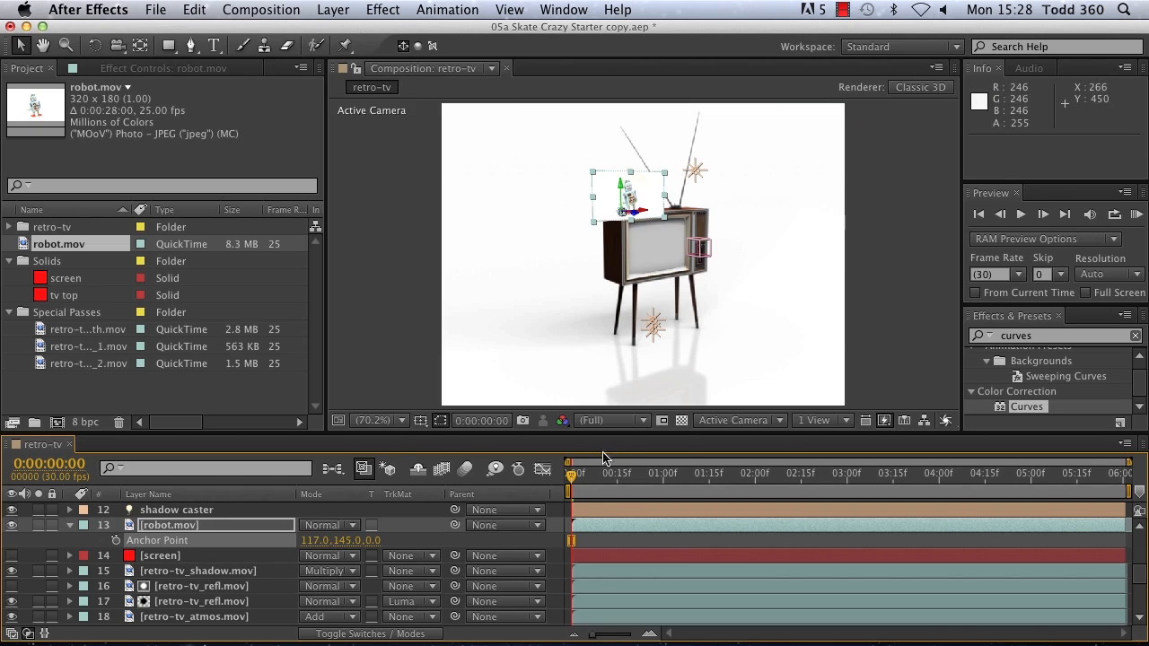
Step: At 0:00:02:26, adjust the robot.mov layer's anchor point to 186, 172, 0 and collapse its properties
left_click_drag(569, 476, 835, 512)
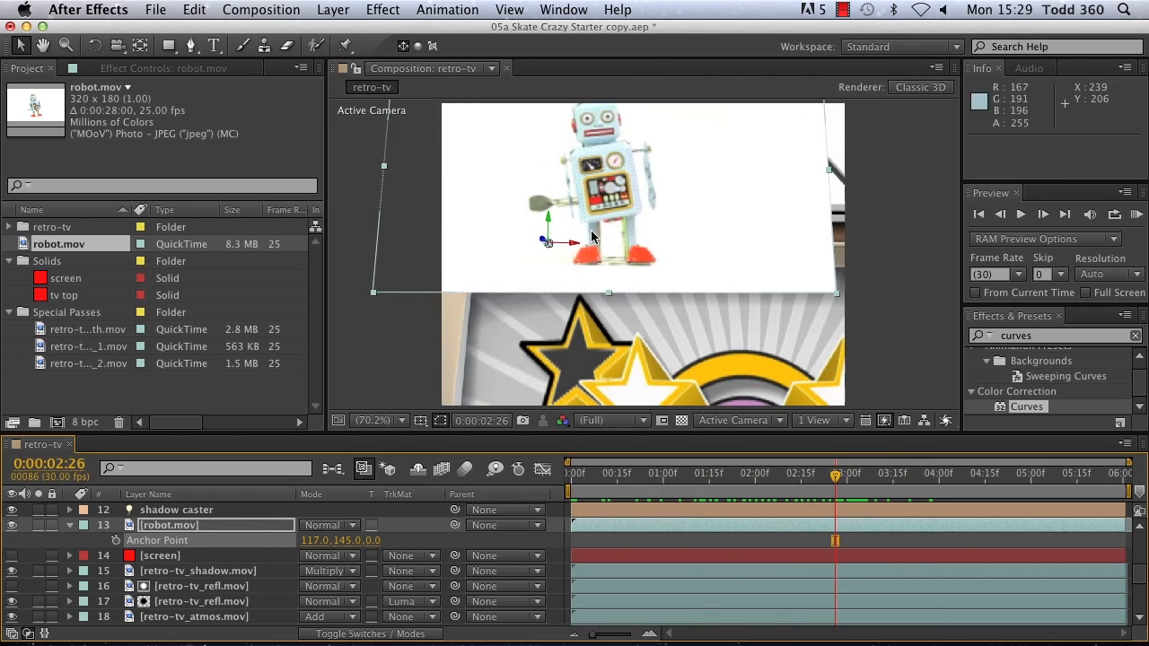
left_click_drag(345, 540, 367, 535)
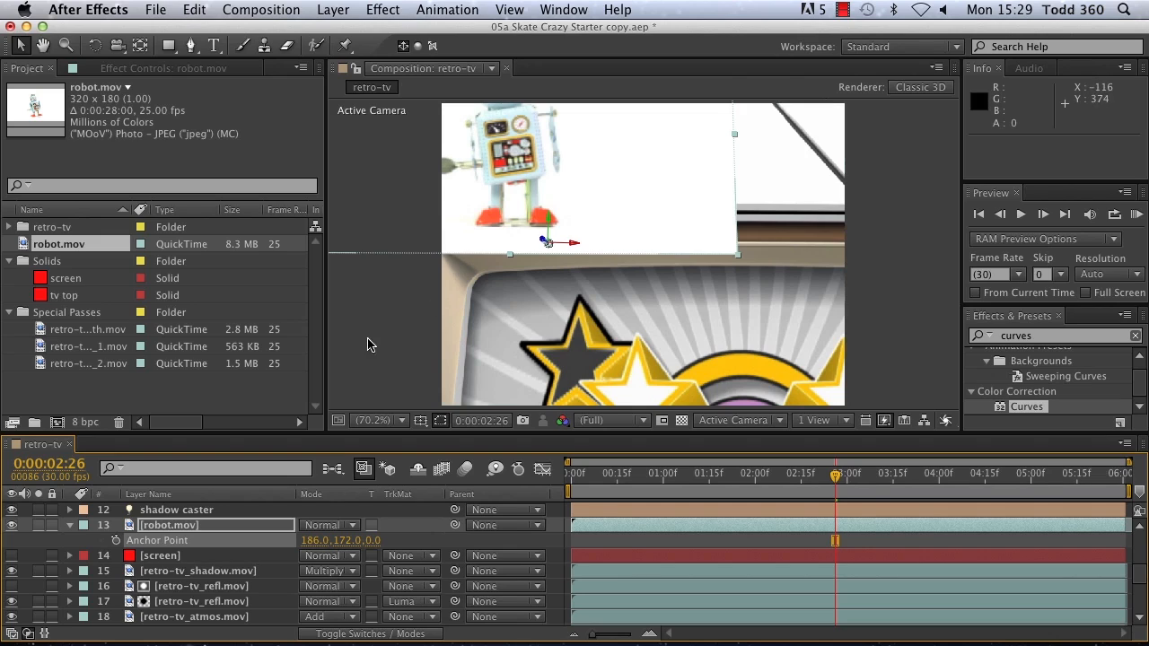
left_click(69, 525)
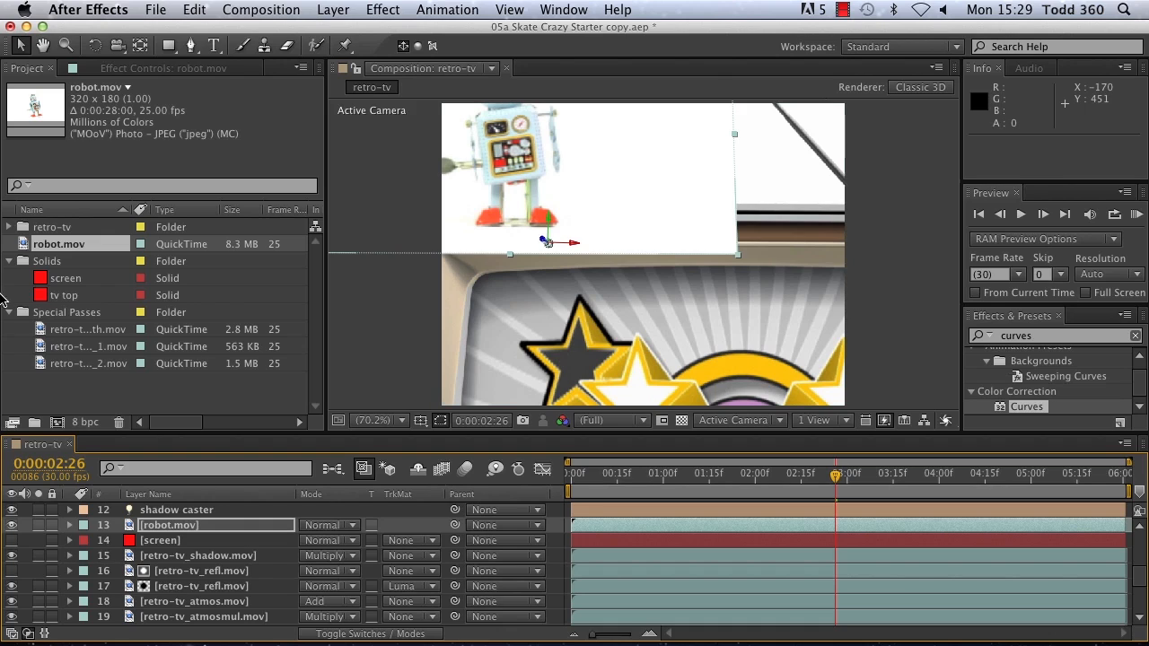
Step: Check the retro-tv_object_1.mov pass in the Special Passes folder and select retro-tv_object_2.mov
left_click(97, 347)
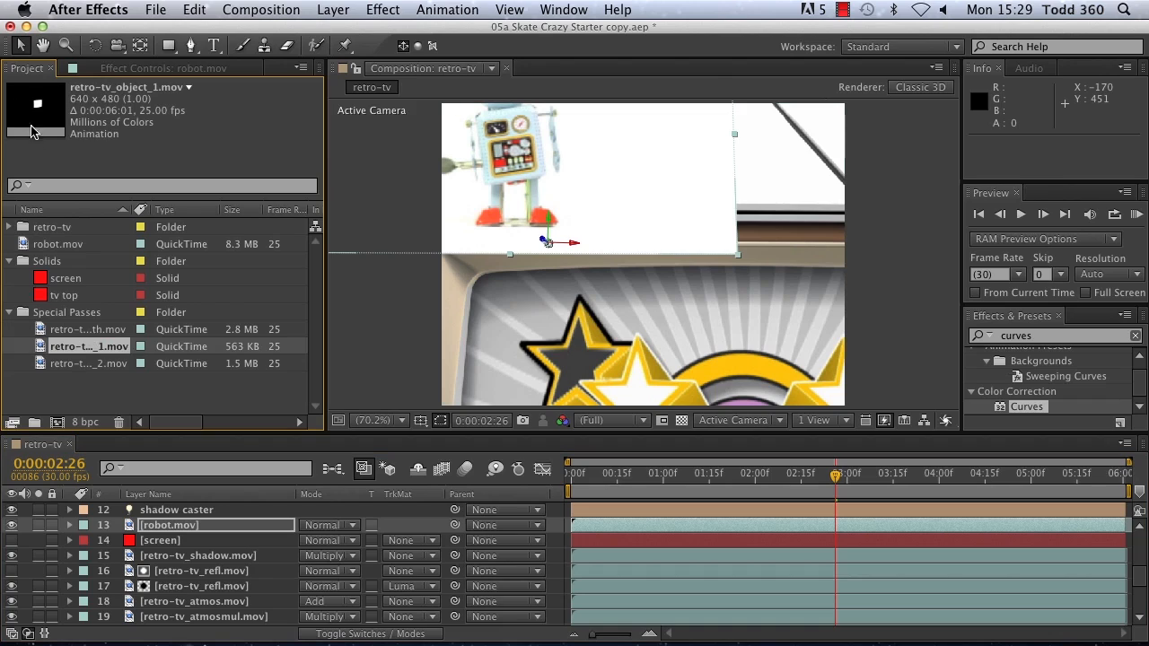
left_click(113, 365)
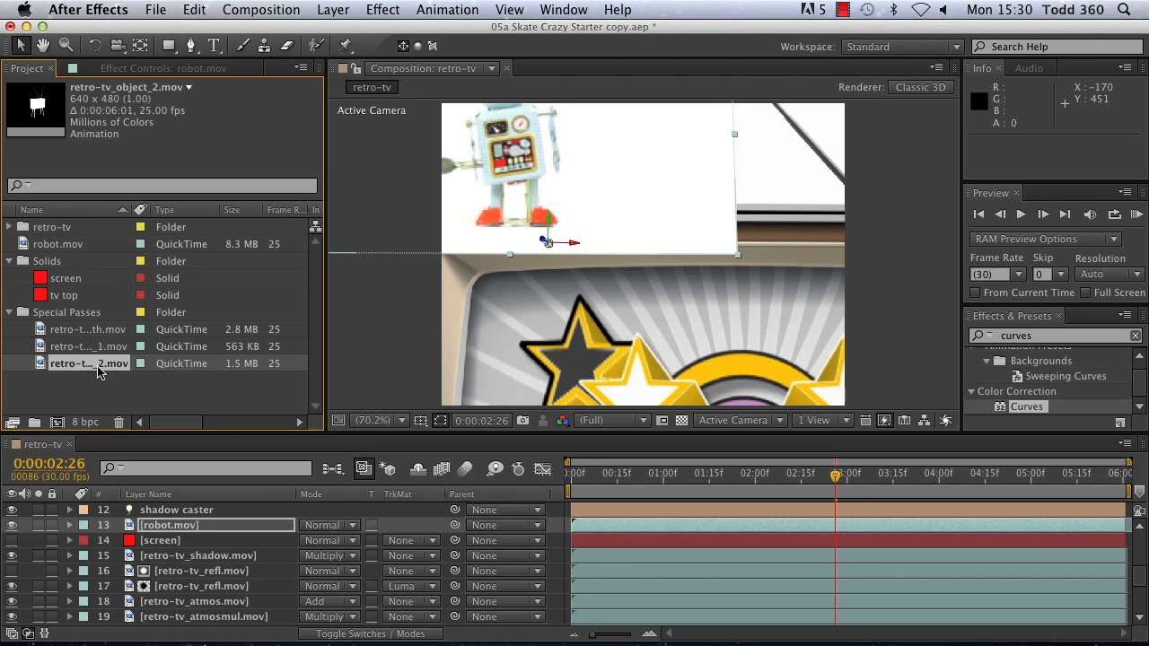
Step: Place retro-tv_object_2.mov directly above the robot.mov layer and use it as robot.mov's Luma Inverted Matte
left_click_drag(96, 368, 209, 573)
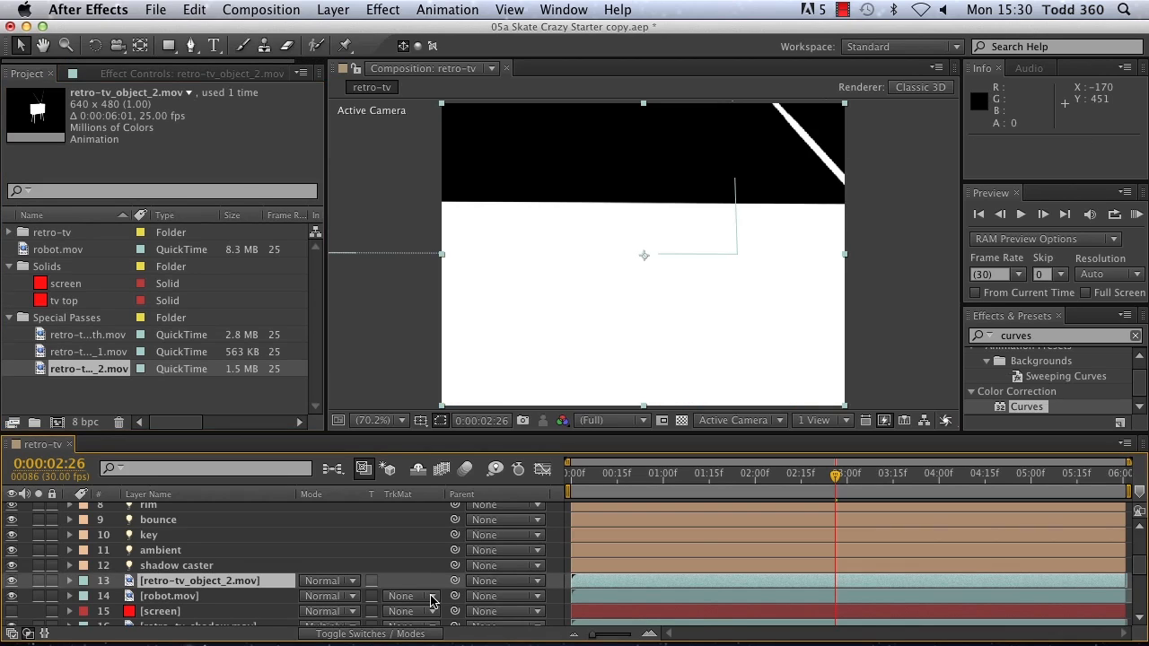
left_click(431, 599)
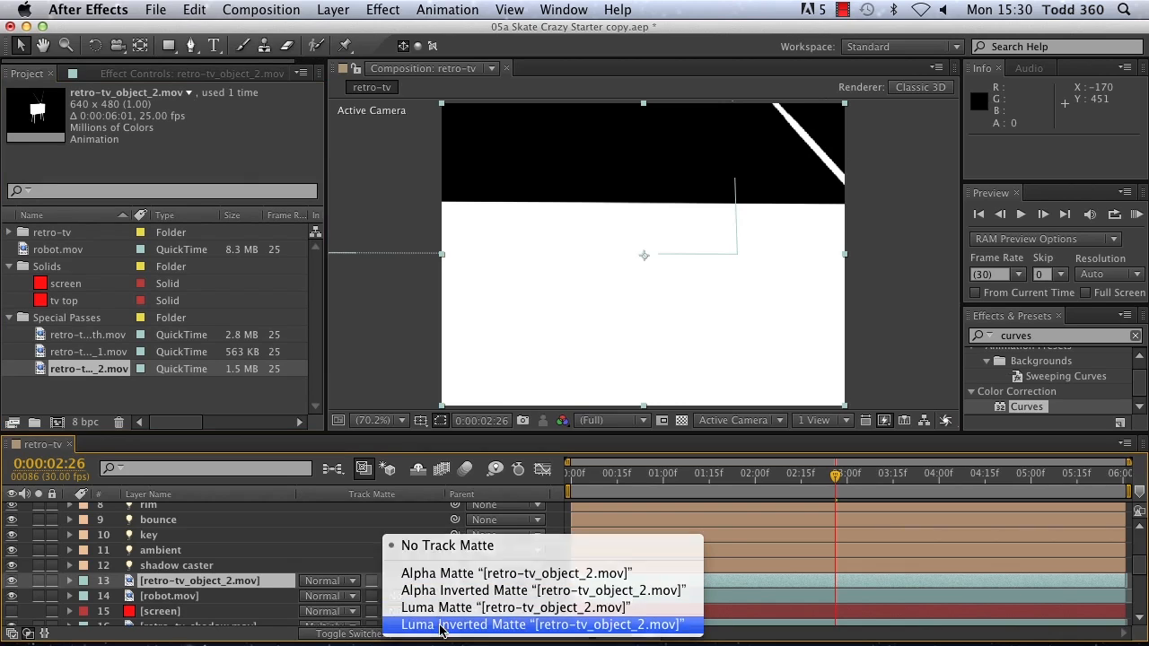
left_click(442, 624)
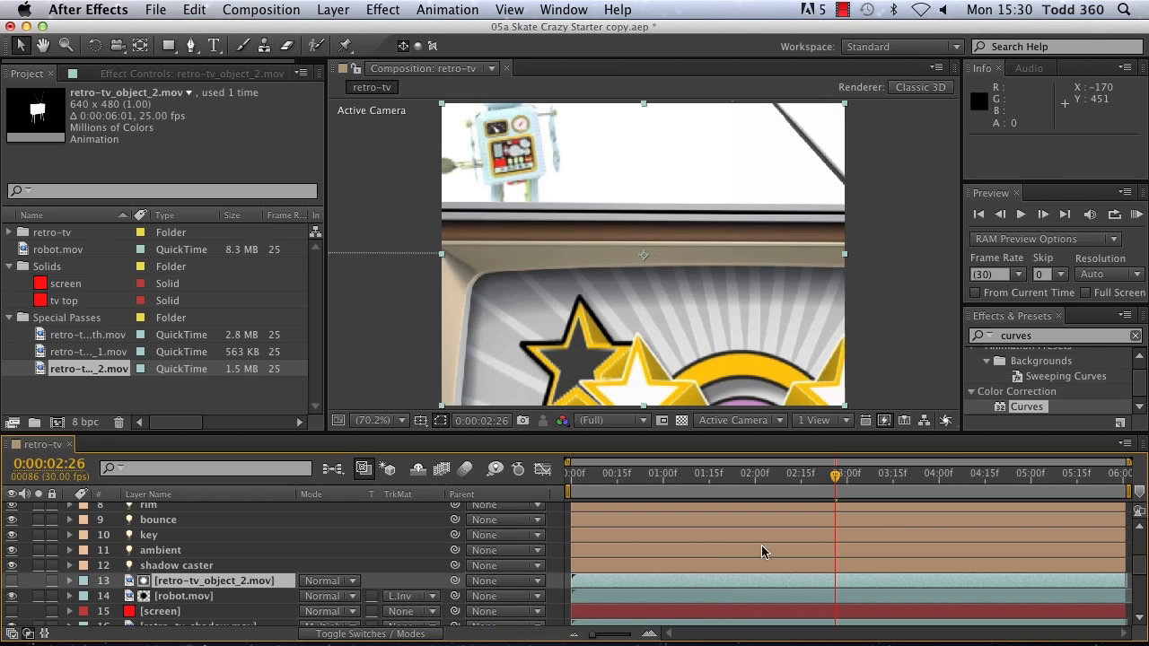
Step: At 0:00:03:10, set the robot.mov layer's anchor point to 186, 151, 0
left_click_drag(834, 479, 878, 485)
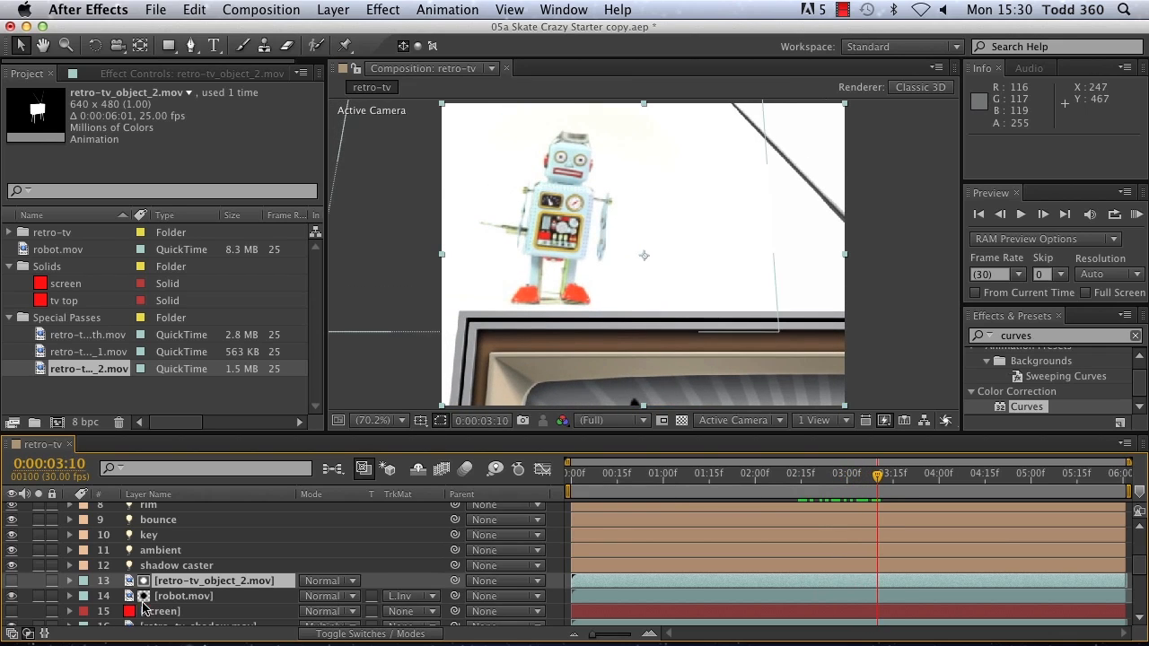
left_click(171, 597)
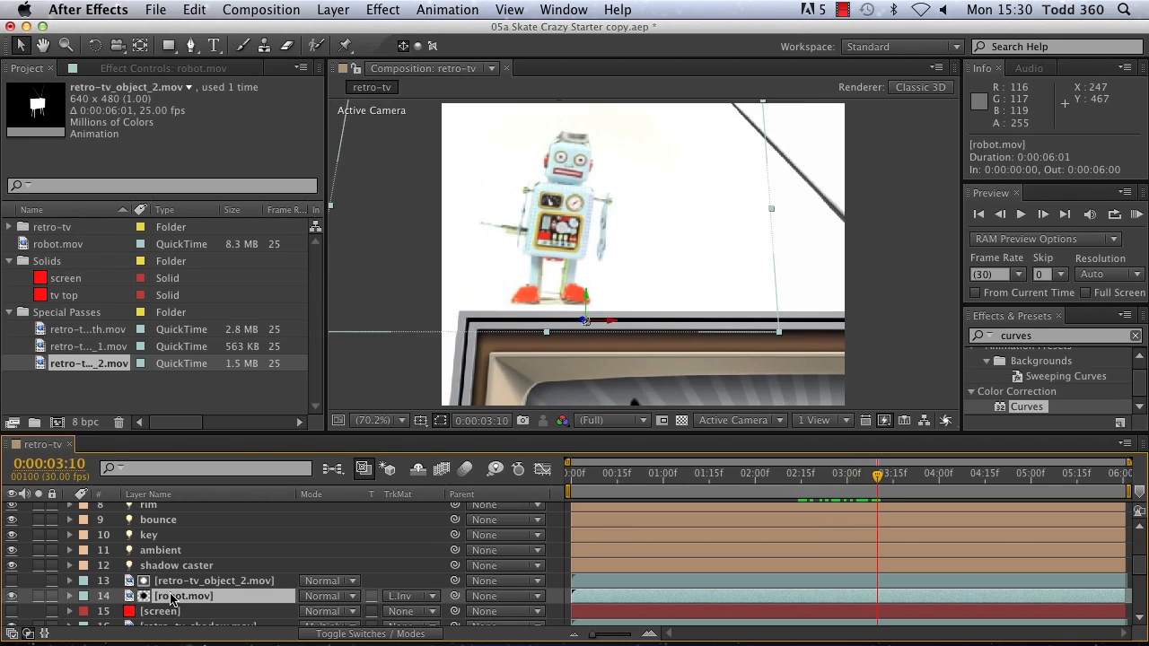
key("a")
left_click_drag(342, 611, 329, 608)
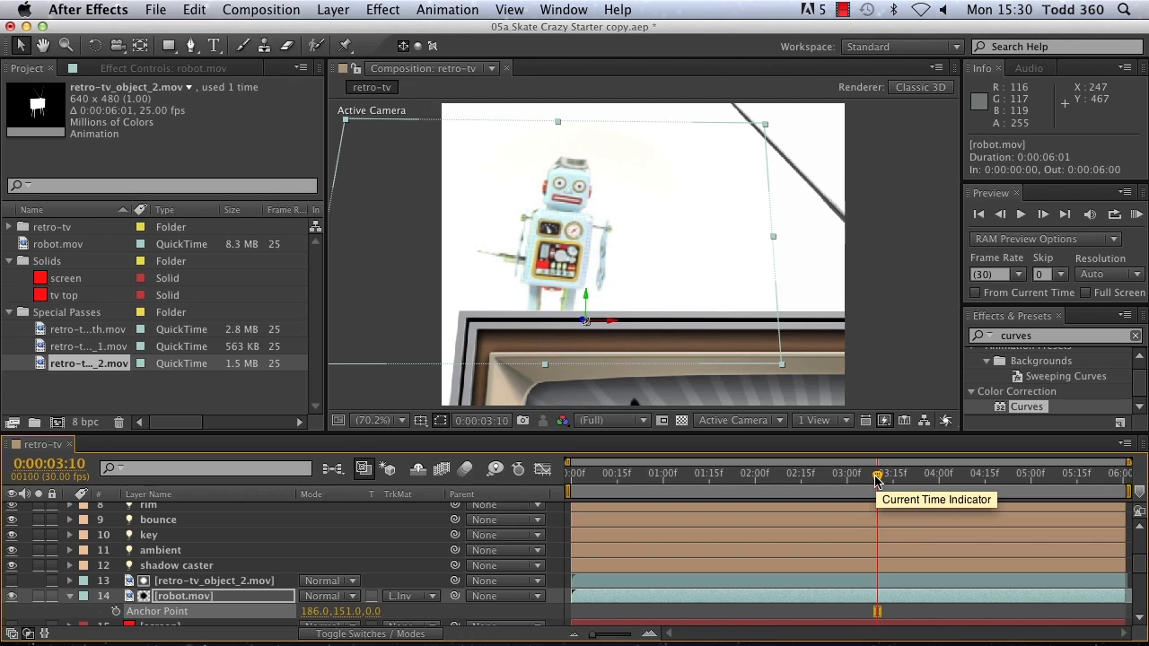
Step: Replace robot.mov's position keyframes with one at 0:00:02:26 and another at 0:00:04:06 with the Z position at -29.5
left_click_drag(877, 481, 834, 485)
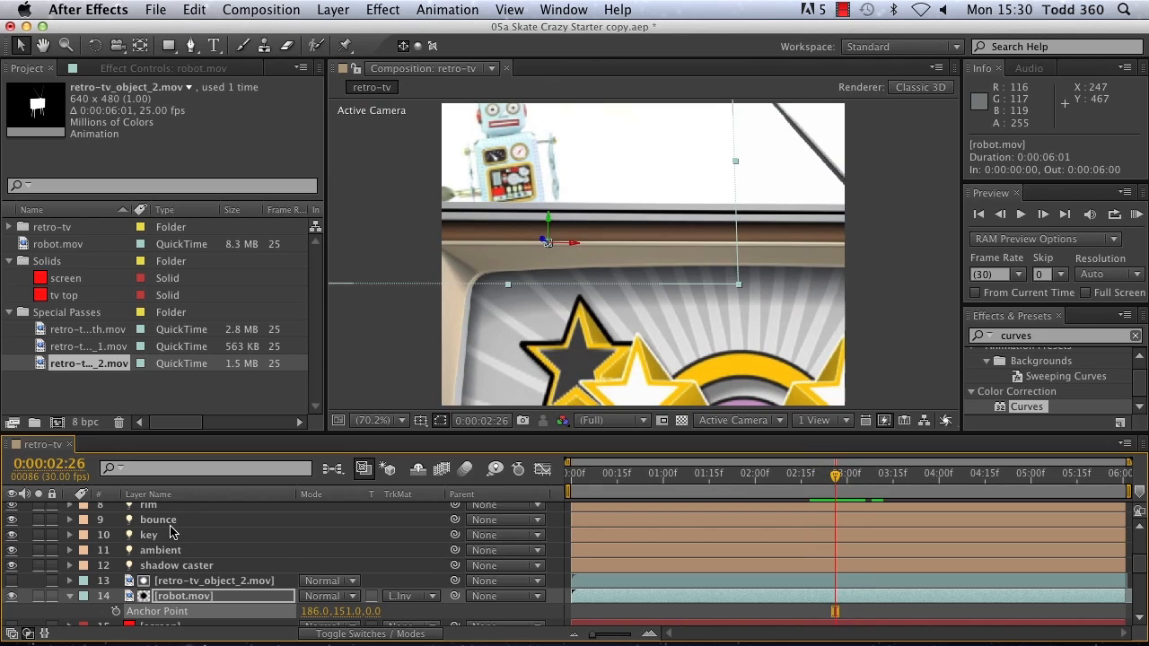
key("p")
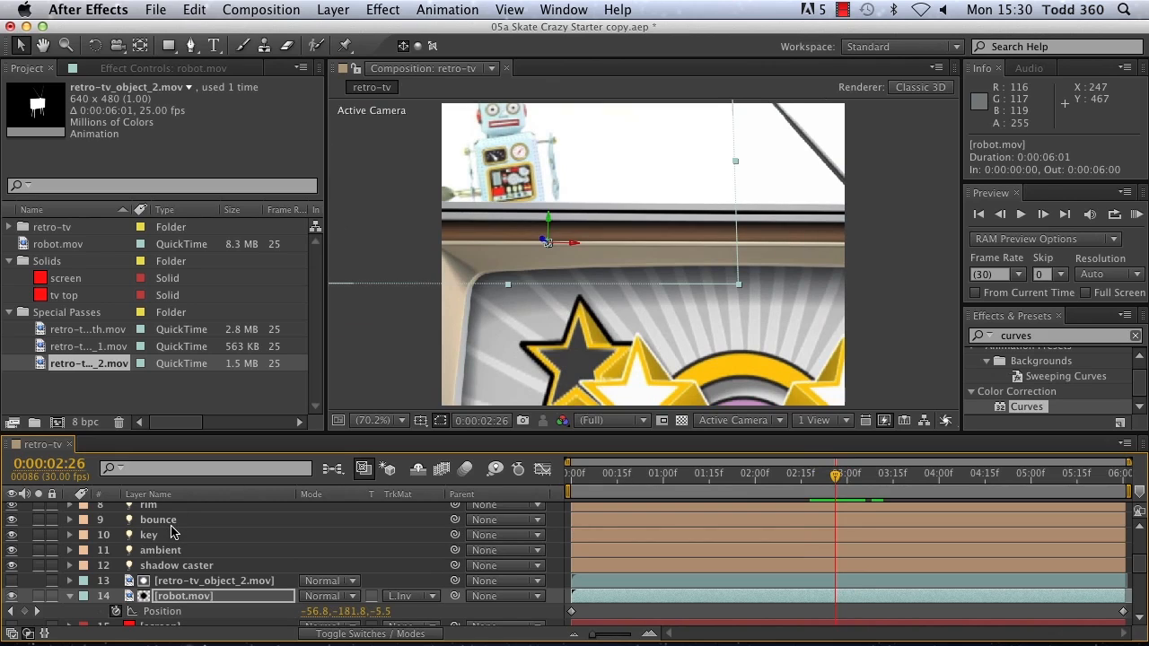
left_click(115, 613)
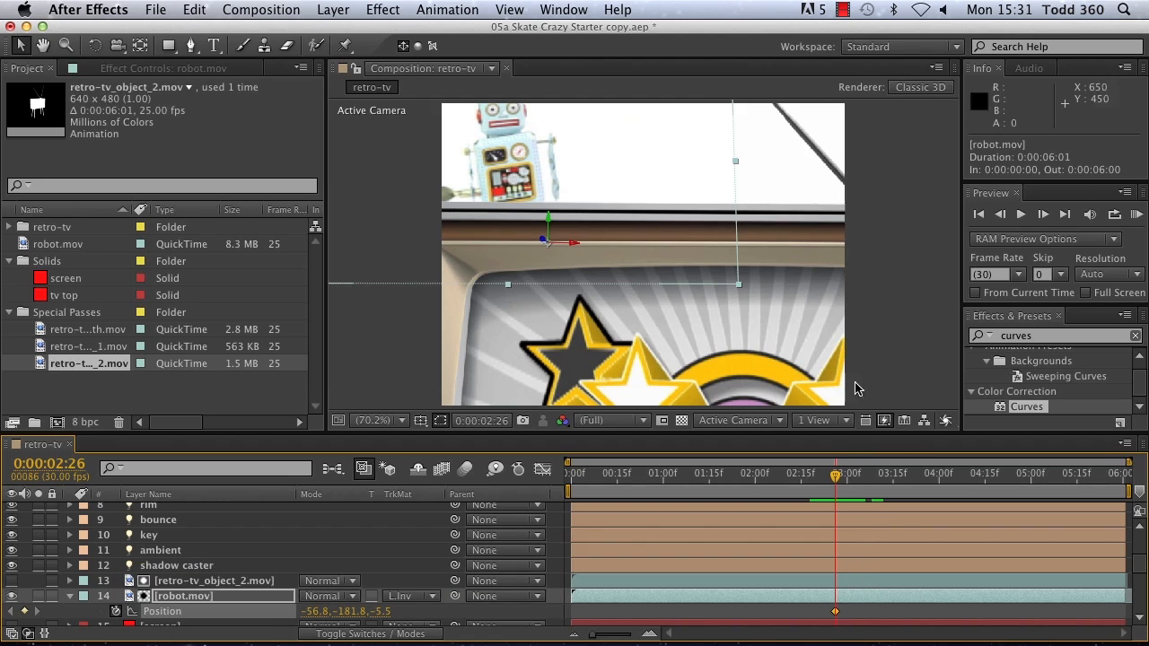
left_click_drag(837, 476, 880, 478)
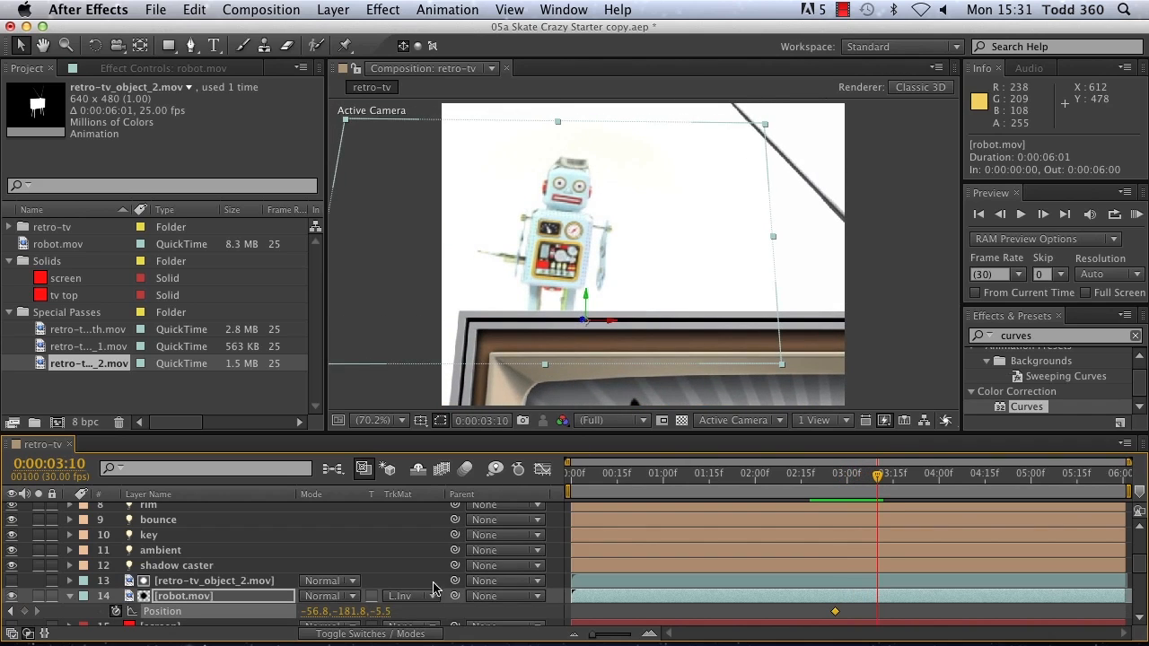
left_click_drag(877, 483, 957, 495)
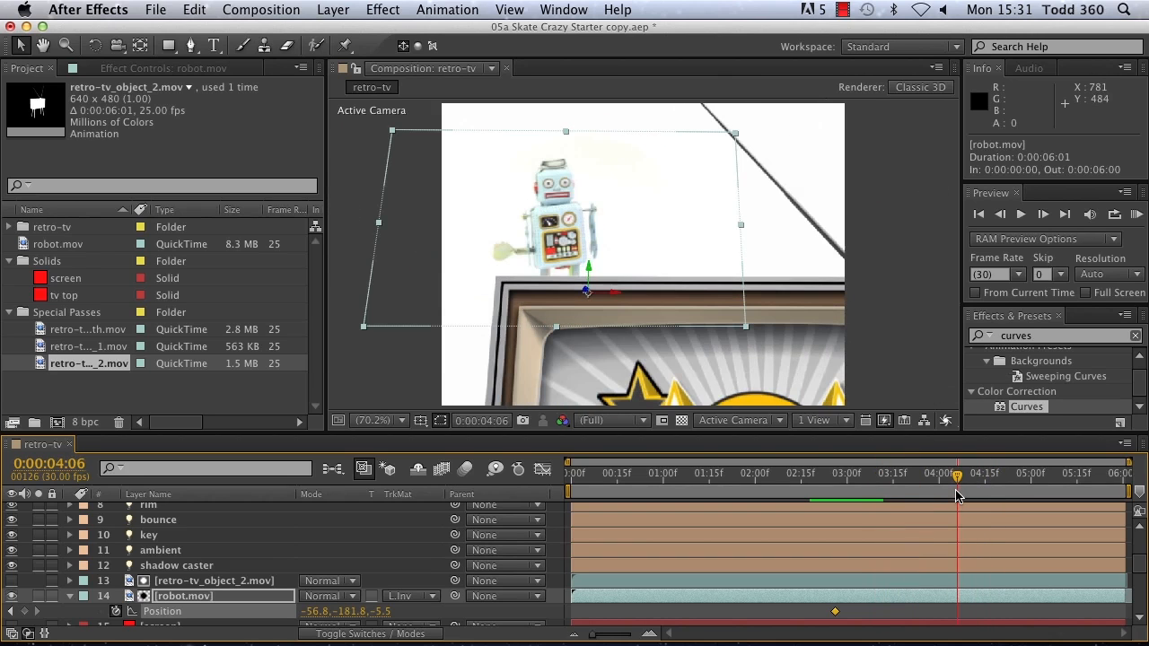
left_click_drag(381, 611, 357, 608)
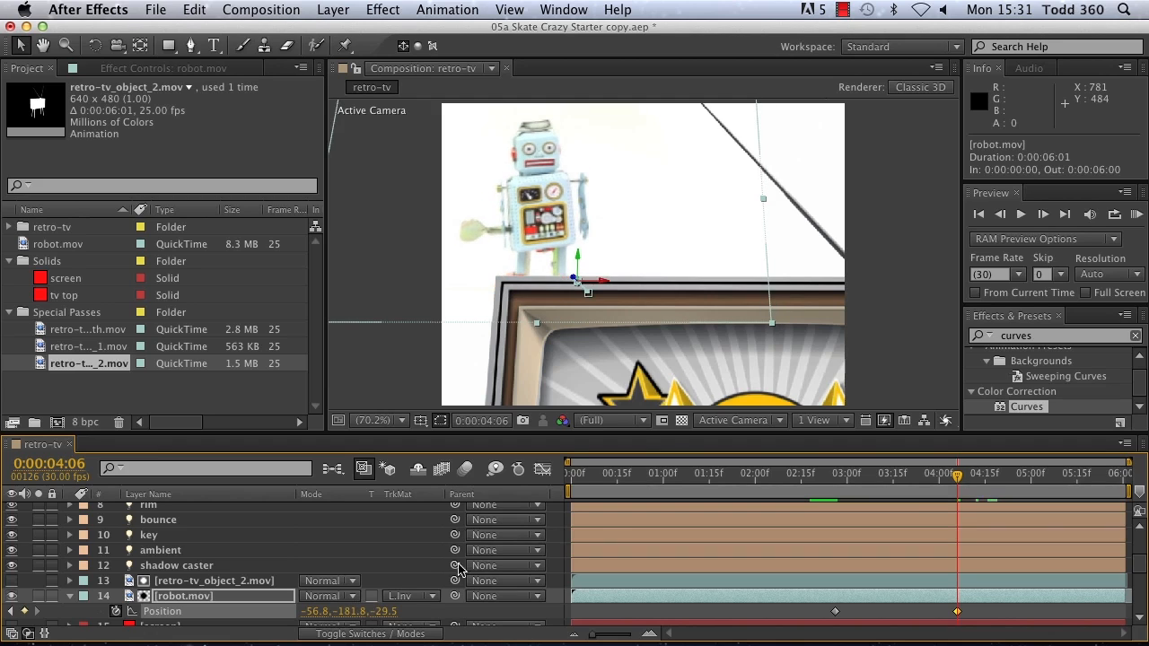
Step: Play a RAM preview from the first frame to check the robot's placement on the TV
left_click(978, 214)
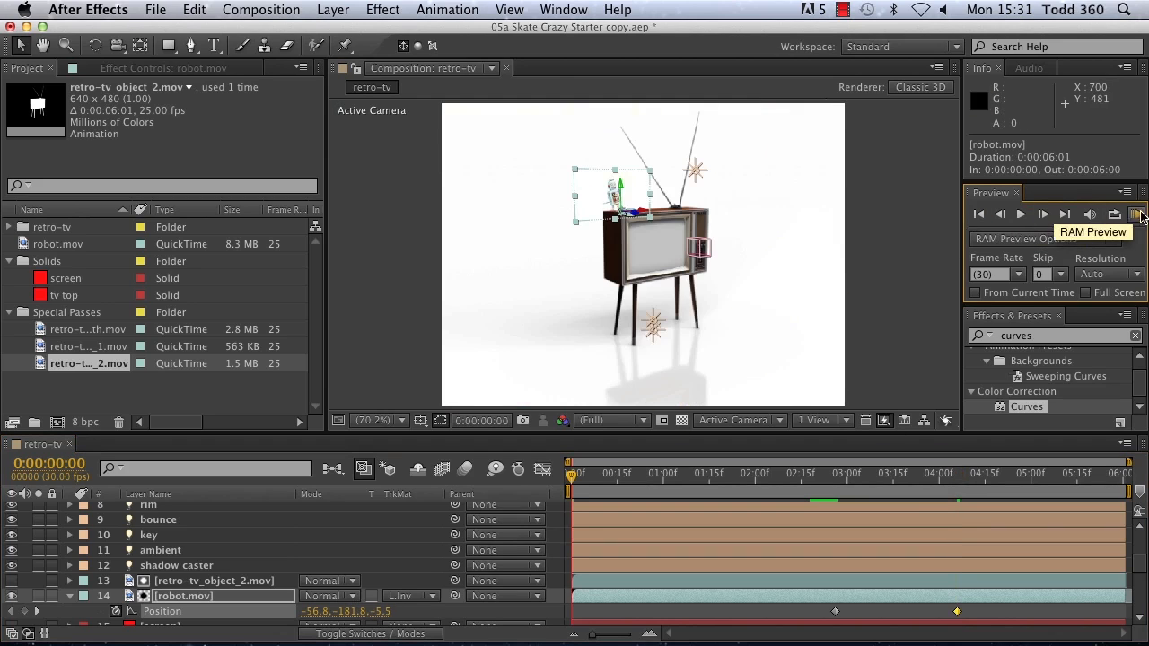
left_click(1137, 216)
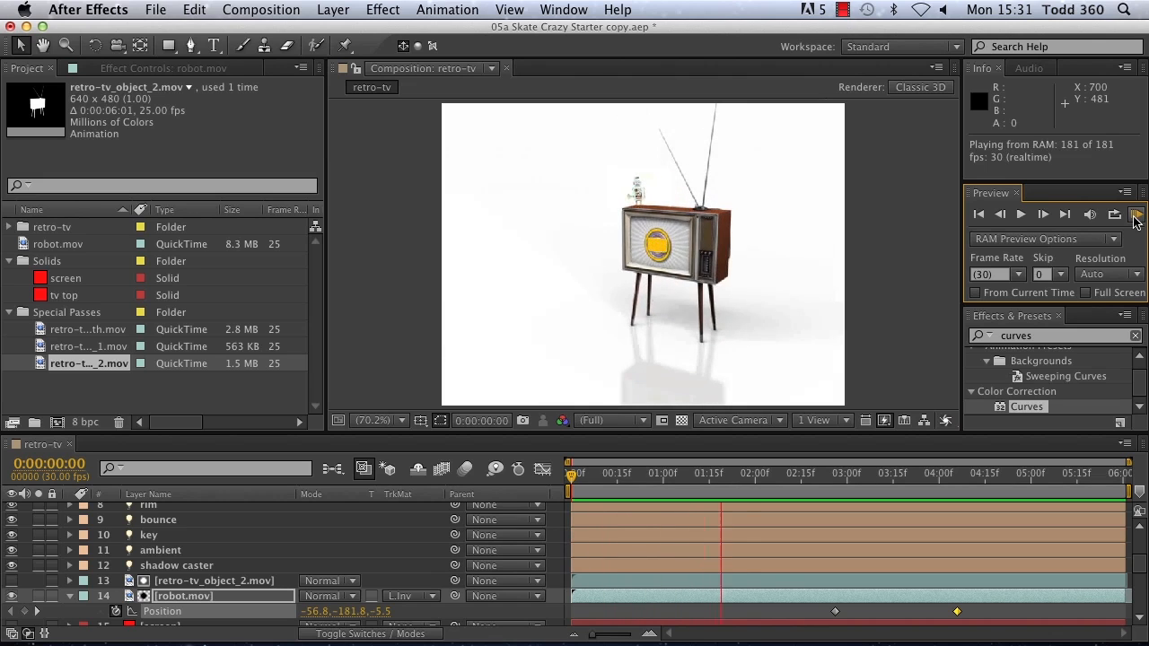
left_click(1136, 220)
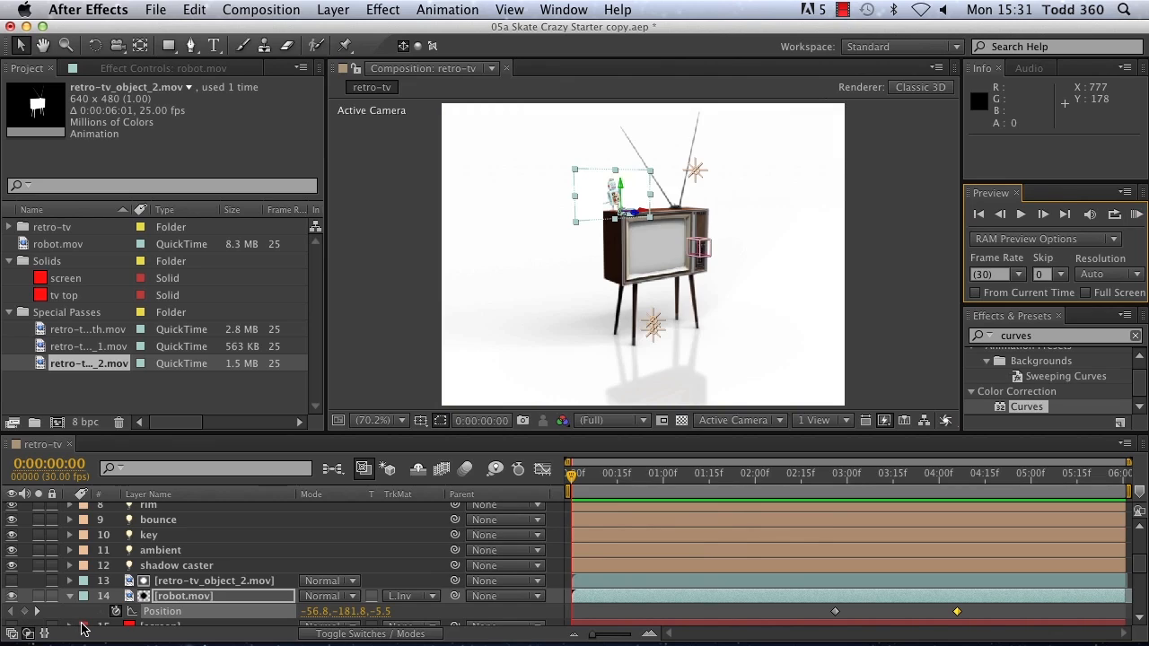
Step: Keyframe robot.mov's opacity at 0% on 0:00:00:00 and 0:00:02:15, and at 100% on 0:00:02:16
key("t")
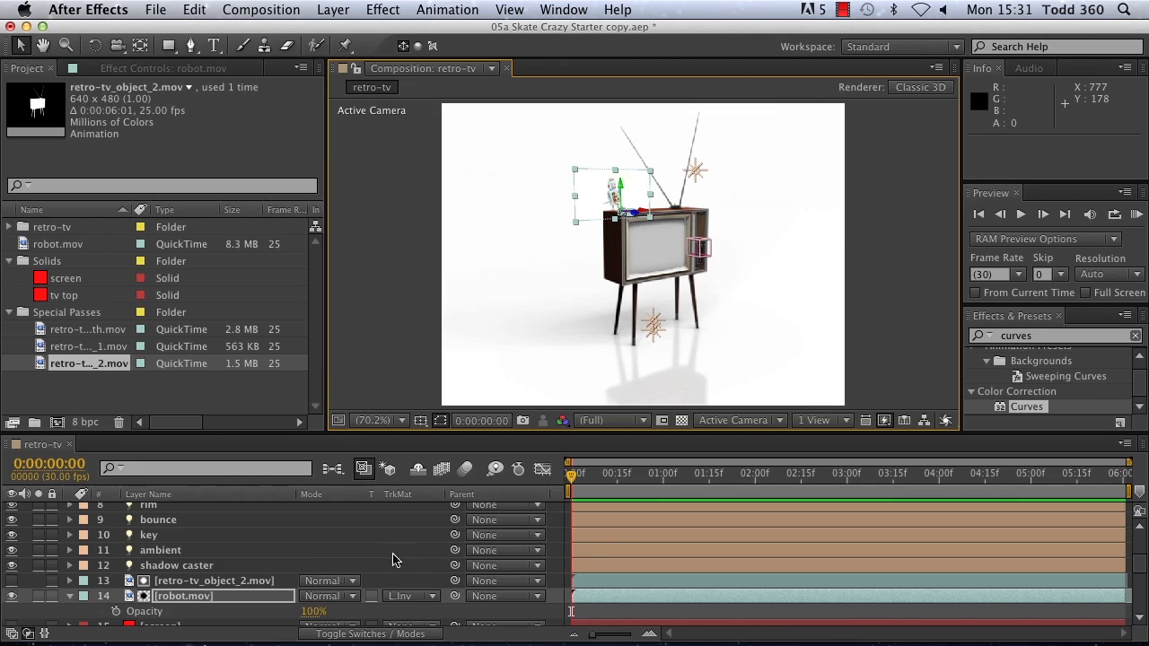
left_click(115, 611)
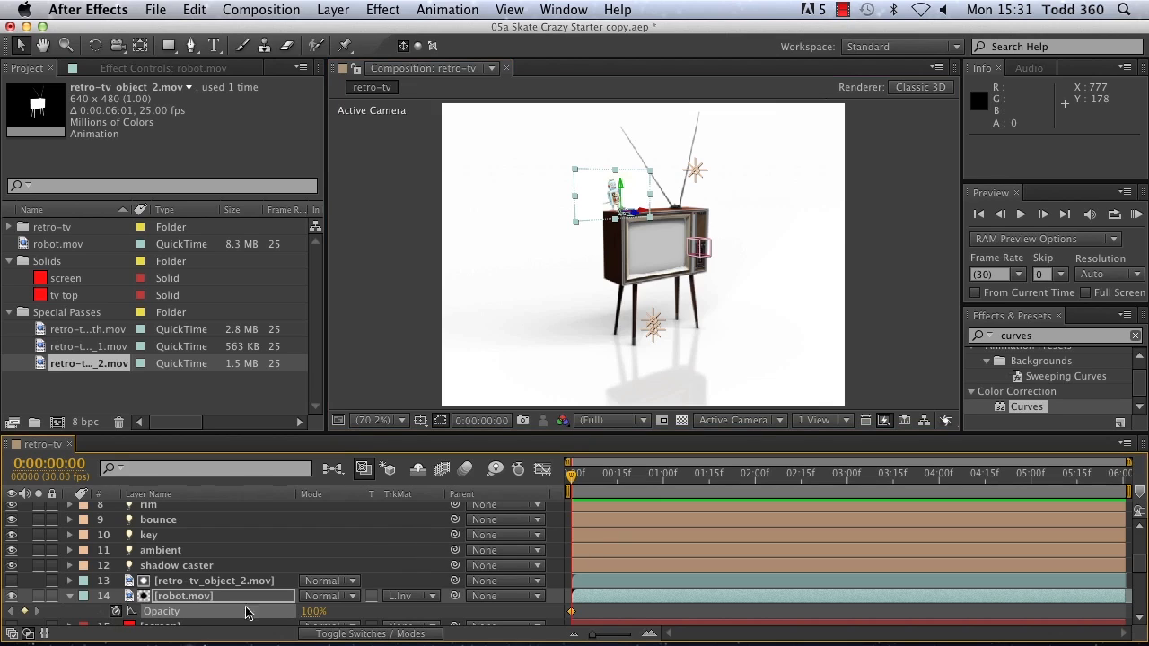
left_click_drag(327, 615, 304, 615)
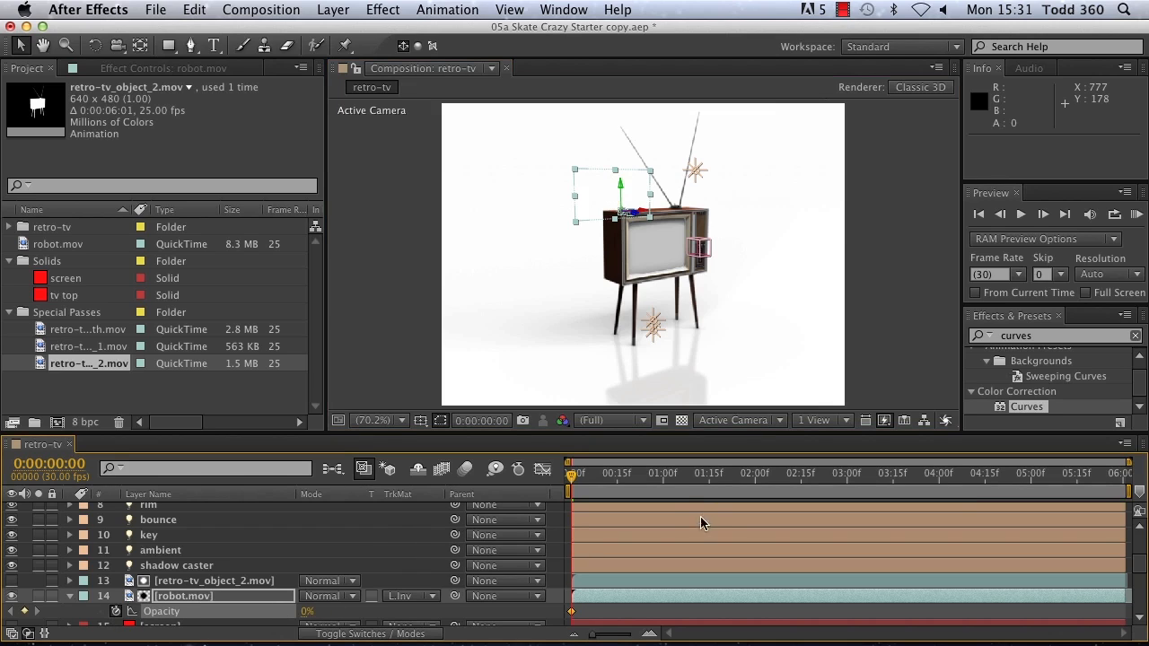
left_click_drag(572, 483, 805, 492)
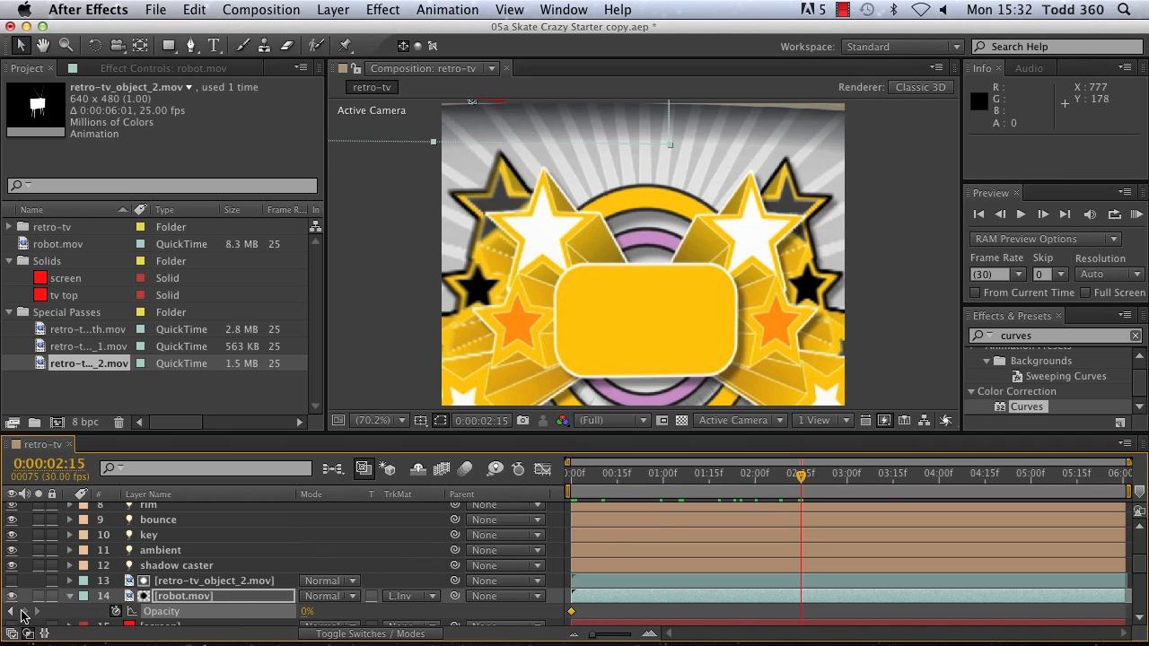
left_click(1042, 215)
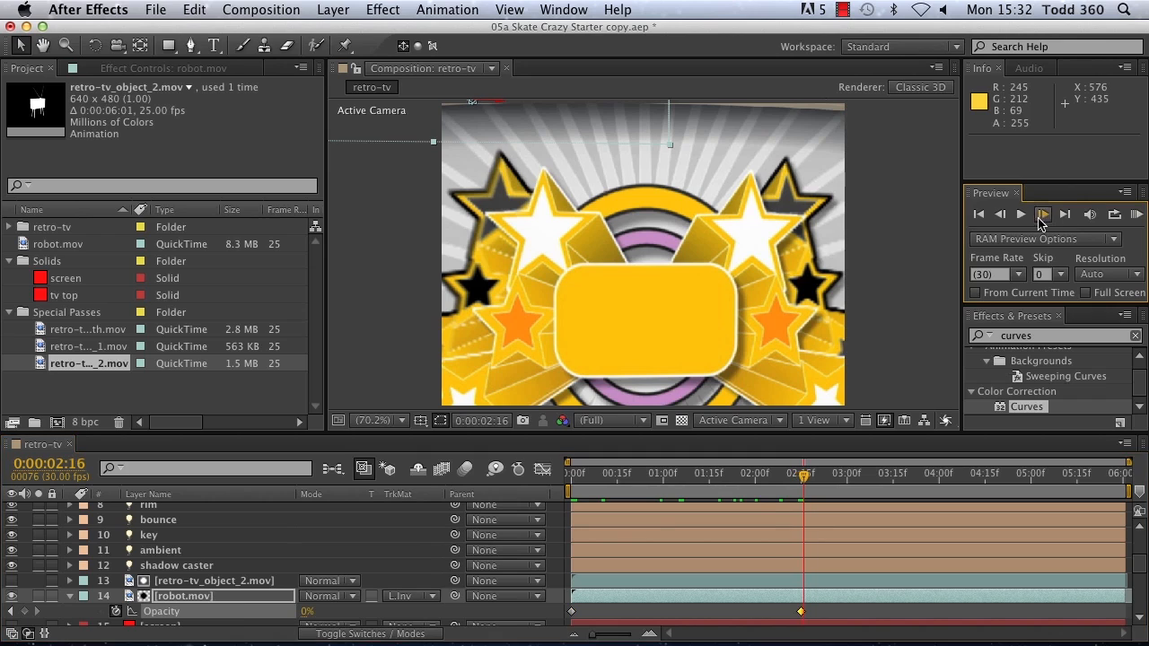
left_click_drag(308, 613, 501, 618)
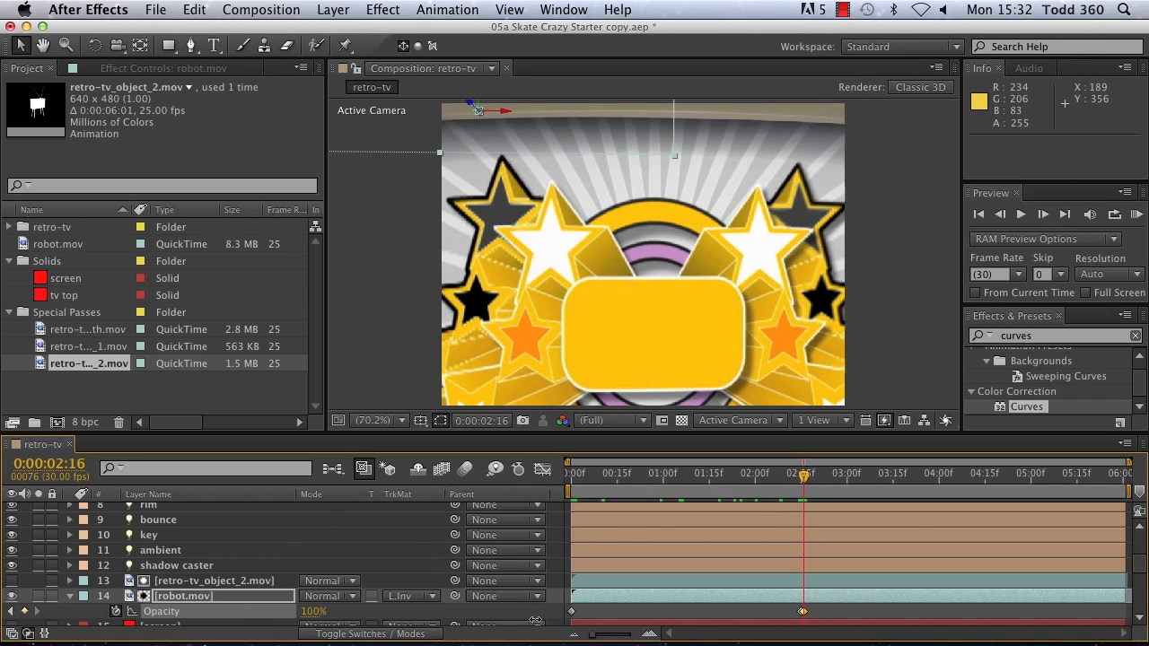
Step: Run RAM previews from the first frame to check when the robot appears
left_click(978, 215)
left_click(1134, 215)
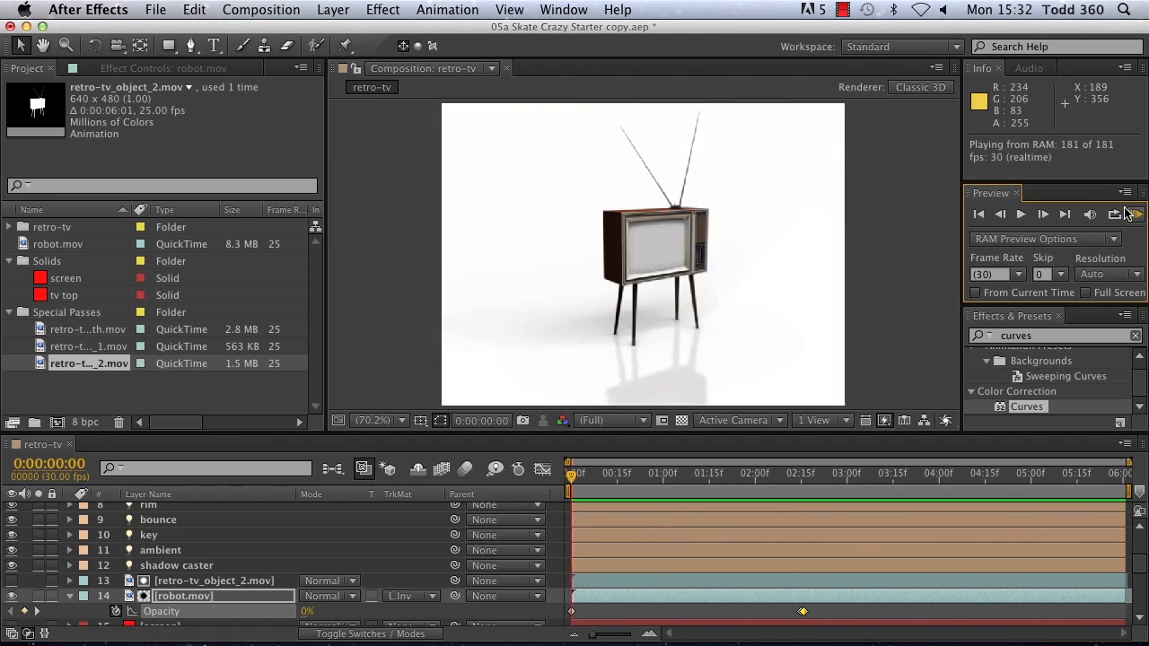
left_click(1136, 217)
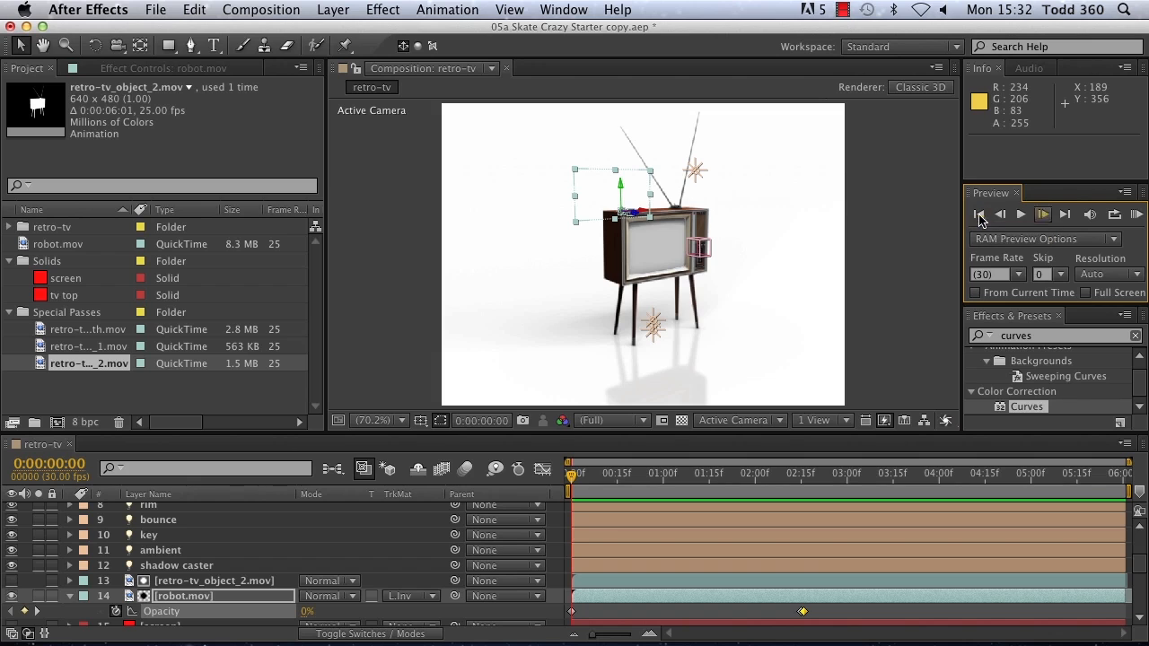
left_click(1135, 218)
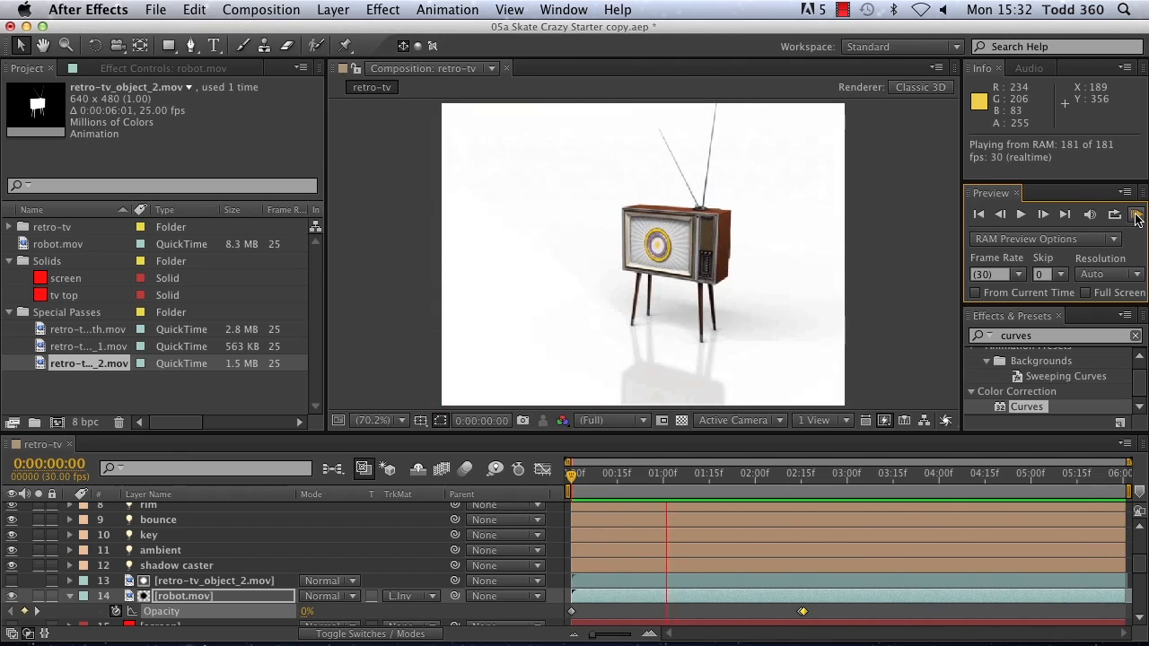
left_click(1136, 218)
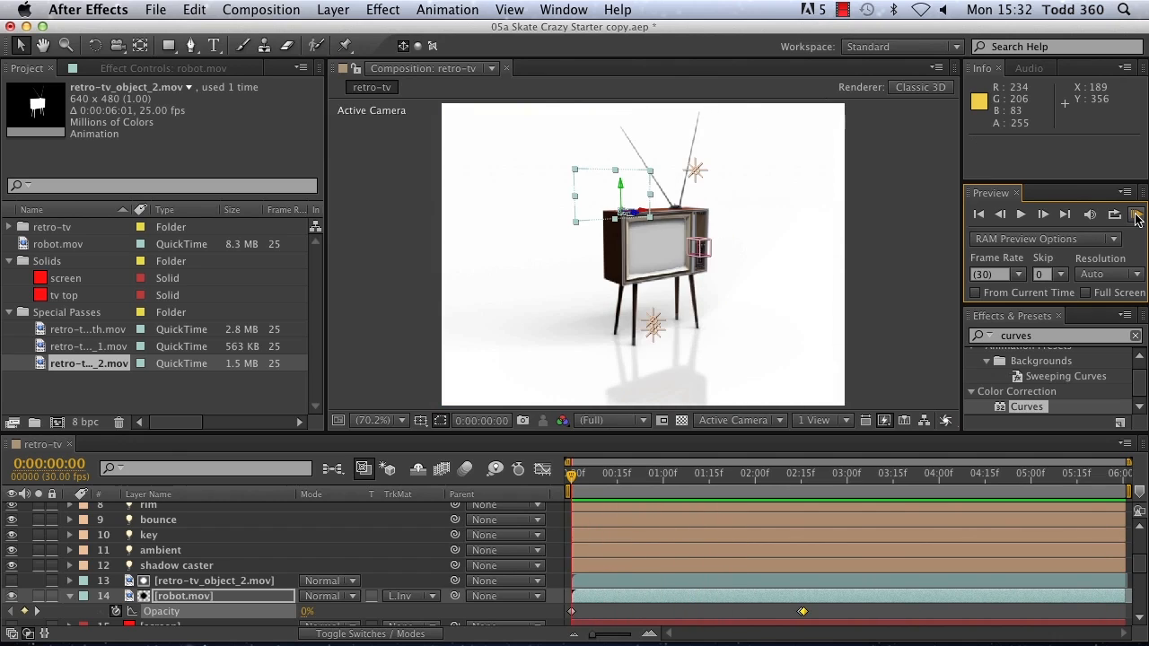
Step: Make the screen solid layer visible, import retro-02.mov and replace the solid with that footage
scroll(31, 600, "down", 3)
left_click(11, 581)
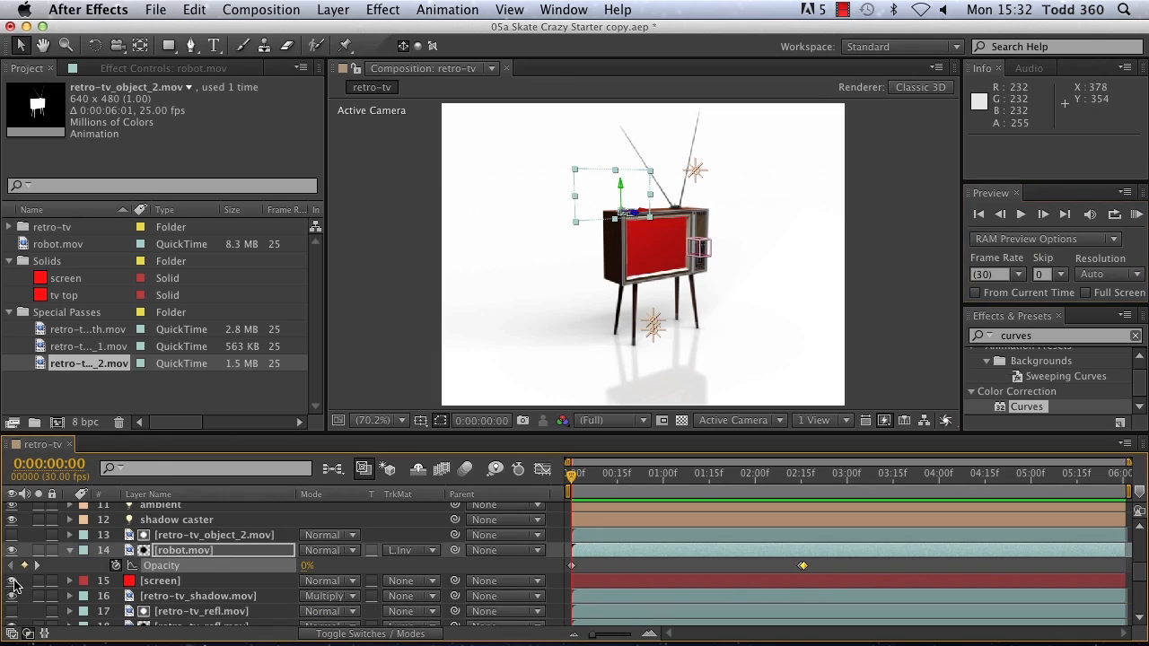
left_click(170, 583)
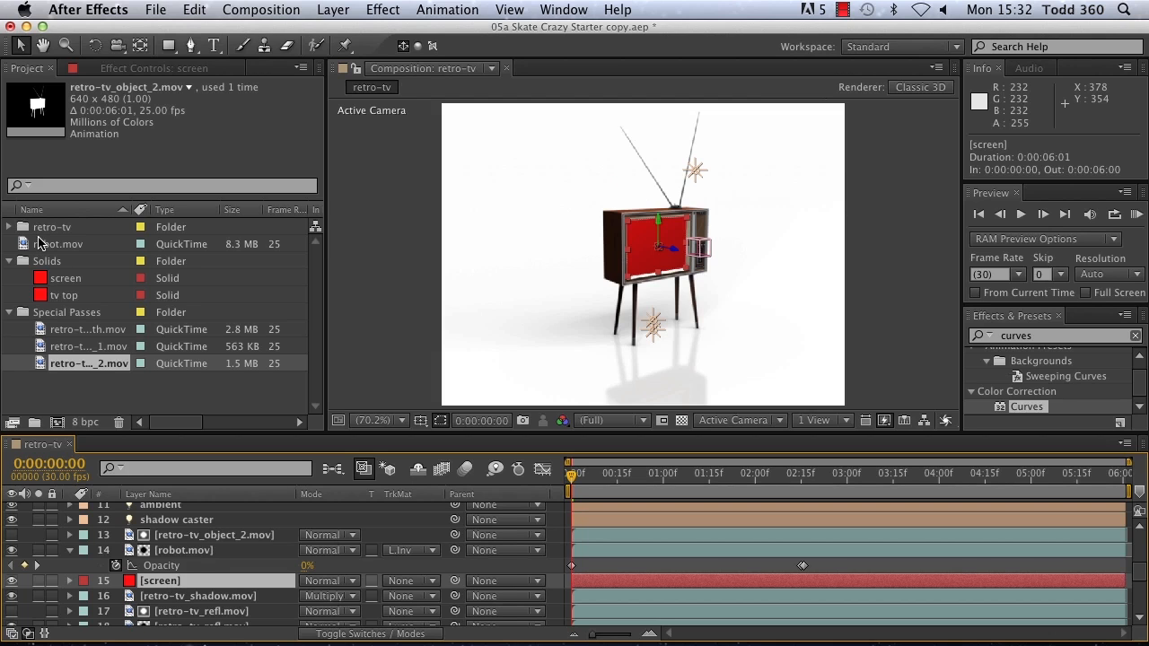
double_click(99, 391)
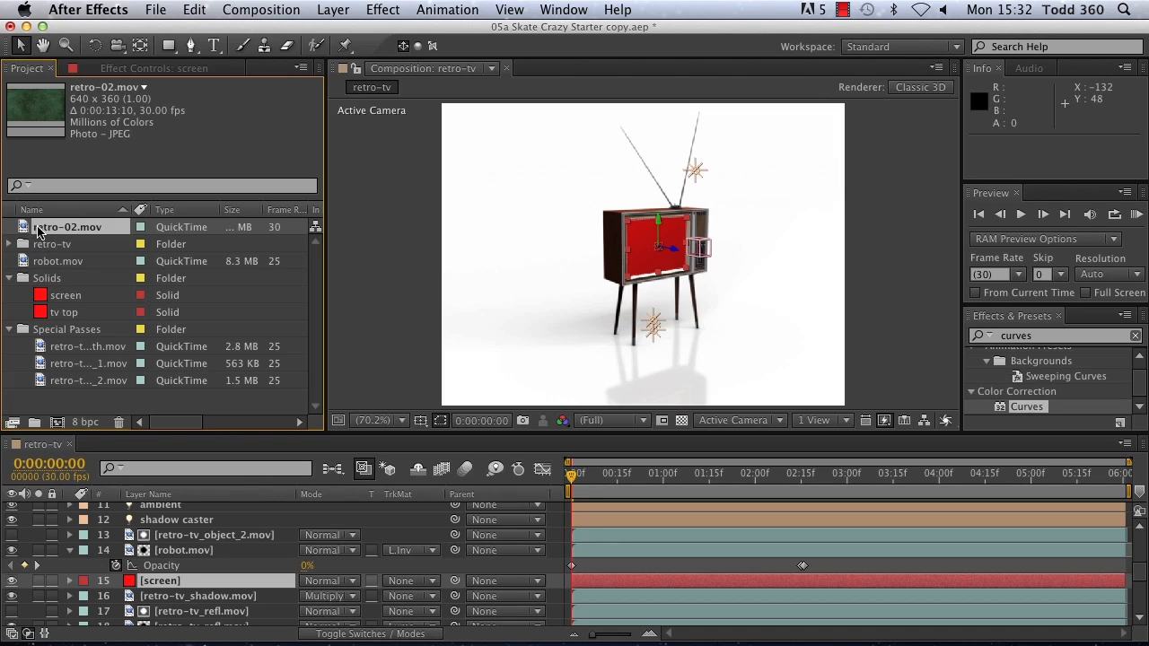
left_click_drag(38, 232, 166, 586, "alt")
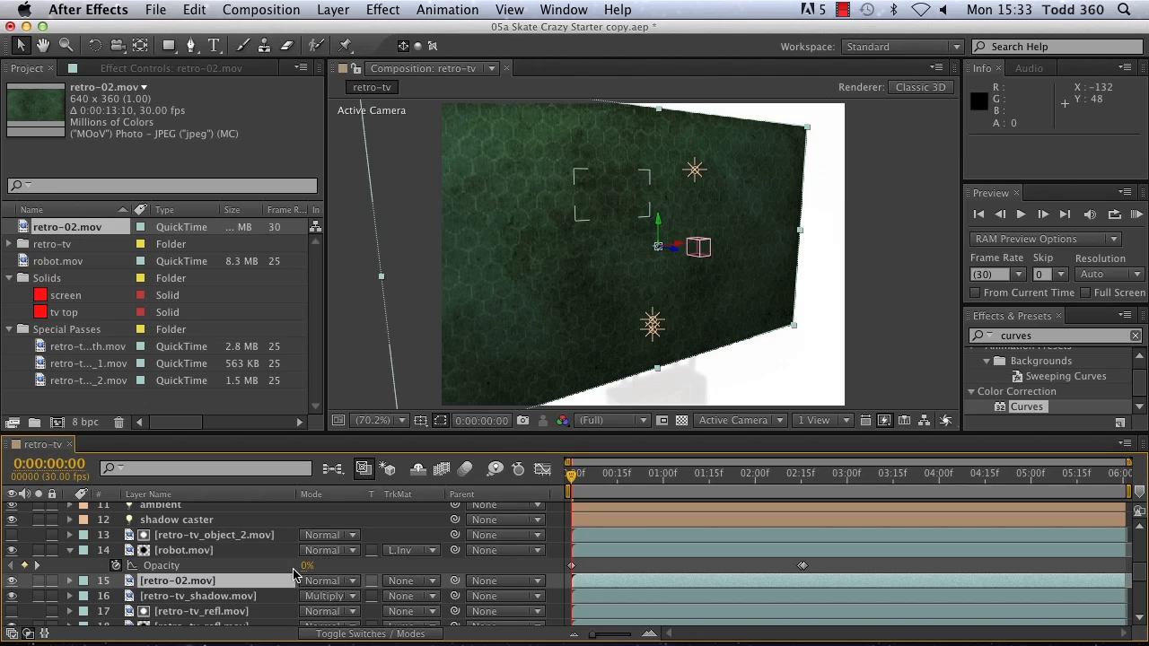
Step: Scale the retro-02.mov layer to 18, 20, 20%, checking the fit at 0:00:04:25 and toggling its visibility to compare
key("s")
left_click_drag(326, 602, 244, 582)
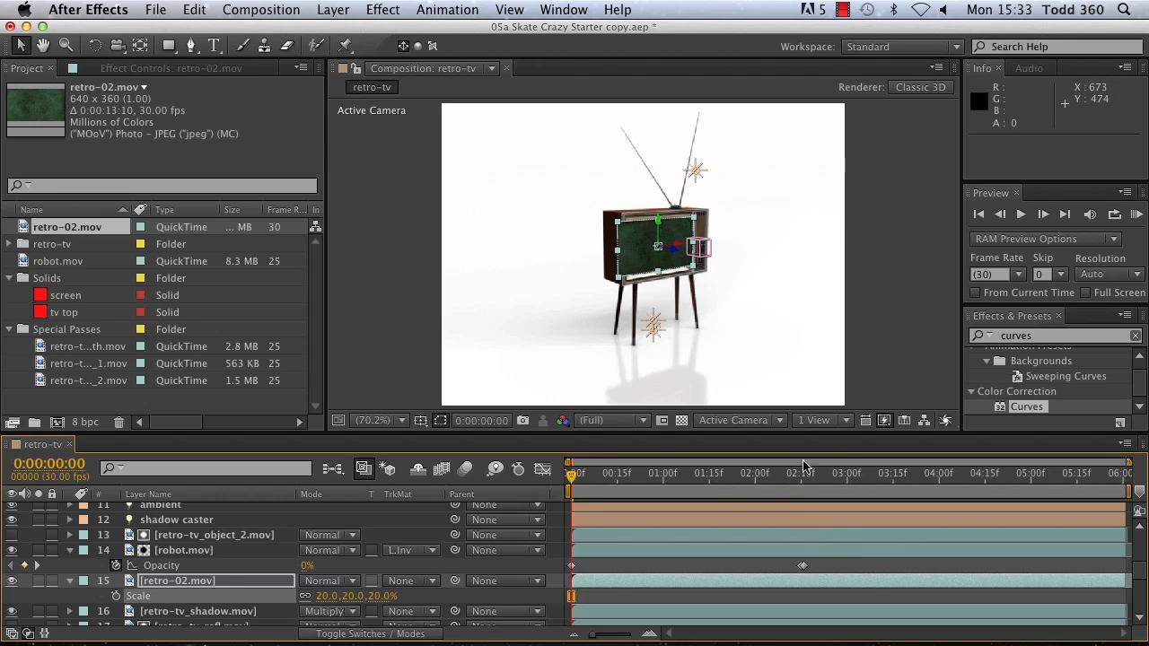
left_click_drag(573, 482, 998, 465)
left_click_drag(767, 279, 754, 281)
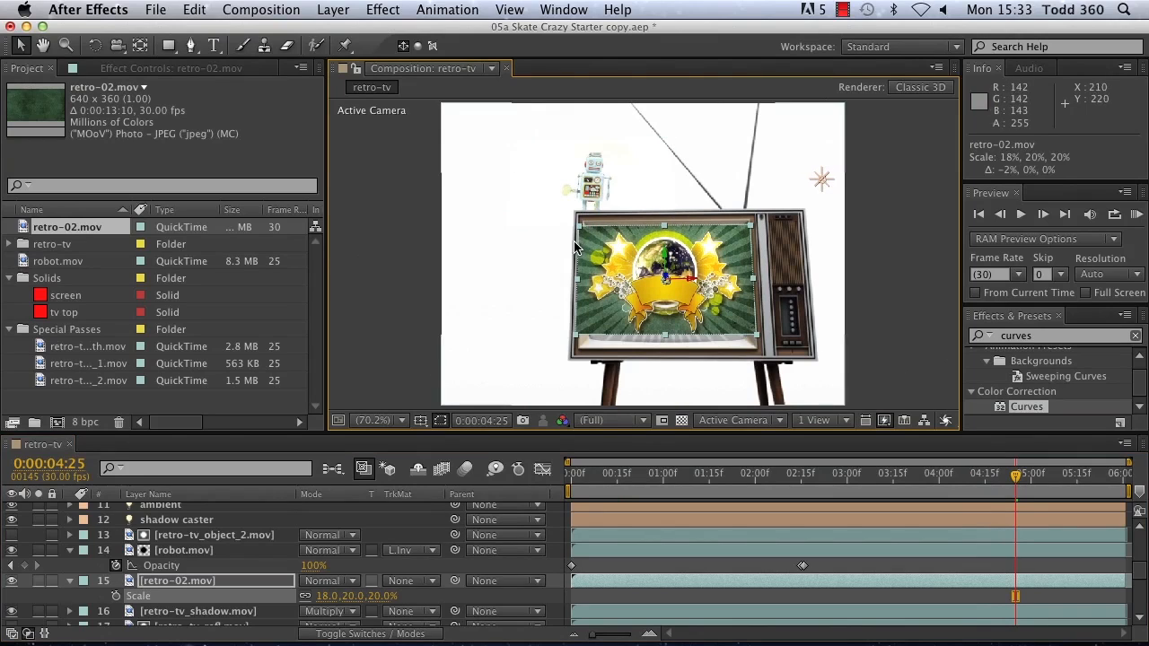
left_click(11, 580)
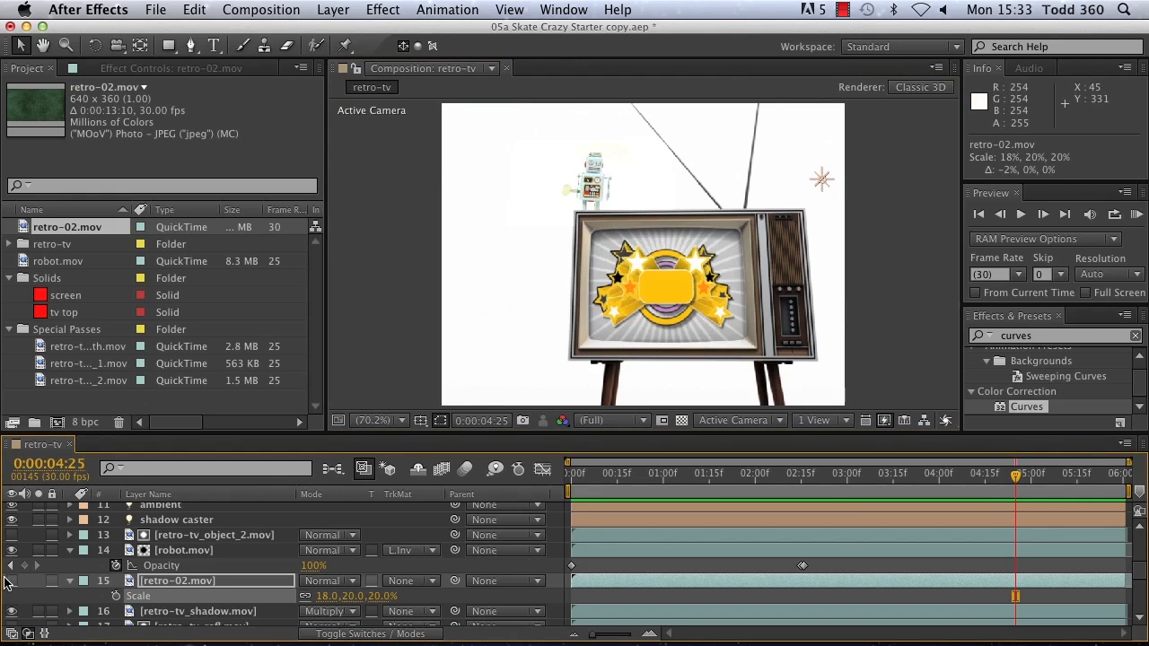
left_click(11, 581)
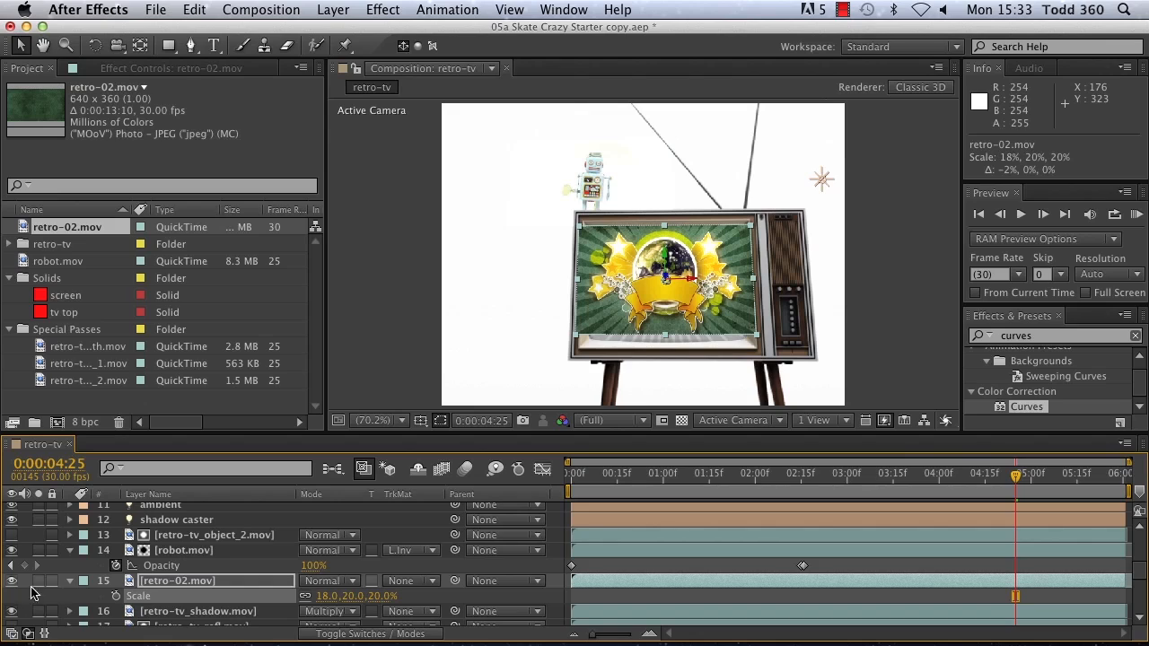
Step: Collapse the retro-02.mov and robot.mov layer properties and move retro-02.mov above the retro-tv_object_2.mov matte layer
left_click(70, 581)
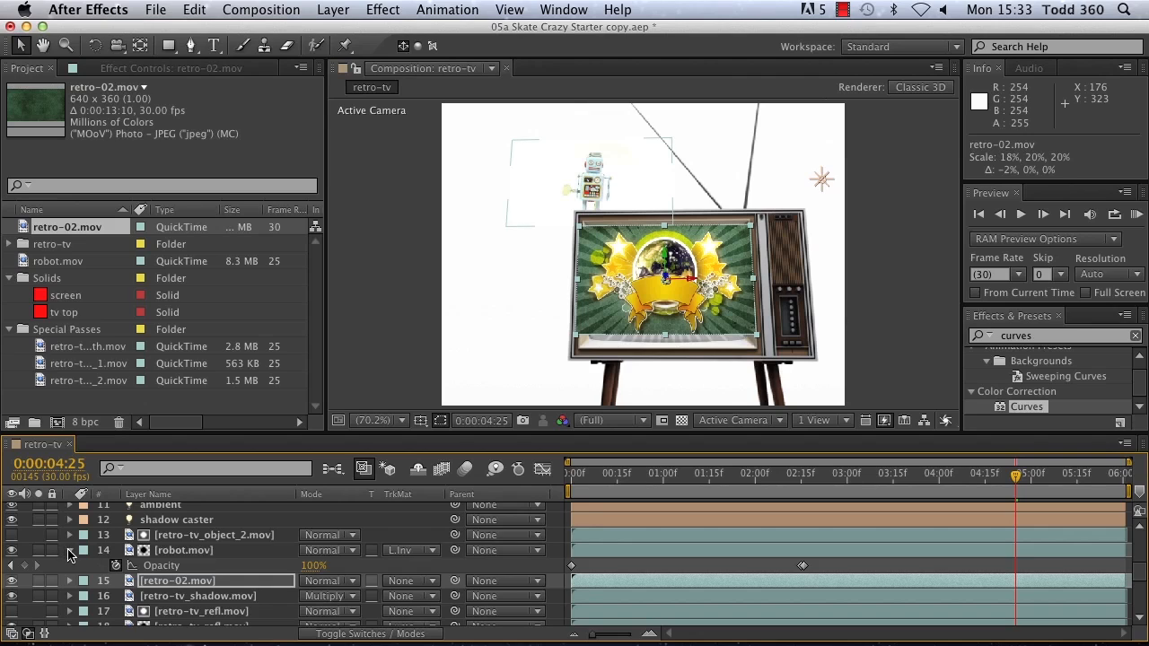
left_click(70, 551)
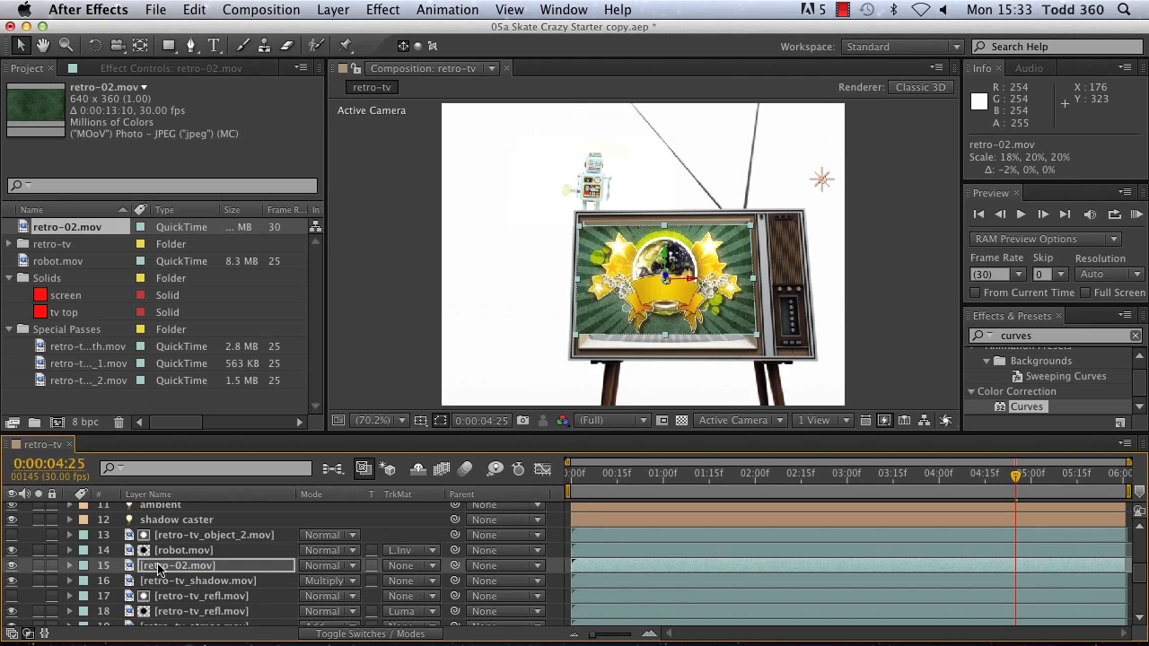
left_click_drag(167, 568, 172, 530)
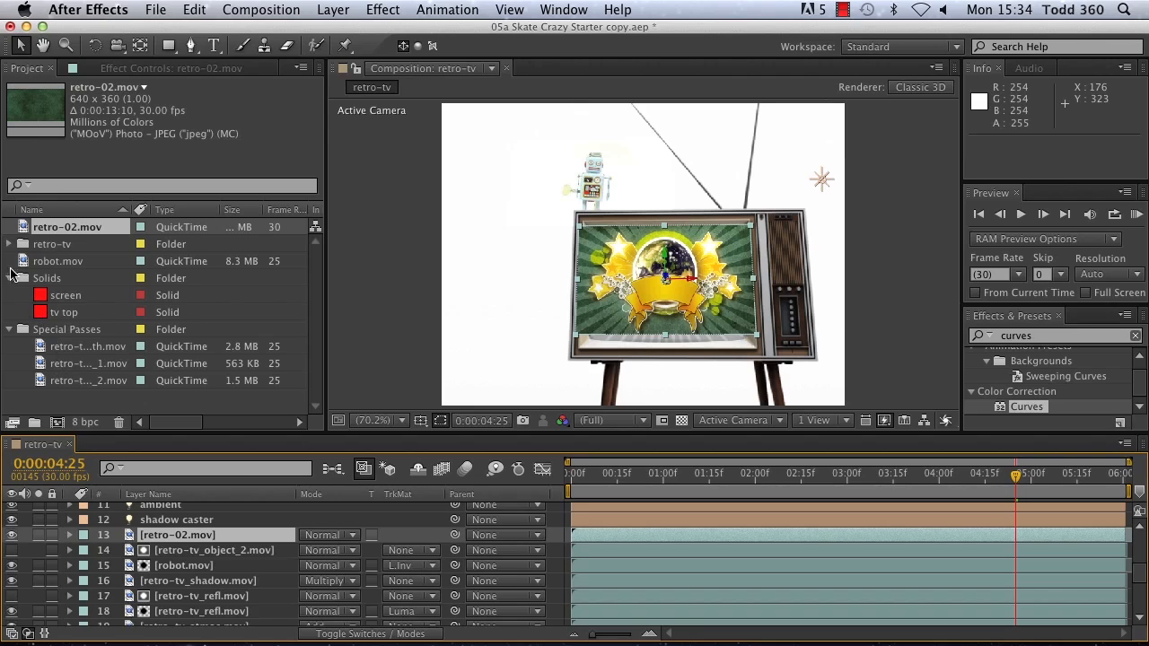
Step: Add retro-tv_object_1.mov directly above the retro-02.mov layer and set the retro-02.mov track matte to Luma
left_click(64, 382)
left_click(67, 366)
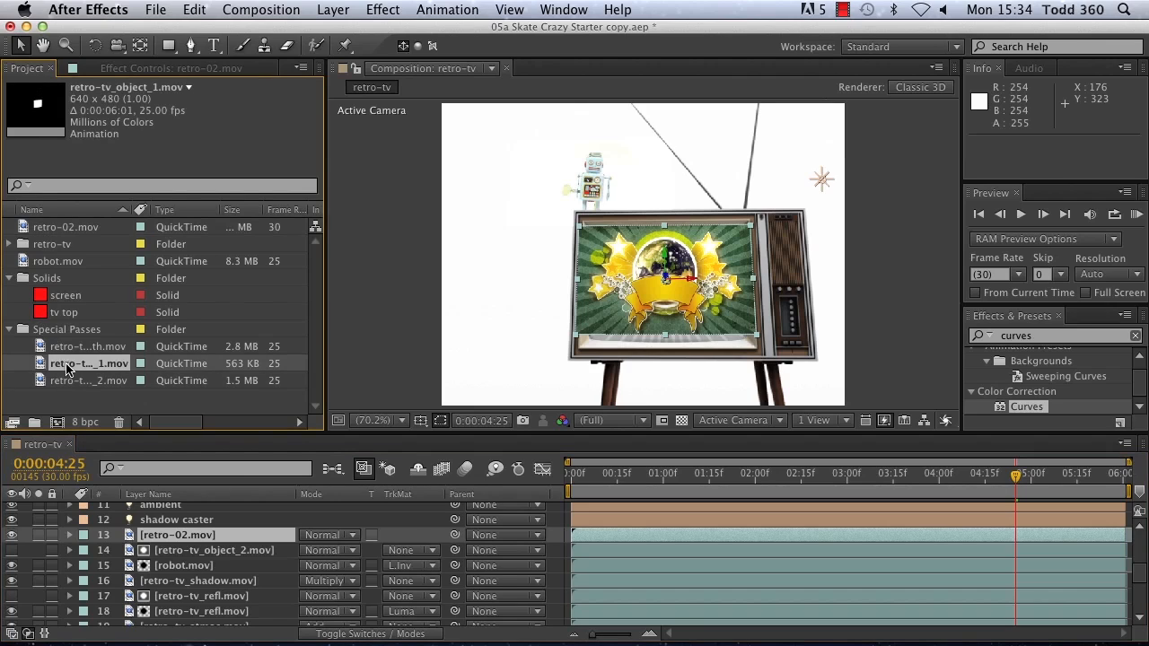
left_click_drag(57, 366, 155, 532)
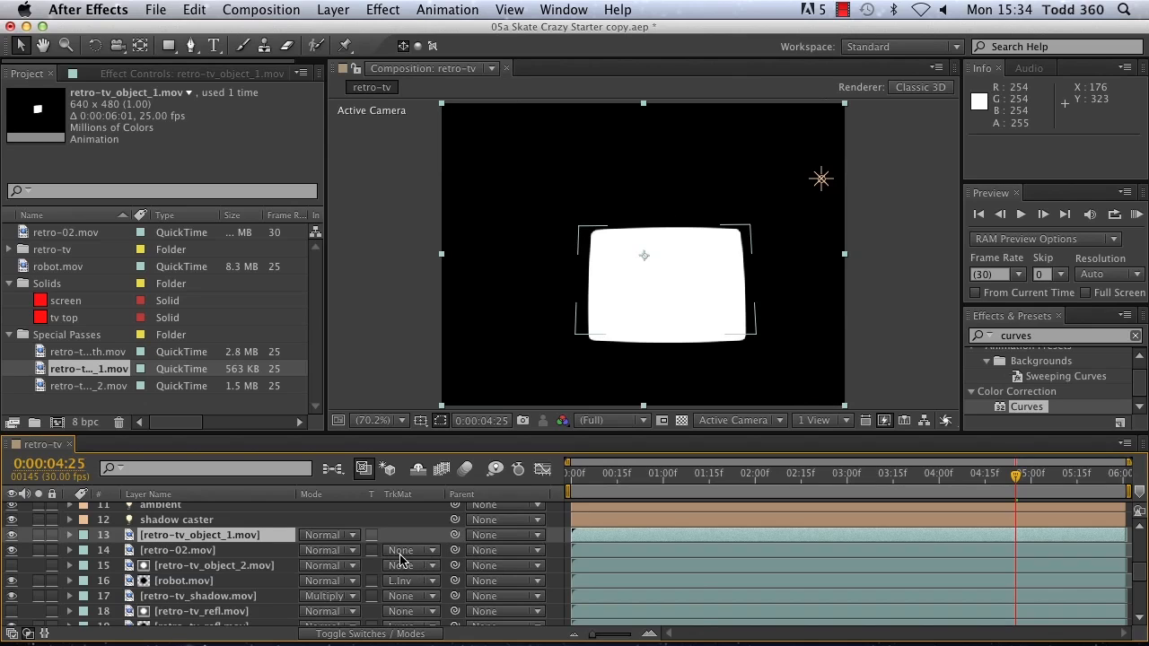
left_click(428, 551)
left_click(442, 609)
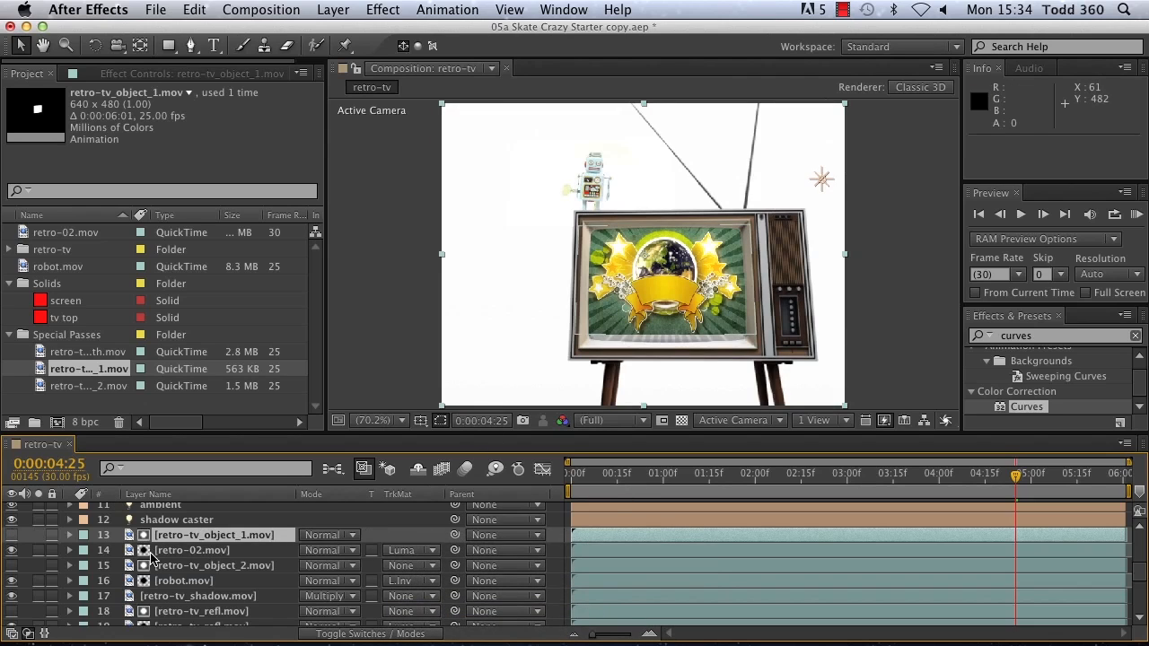
Step: Scale the matted retro-02.mov layer to 21, 23.3, 23.3% so the footage fills the TV screen
left_click(176, 552)
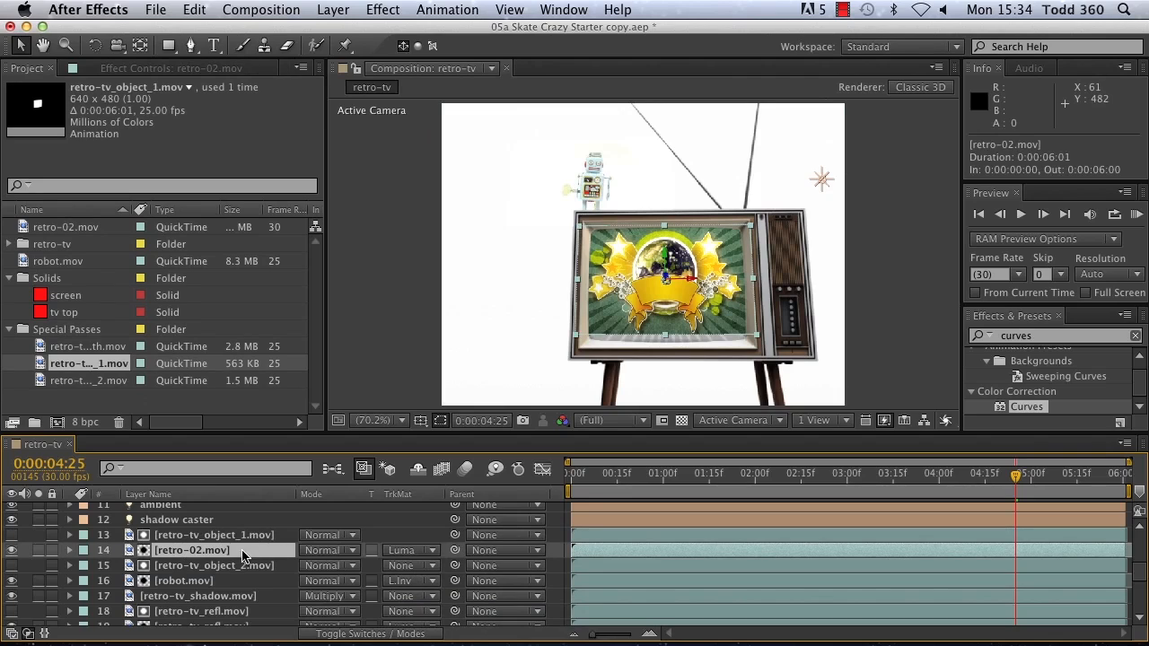
key("s")
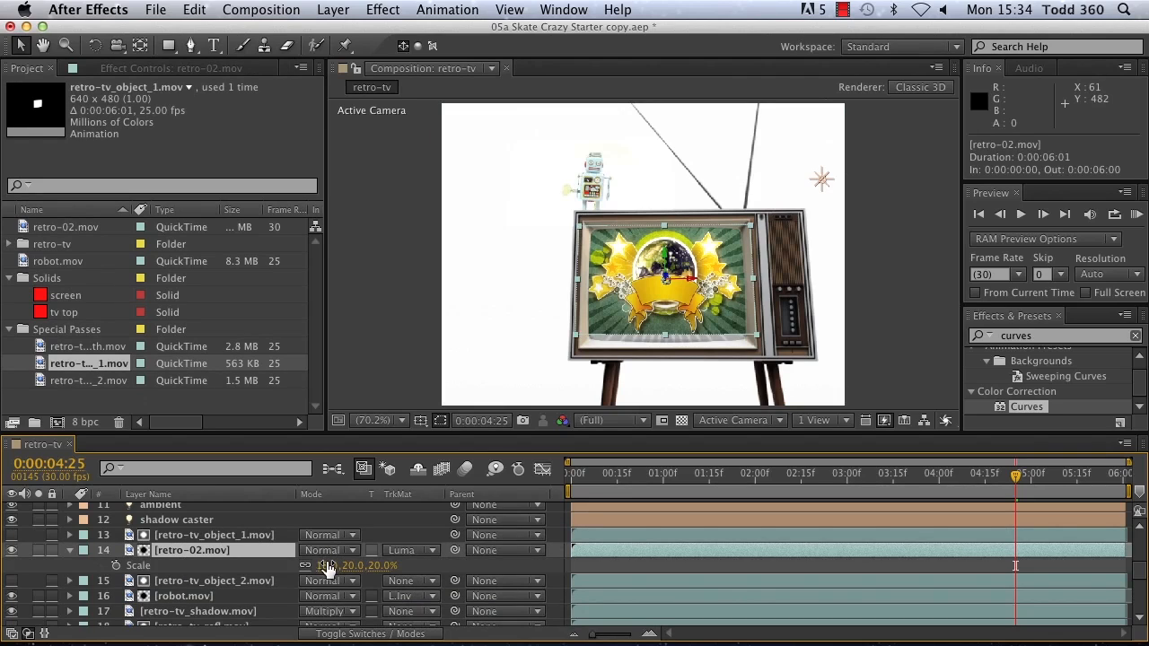
left_click_drag(327, 568, 333, 565)
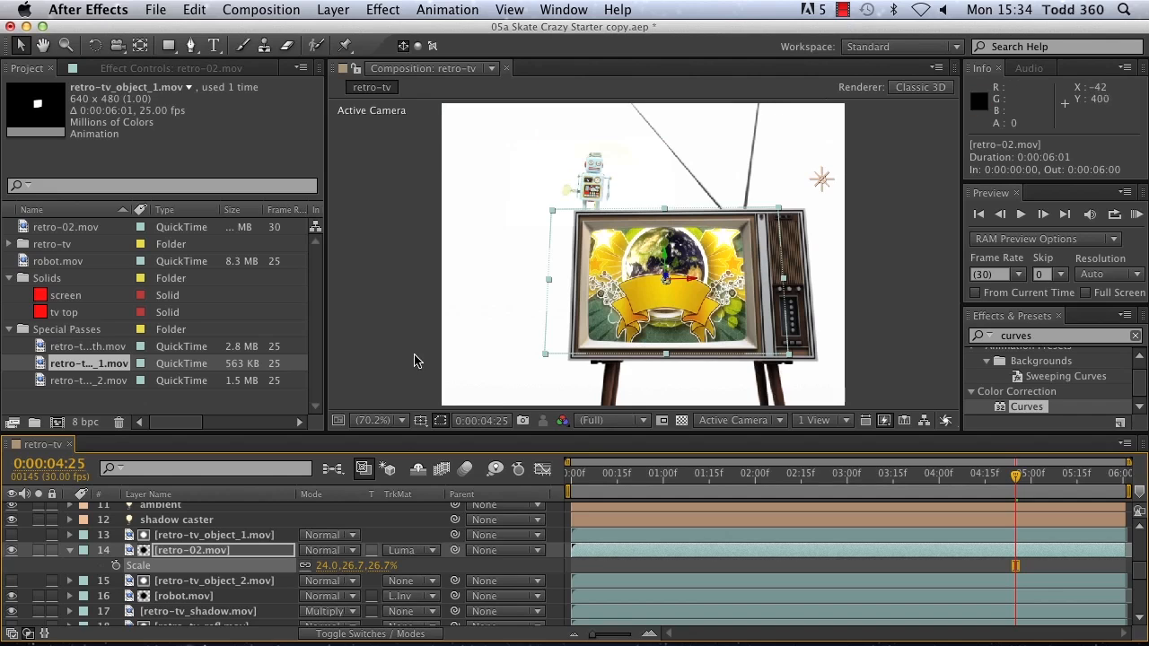
left_click_drag(326, 570, 321, 565)
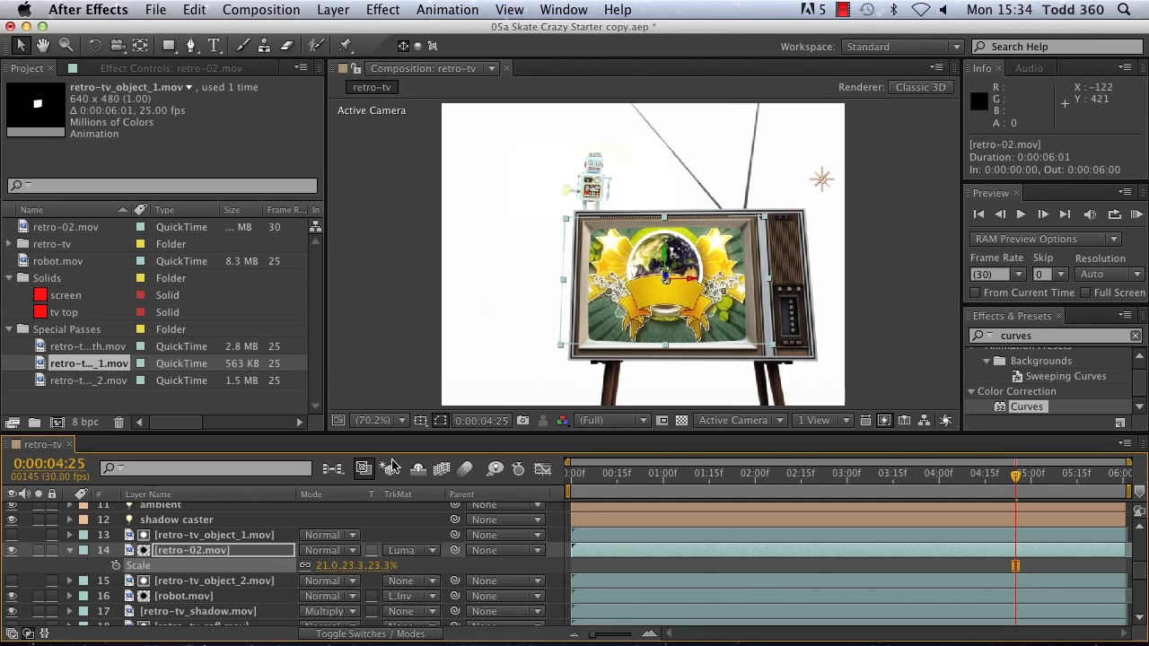
Step: Preview the composition to check the matted screen footage and return to the first frame
left_click(1020, 216)
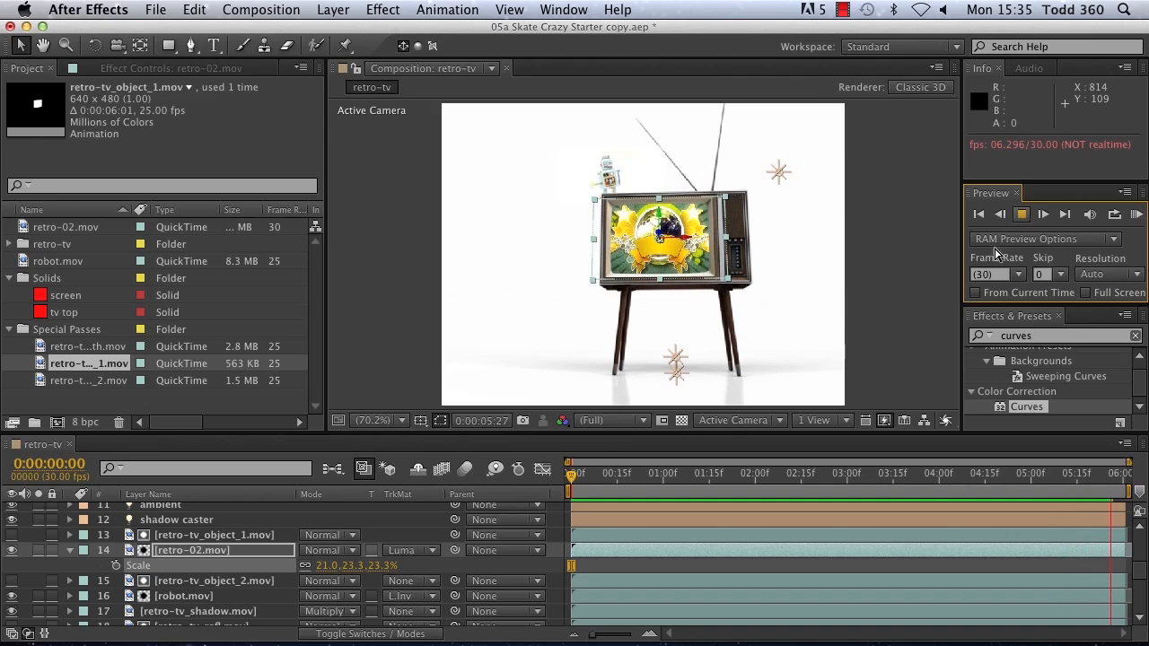
left_click(1137, 215)
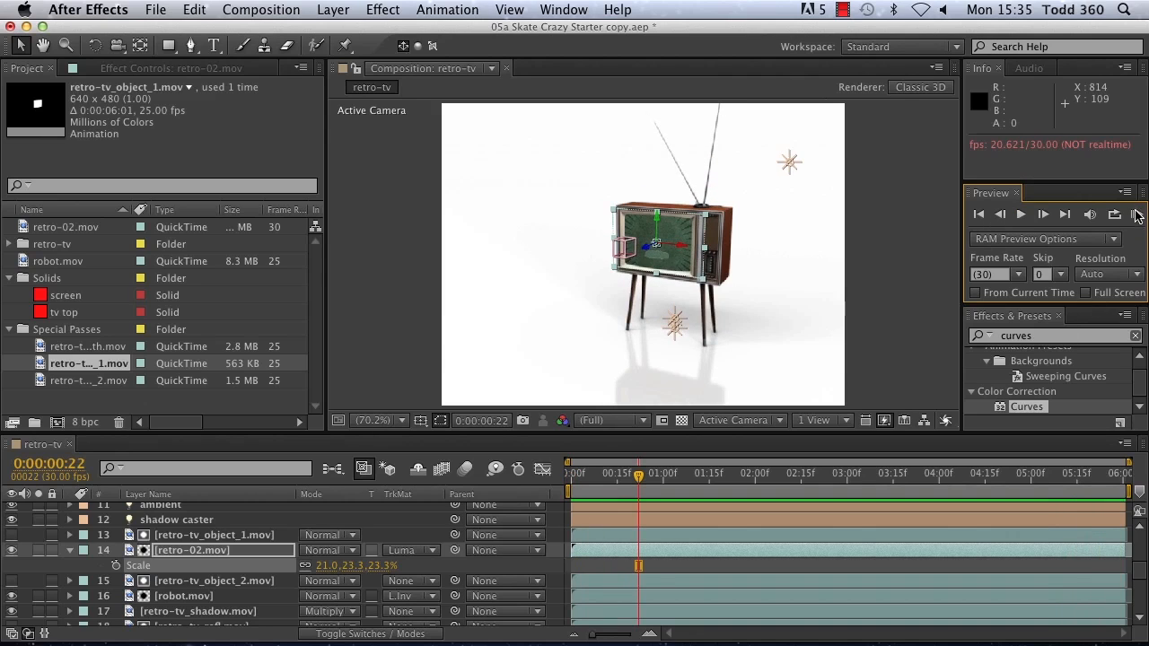
left_click(974, 215)
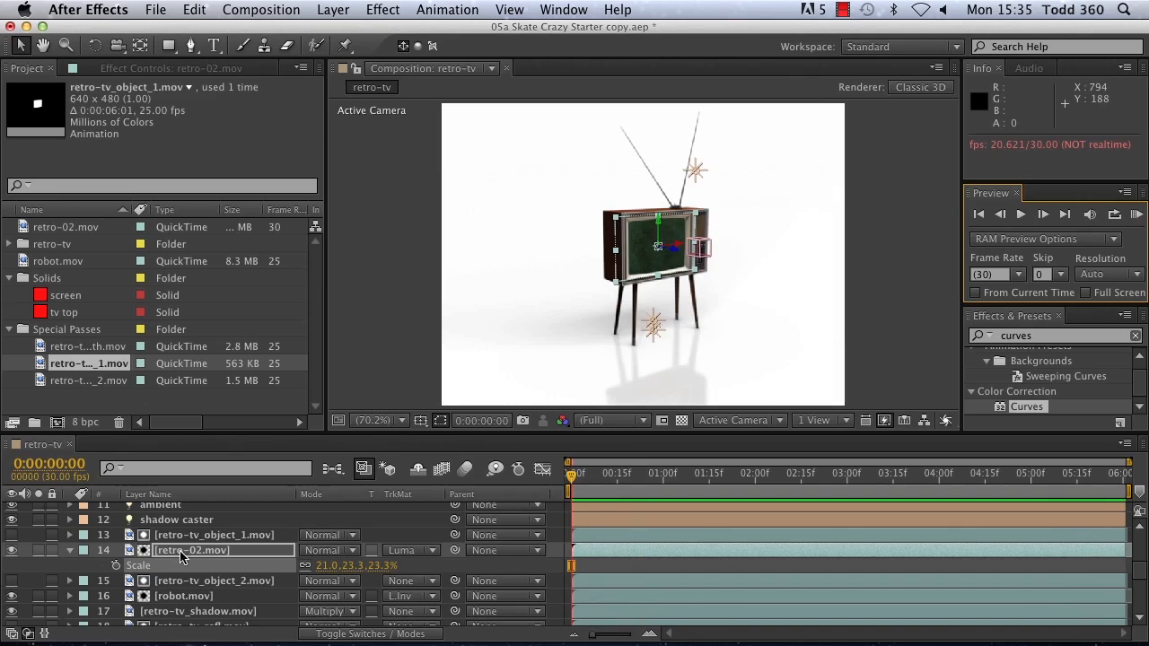
Step: Add the retro-tv_depth.mov special pass to the composition beneath the retro-tv_diffuse.mov layer
scroll(167, 557, "down", 6)
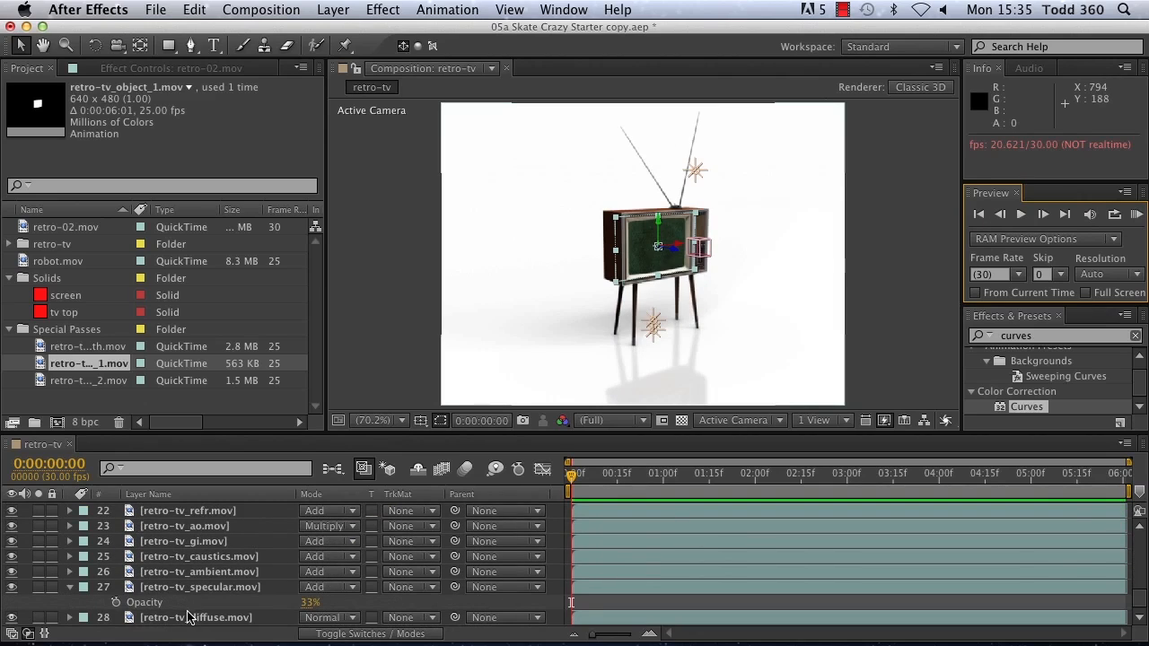
left_click(190, 617)
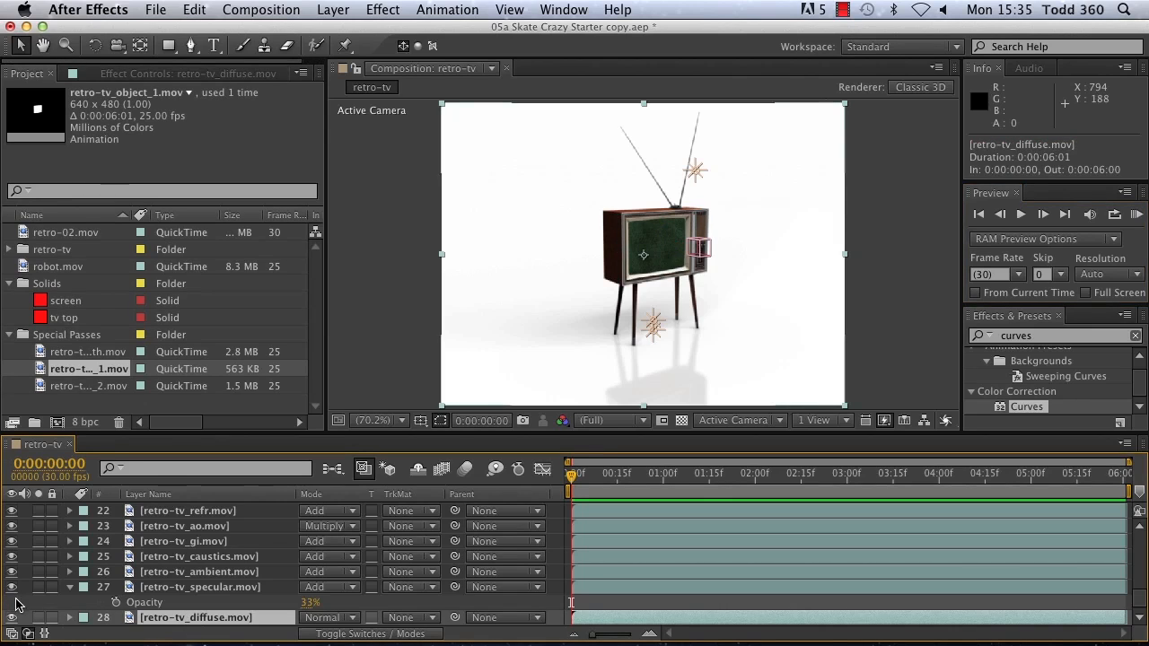
left_click(121, 353)
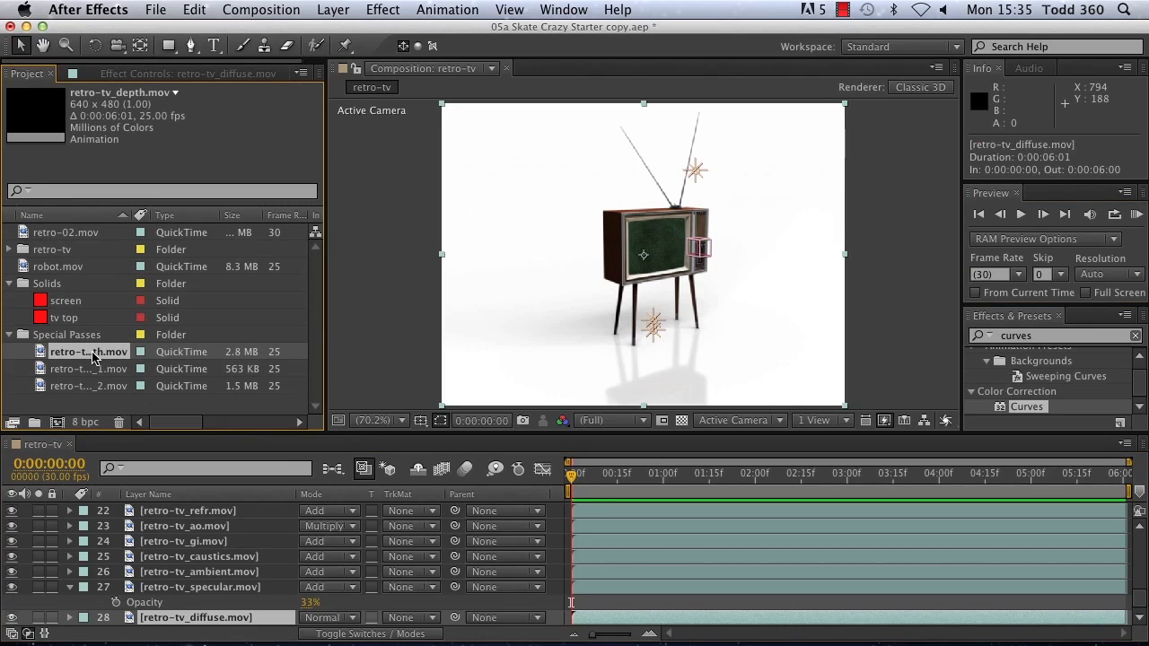
left_click_drag(92, 357, 106, 627)
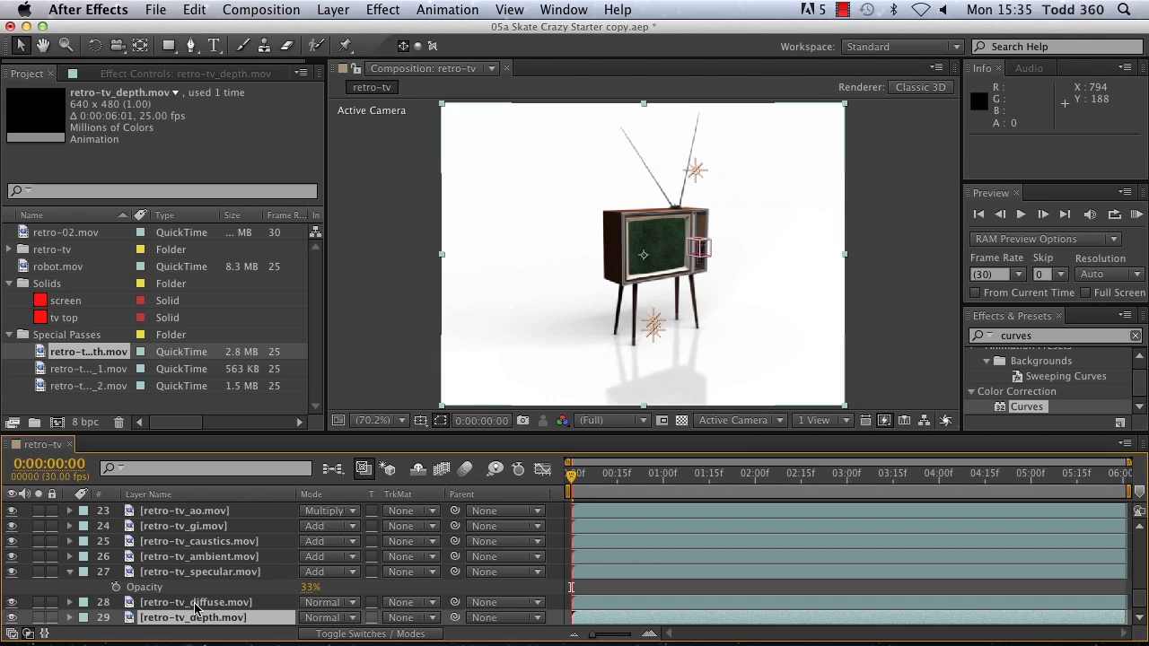
Step: Apply Camera Lens Blur to the retro-tv_diffuse.mov layer and set its blur map layer to retro-tv_depth.mov
left_click(201, 603)
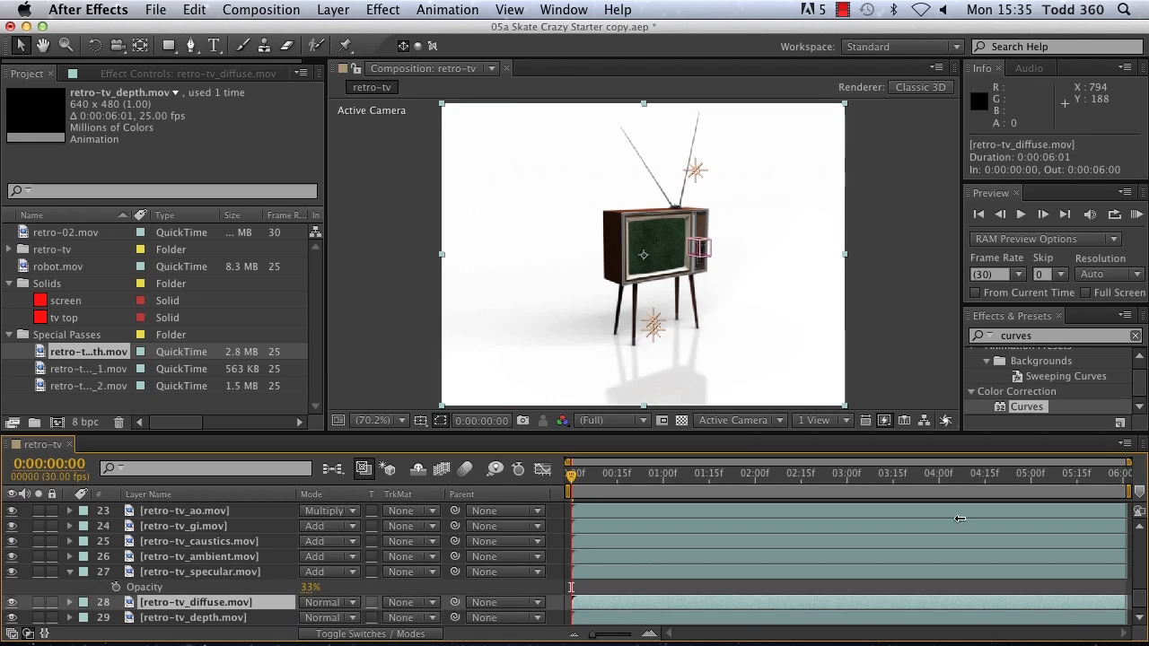
key("super+a")
type("c")
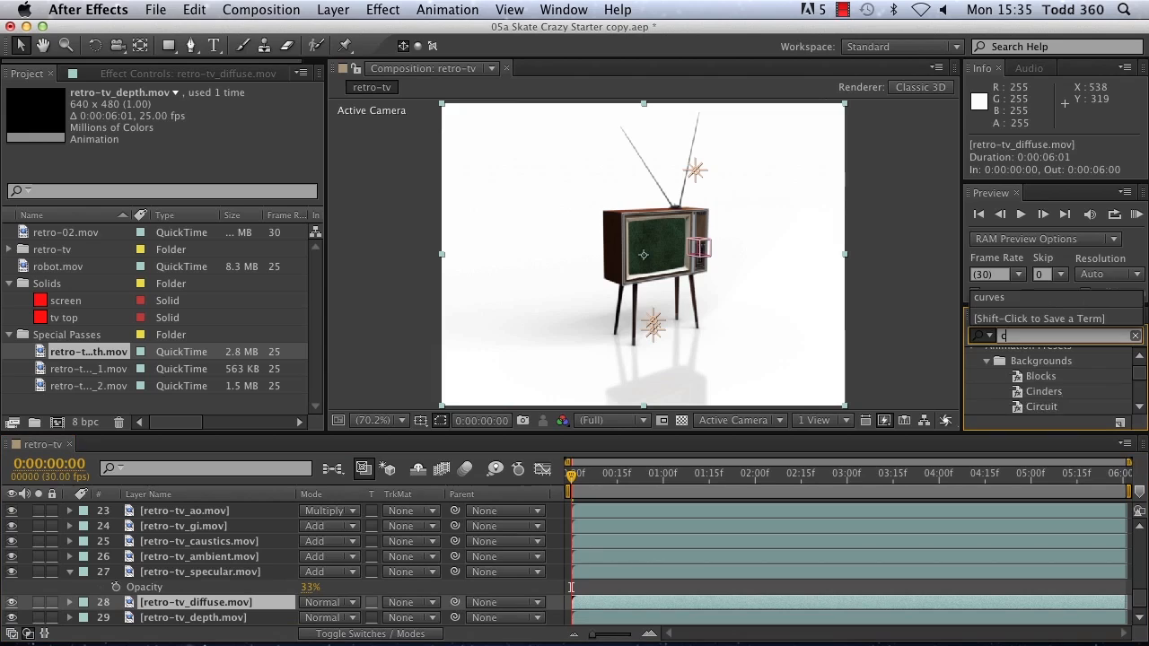
type("amera len")
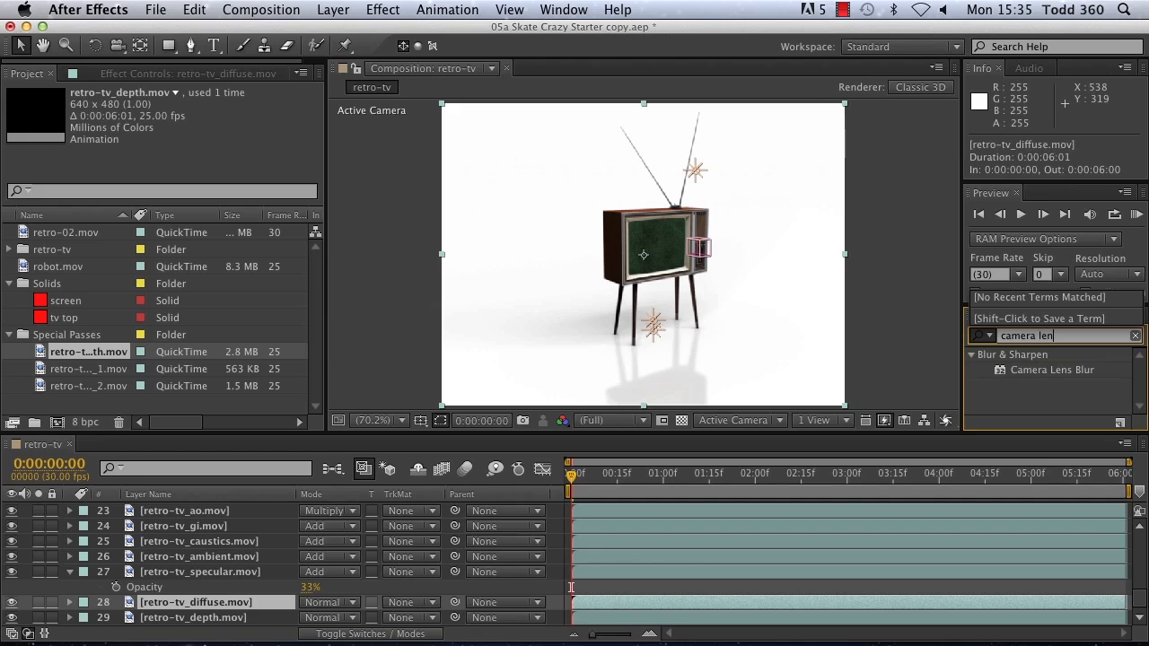
left_click(1039, 371)
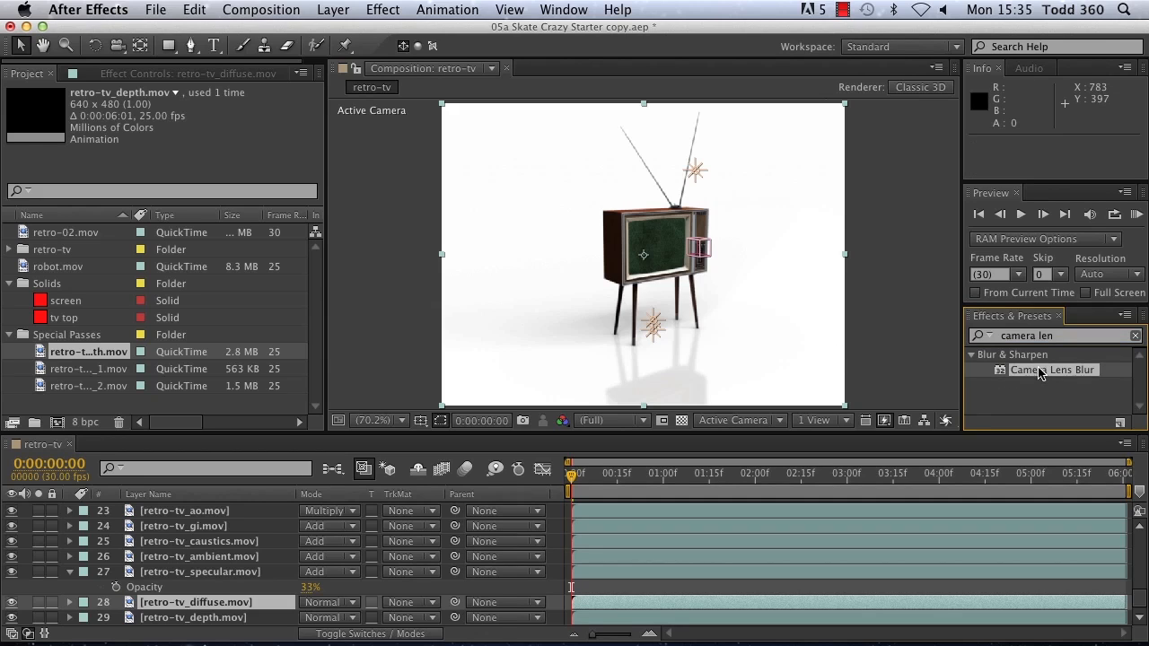
double_click(1038, 370)
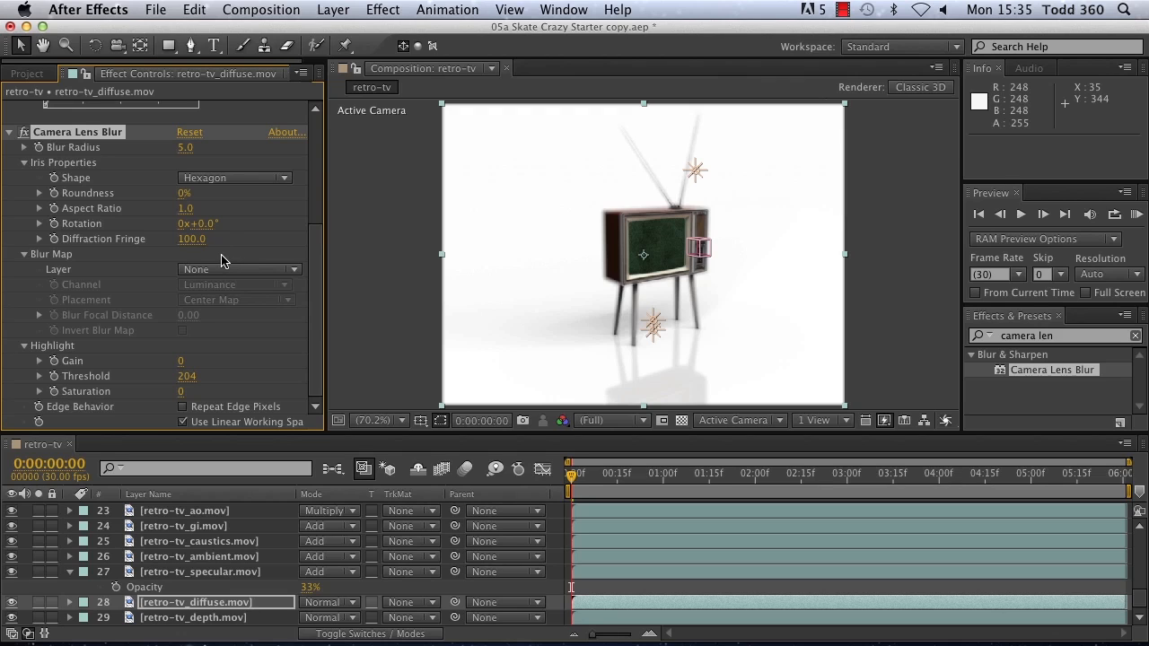
left_click(254, 270)
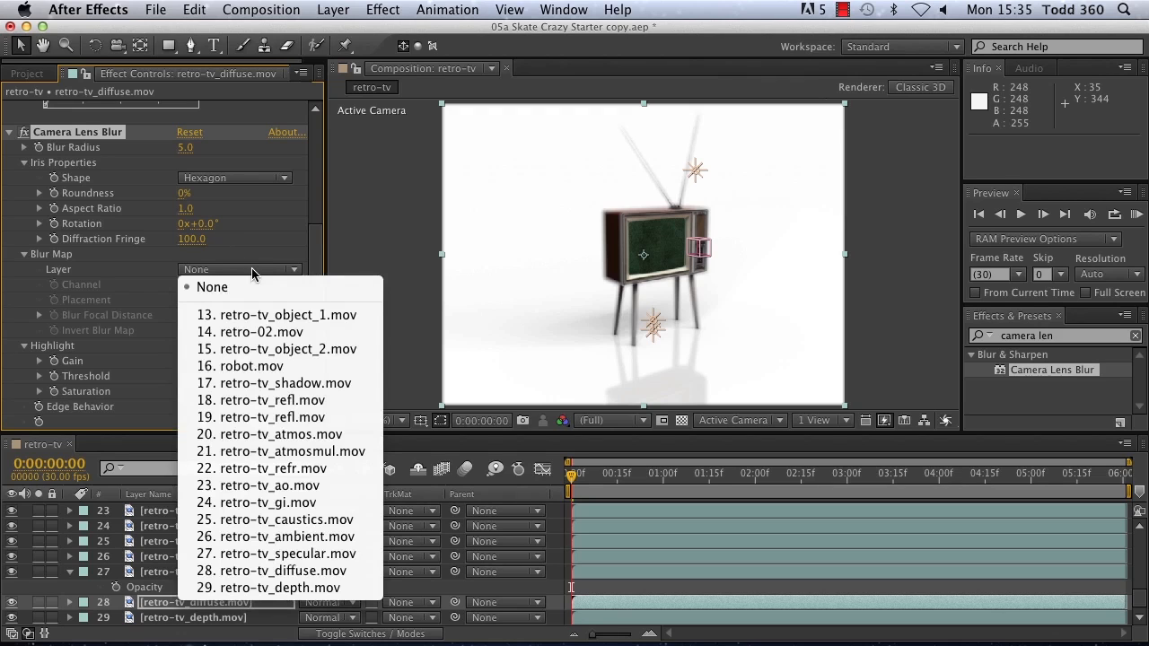
left_click(262, 589)
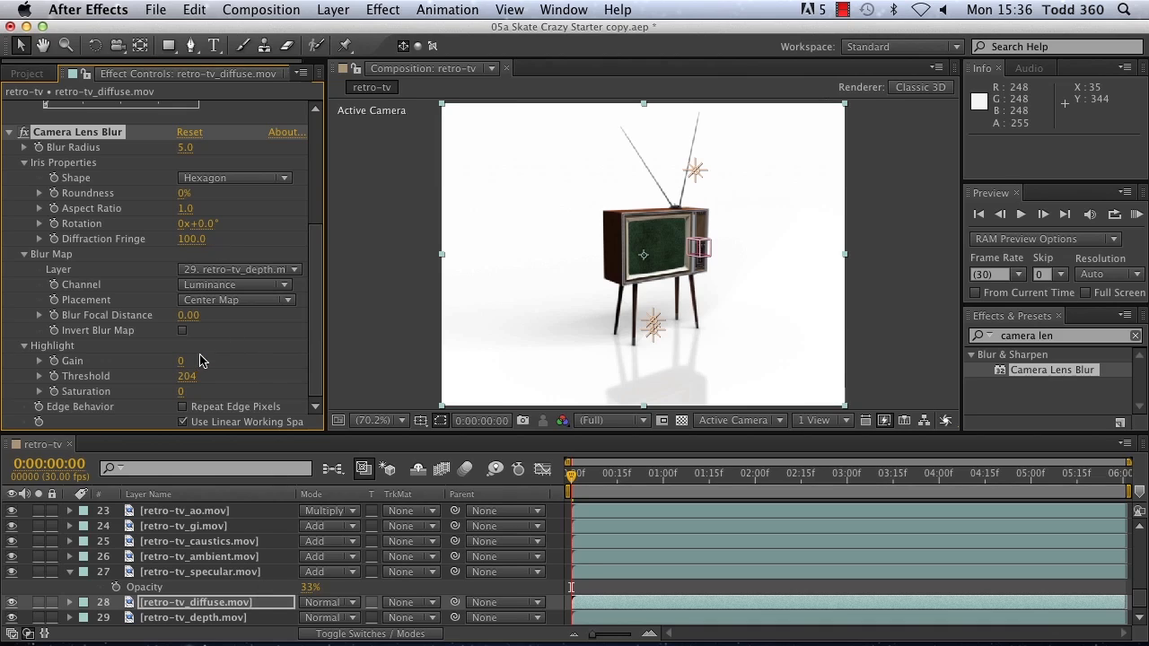
Step: Run a RAM preview to check the depth-based lens blur and return to the first frame
left_click(1135, 215)
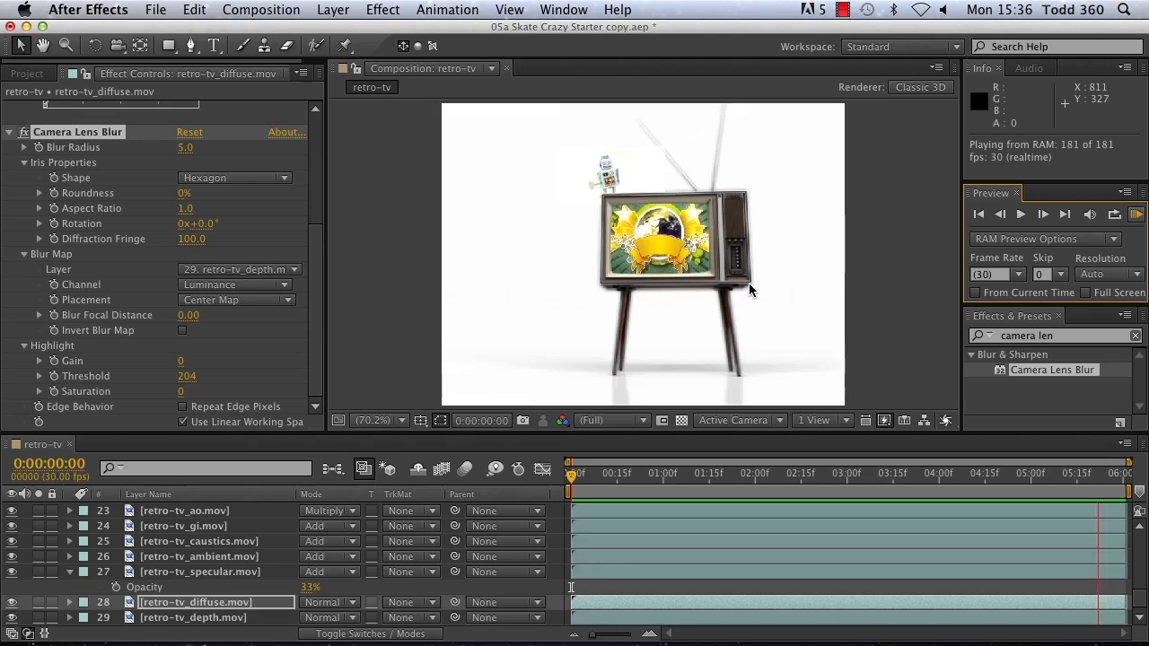
left_click(1136, 215)
left_click(977, 215)
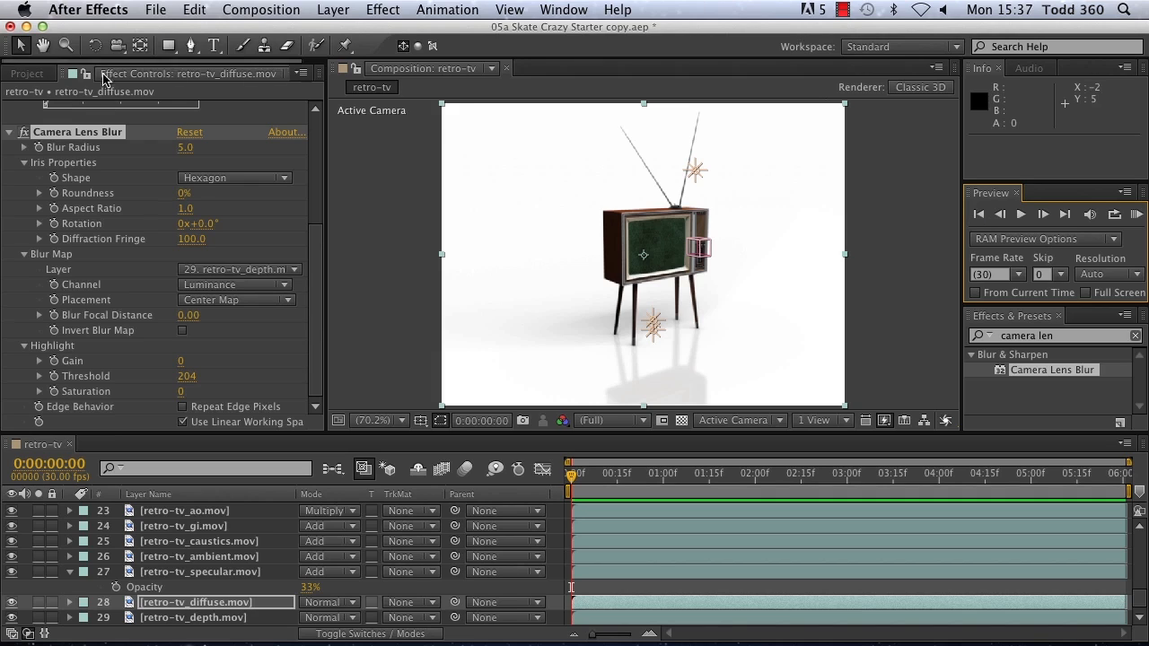
Step: Delete all footage, folders, solids and compositions from the project, including those in use
left_click(151, 11)
left_click(32, 379)
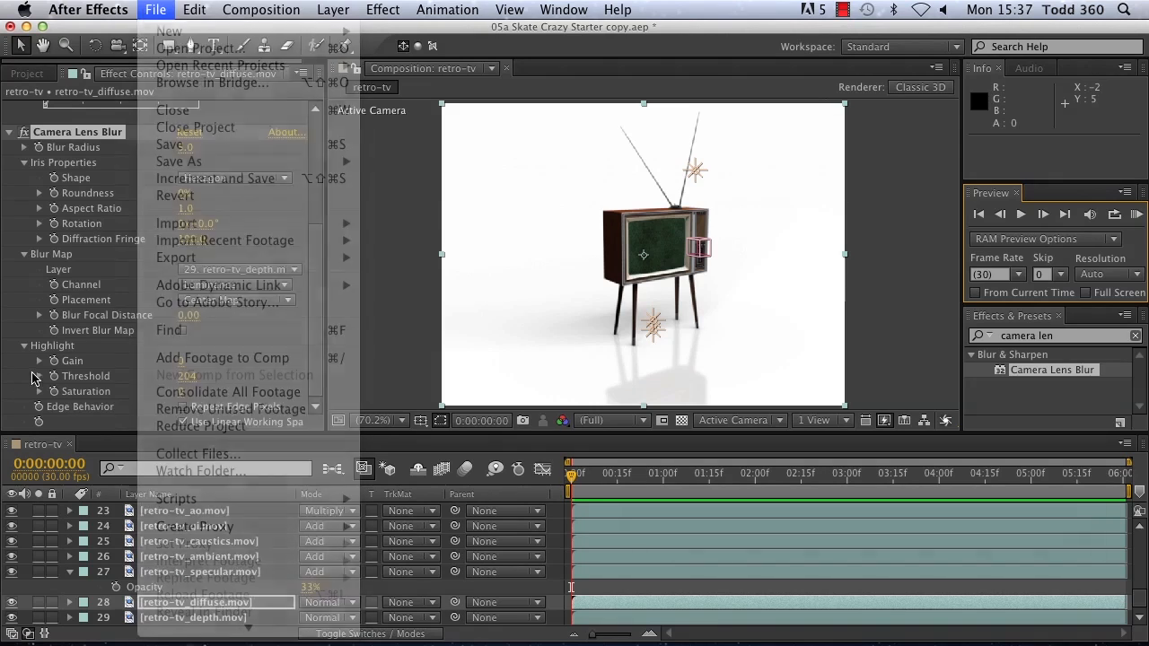
left_click(24, 345)
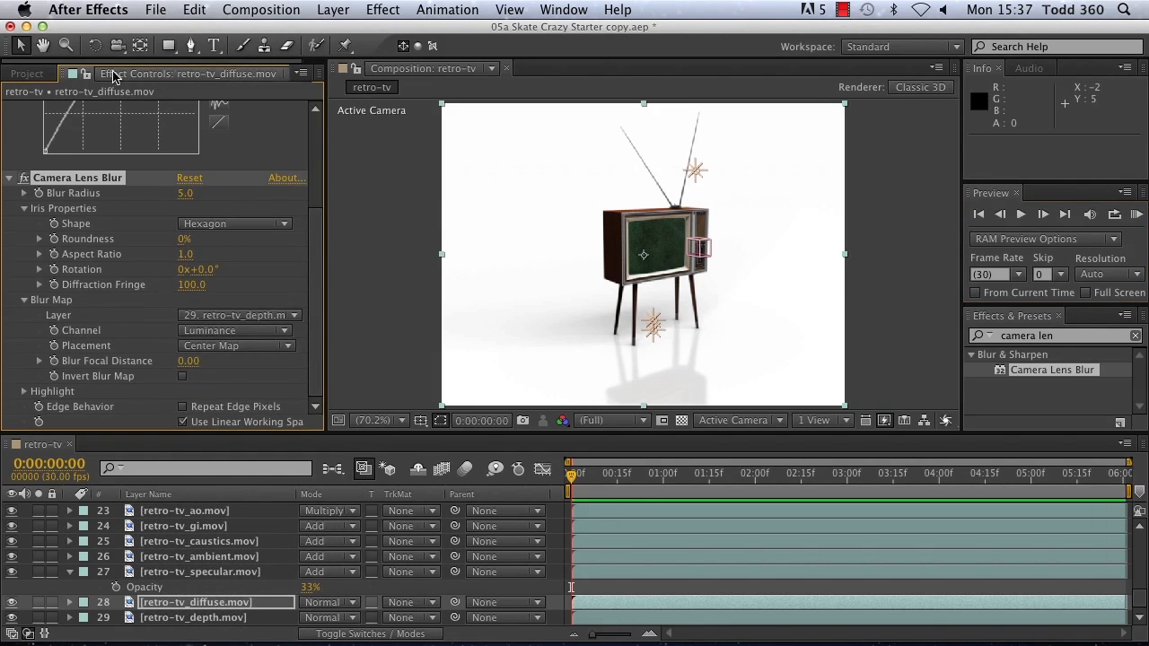
left_click(26, 74)
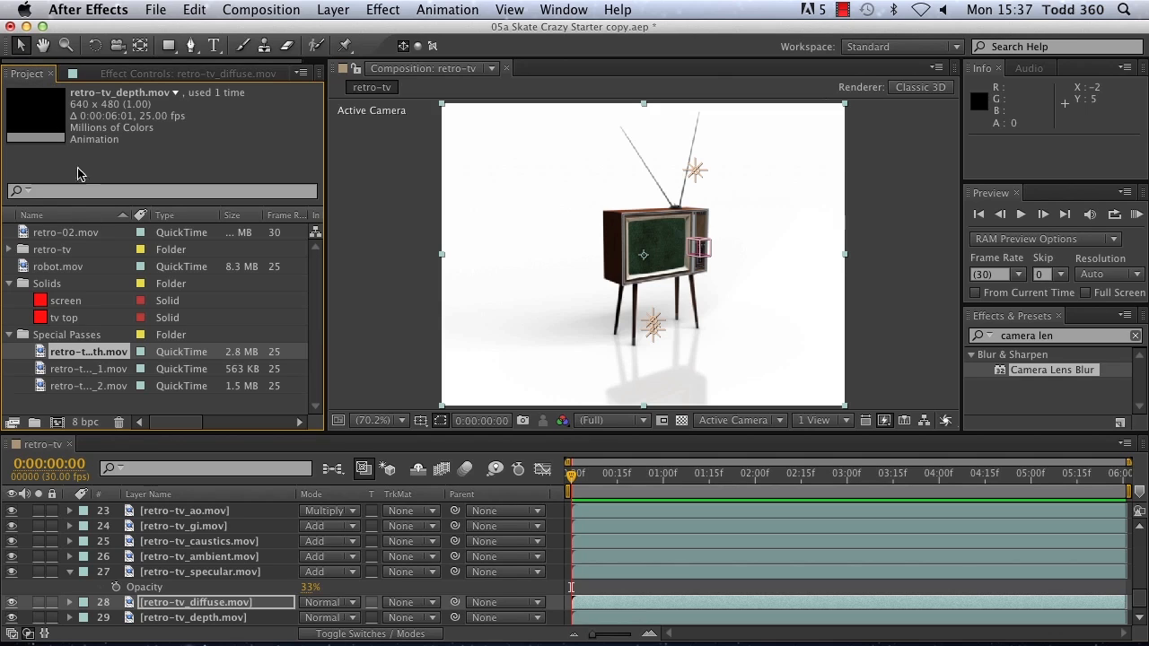
left_click_drag(118, 411, 27, 202)
key("Delete")
left_click(745, 361)
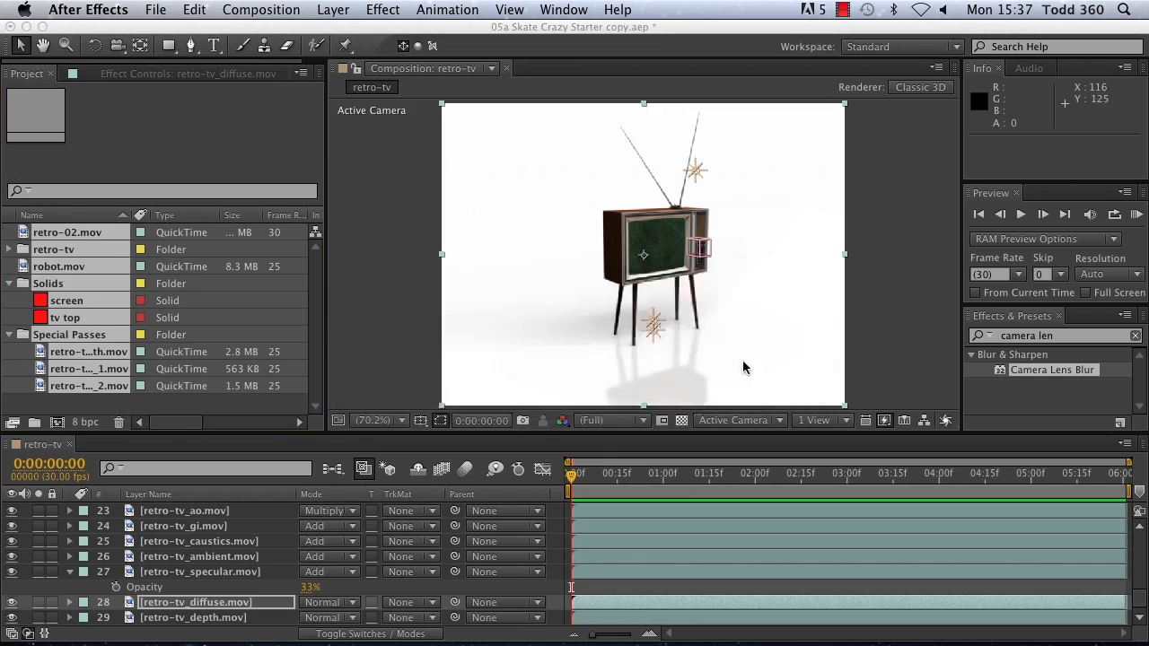
Step: Import the 05a Skate Crazy project file from the folder 05 Starting in After Effects (Skate Crazy) inside BVE Presentation
double_click(63, 284)
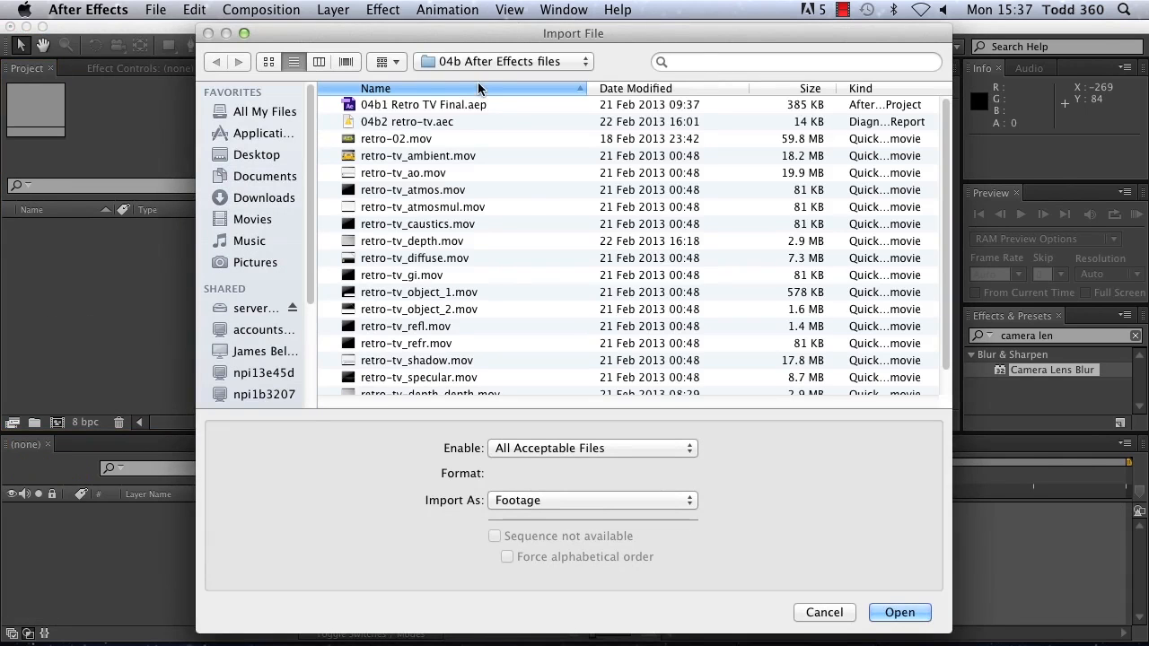
left_click(467, 62)
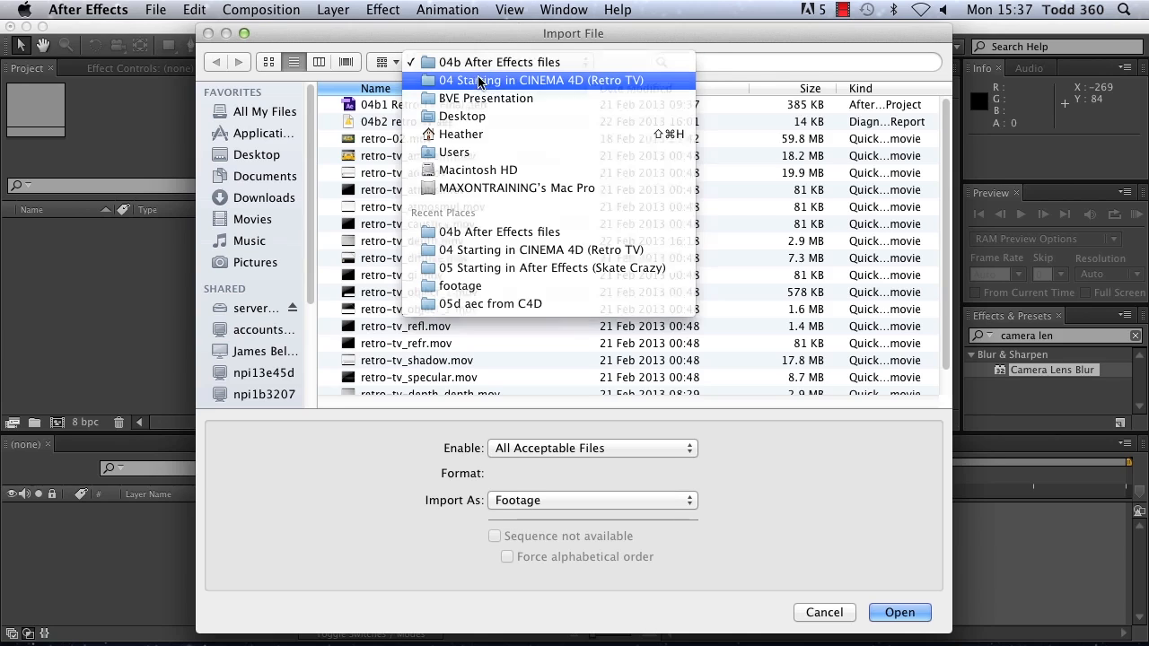
left_click(485, 81)
left_click(407, 189)
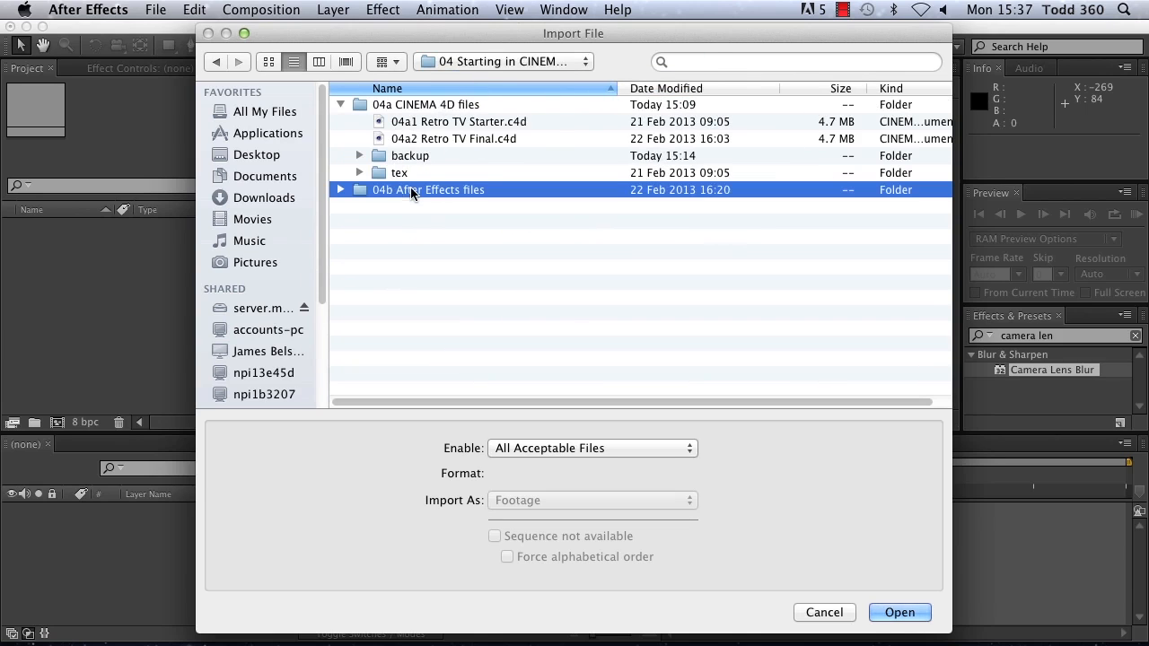
left_click(495, 63)
left_click(485, 80)
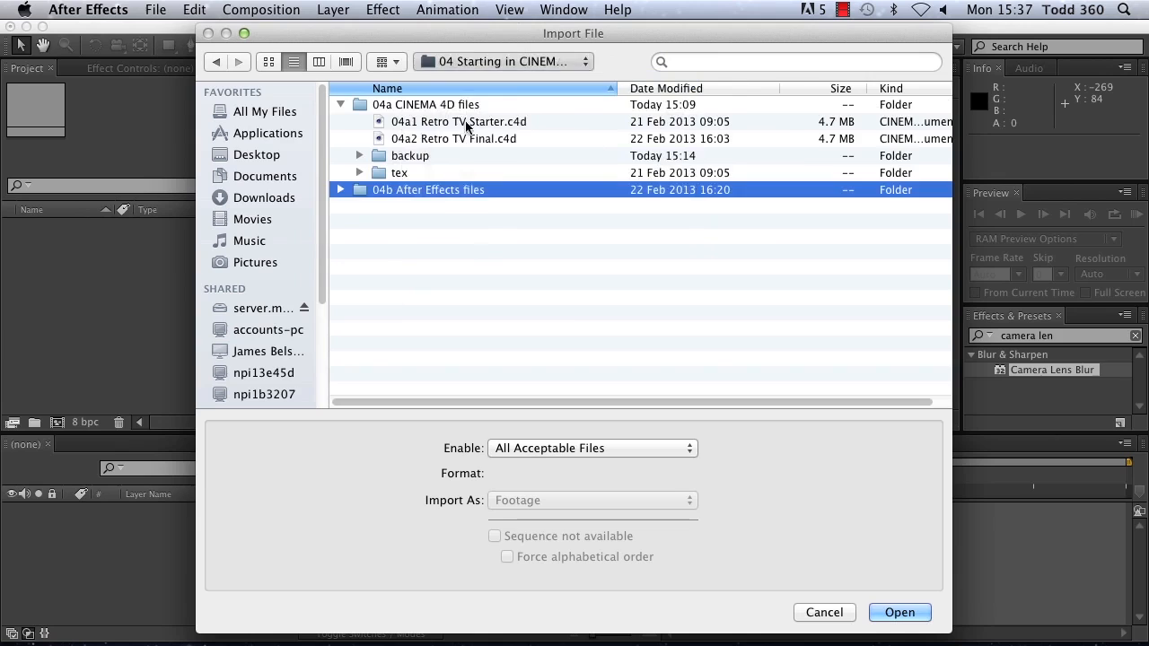
double_click(408, 173)
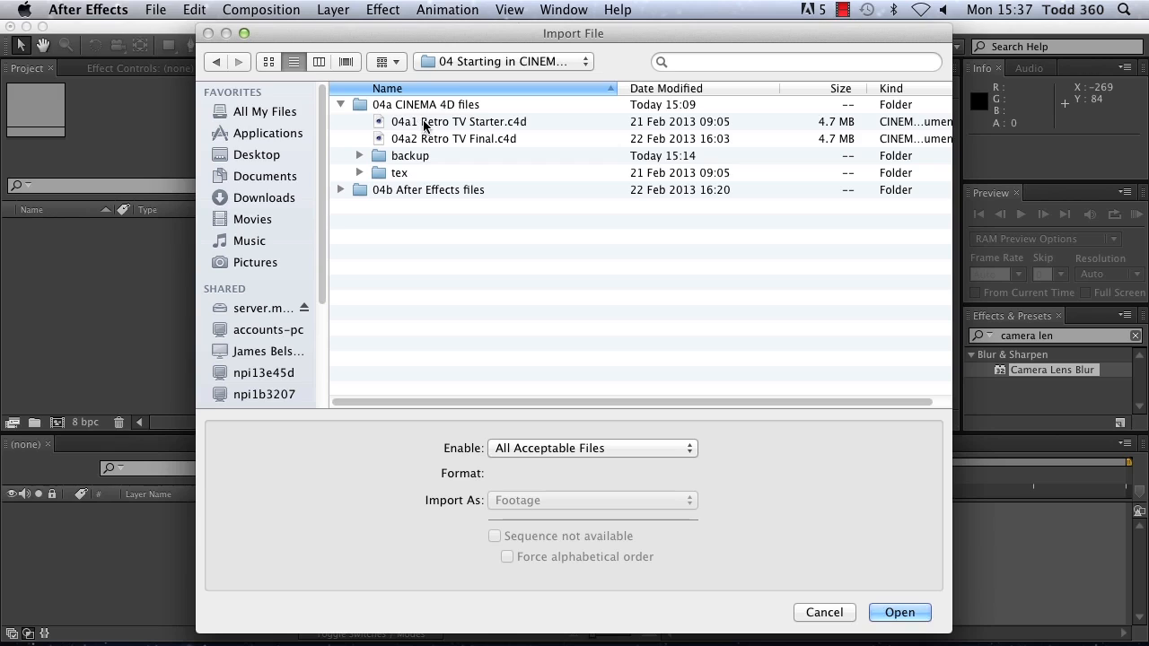
left_click(470, 60)
left_click(476, 80)
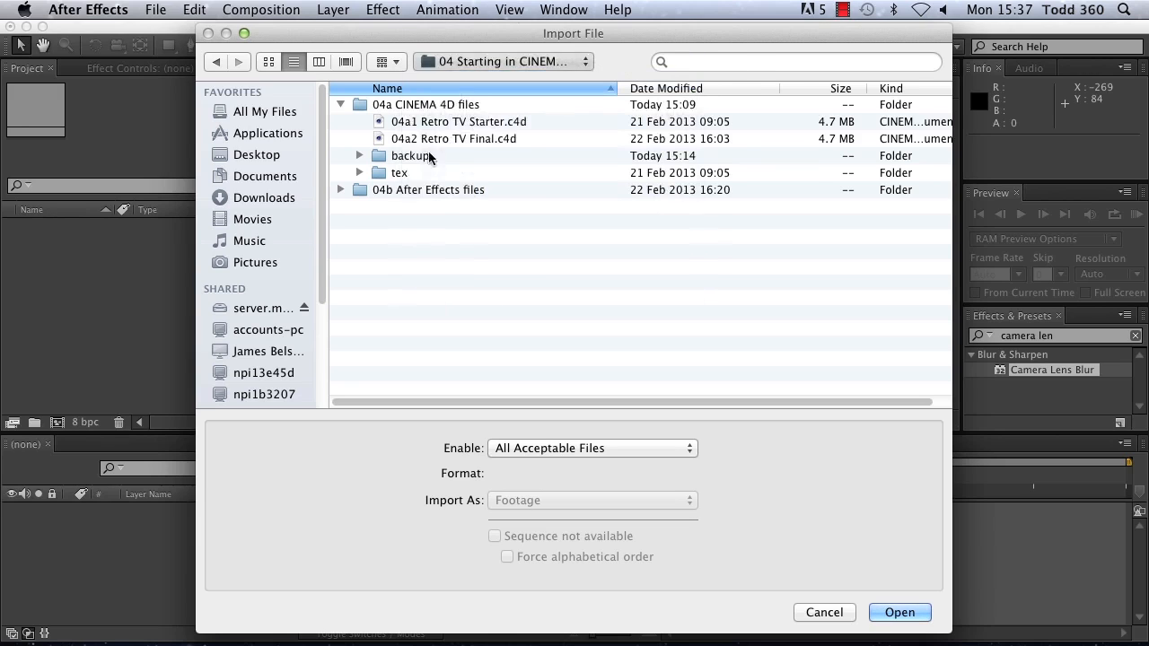
double_click(391, 190)
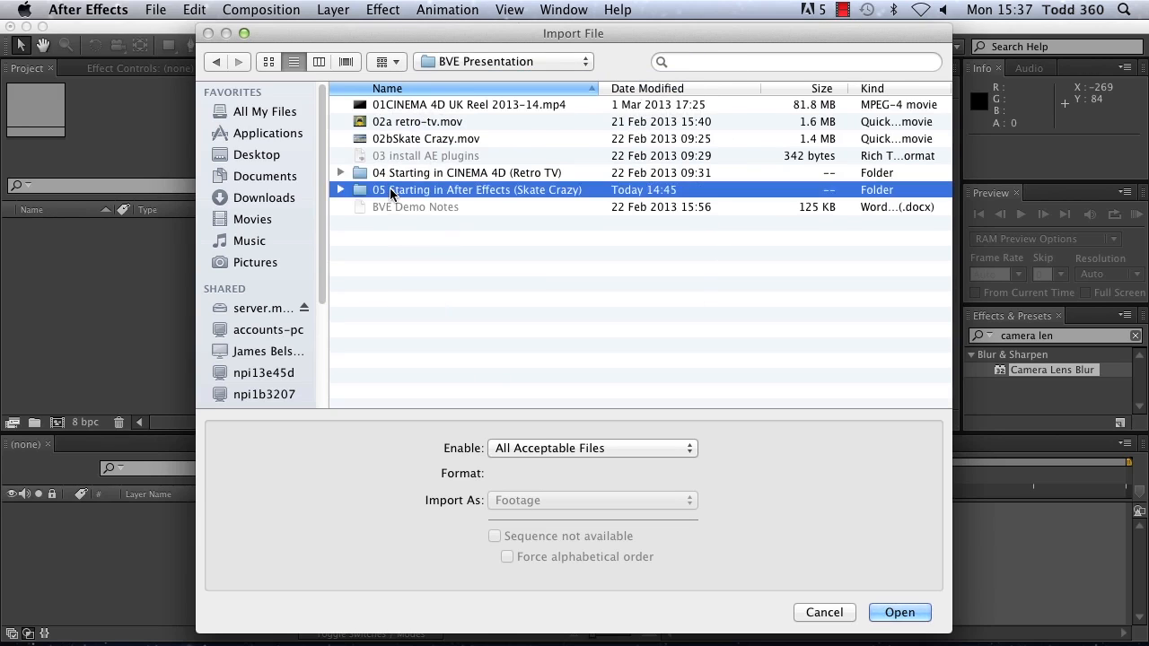
double_click(405, 104)
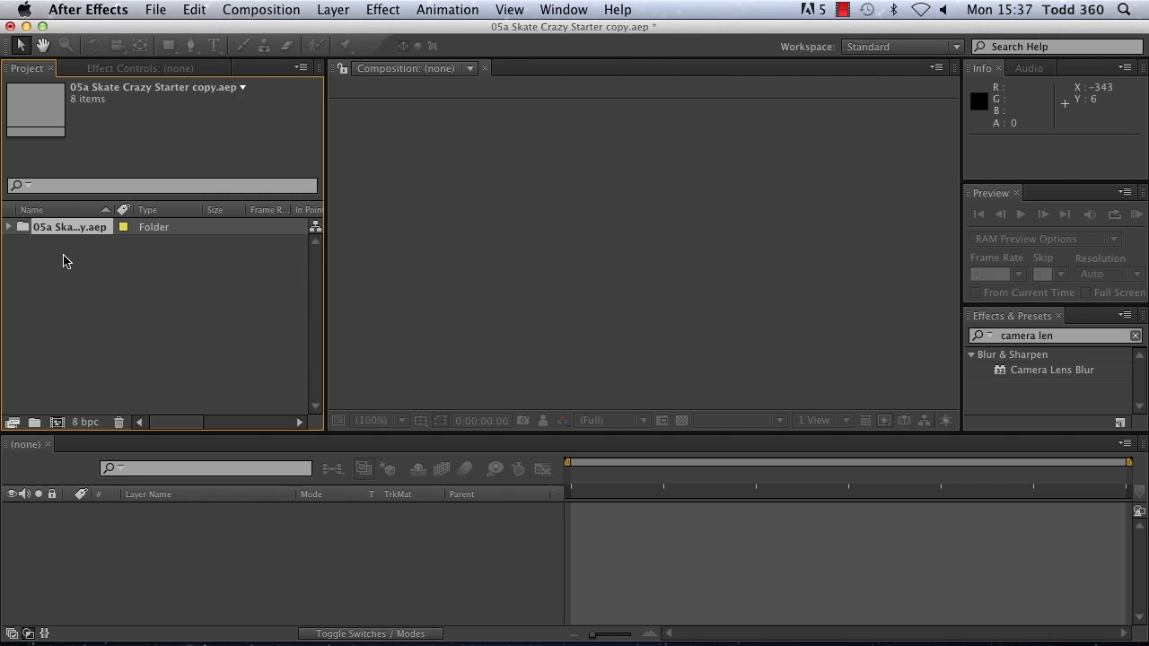
Step: Open the Skate Crazy composition from the imported project's comps folder and play a RAM preview of it
left_click(7, 227)
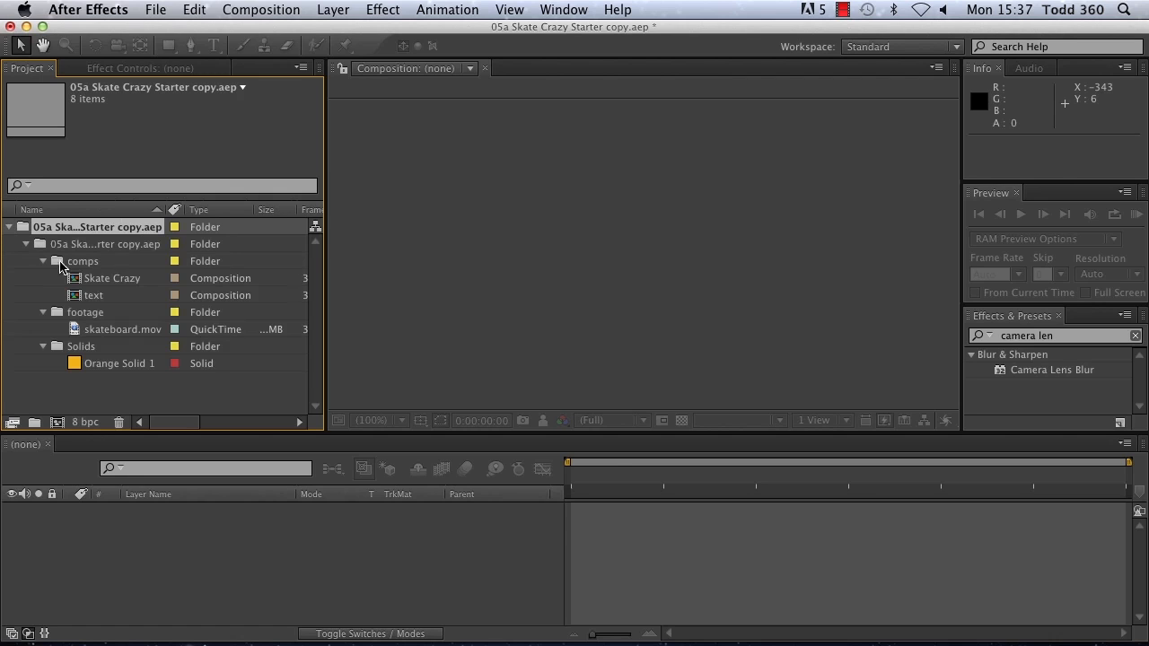
double_click(77, 281)
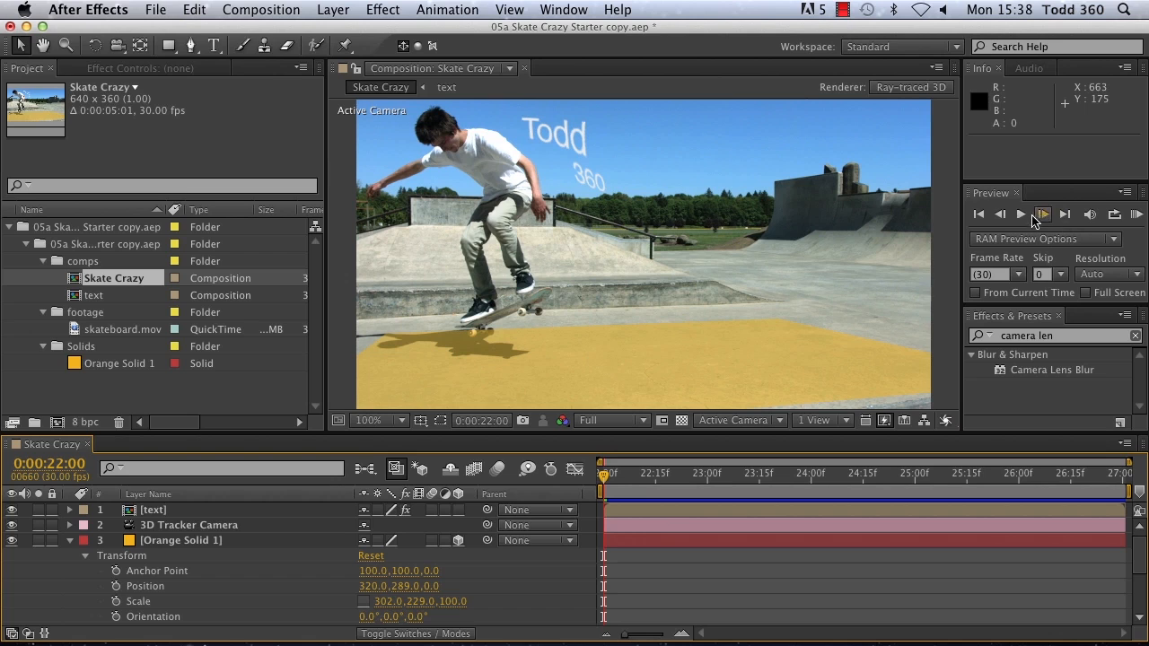
left_click(1137, 214)
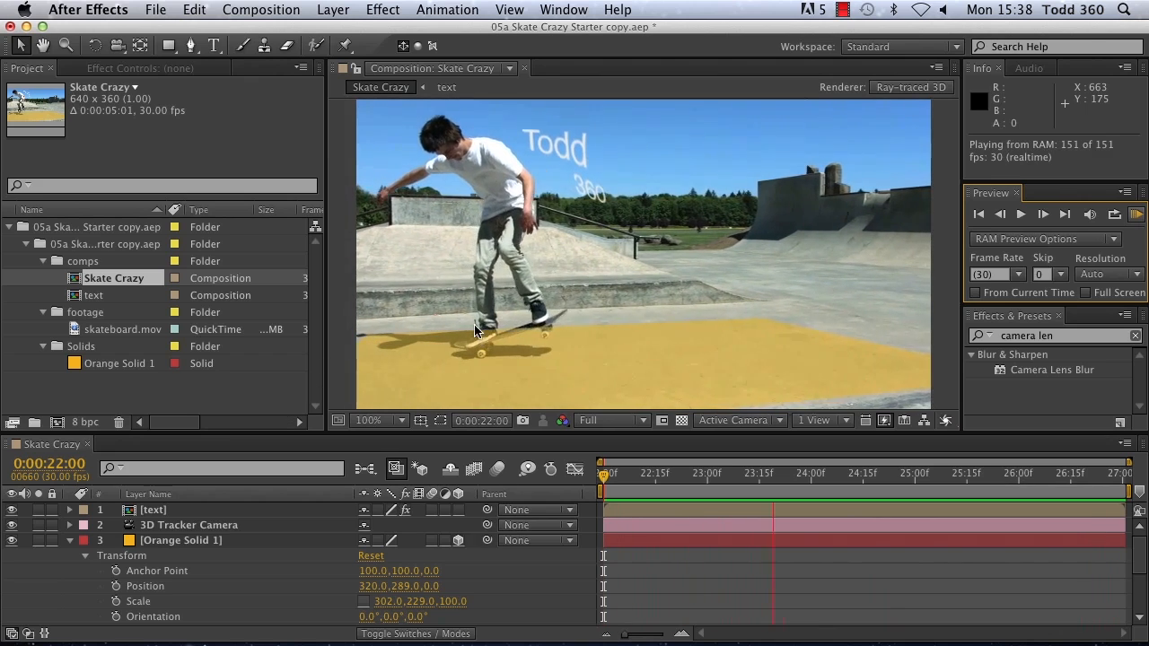
left_click(1136, 214)
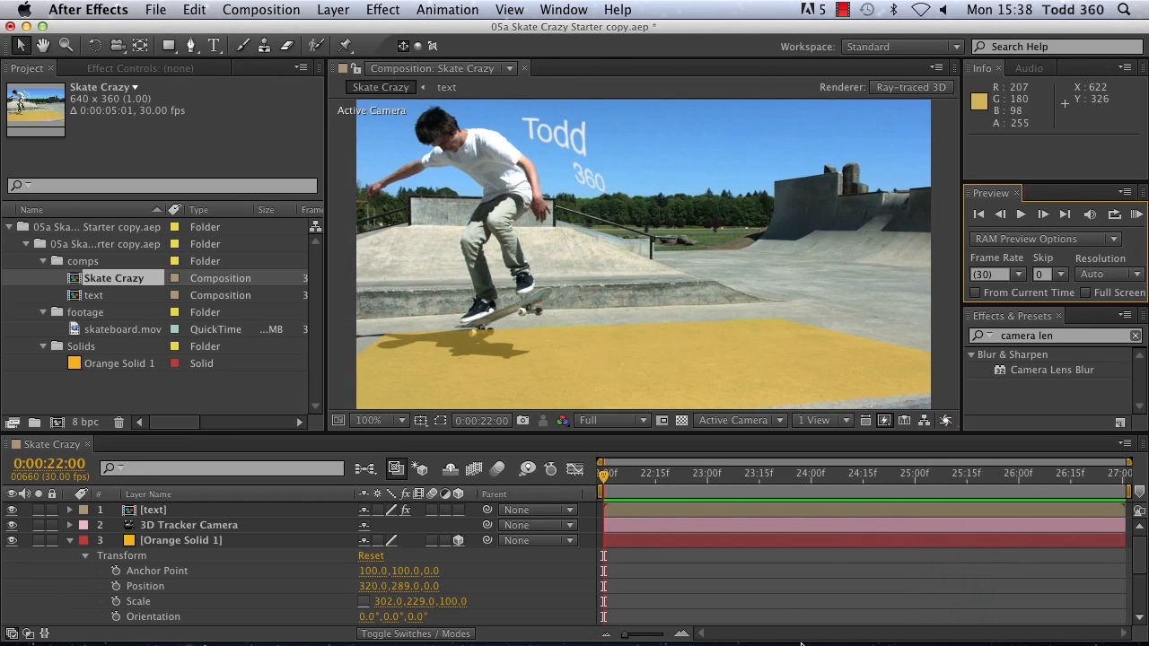
Step: Switch to CINEMA 4D and open 05b1 Skate Crazy Starter.c4d from 05b CINEMA 4D files inside the 05 Starting in After Effects folder
left_click(959, 617)
left_click(17, 47)
left_click(36, 84)
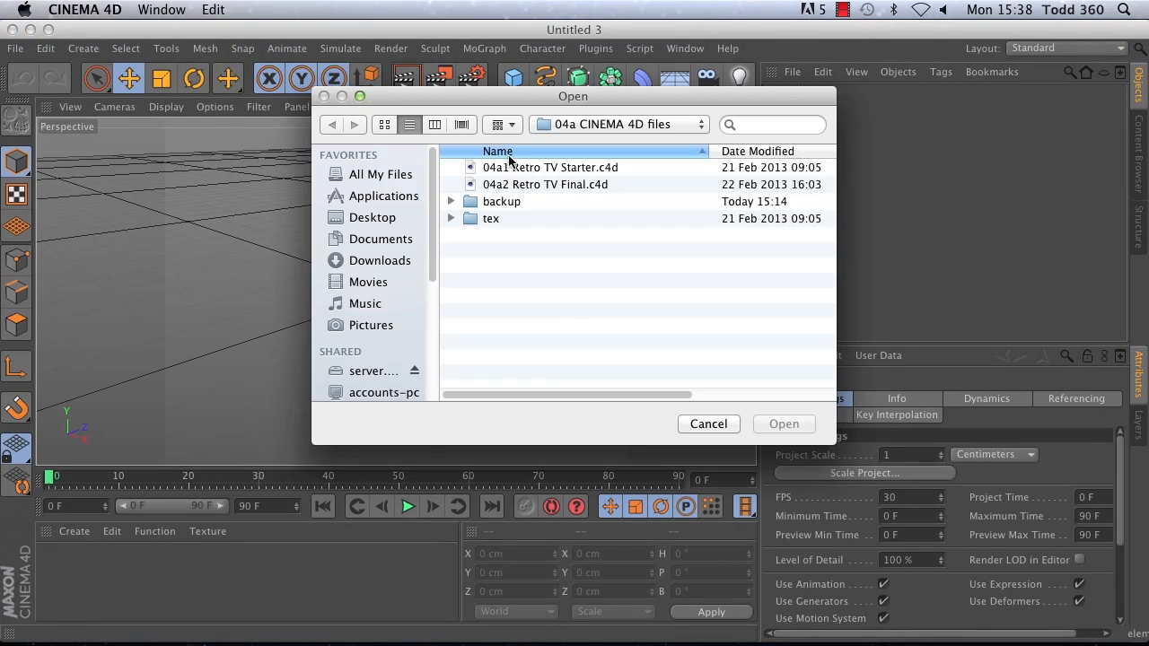
left_click(624, 124)
left_click(626, 126)
left_click(571, 127)
left_click(578, 162)
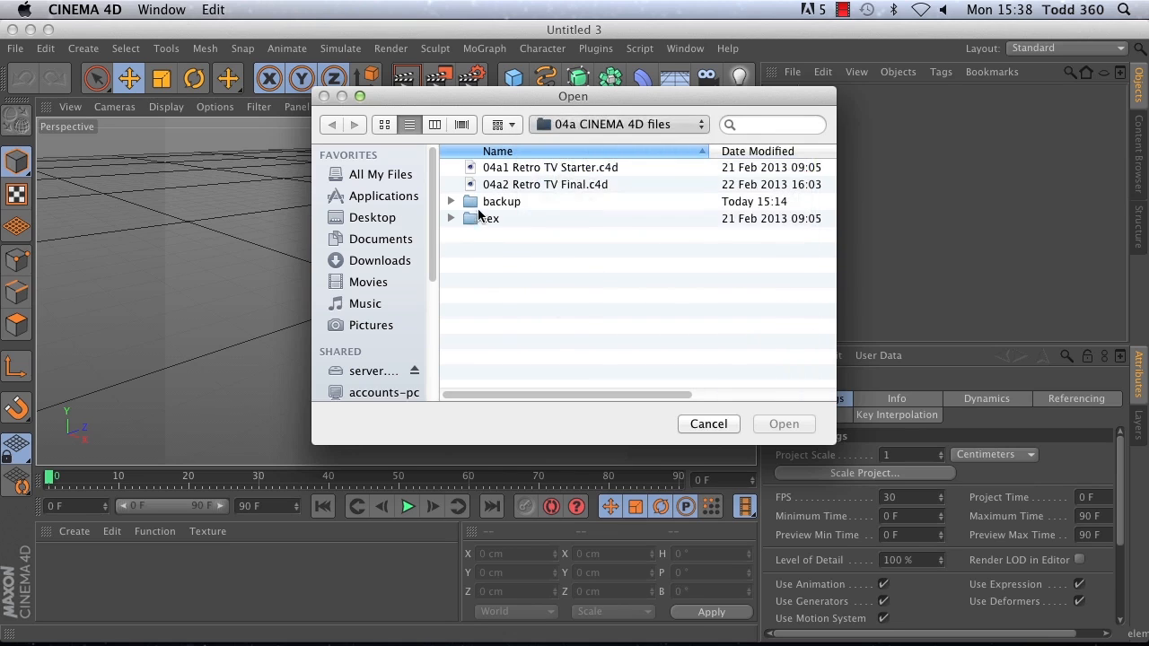
double_click(507, 256)
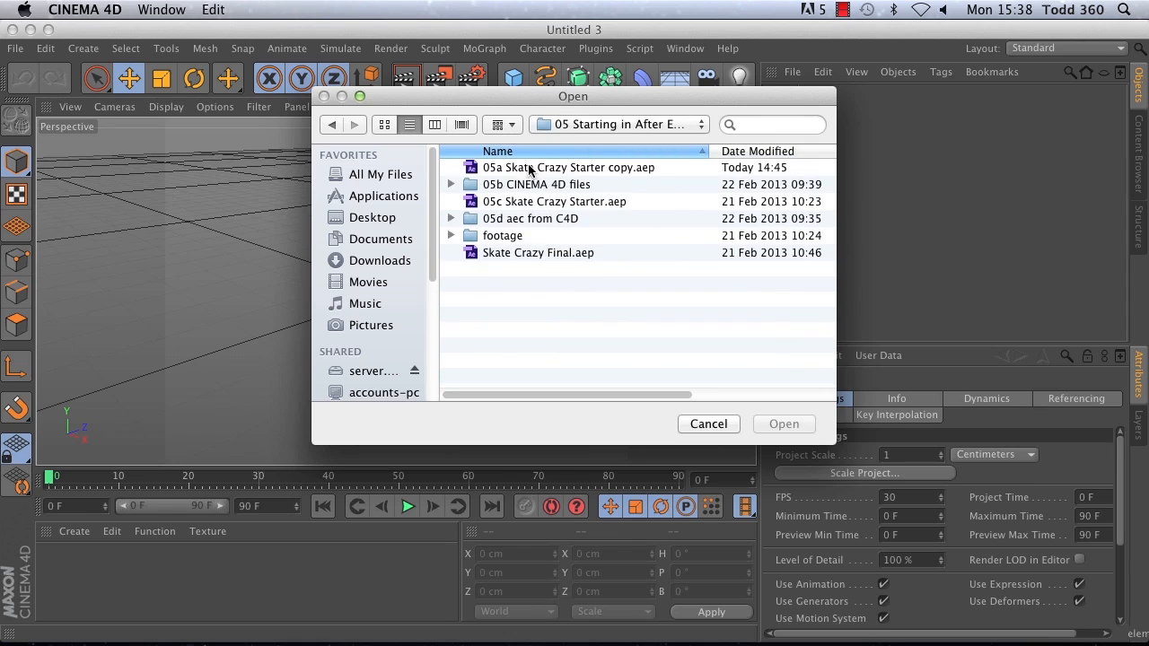
double_click(522, 187)
left_click(515, 167)
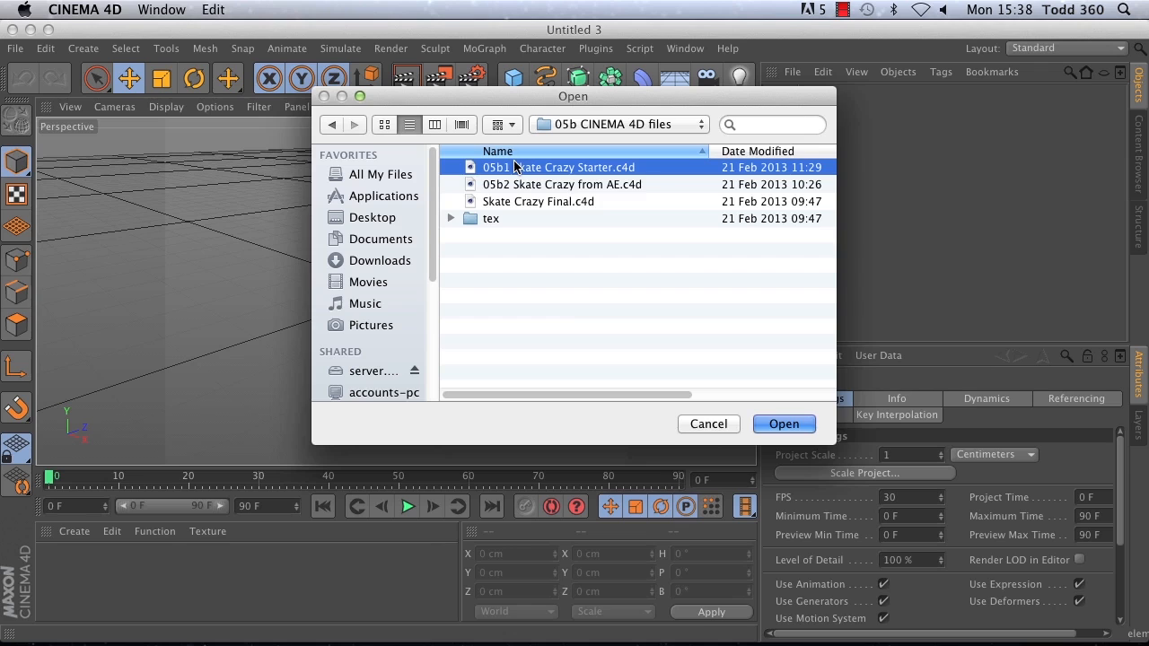
double_click(514, 167)
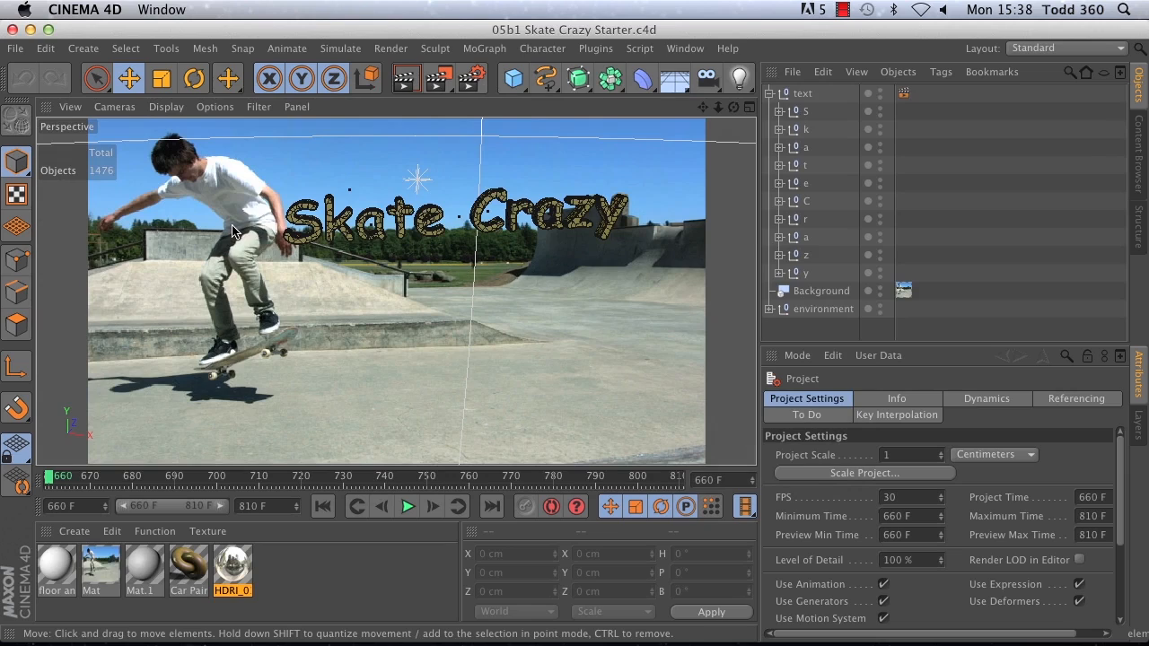
Step: Play the scene's animation briefly, stop it and return to the first frame
left_click(408, 507)
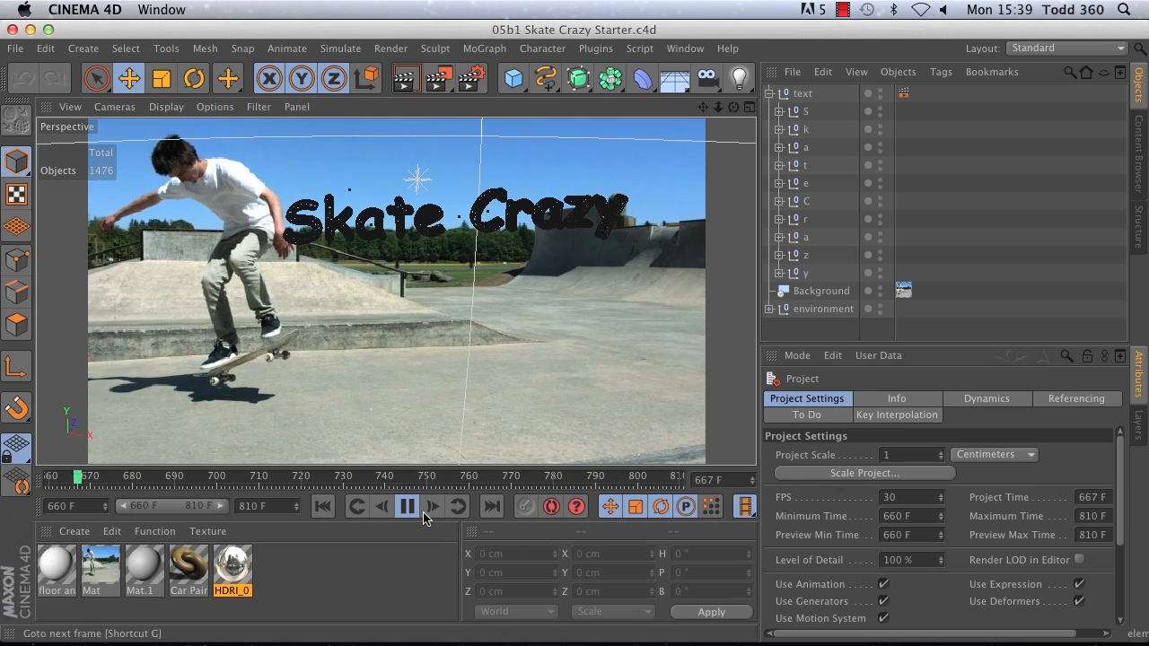
left_click(407, 506)
left_click(323, 507)
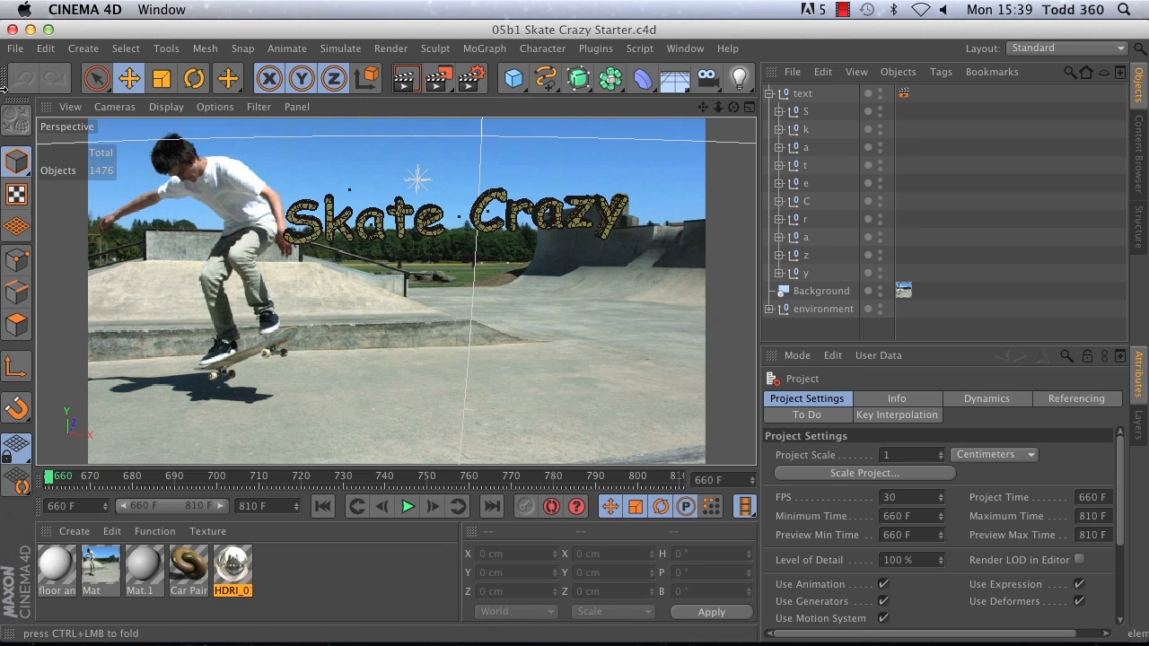
Step: Merge 05b2 Skate Crazy from AE.c4d into the open project
left_click(15, 48)
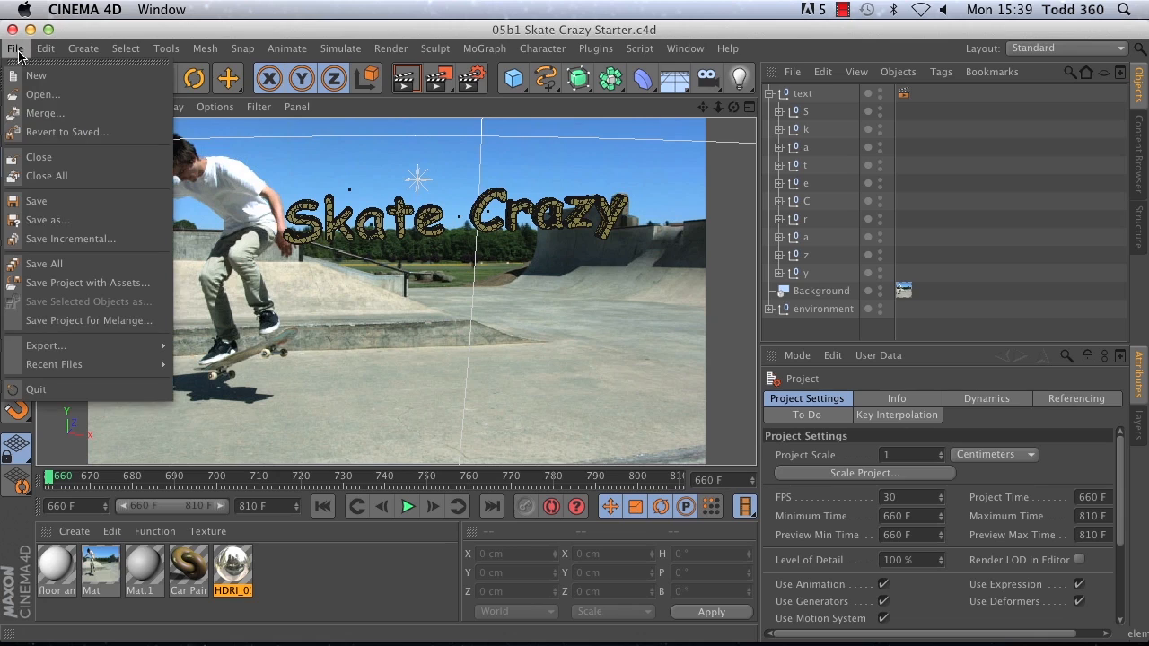
left_click(45, 113)
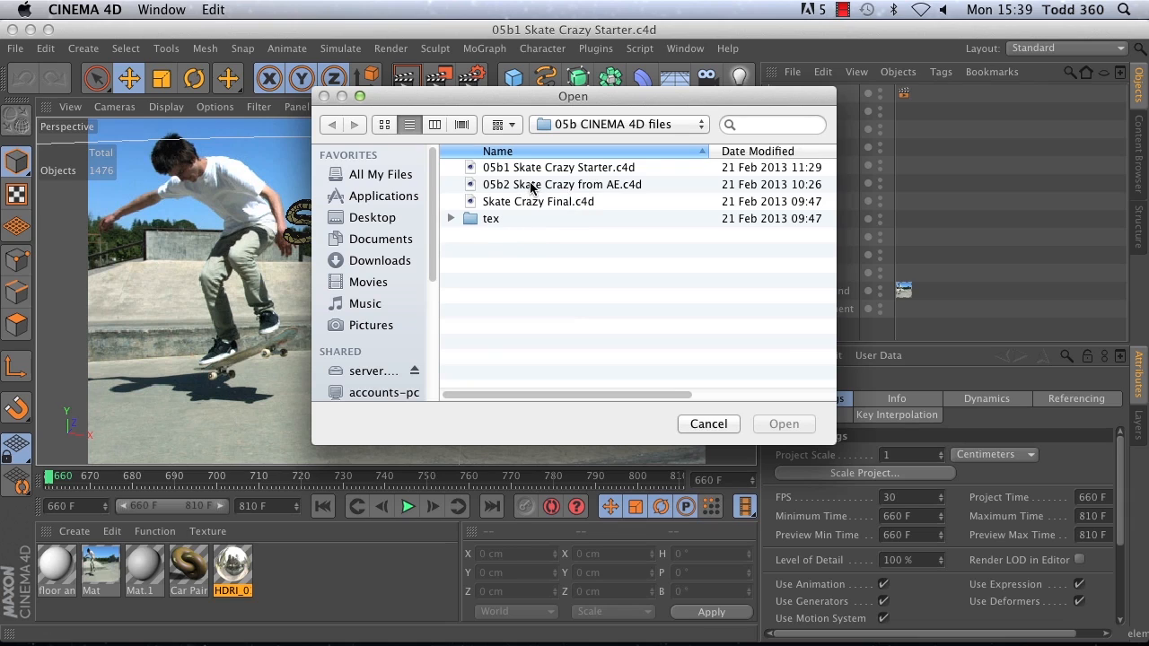
left_click(532, 185)
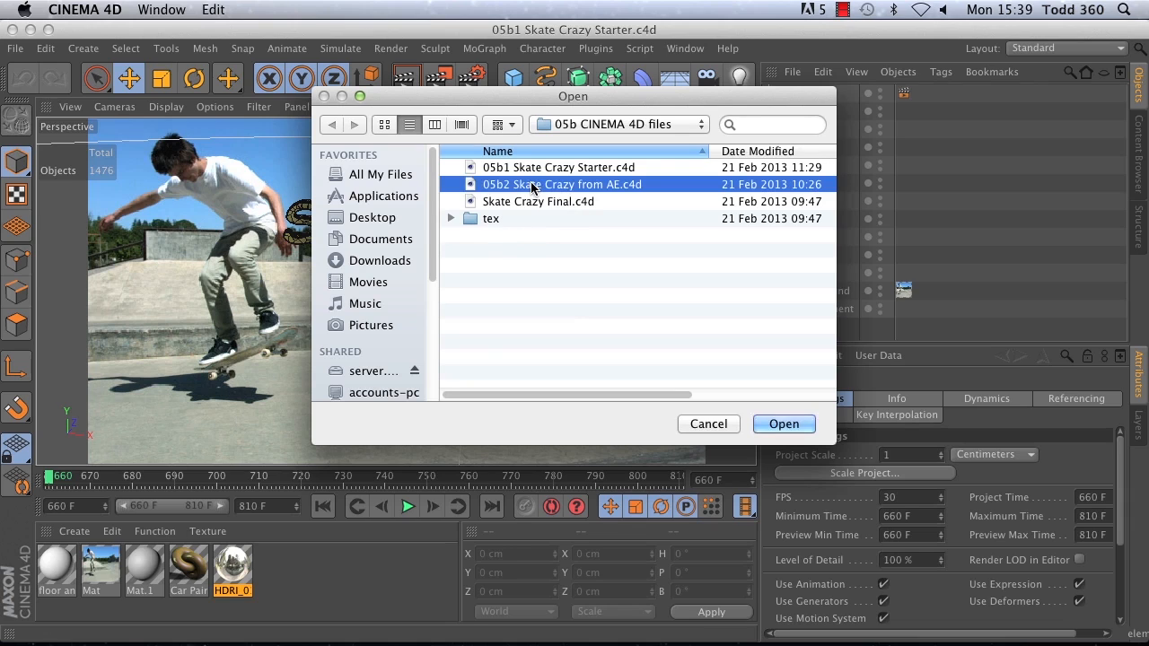
left_click(783, 424)
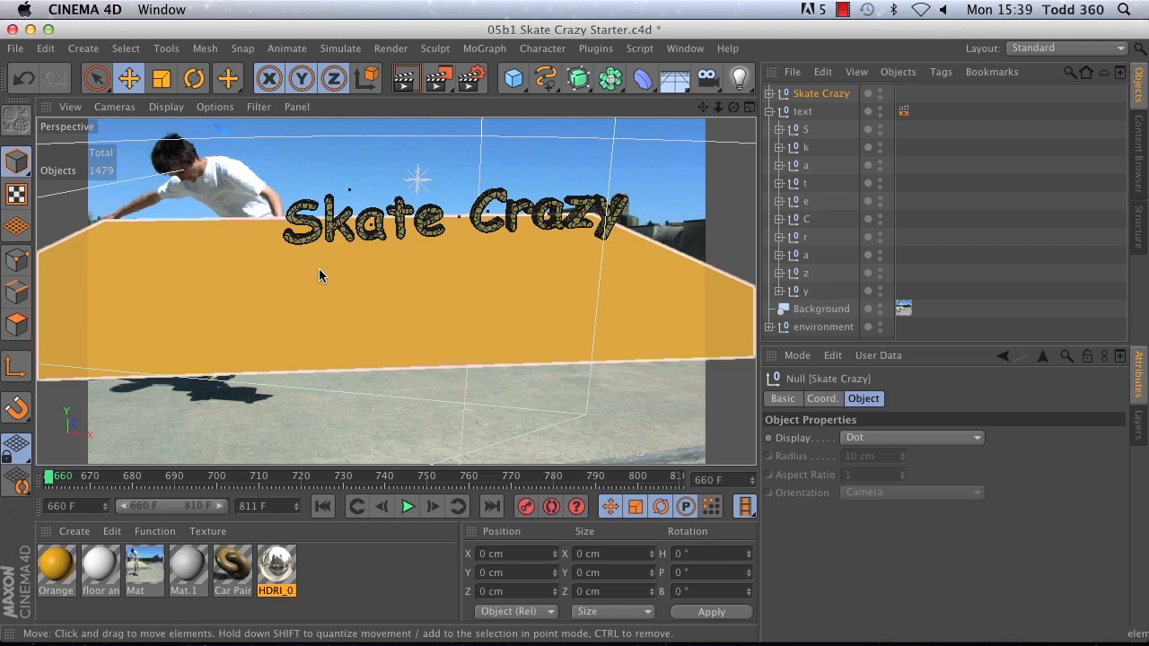
Step: Set the perspective viewport to look through the 3D Tracker Camera
left_click(114, 107)
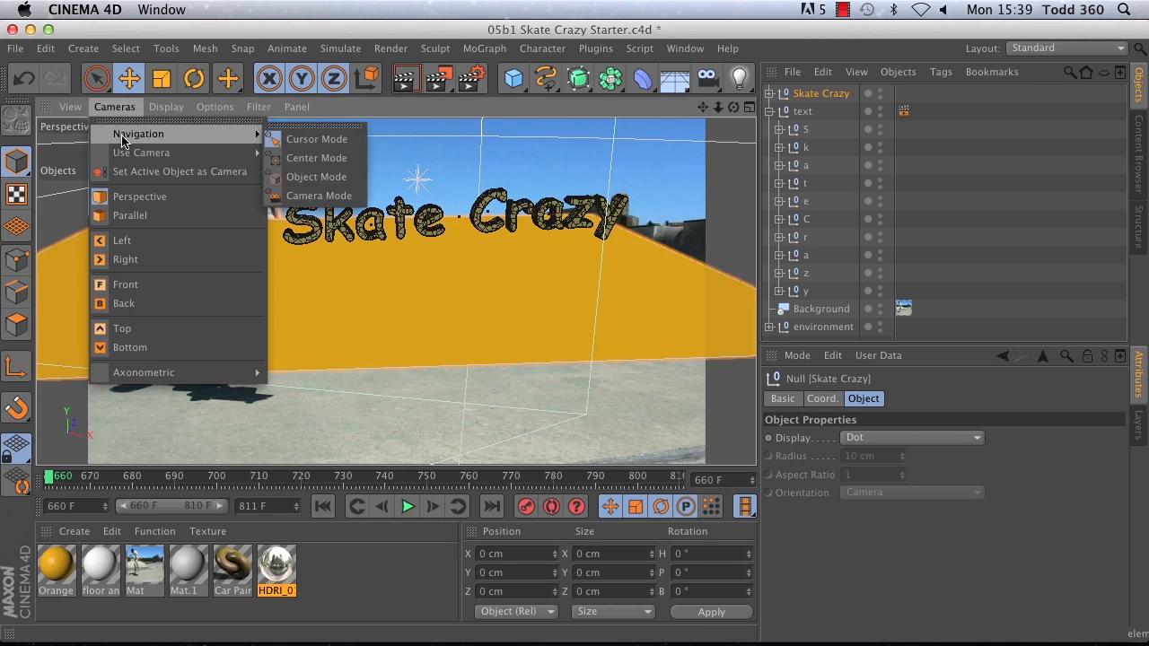
mouse_move(130, 153)
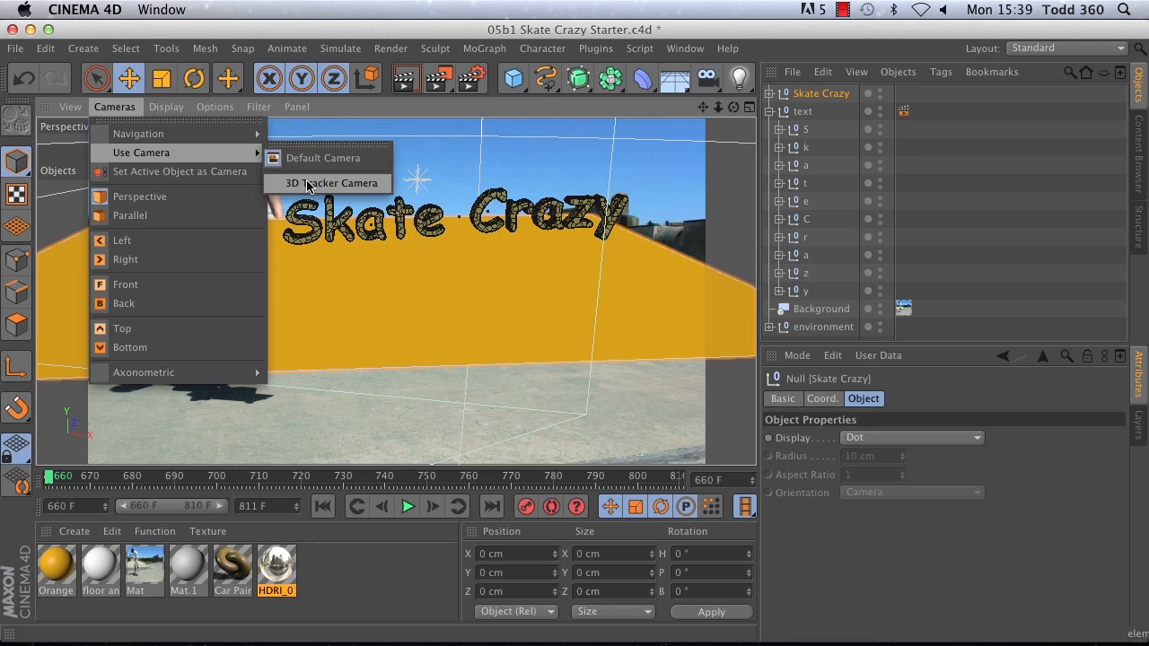
left_click(308, 183)
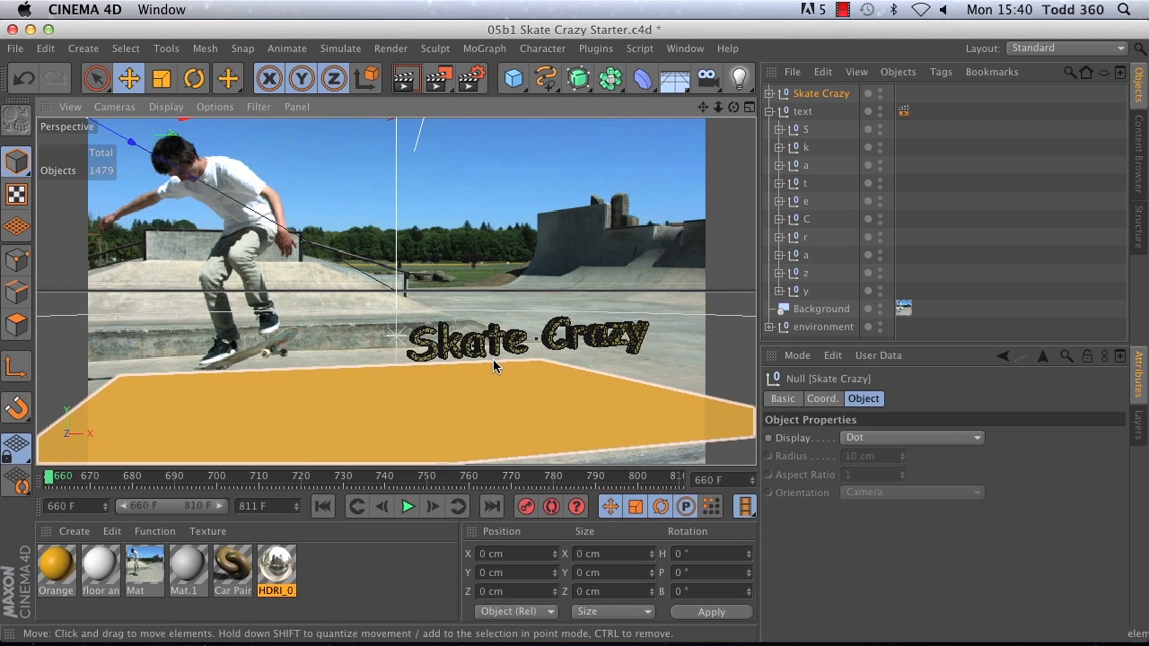
Step: Move the text null along its Z axis to a Z position of about -119 cm
left_click(130, 78)
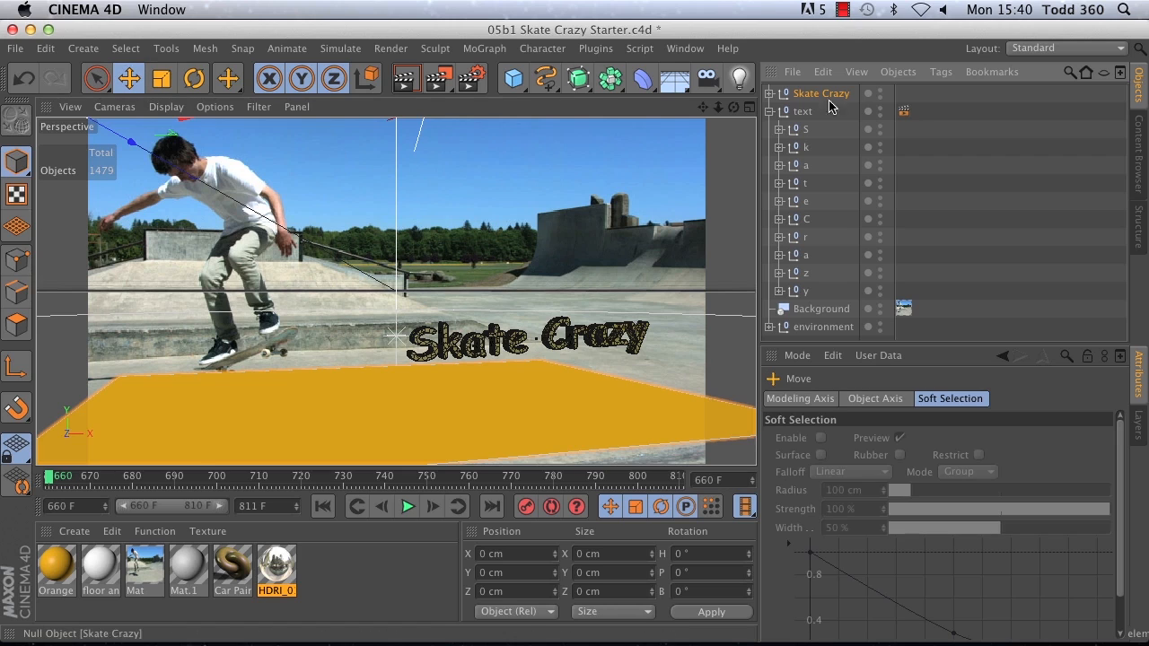
left_click(803, 111)
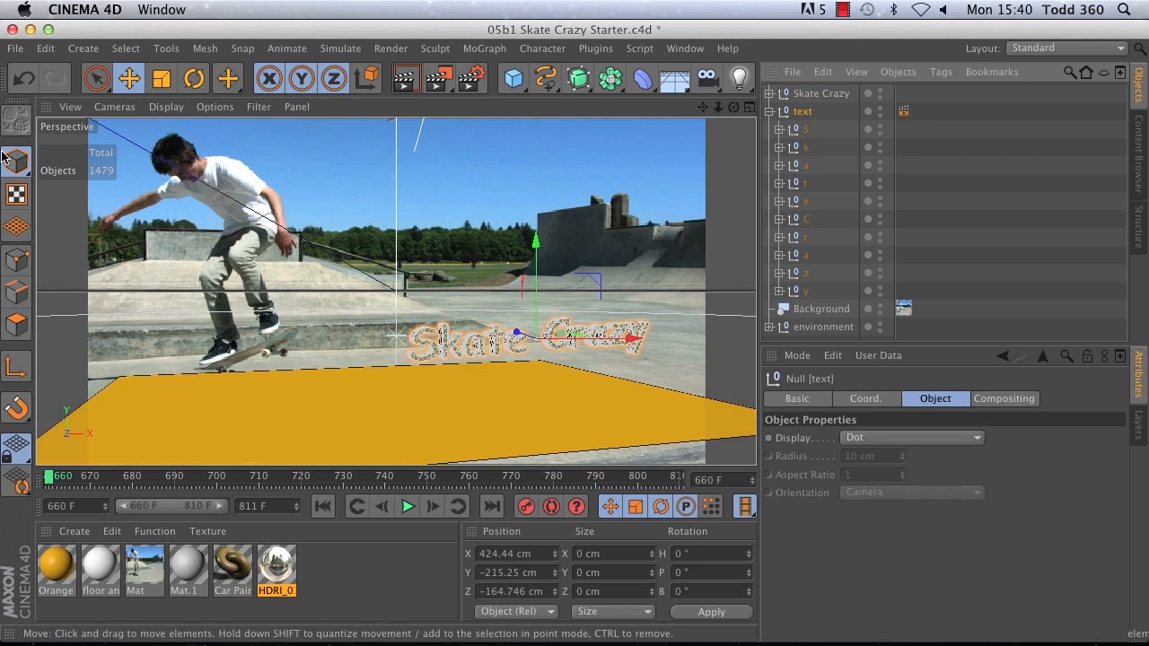
left_click_drag(515, 335, 509, 330)
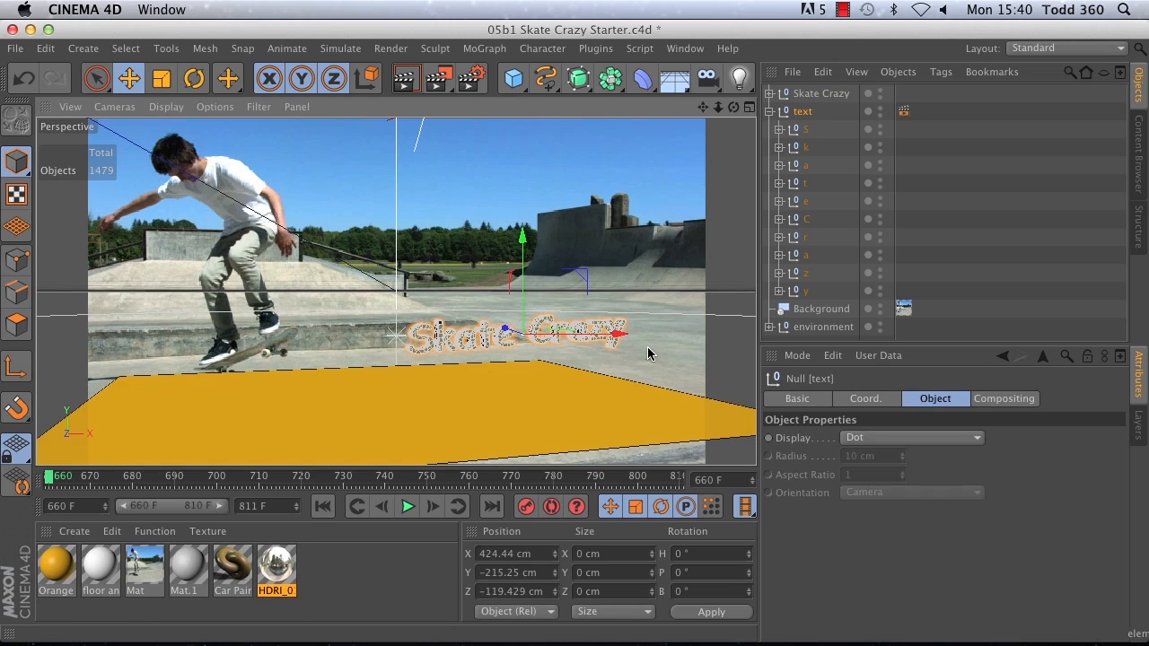
Step: Add a Rigid Body tag to the text null and set its collision Inherit Tag to Apply Tag to Children
left_click(941, 72)
mouse_move(978, 254)
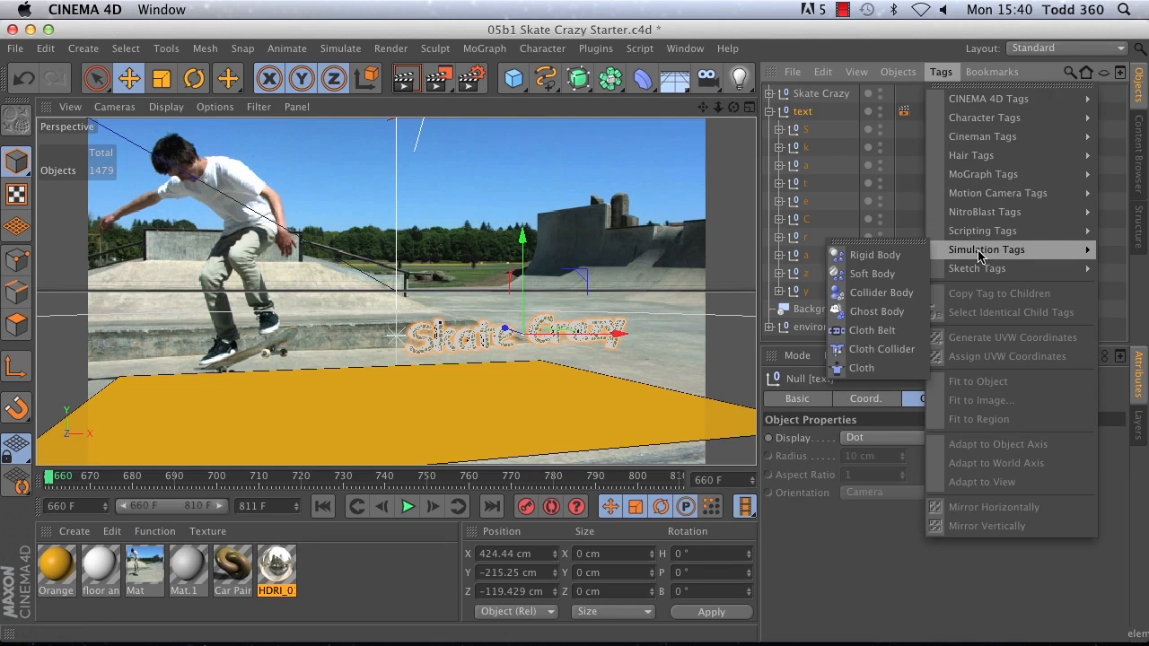
left_click(867, 257)
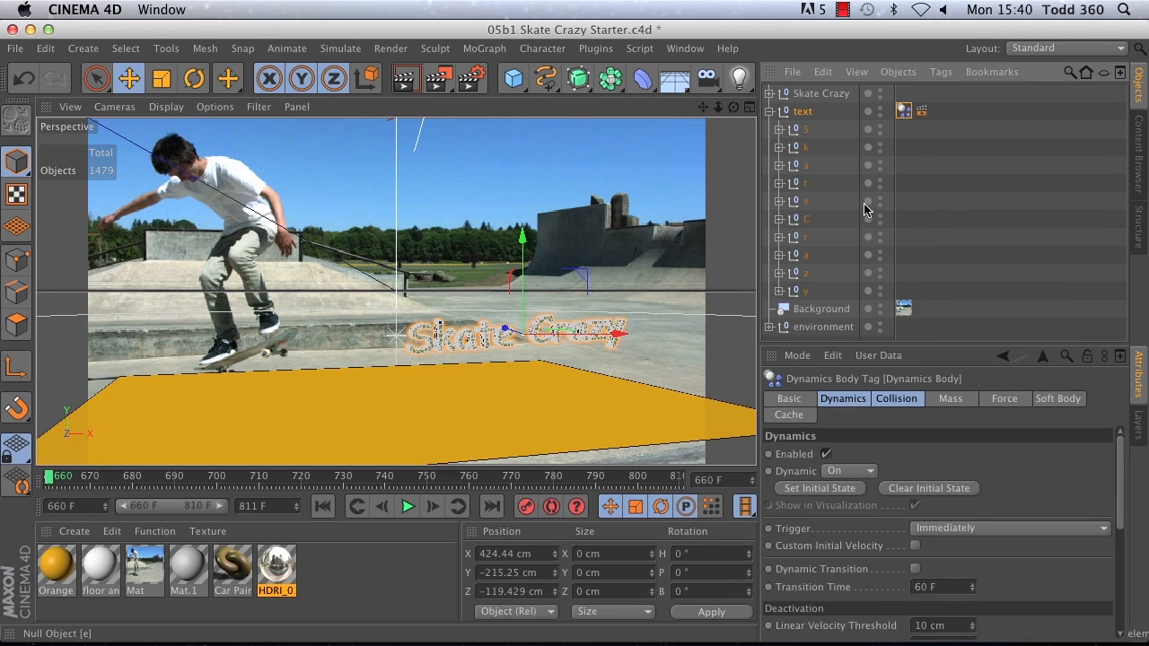
left_click(893, 403)
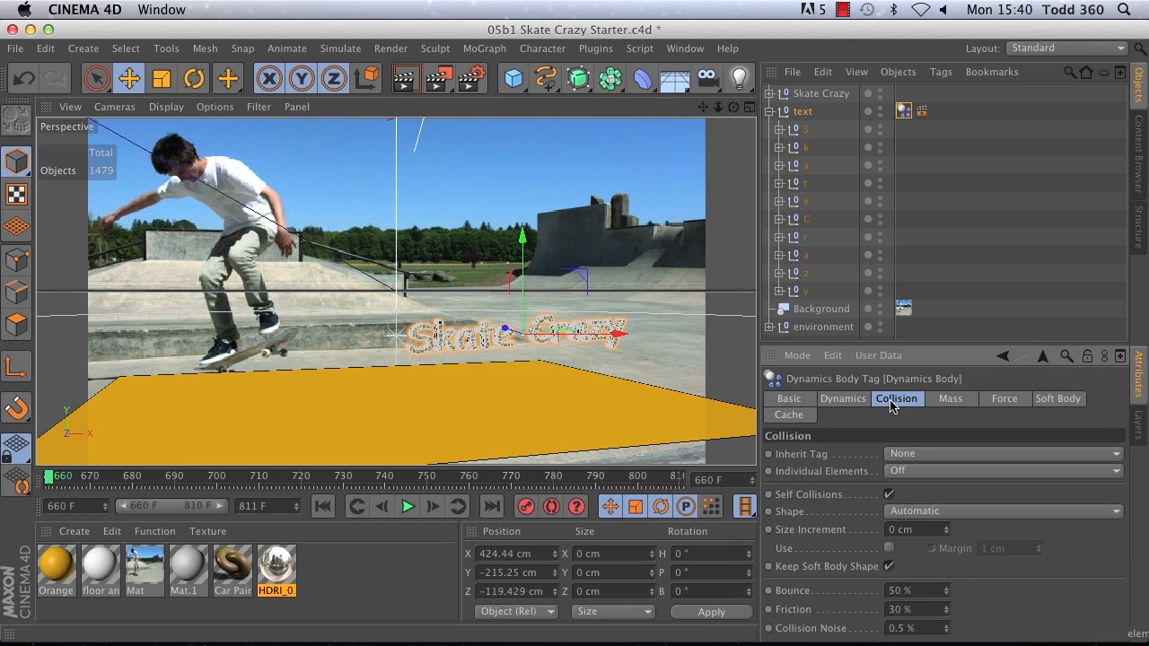
left_click(908, 455)
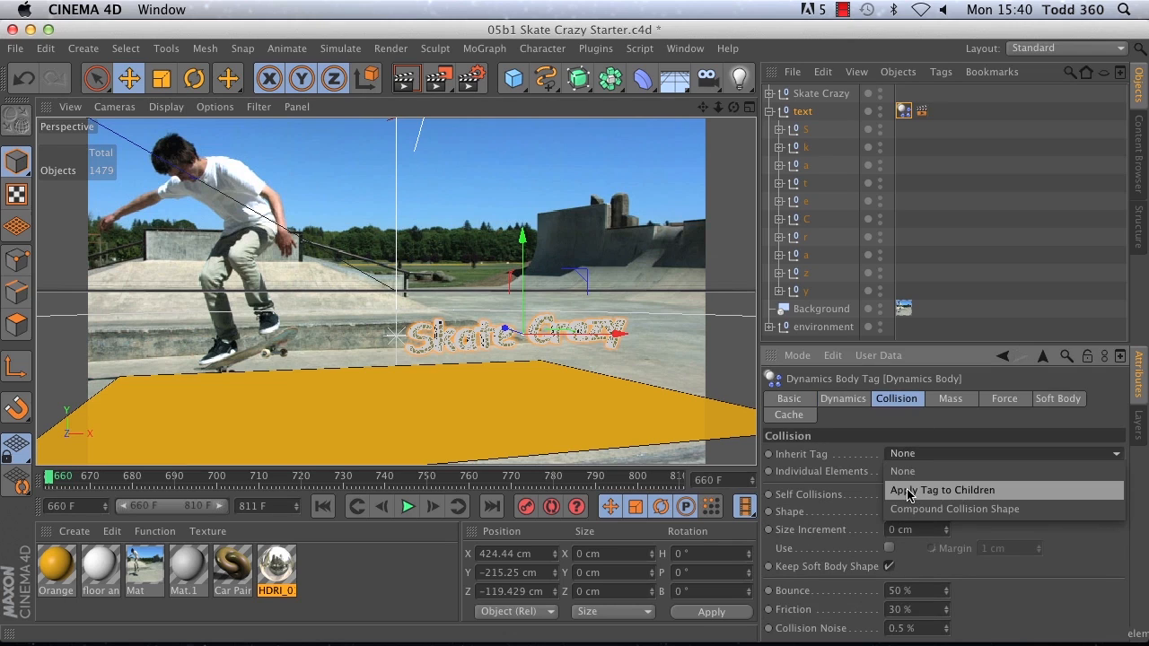
left_click(908, 493)
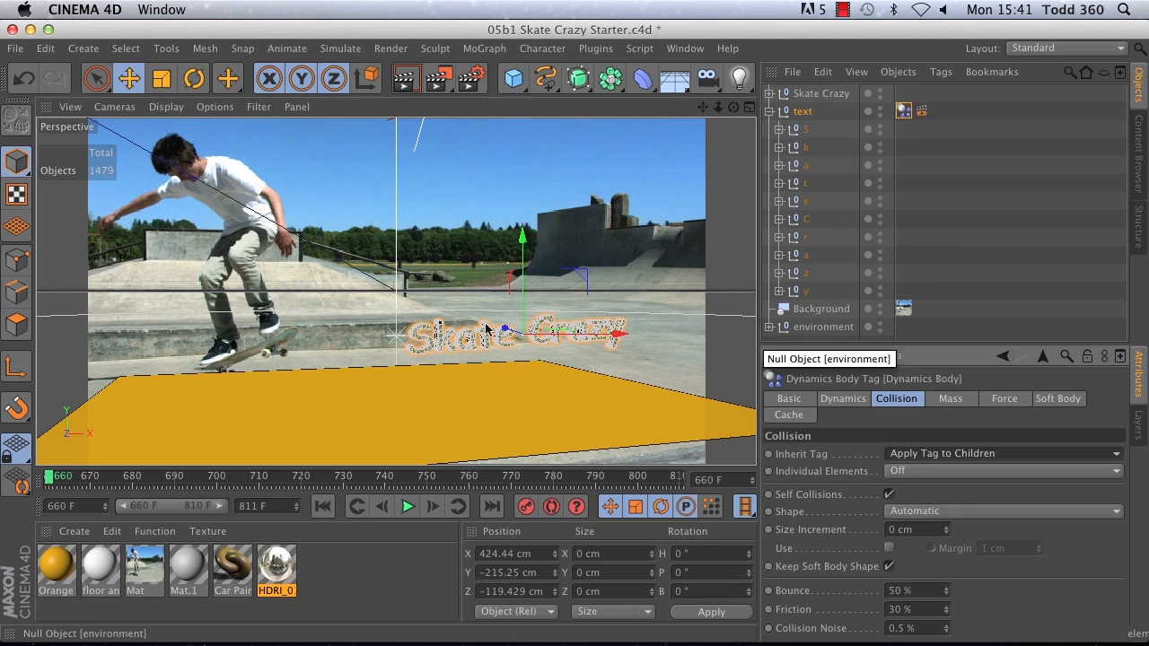
Step: Add a Collider Body tag to the Orange Solid 1 plane inside the Skate Crazy null
left_click(768, 111)
left_click(769, 93)
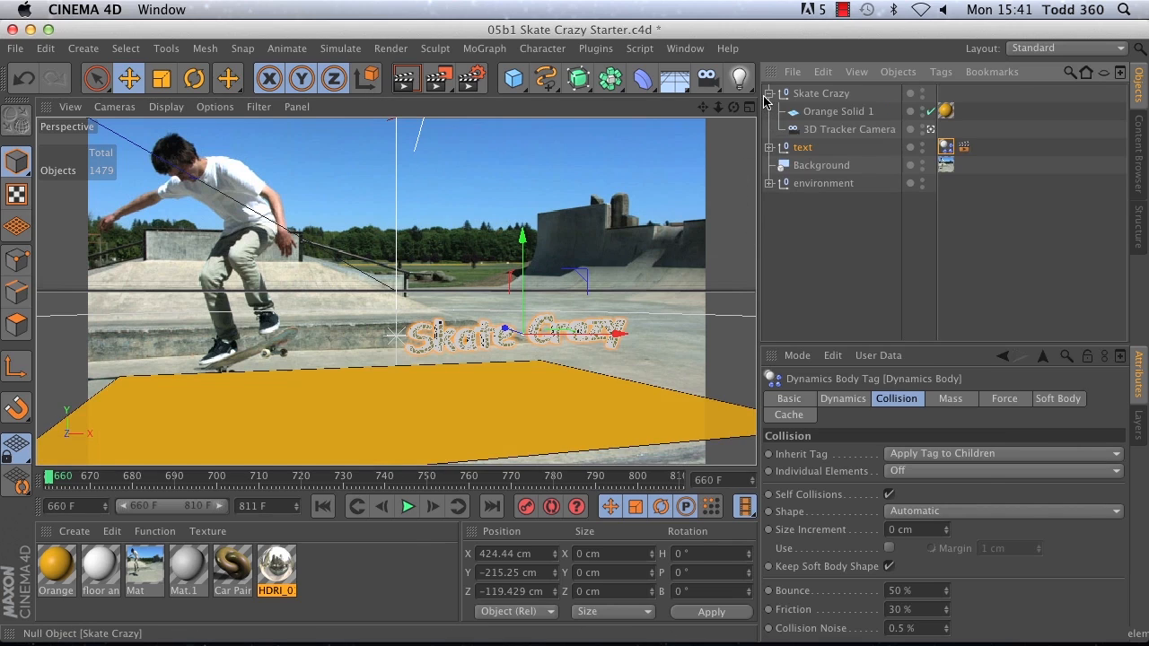
left_click(833, 113)
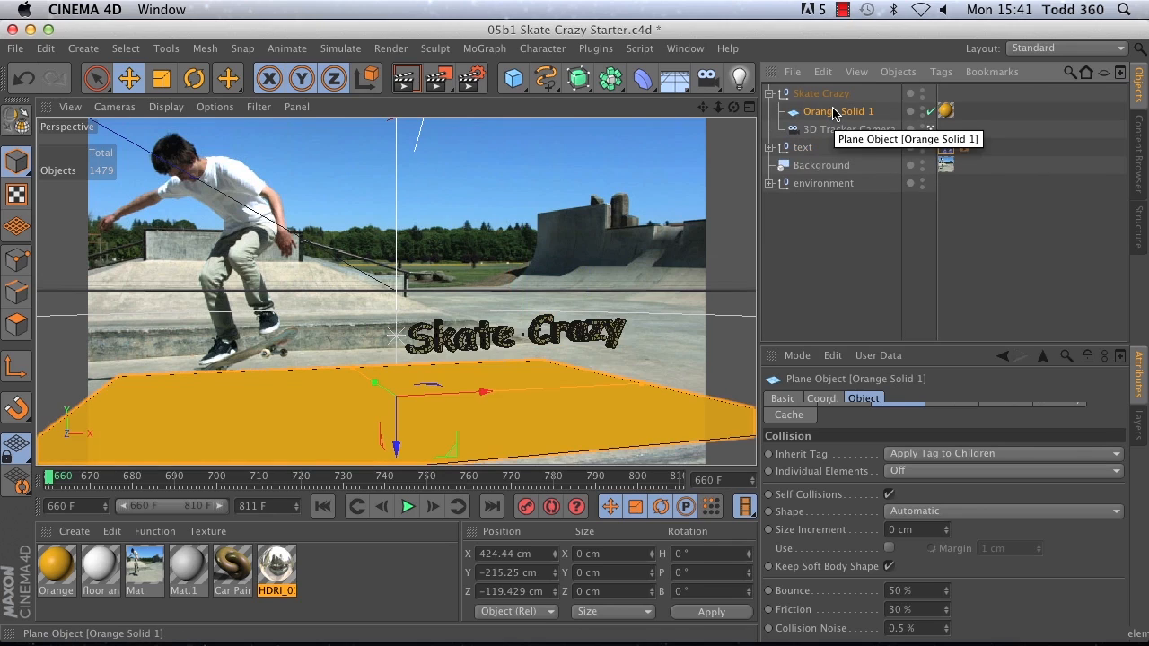
left_click(835, 114)
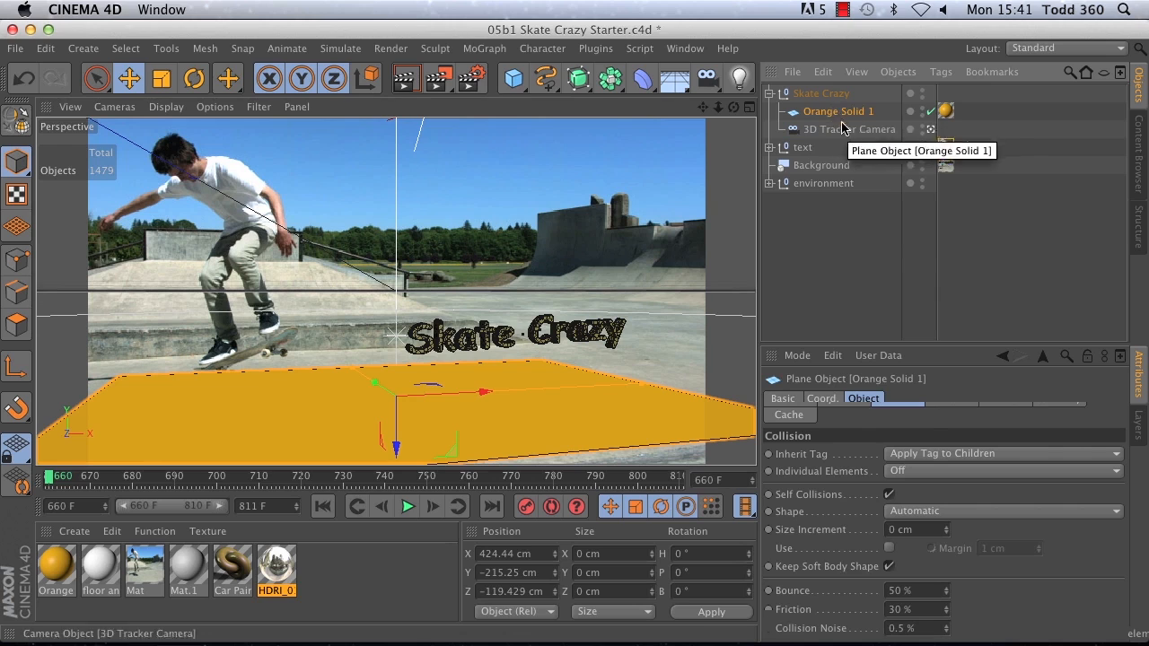
left_click(935, 73)
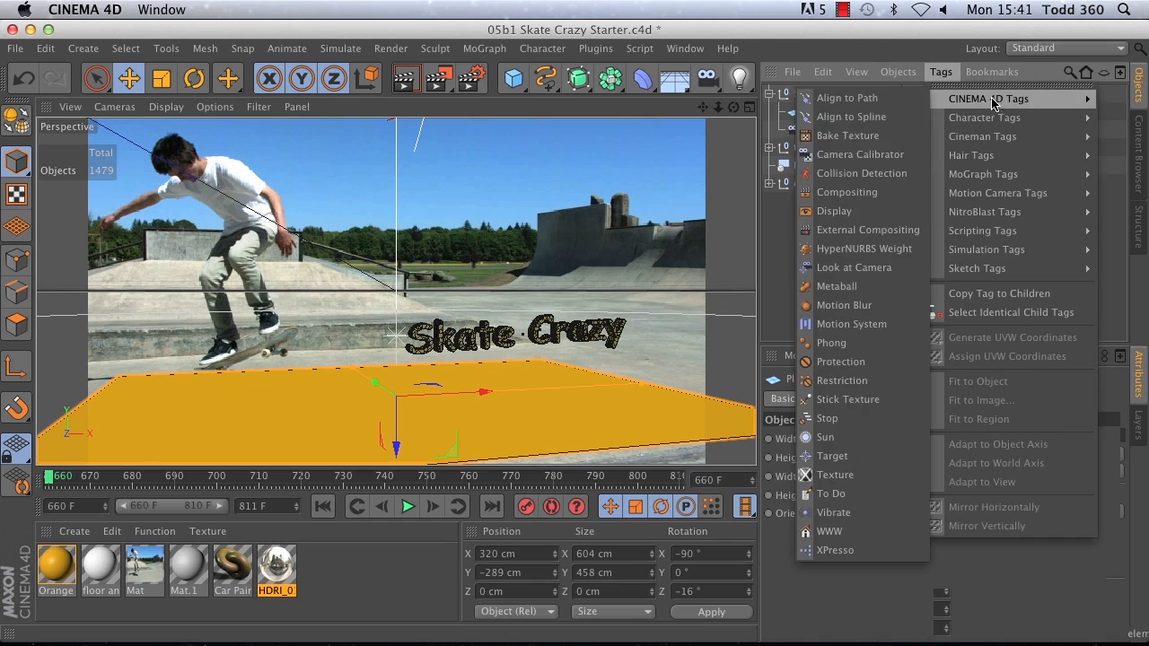
mouse_move(985, 100)
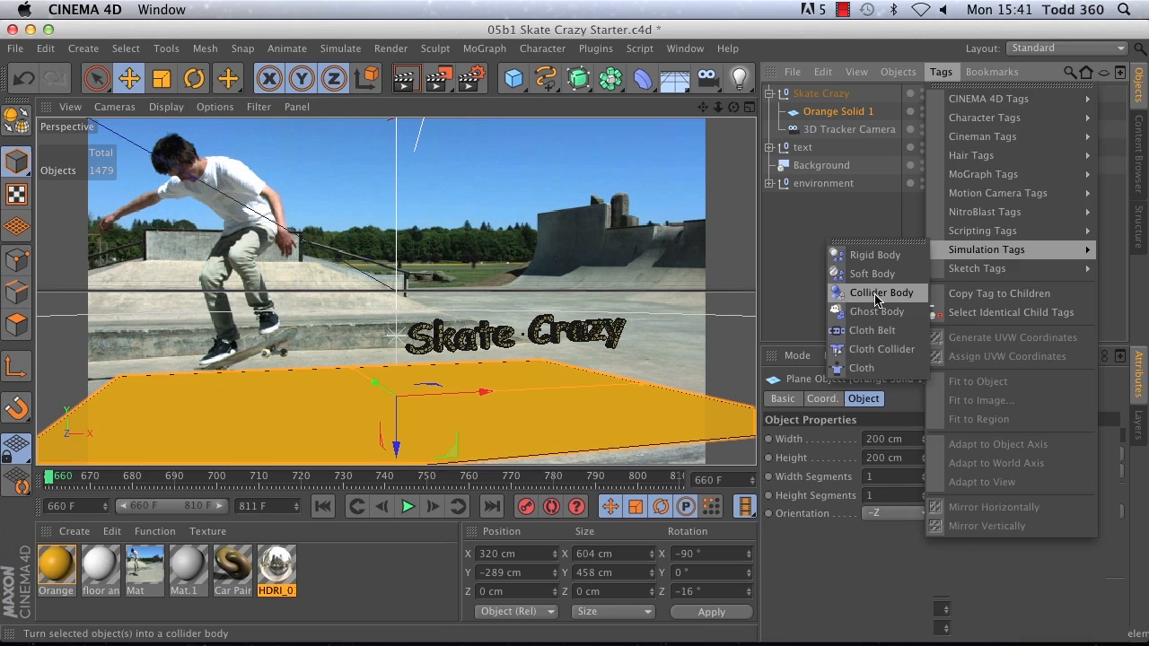
left_click(876, 294)
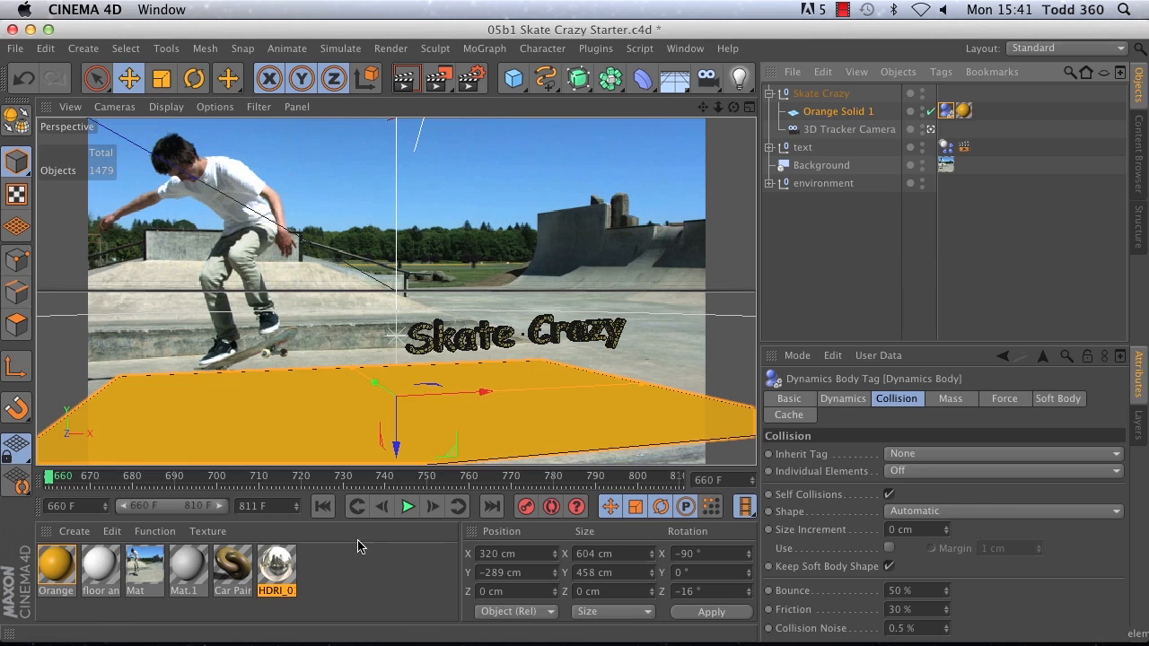
Step: Play the dynamics simulation to check how the text falls onto the plane, and return to the first frame
left_click(405, 507)
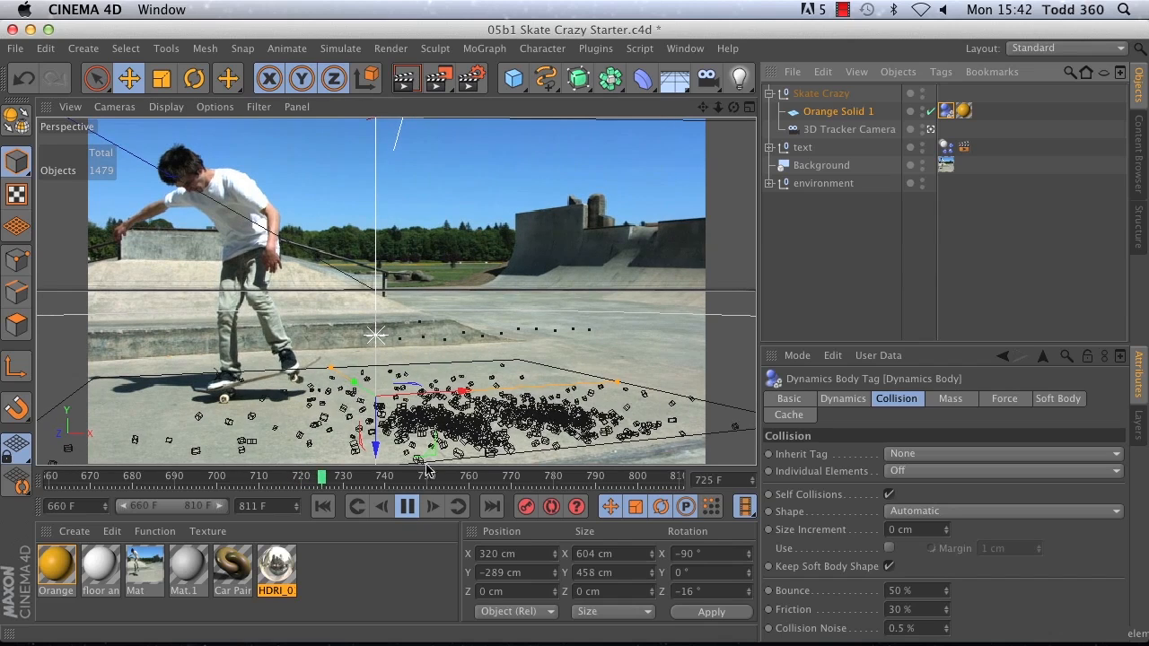
left_click(408, 506)
left_click(322, 508)
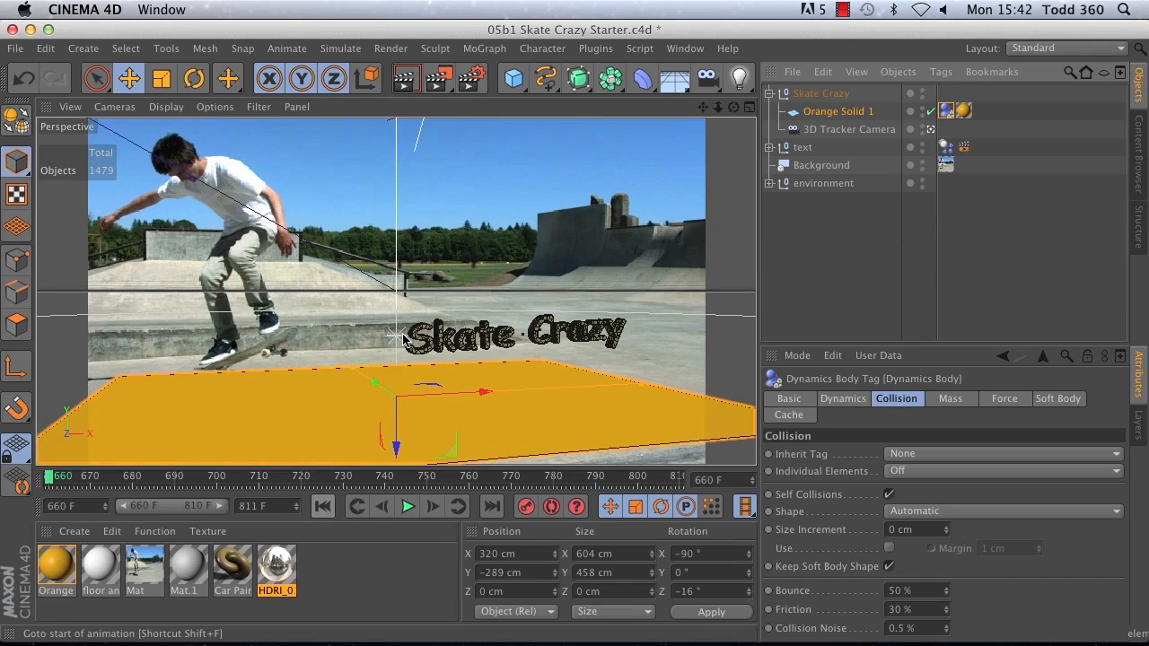
Step: Move the Rigid Body tag from the text null to the letter S null and play the simulation from the first frame
left_click(769, 147)
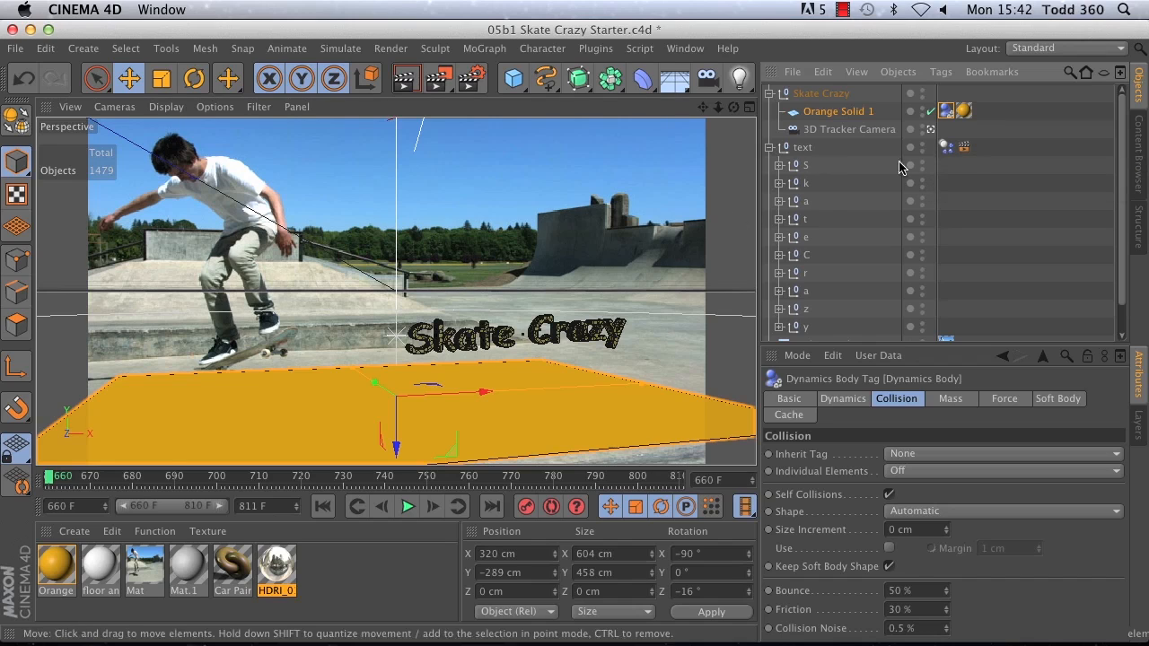
left_click_drag(946, 148, 949, 165)
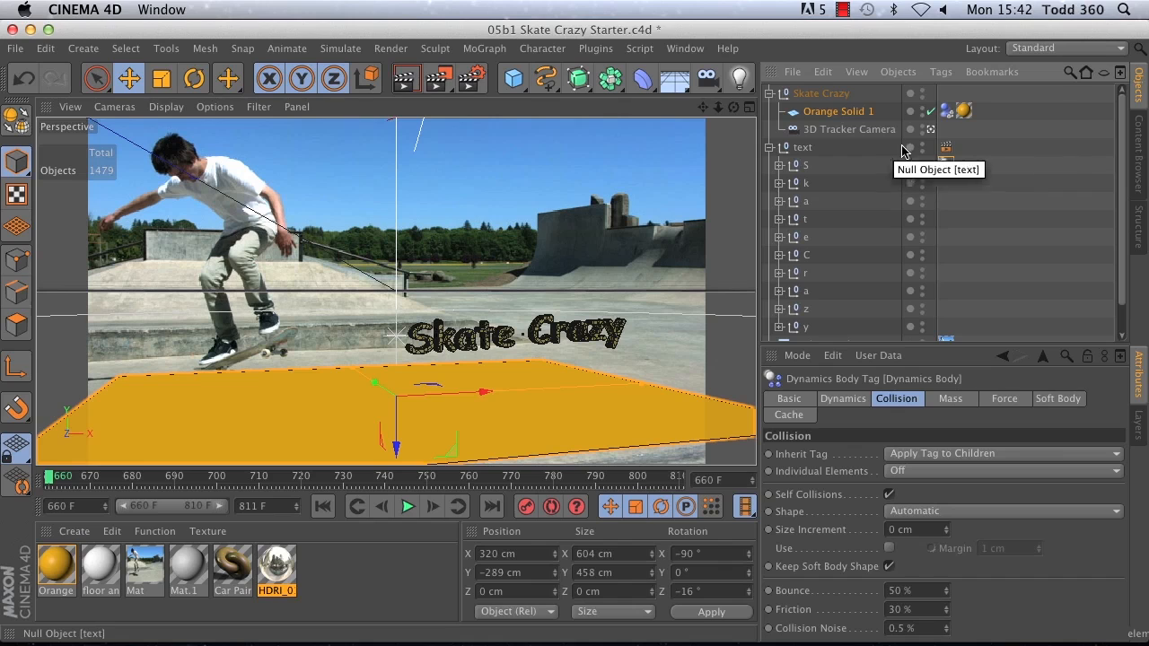
left_click(403, 506)
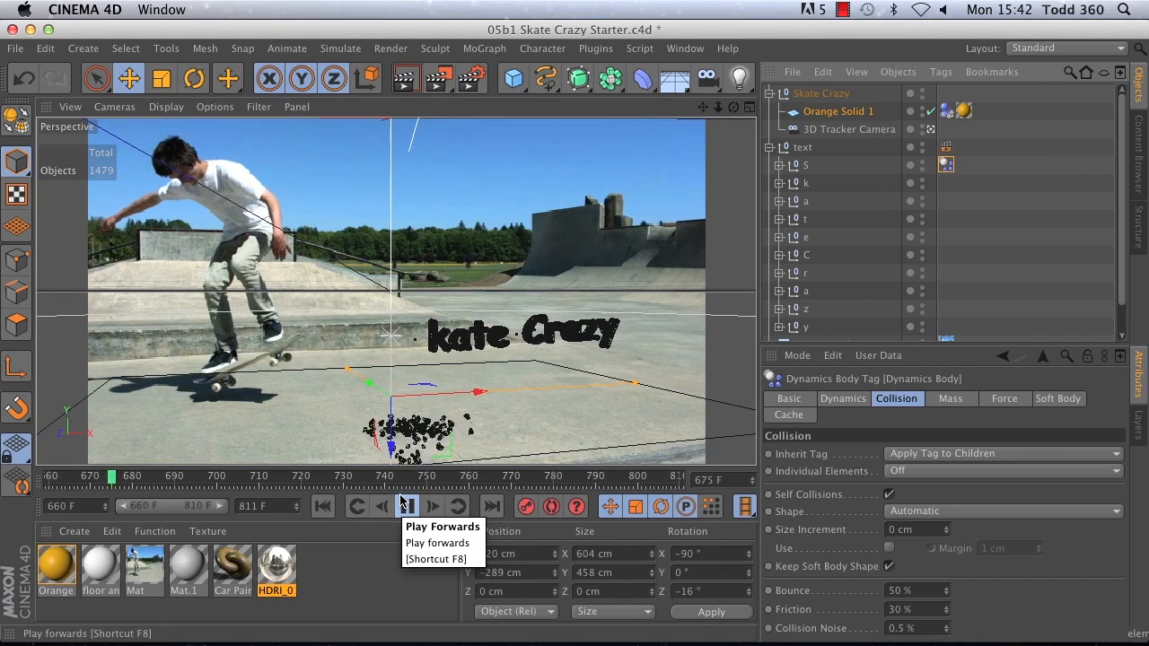
left_click(323, 506)
left_click(302, 457)
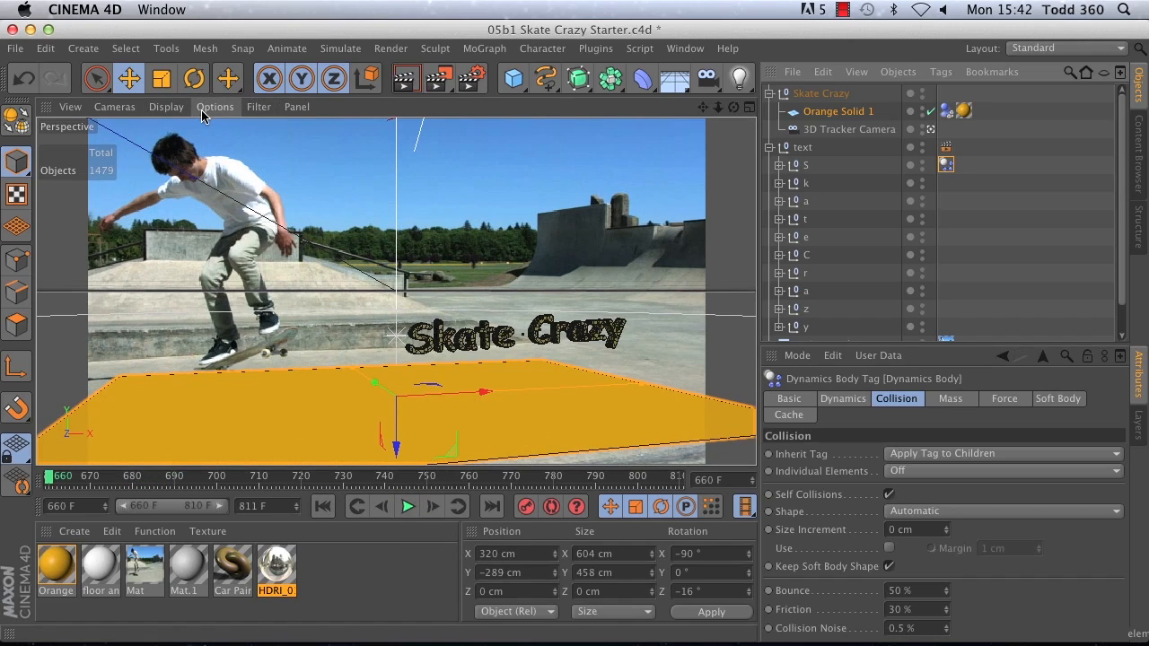
Step: Check the OpenGL page of the preferences and close the preferences
key("super+e")
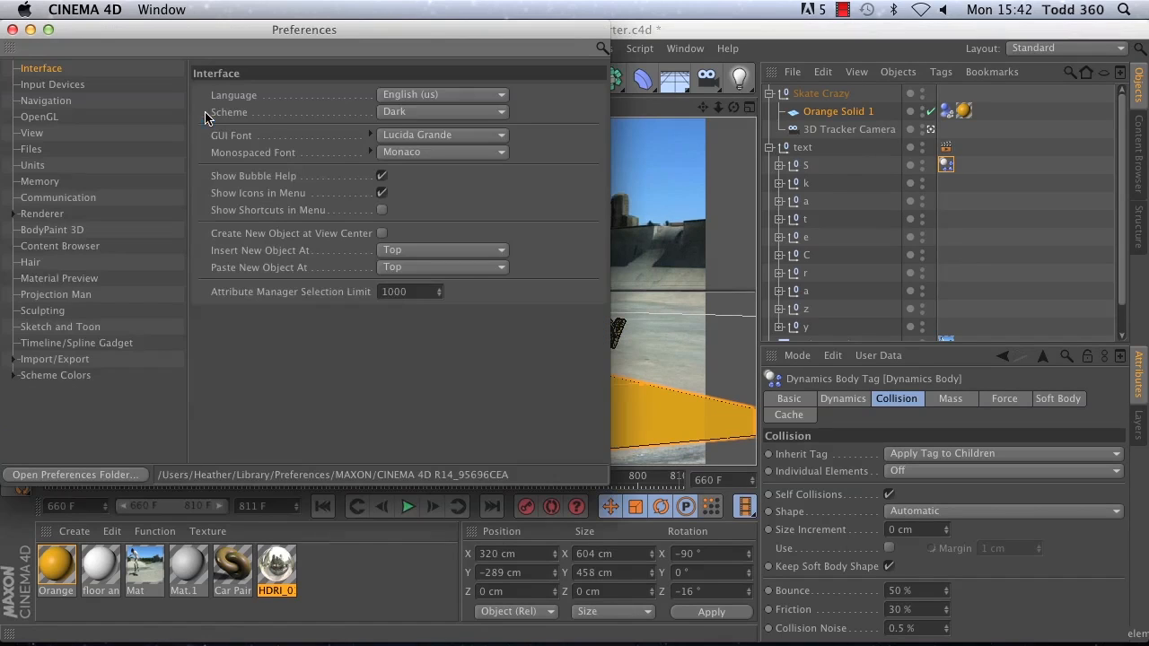
left_click(55, 123)
left_click(13, 30)
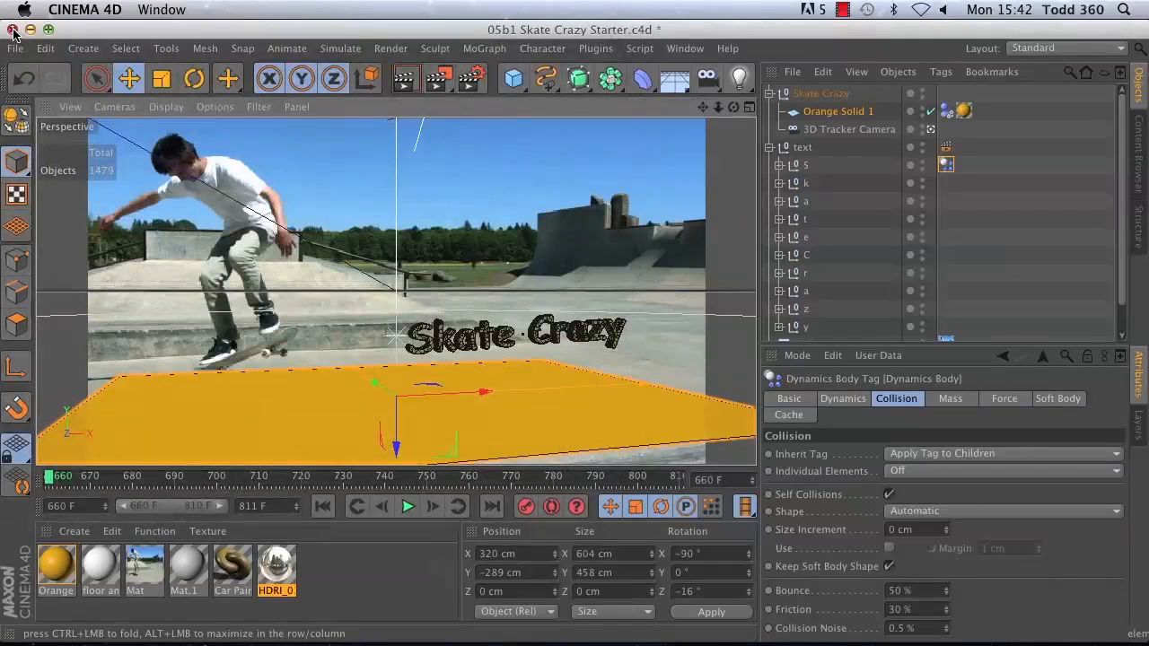
Step: Replay and scrub the simulation to examine how the letter S breaks apart on the plane, returning to the first frame
left_click(407, 506)
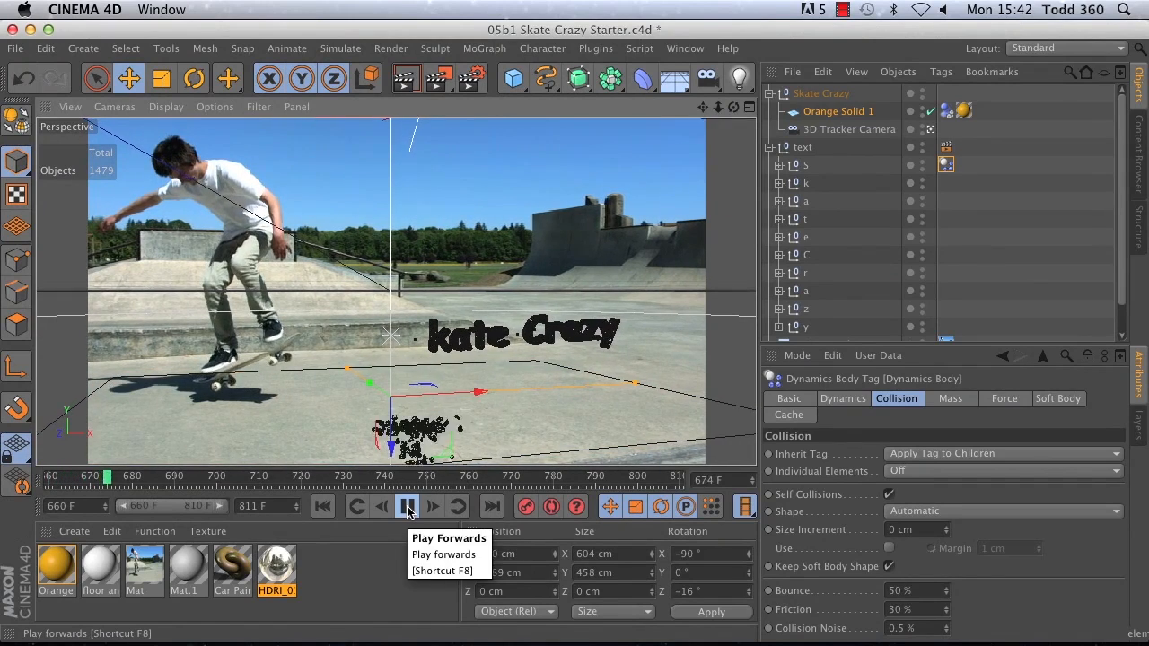
left_click(406, 506)
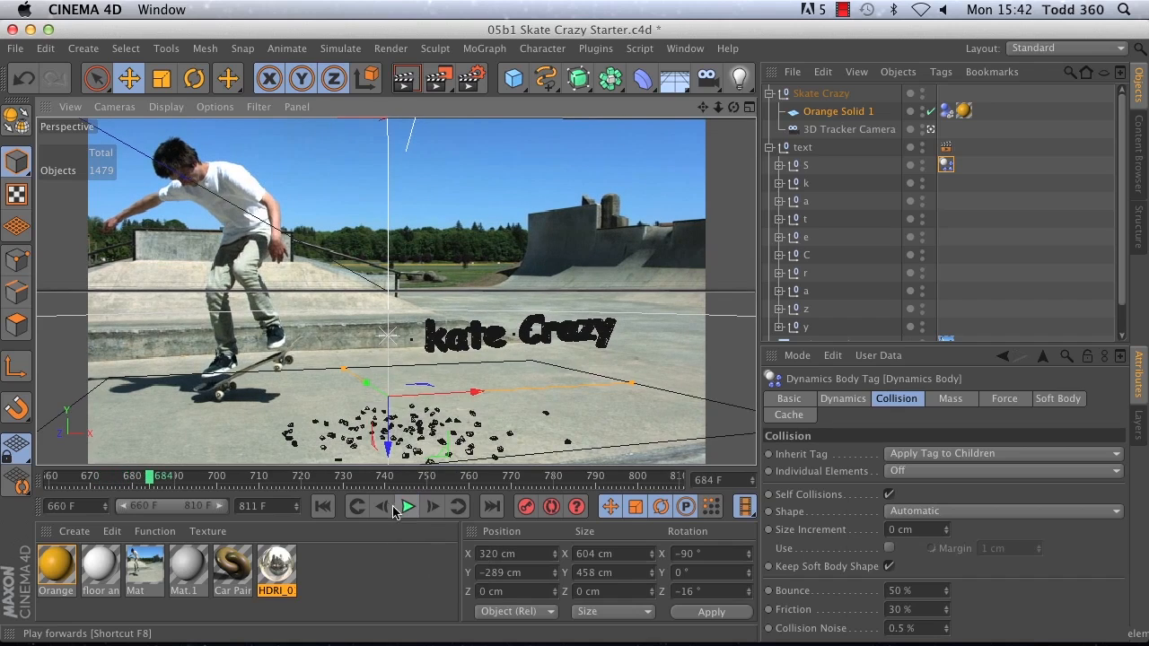
left_click(115, 481)
left_click_drag(116, 481, 82, 481)
left_click(336, 509)
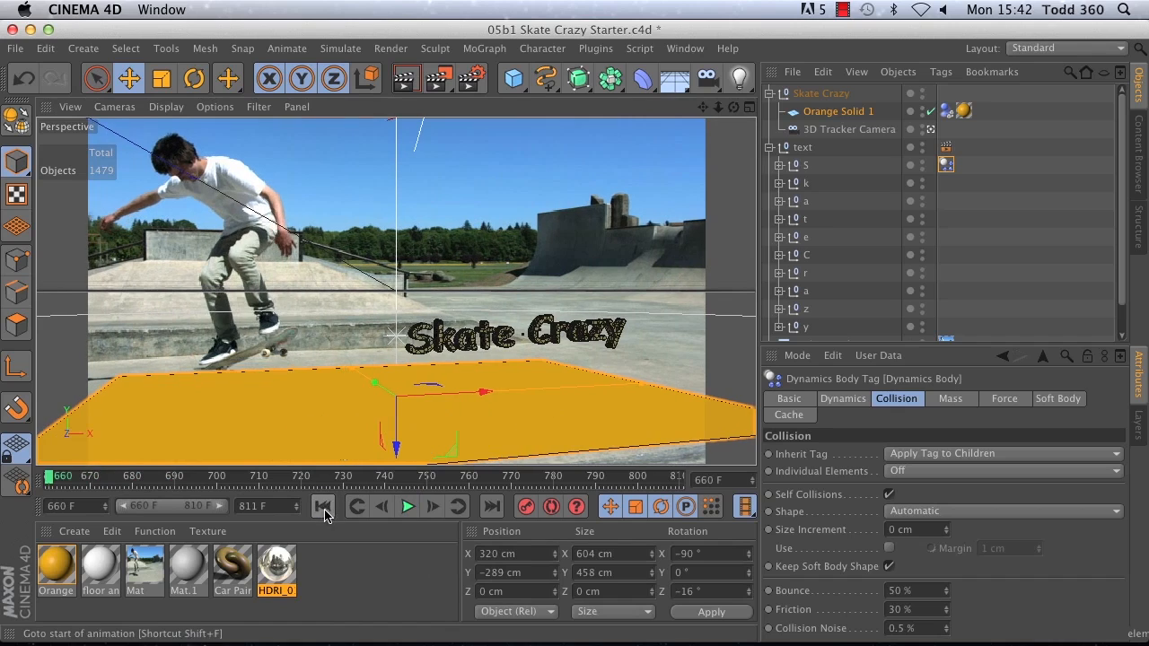
left_click(407, 508)
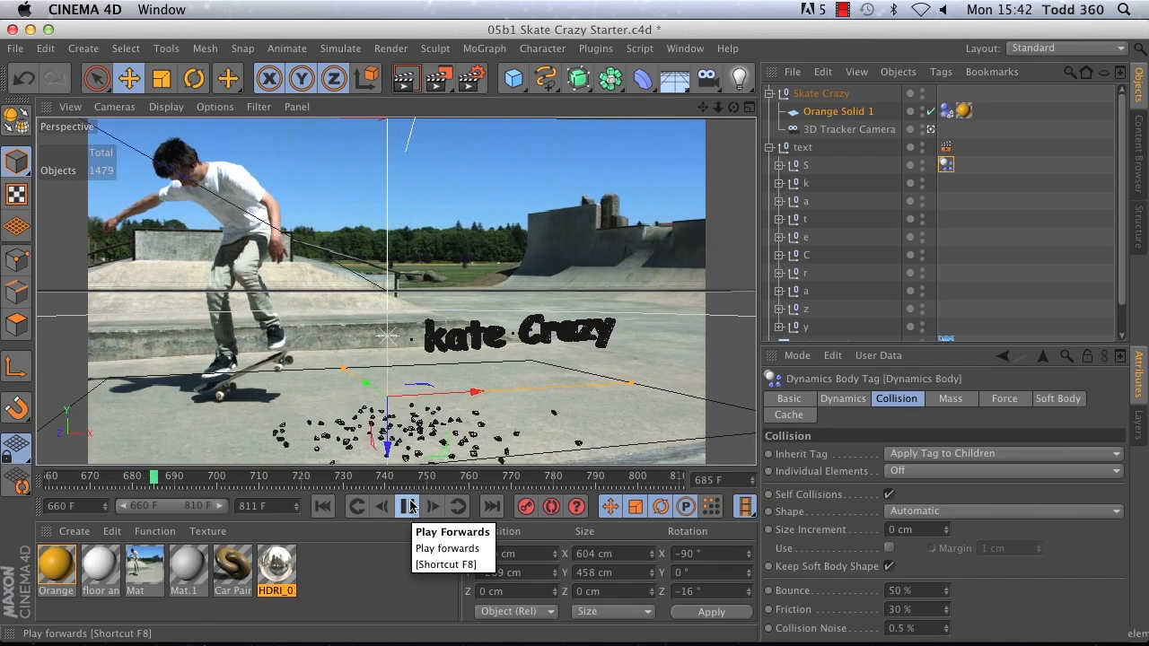
left_click(409, 507)
left_click(324, 505)
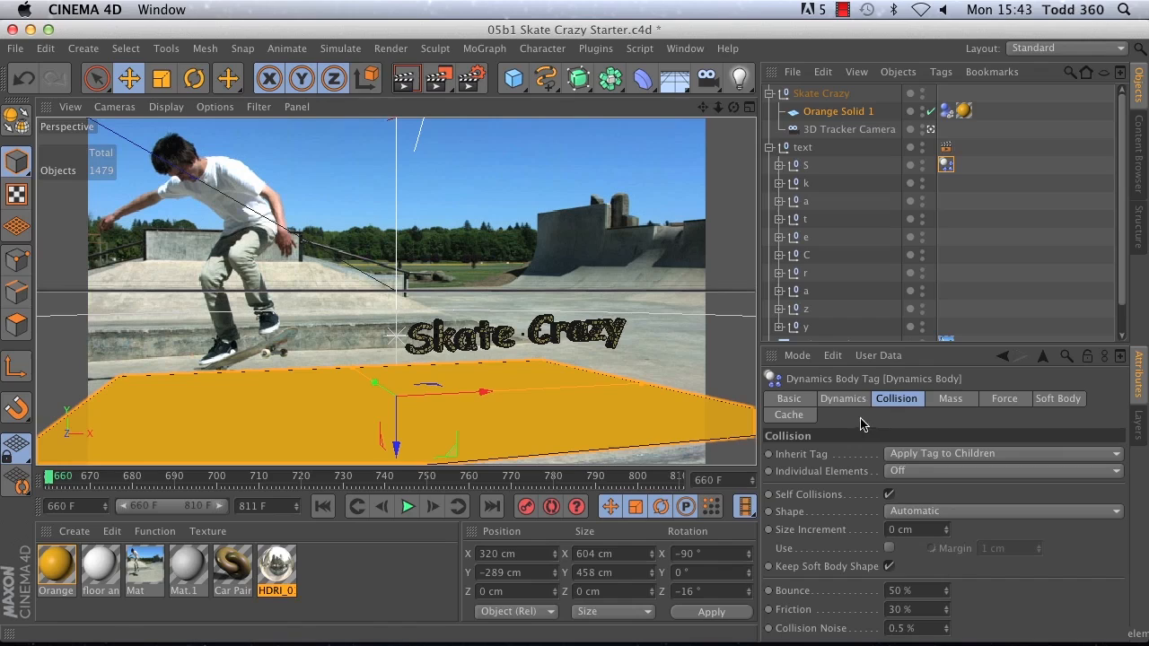
Step: Set the letter S Rigid Body tag's collision Bounce to 0% and Friction to 98%
left_click(920, 590)
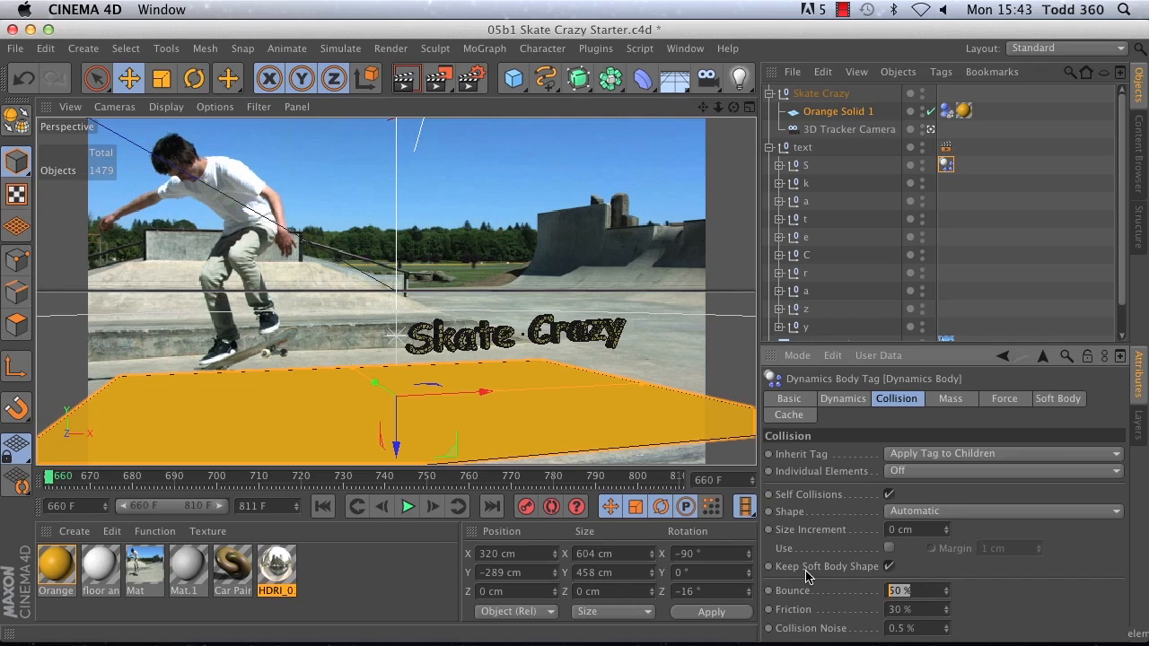
type("0")
key("Return")
left_click(929, 610)
type("98")
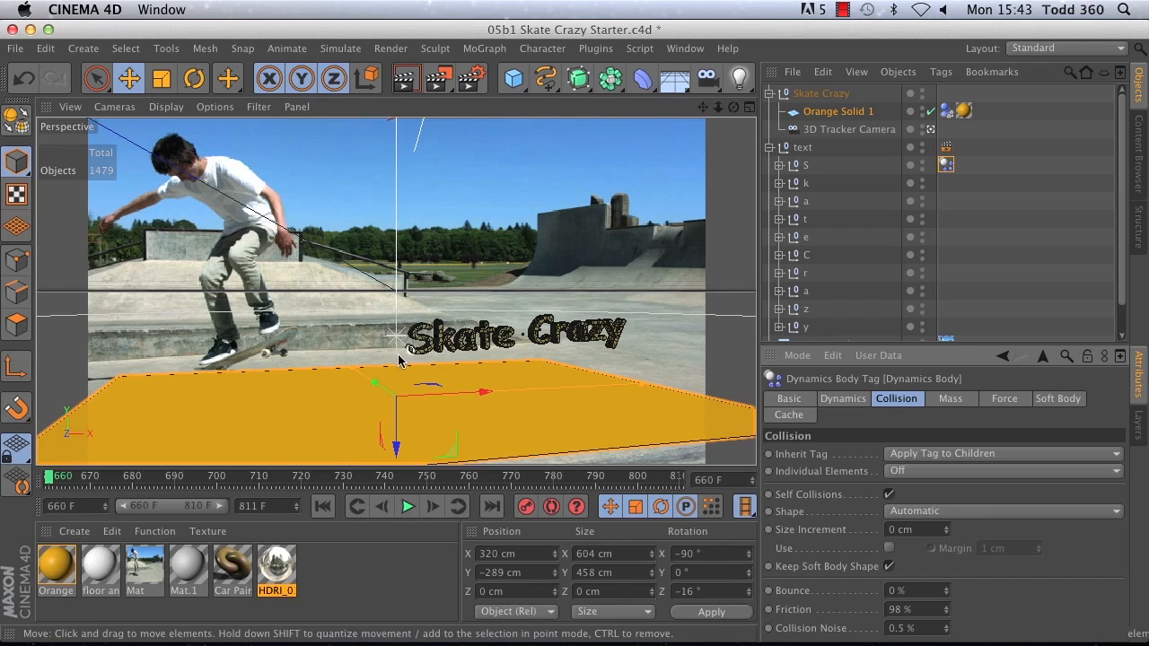
Step: Set the Orange Solid 1 Collider Body tag's Bounce to 0% and Friction to 98%
left_click(947, 111)
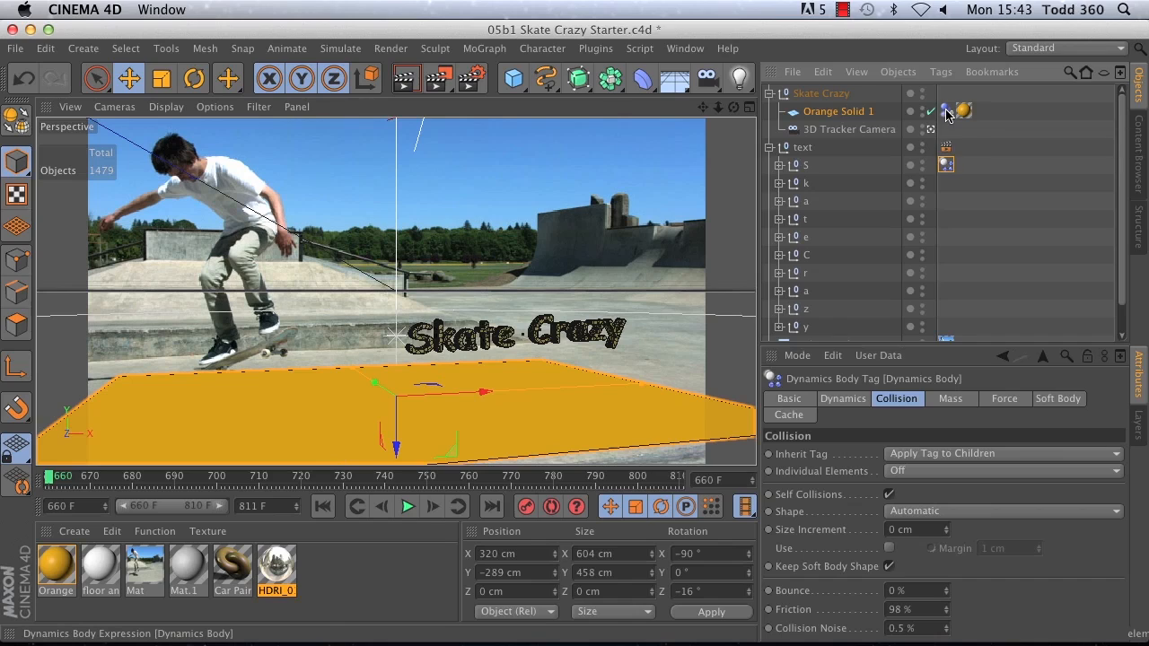
double_click(915, 591)
type("0")
key("Tab")
type("98")
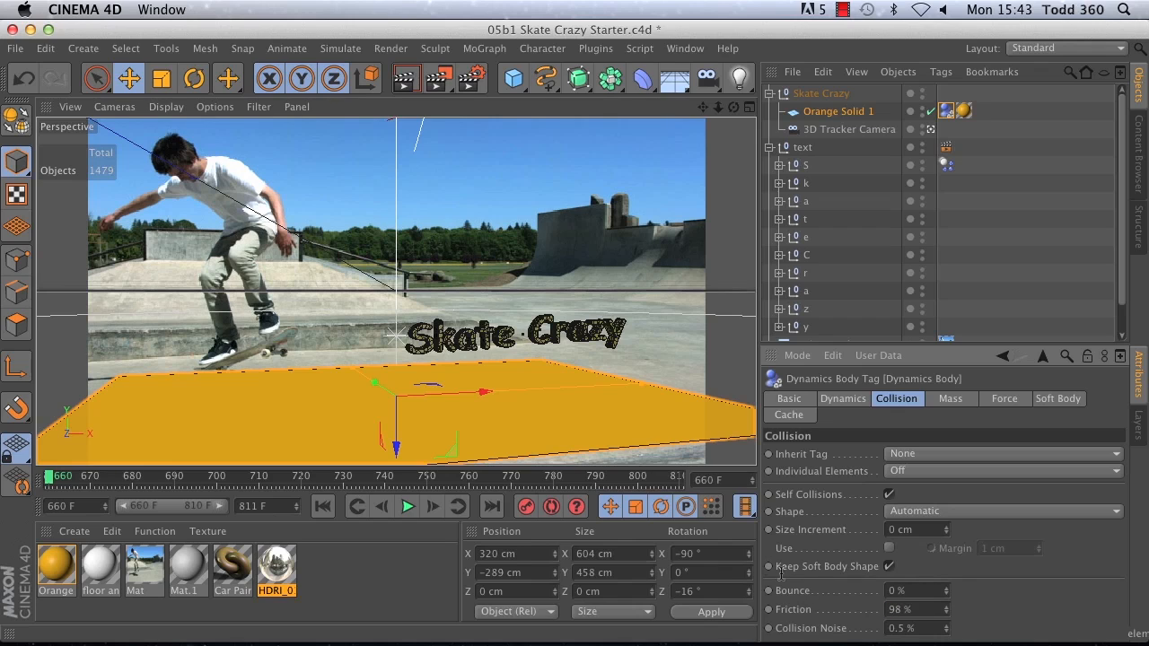
Step: Play the simulation to check how the letter S pieces land with the new collision settings, and return to the first frame
left_click(404, 509)
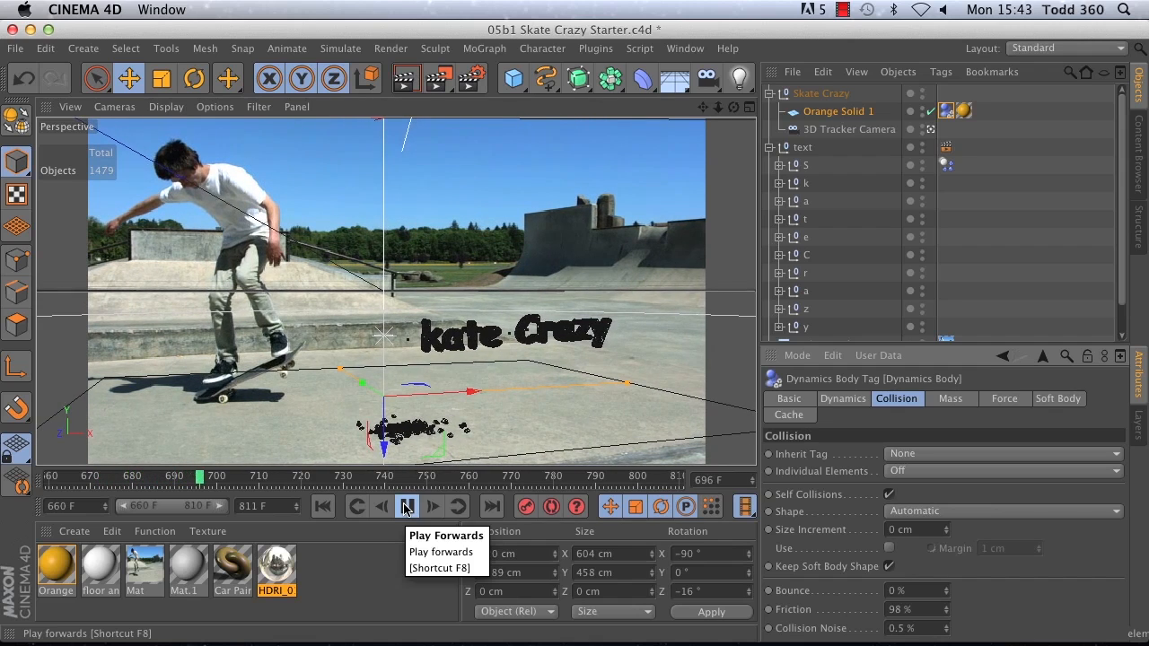
left_click(406, 506)
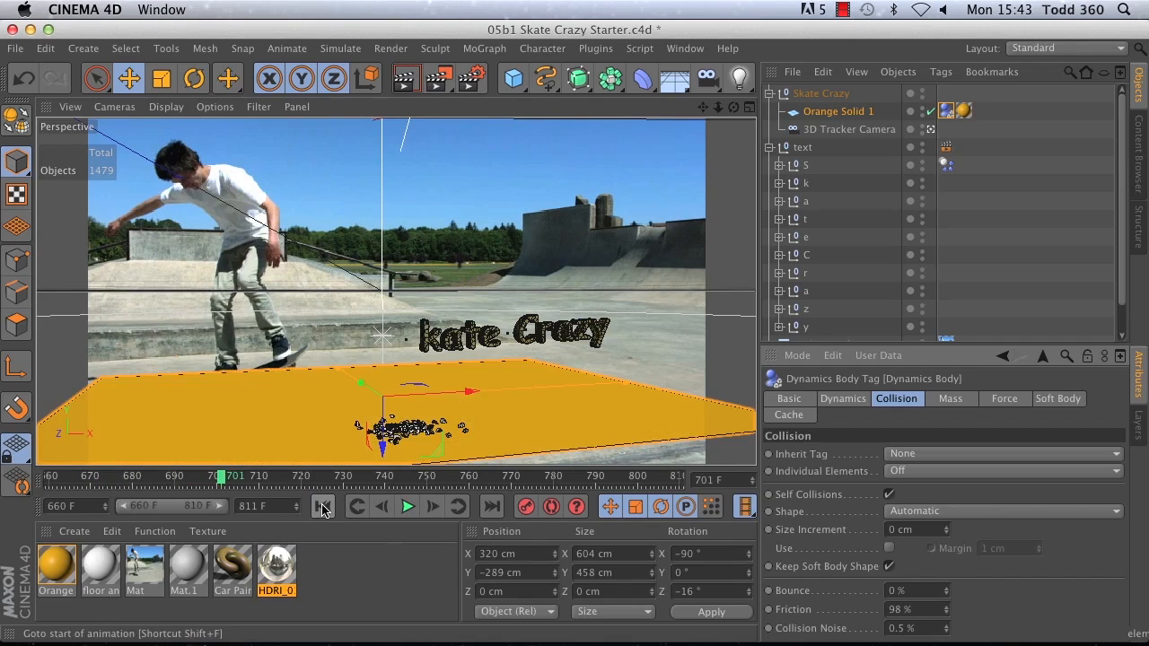
left_click(324, 506)
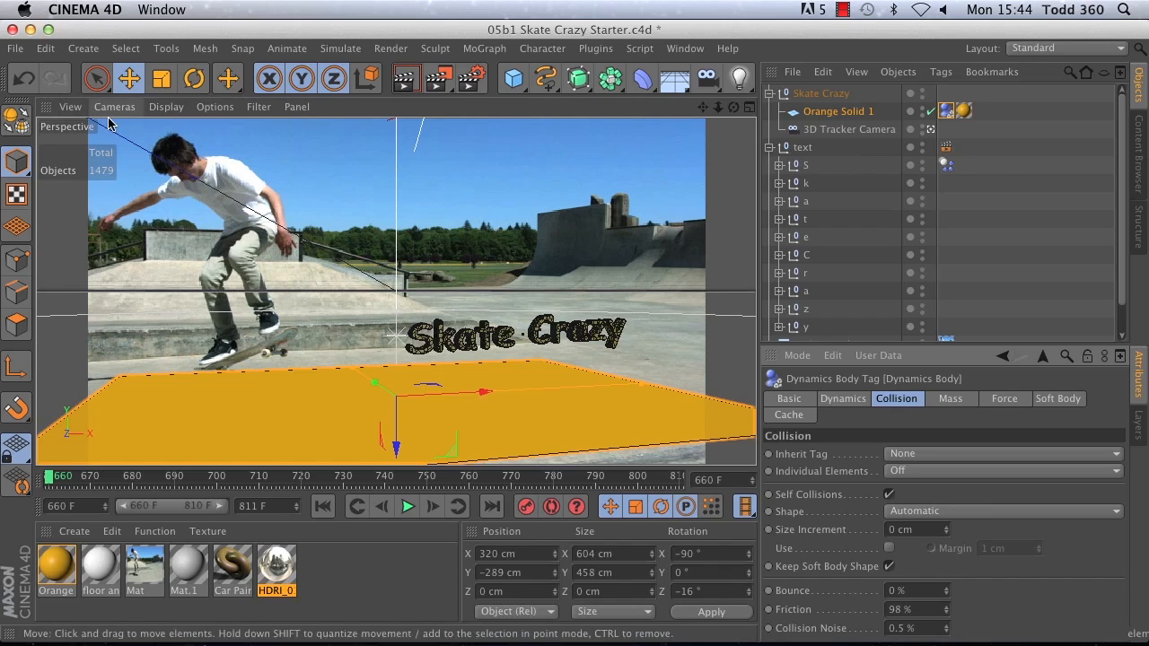
Step: Set the project's expert dynamics Steps per Frame to 40 and play the simulation to check it, returning to the first frame
left_click(45, 48)
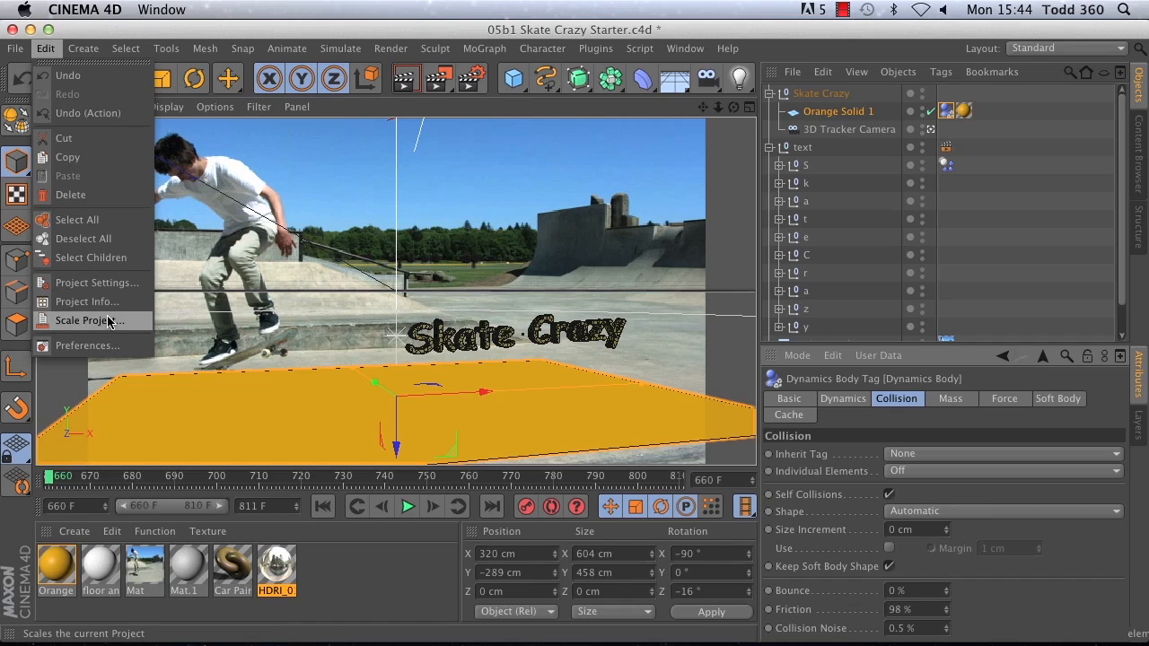
left_click(108, 284)
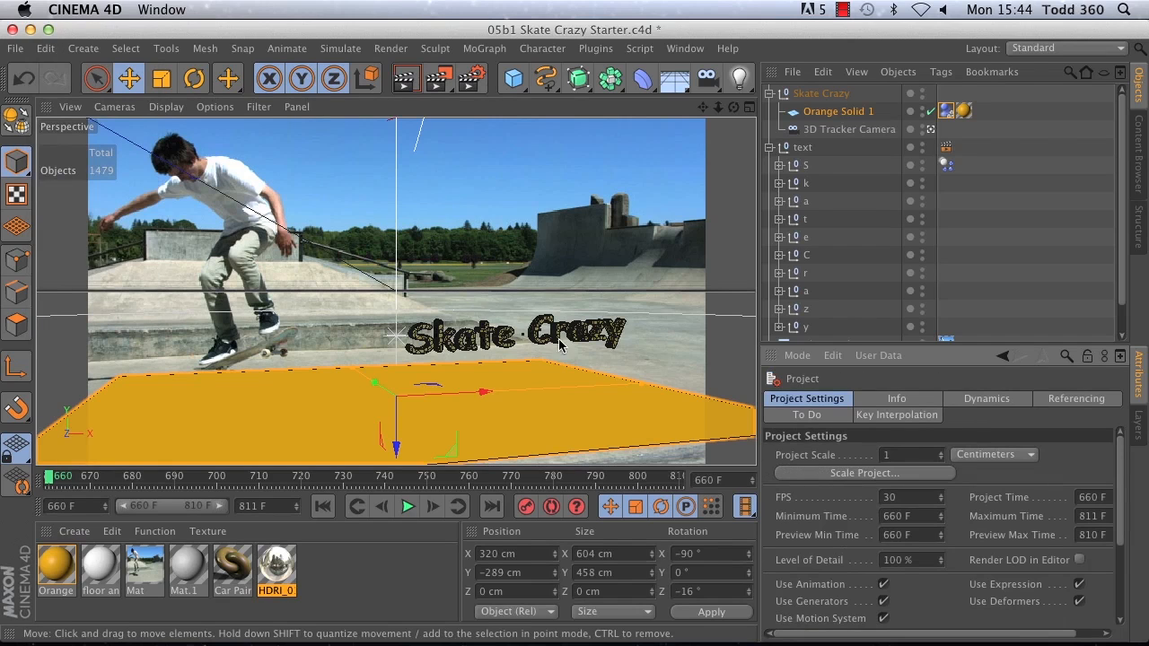
left_click(967, 401)
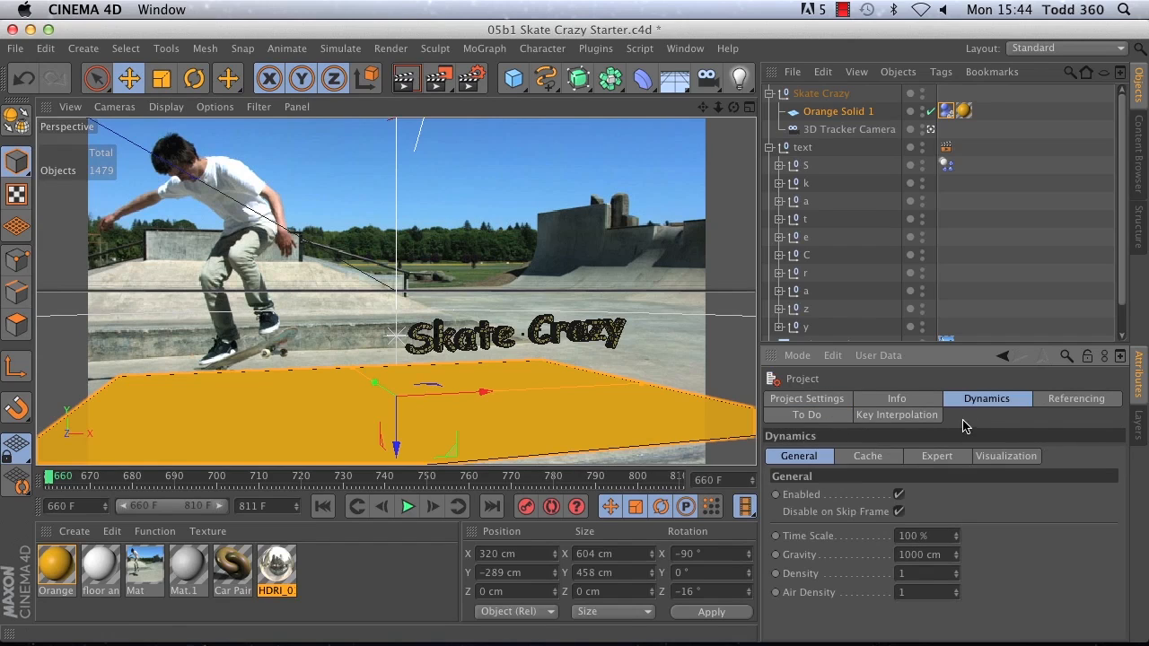
left_click(949, 459)
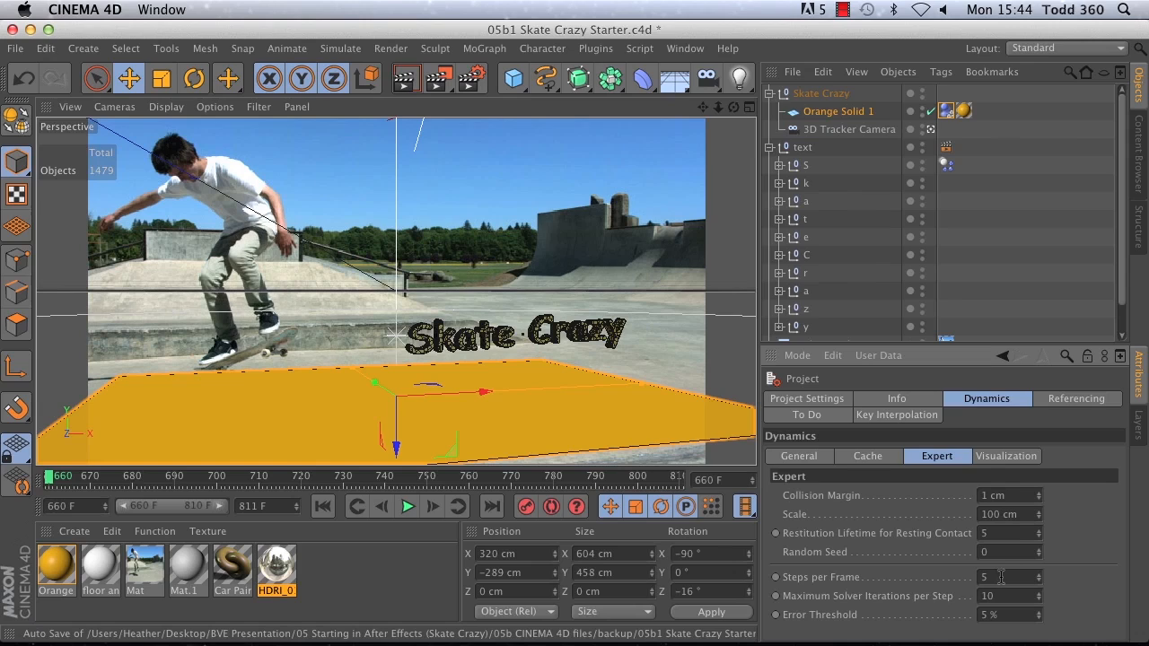
double_click(996, 581)
left_click(408, 506)
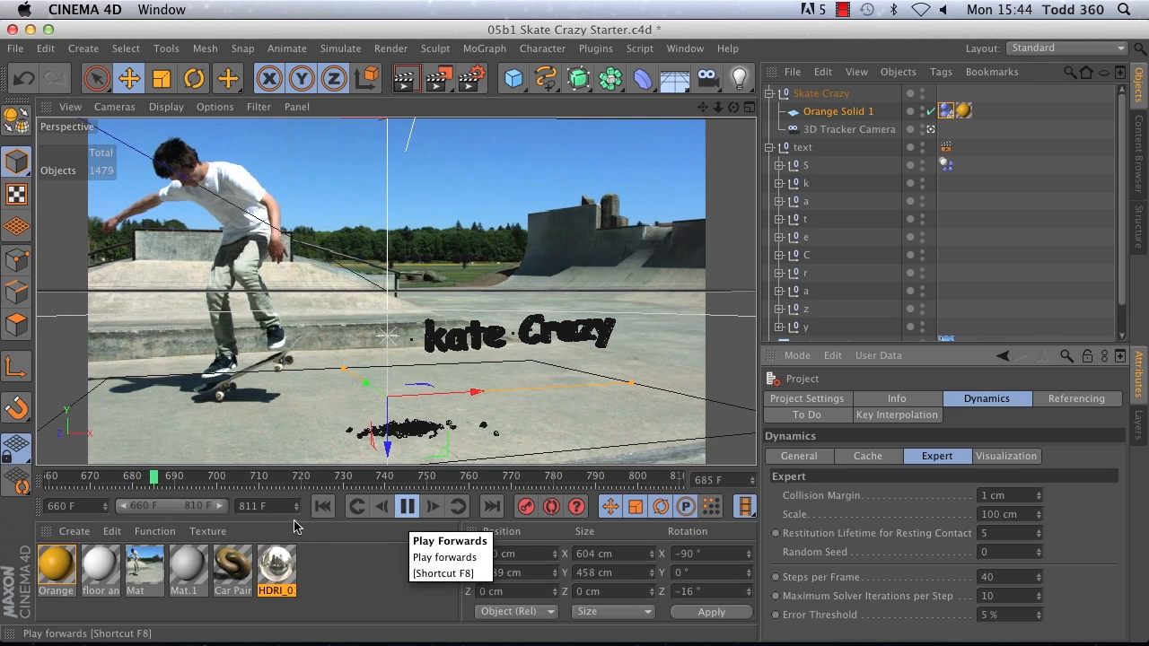
left_click(322, 506)
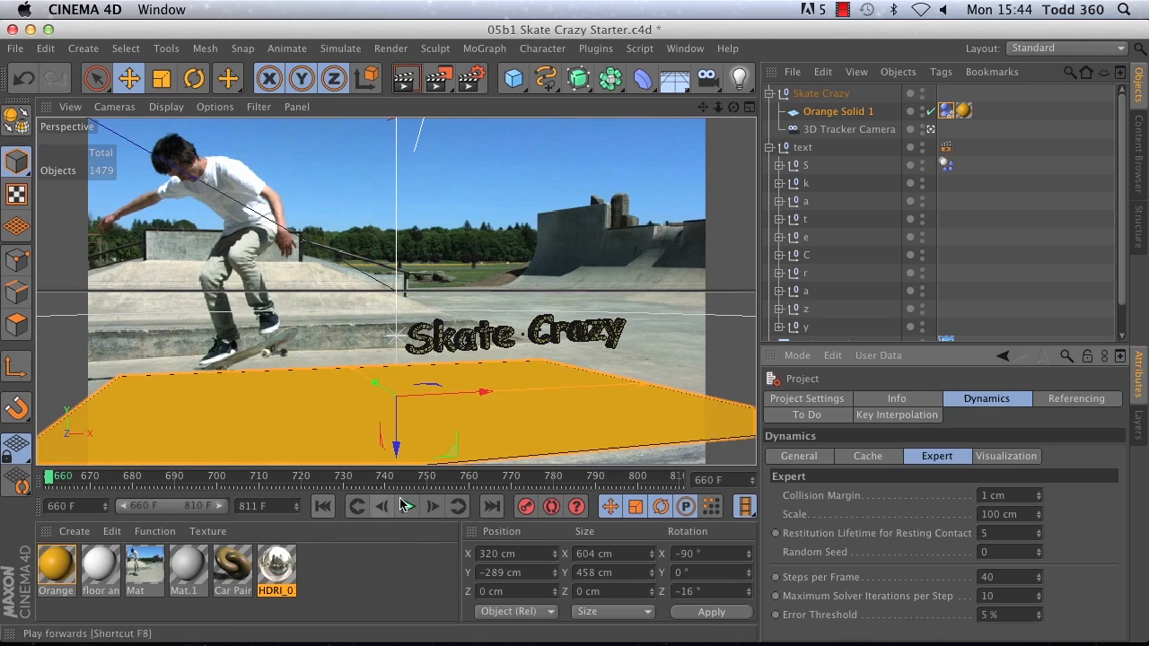
Step: Set the project's general dynamics Time Scale to 20% and preview the slowed fall, returning to the first frame
left_click(778, 461)
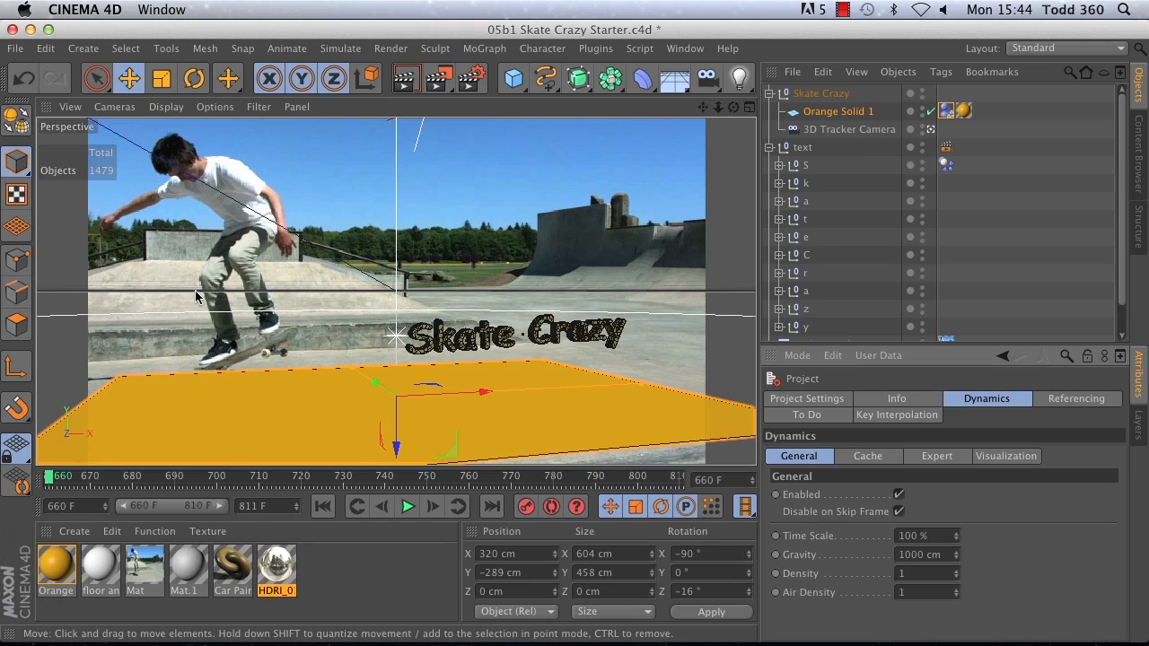
left_click(785, 458)
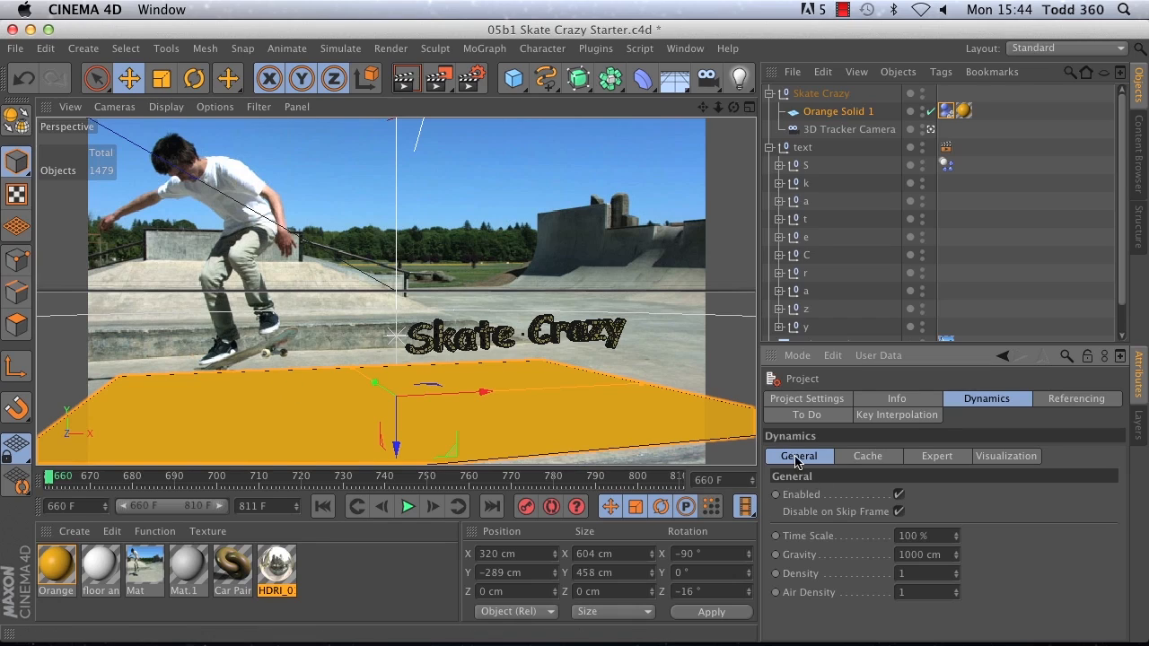
left_click(940, 535)
type("2")
left_click(407, 506)
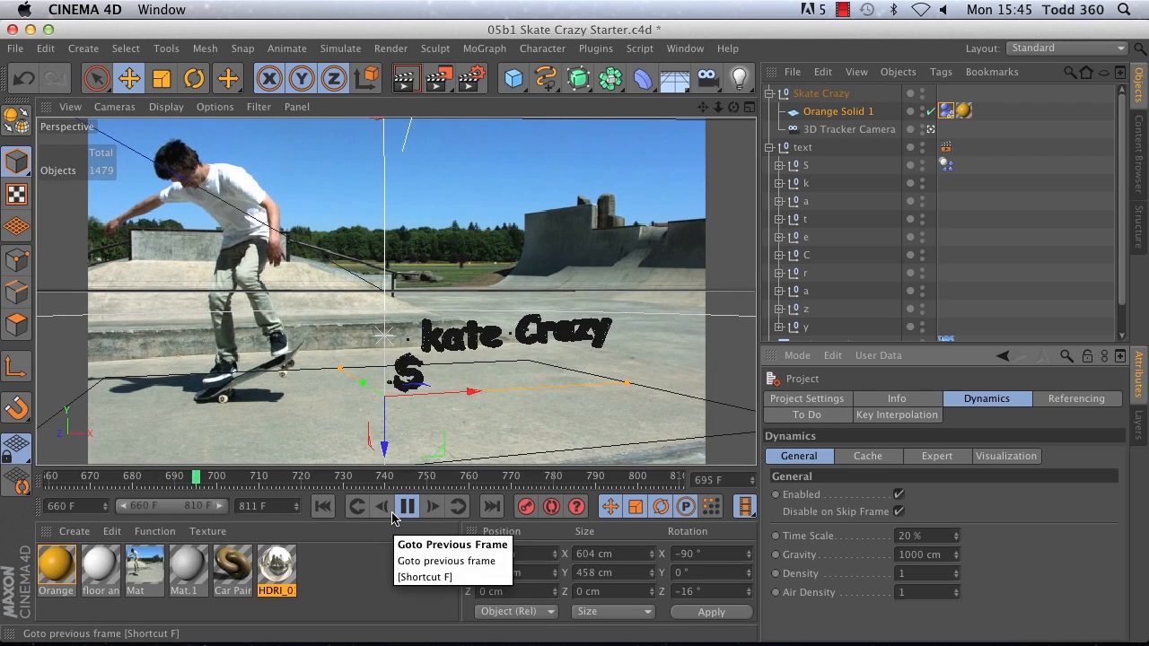
left_click(415, 510)
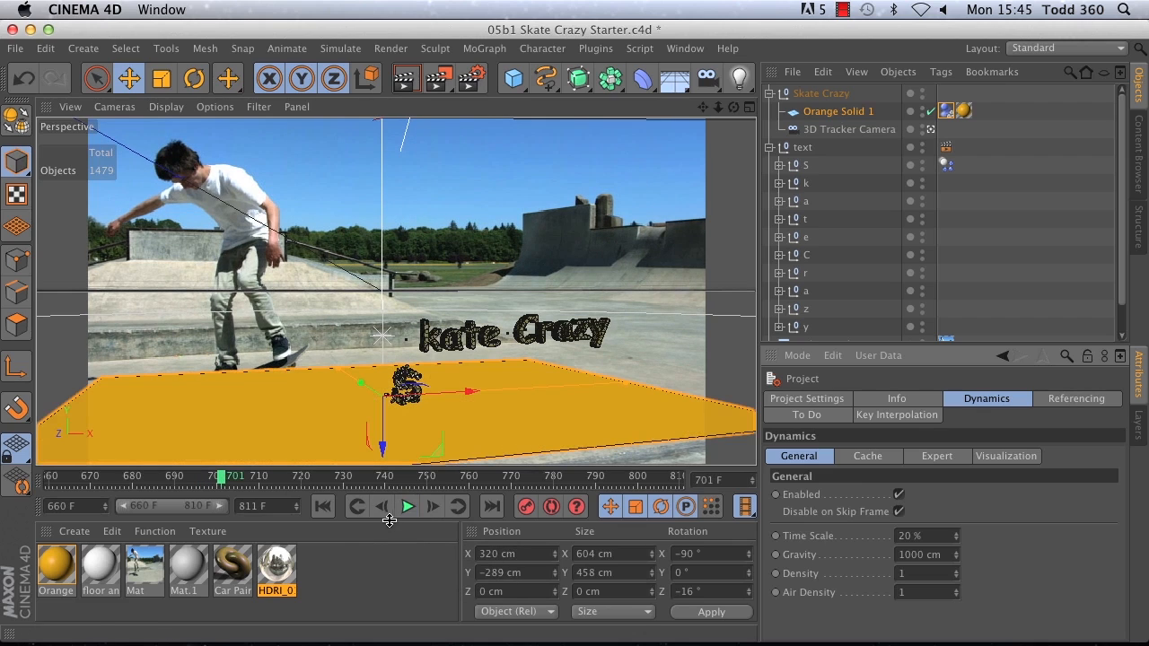
left_click(322, 506)
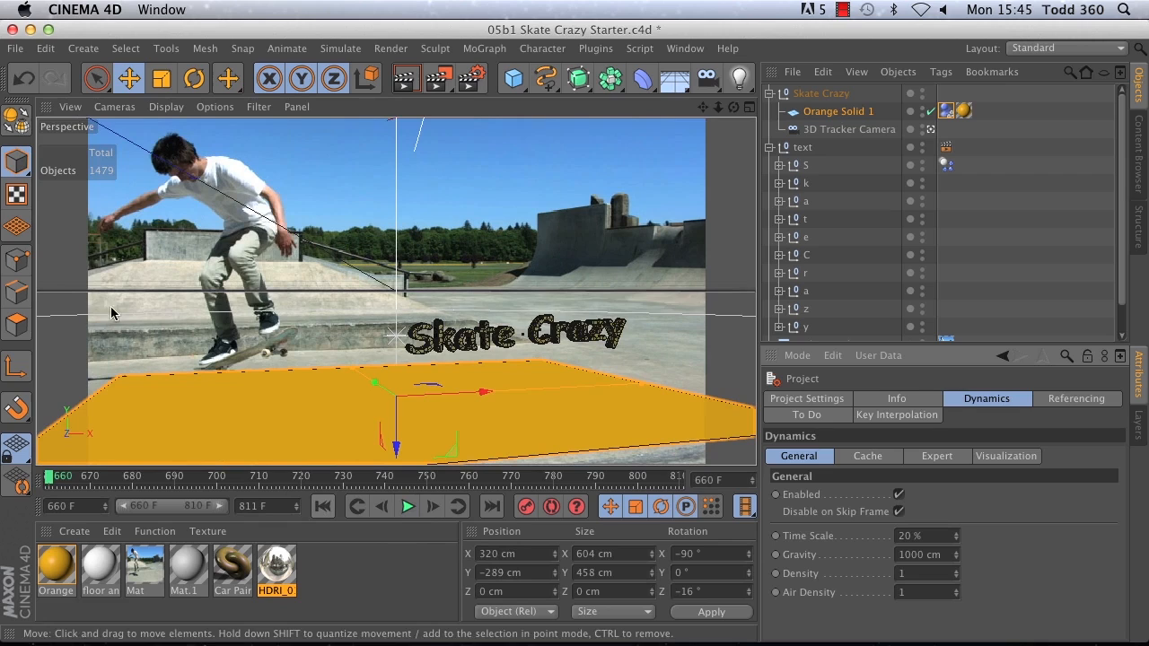
Step: Open Skate Crazy Final.c4d from the 05b CINEMA 4D files folder
left_click(15, 49)
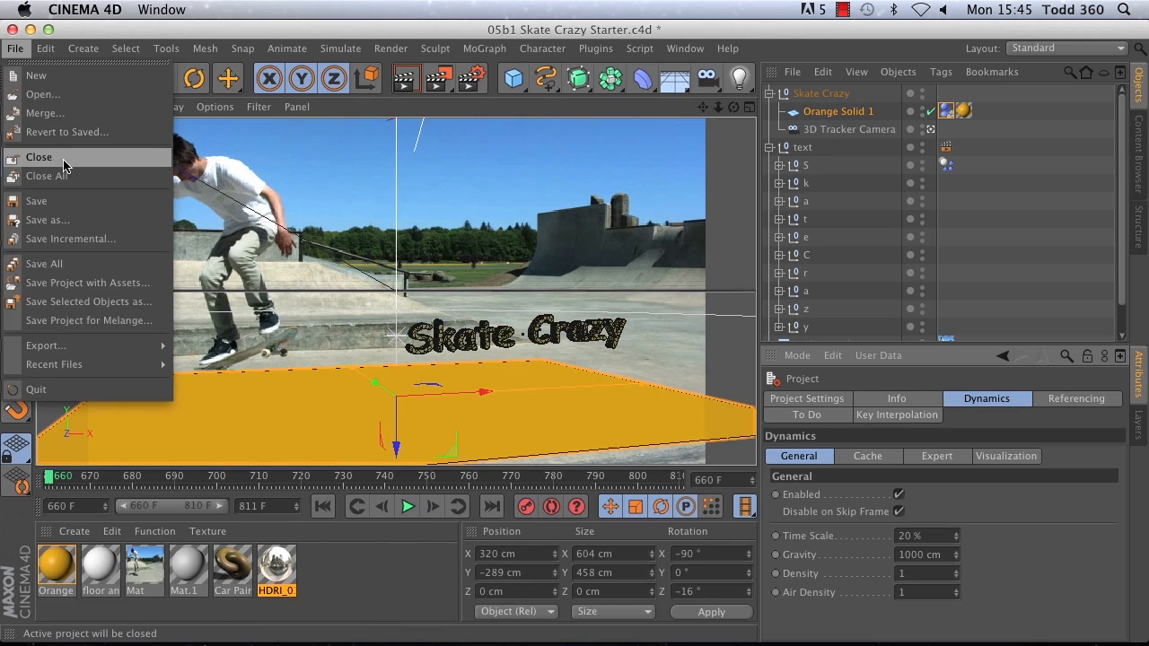
left_click(63, 95)
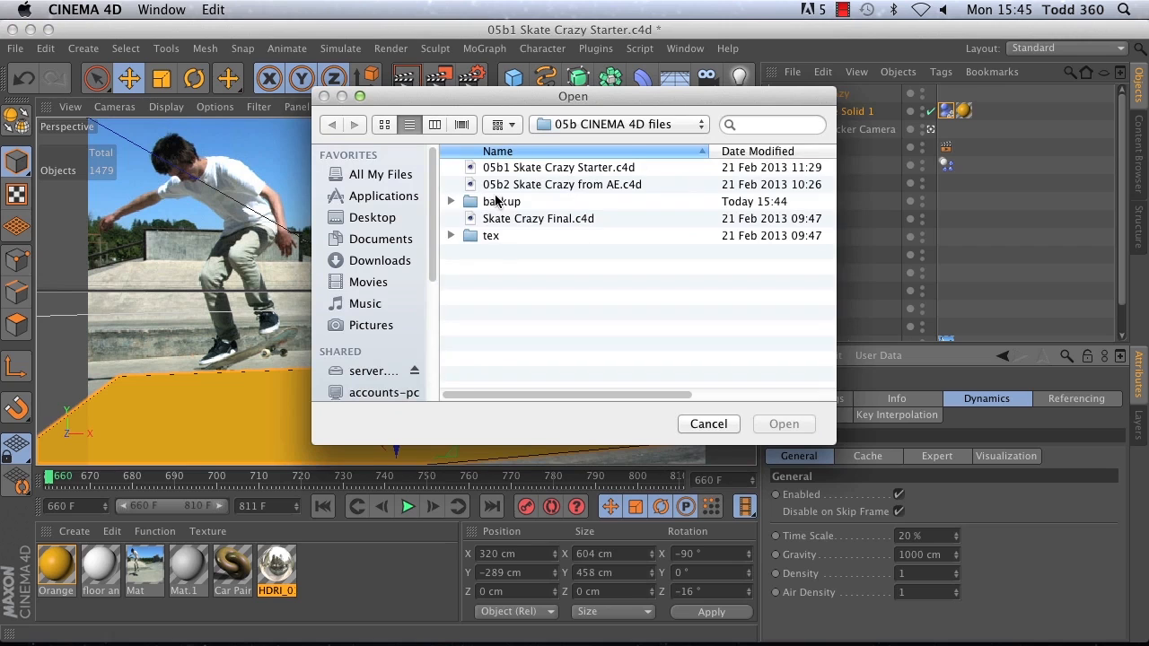
left_click(511, 220)
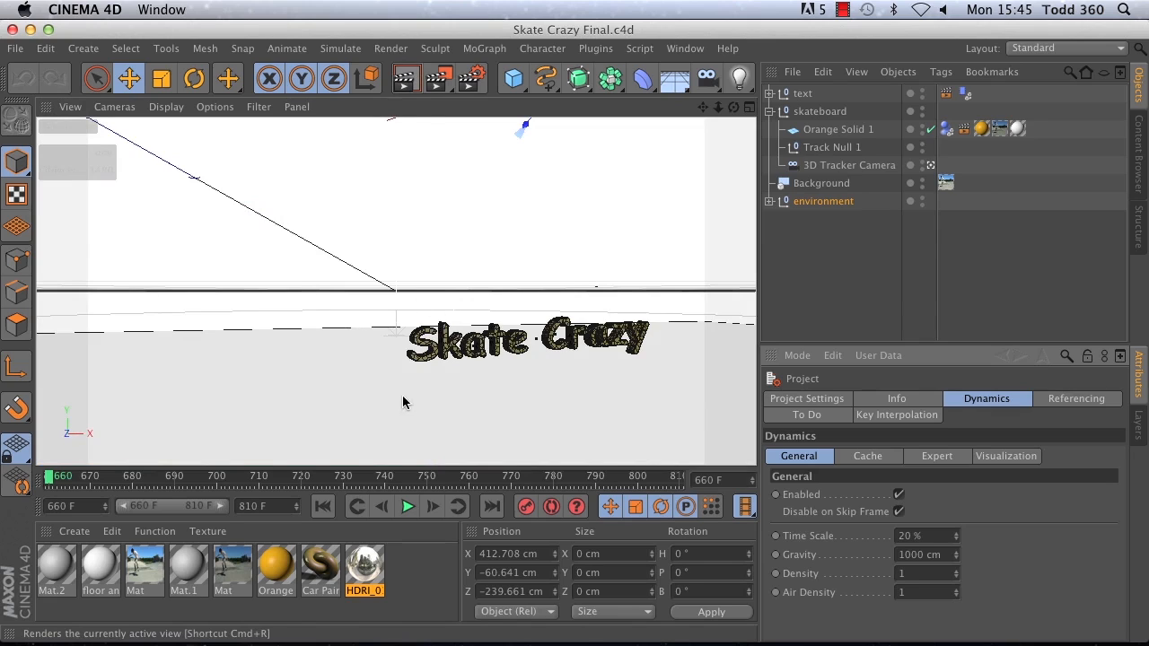
Step: Render the active view of the final Skate Crazy scene to preview the text and its shadow
left_click(404, 80)
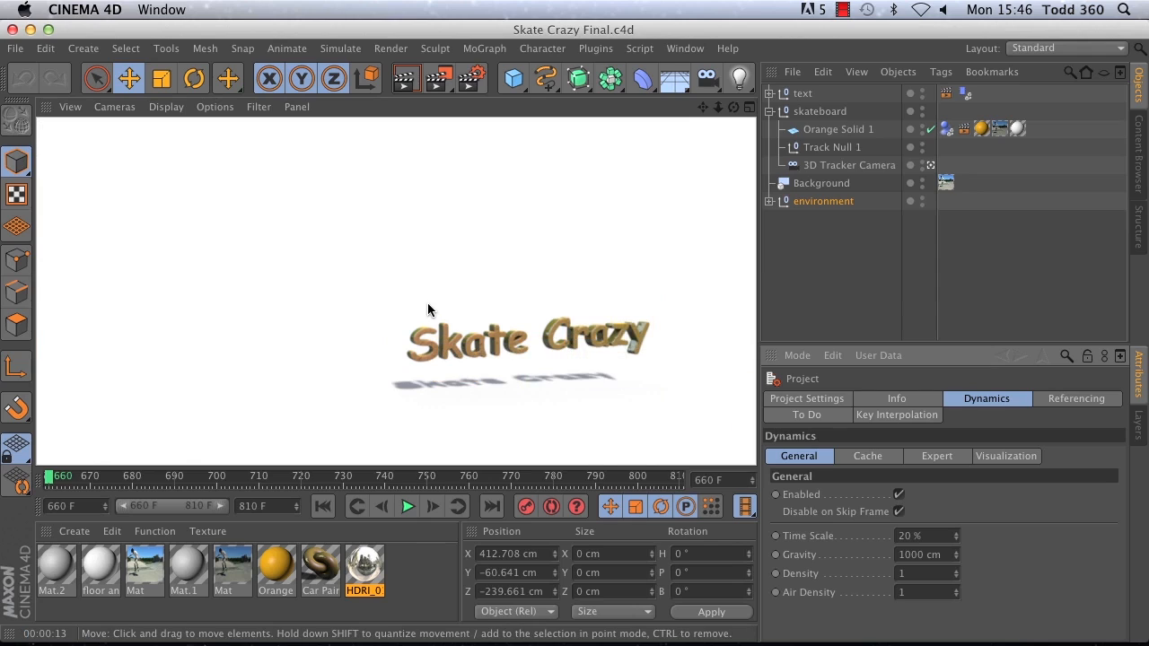
left_click(15, 49)
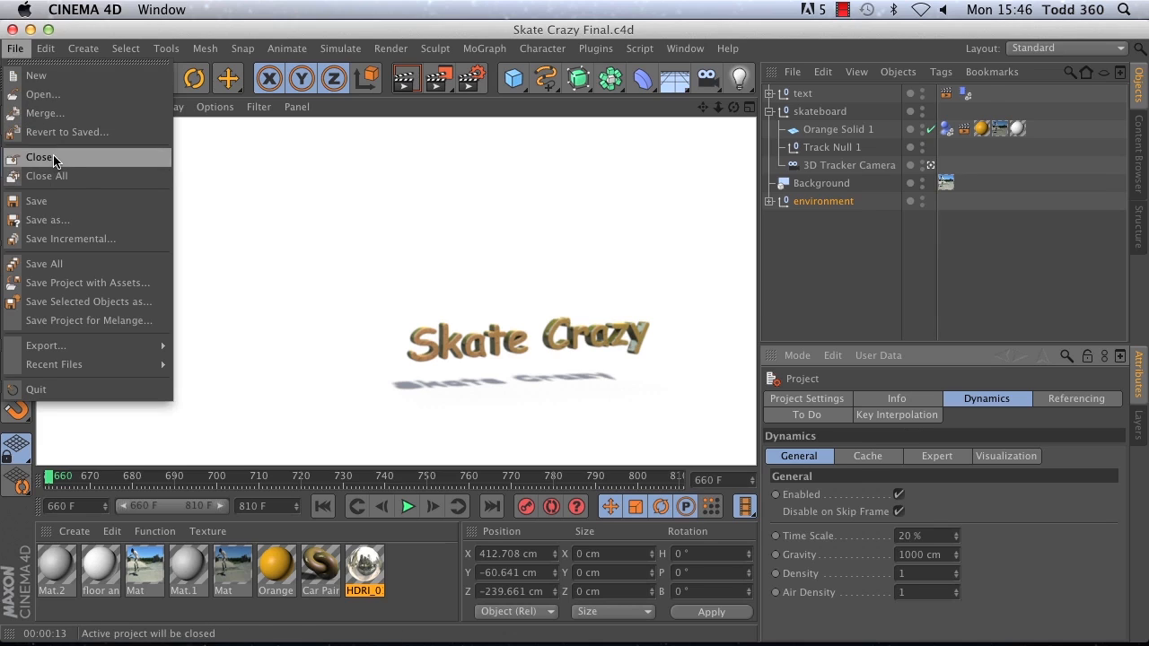
left_click(212, 25)
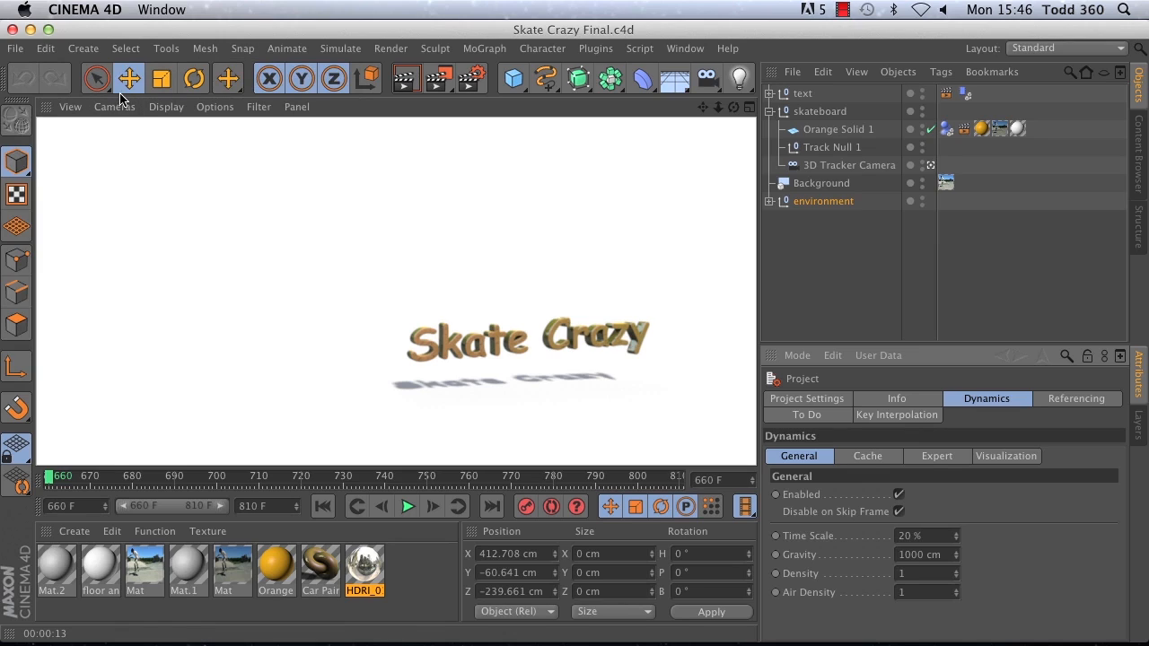
Step: Switch to After Effects and collapse the Solids and comps folders in the project
left_click(30, 30)
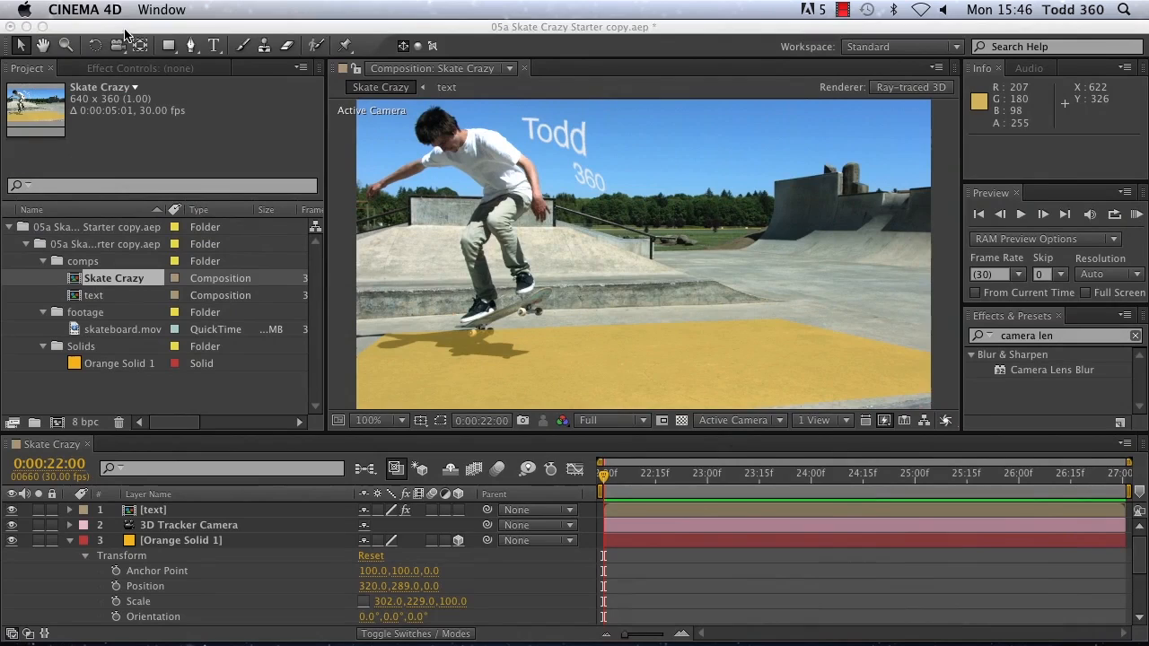
left_click(126, 34)
left_click(43, 346)
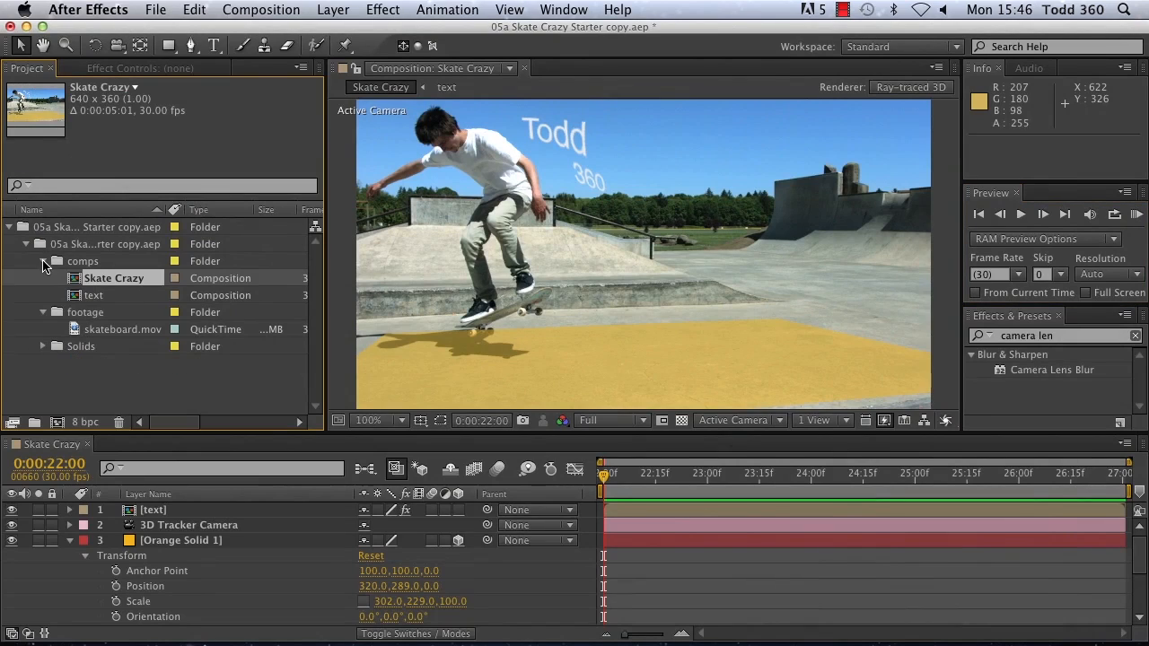
left_click(43, 261)
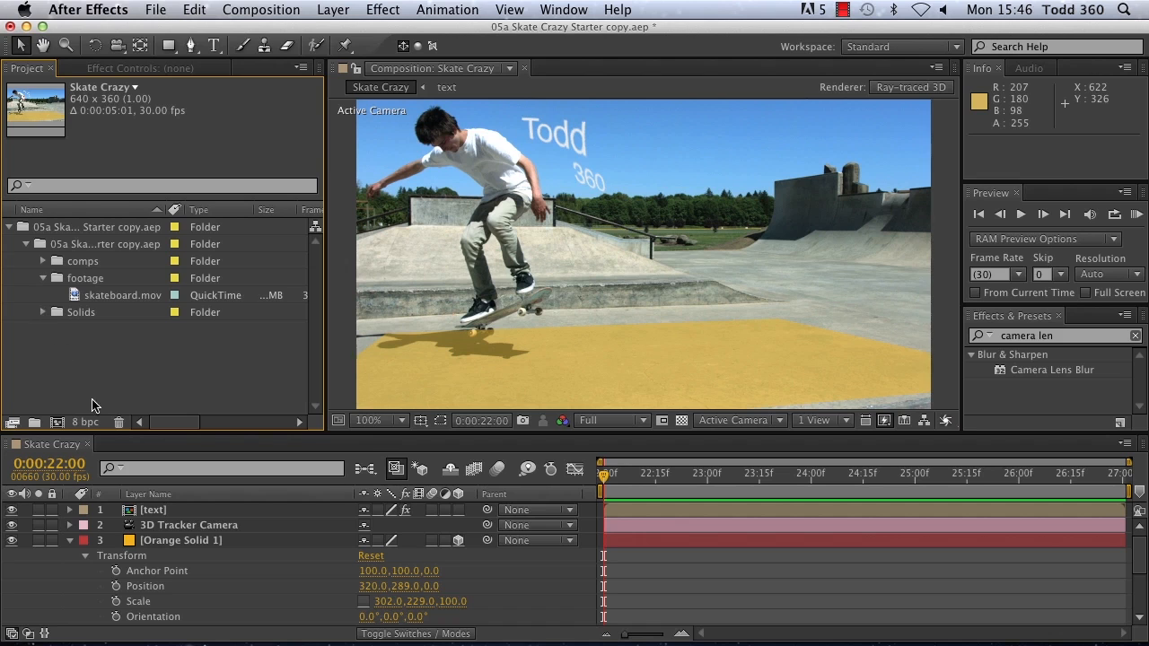
Step: Import Skate Crazy From C4D.aec from the 05d aec from C4D folder
double_click(58, 358)
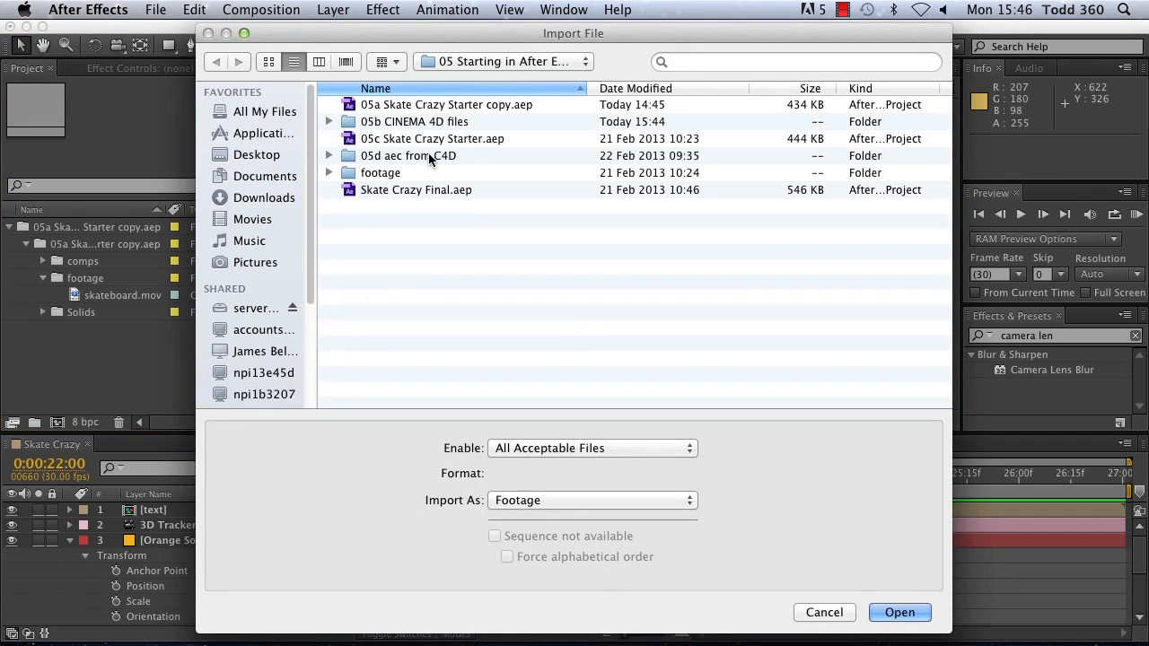
left_click(547, 60)
left_click(548, 62)
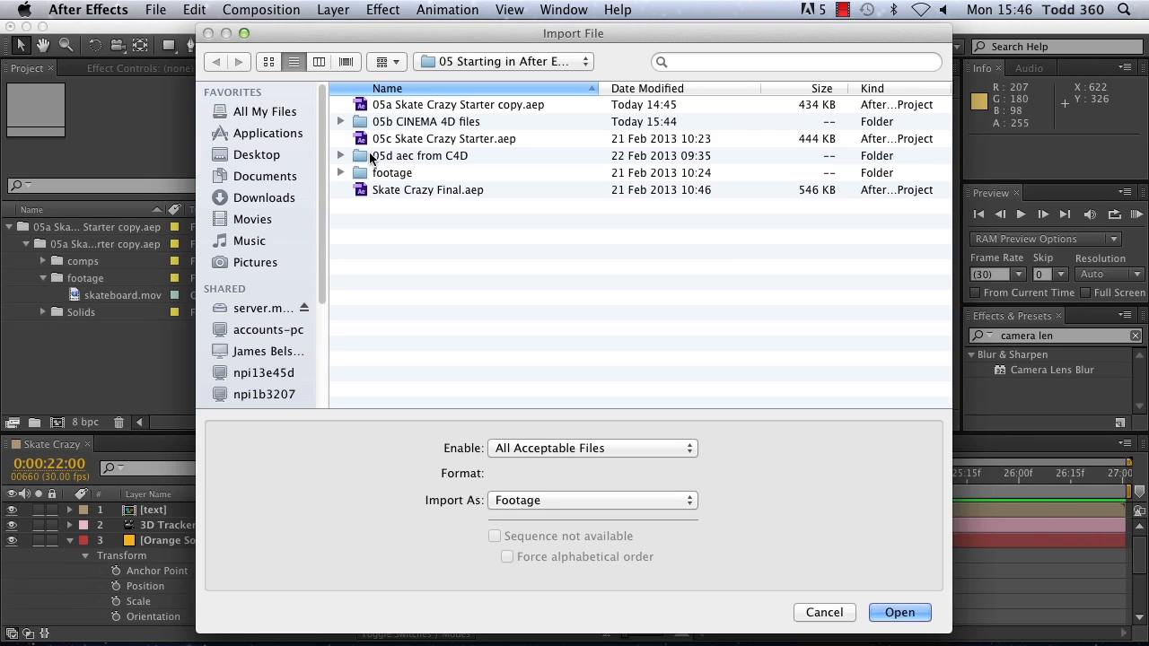
double_click(372, 156)
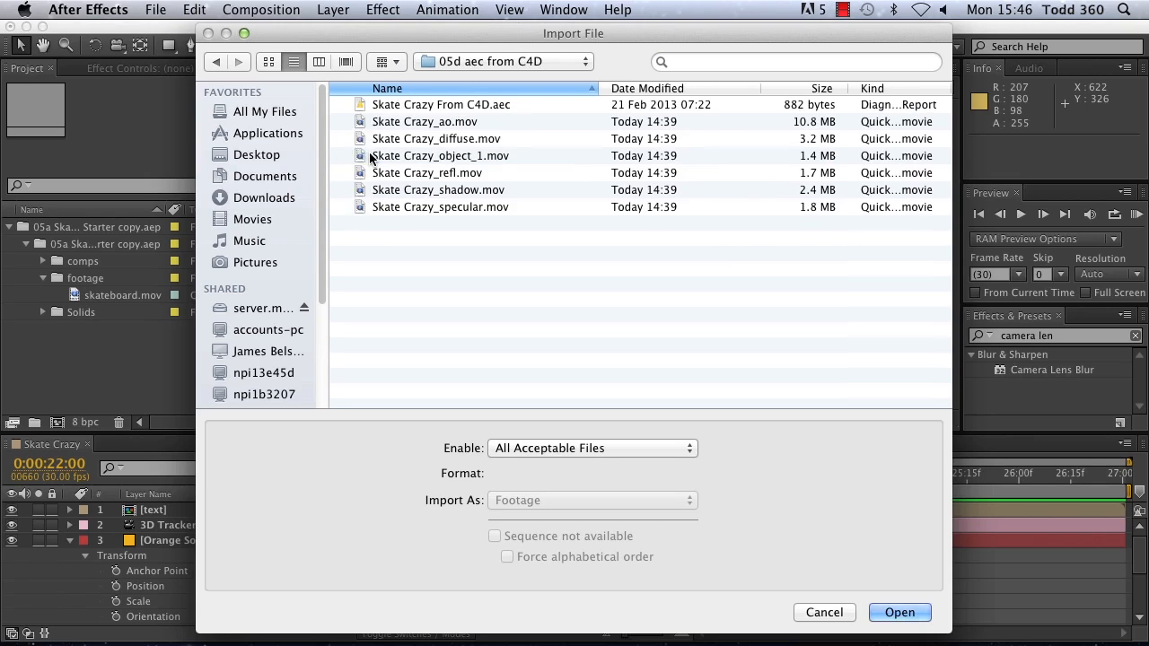
left_click(365, 106)
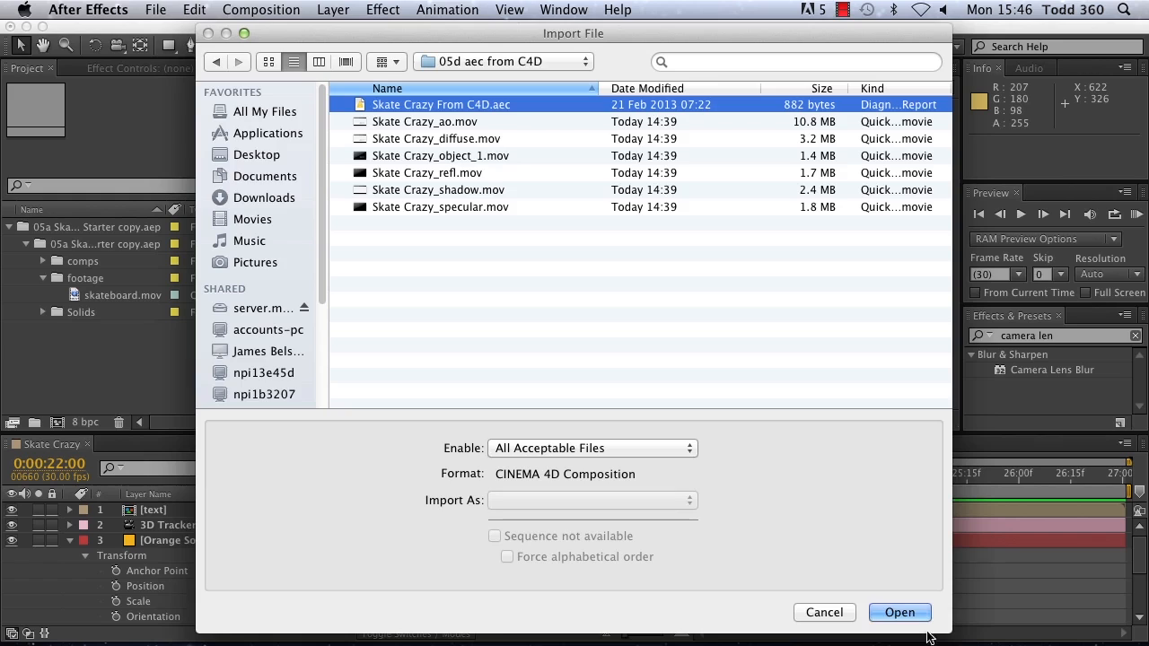
left_click(899, 612)
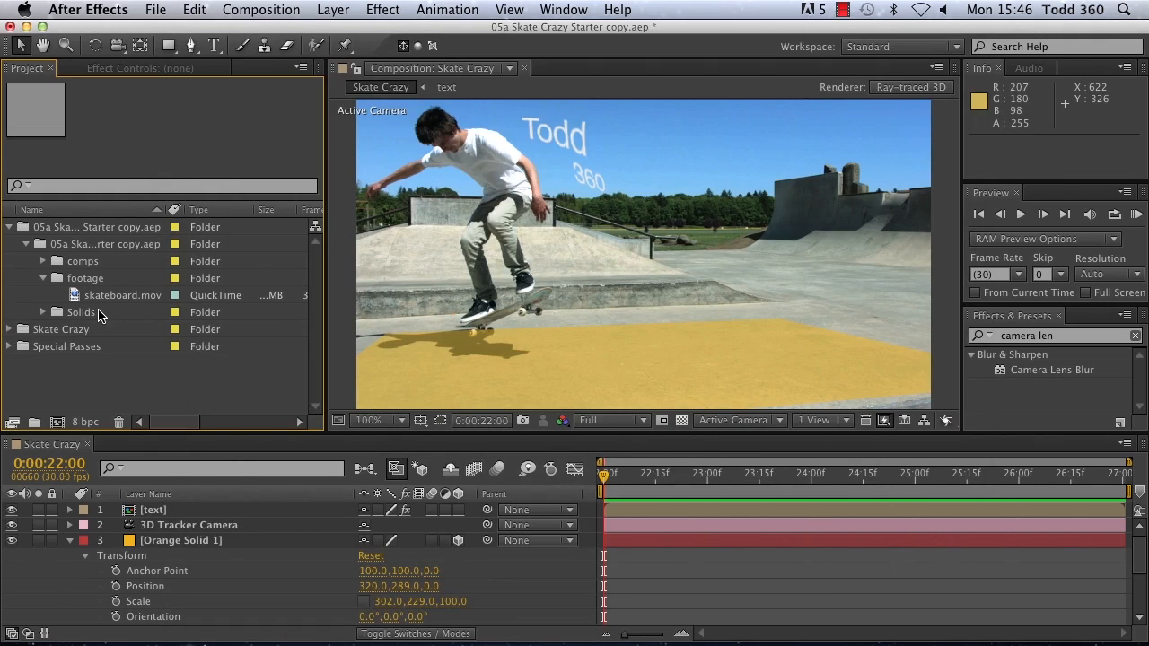
Step: Add the imported Skate Crazy composition to the timeline directly above skateboard.mov and hide the Orange Solid 1 layer
left_click(10, 329)
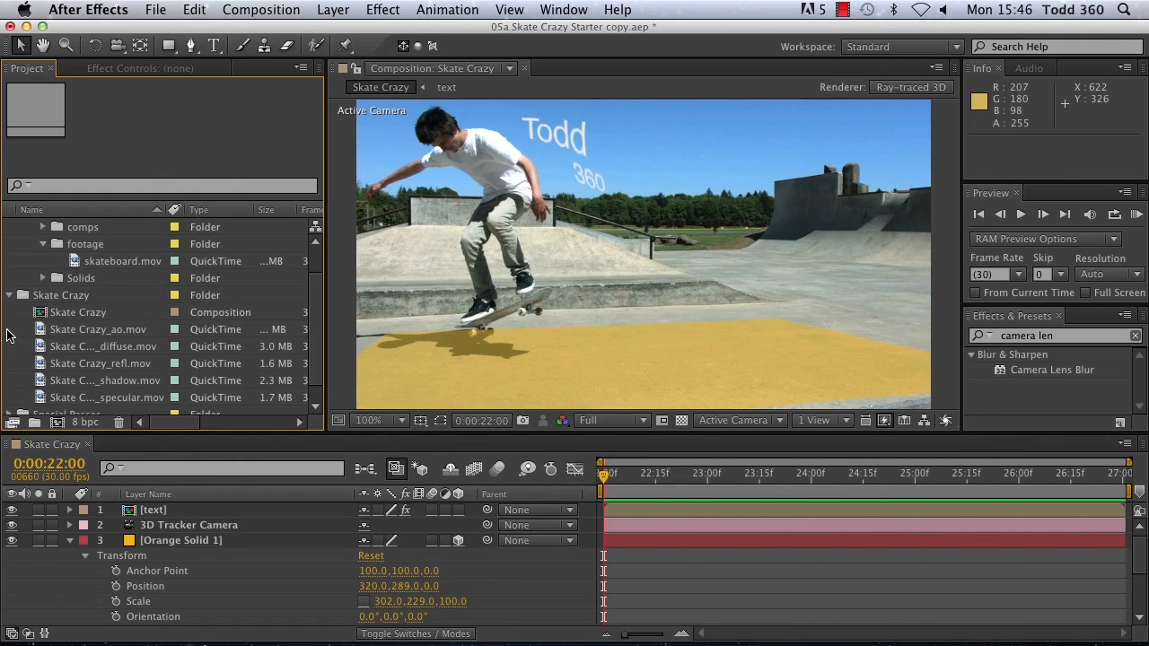
left_click(46, 314)
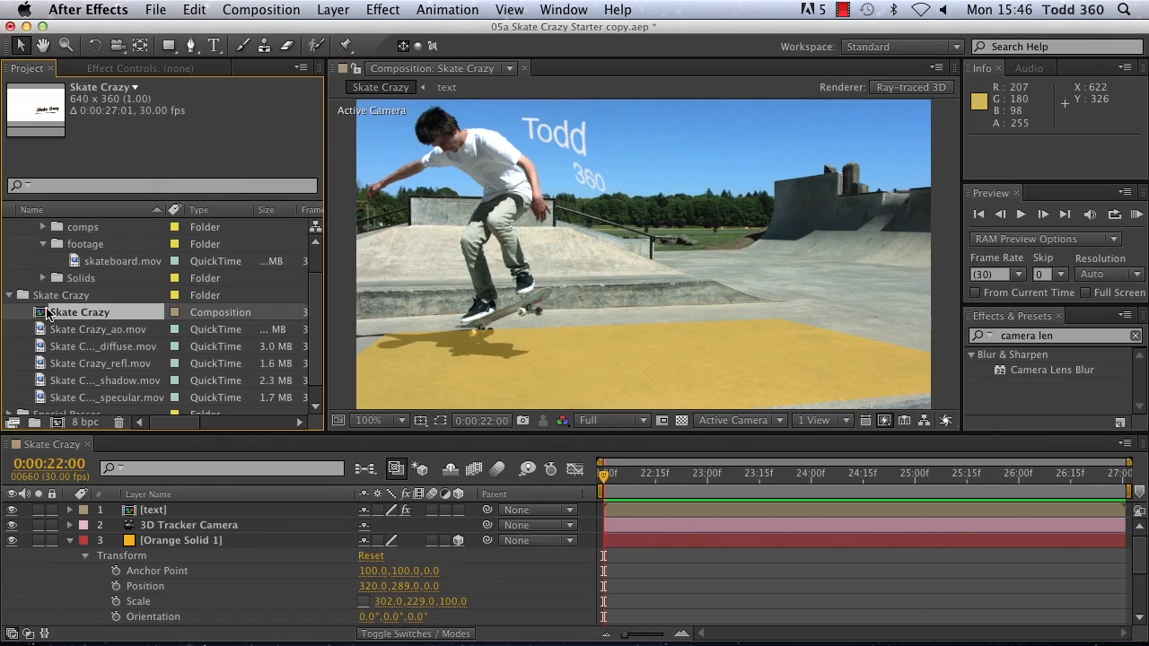
left_click(72, 544)
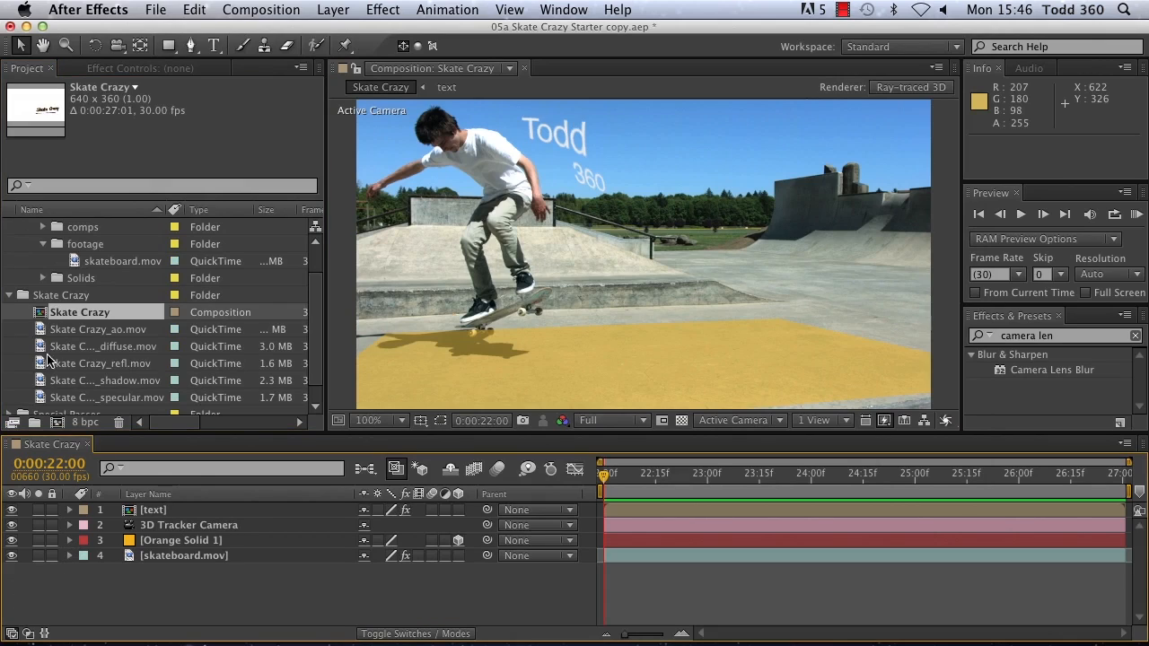
left_click_drag(65, 312, 162, 549)
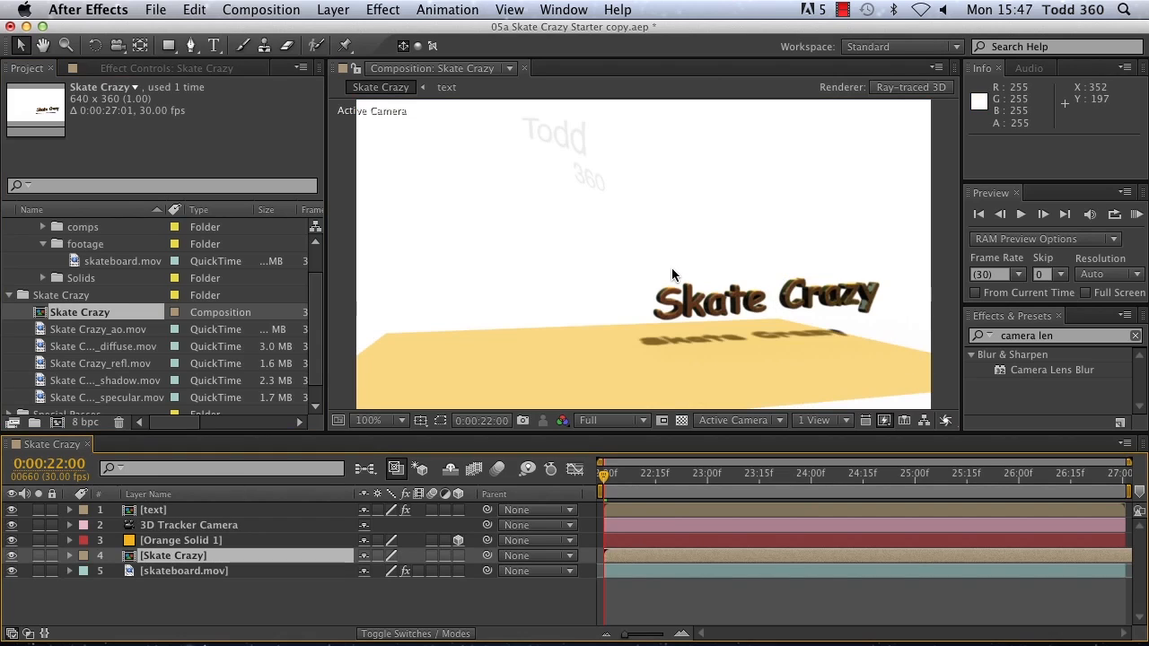
left_click(12, 541)
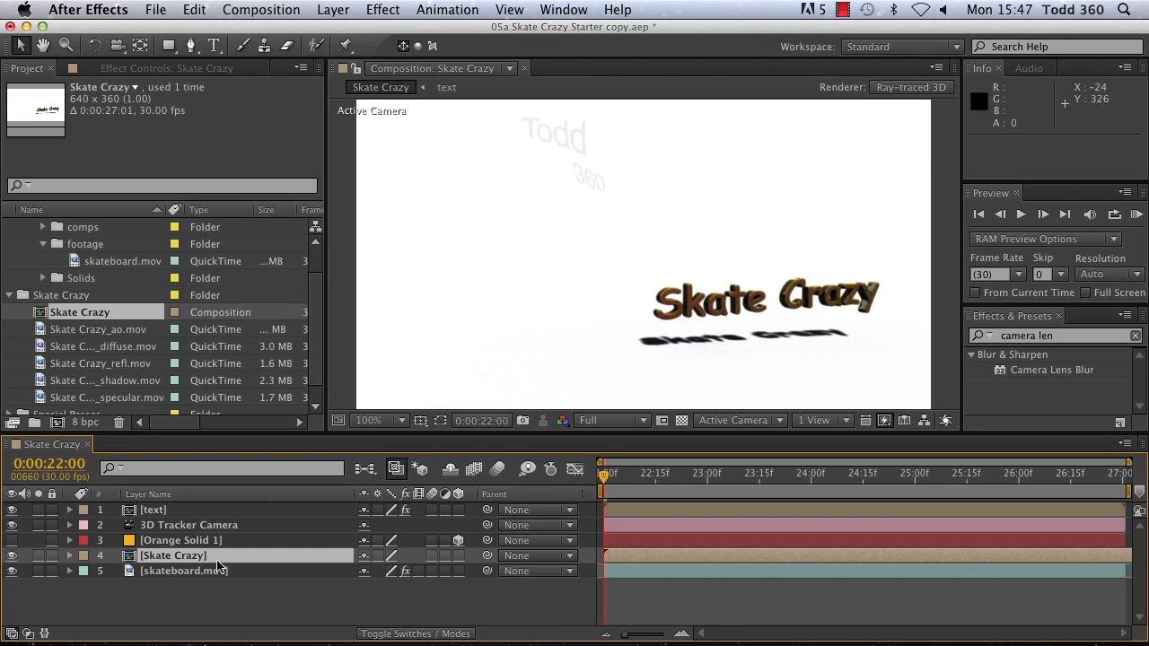
Step: Set the Skate Crazy layer's blending mode to Darken
left_click(412, 633)
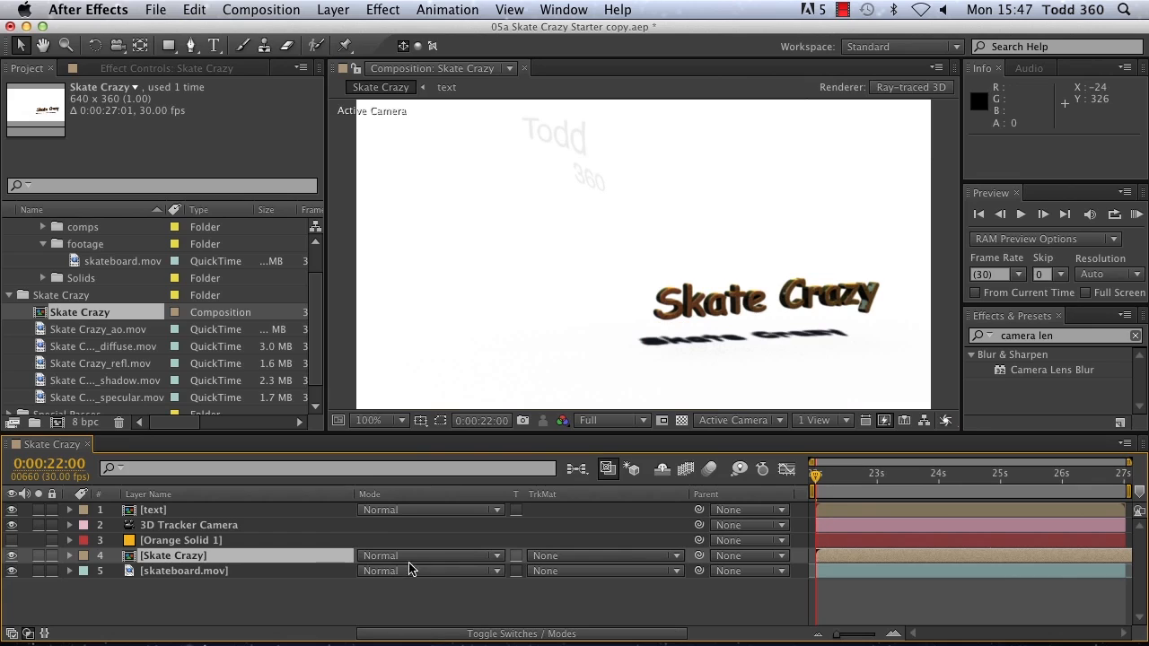
left_click(487, 557)
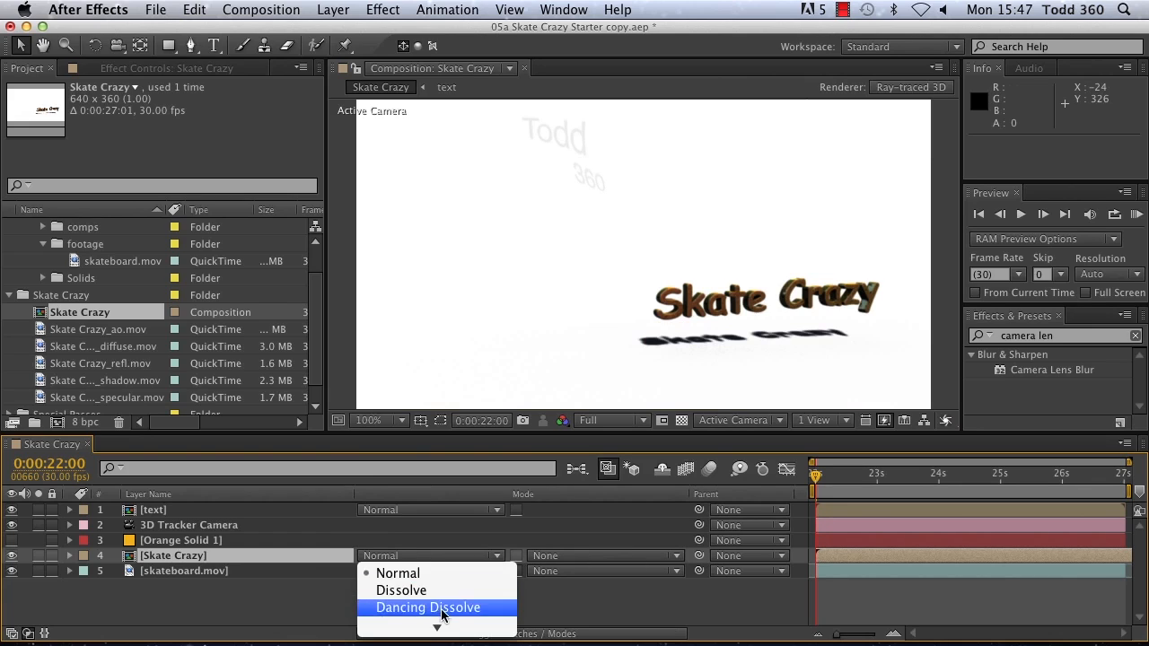
left_click(438, 497)
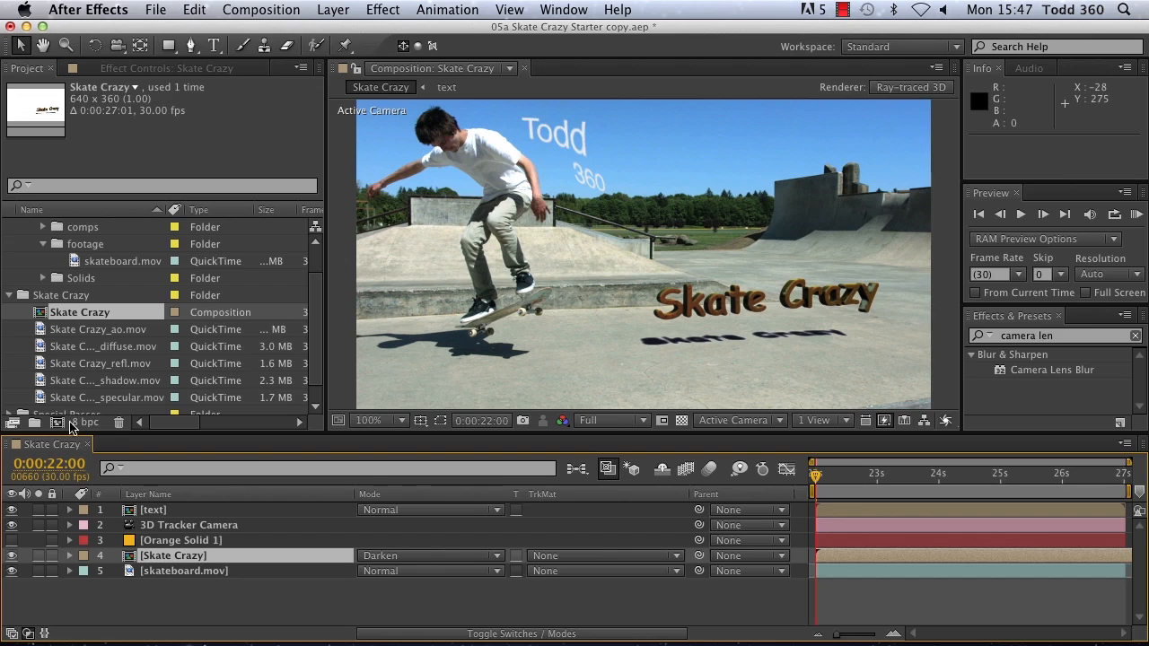
Step: Lock the main composition view and open the nested Skate Crazy composition's timeline, closing its separate viewer
left_click(357, 70)
double_click(131, 560)
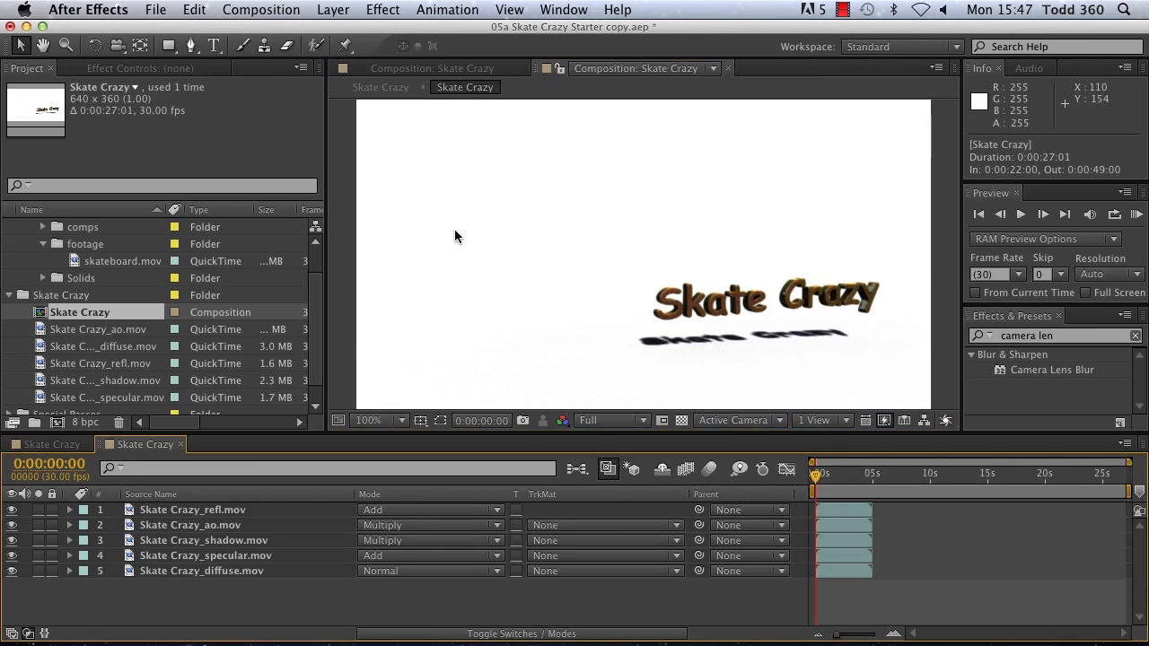
left_click(730, 69)
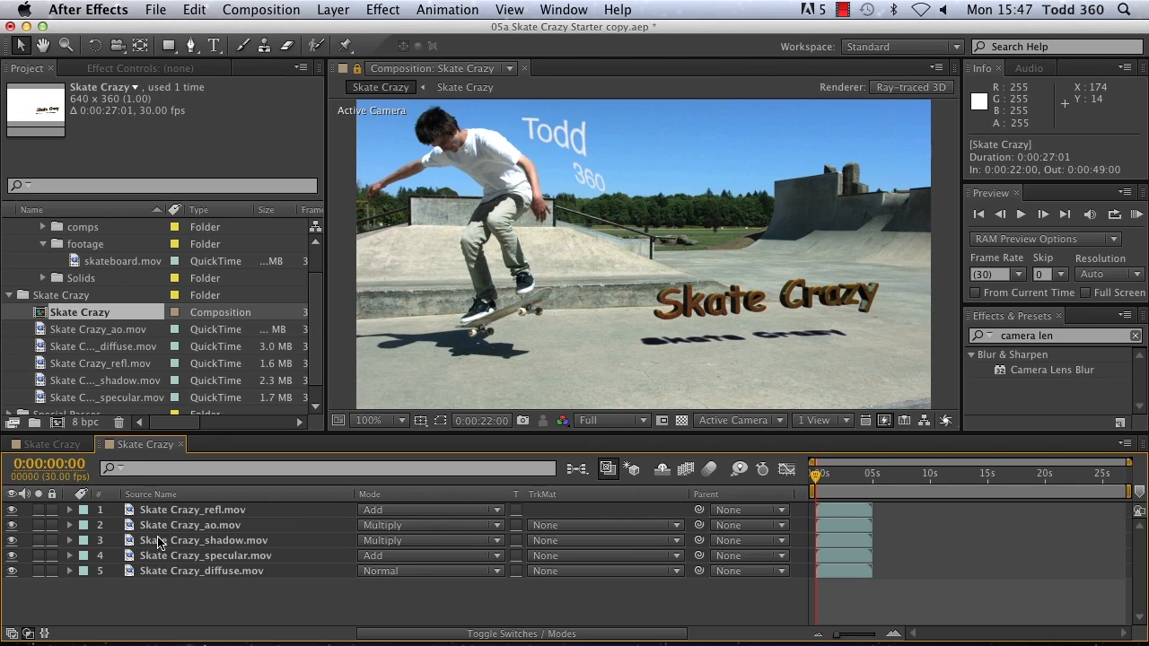
Step: Set the opacity of the Skate Crazy_refl.mov layer to 76%
left_click(205, 510)
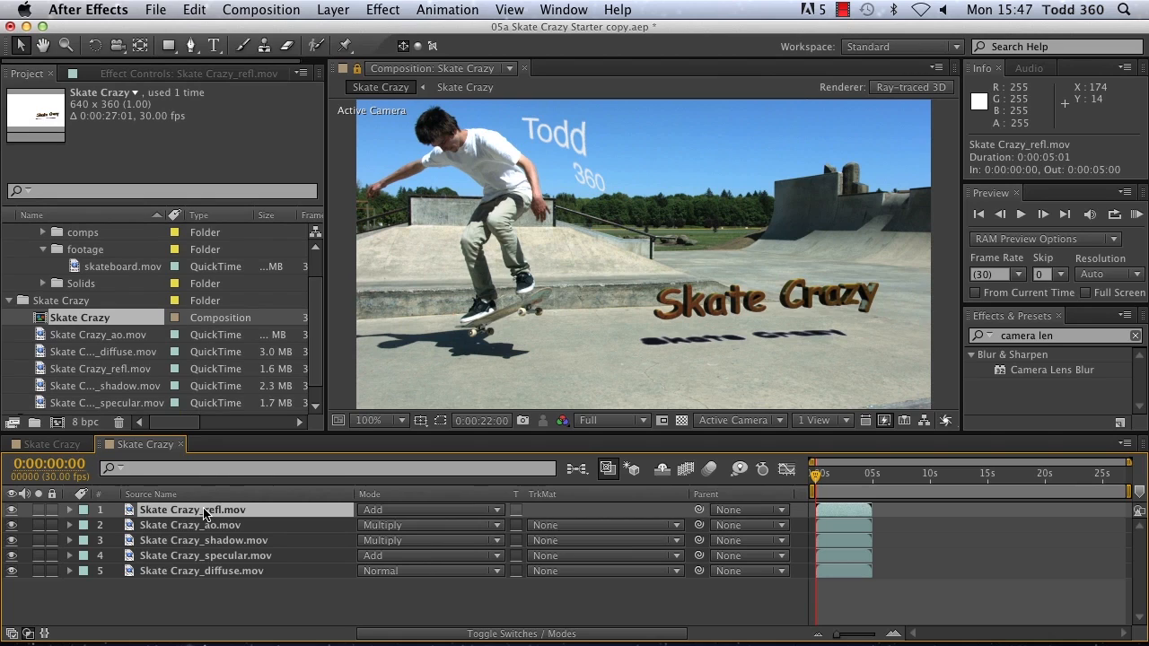
key("t")
left_click_drag(363, 531, 341, 515)
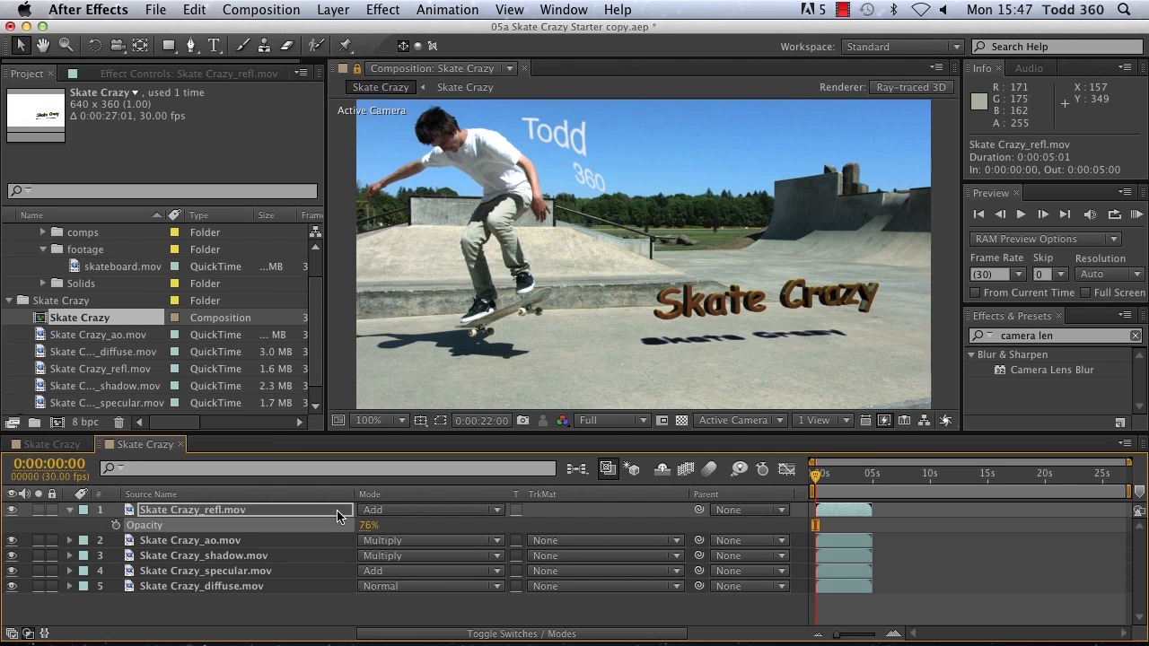
Step: Search the effects for "color bala" and apply Color Balance (HLS) to the Skate Crazy layer in the main composition
left_click(241, 585)
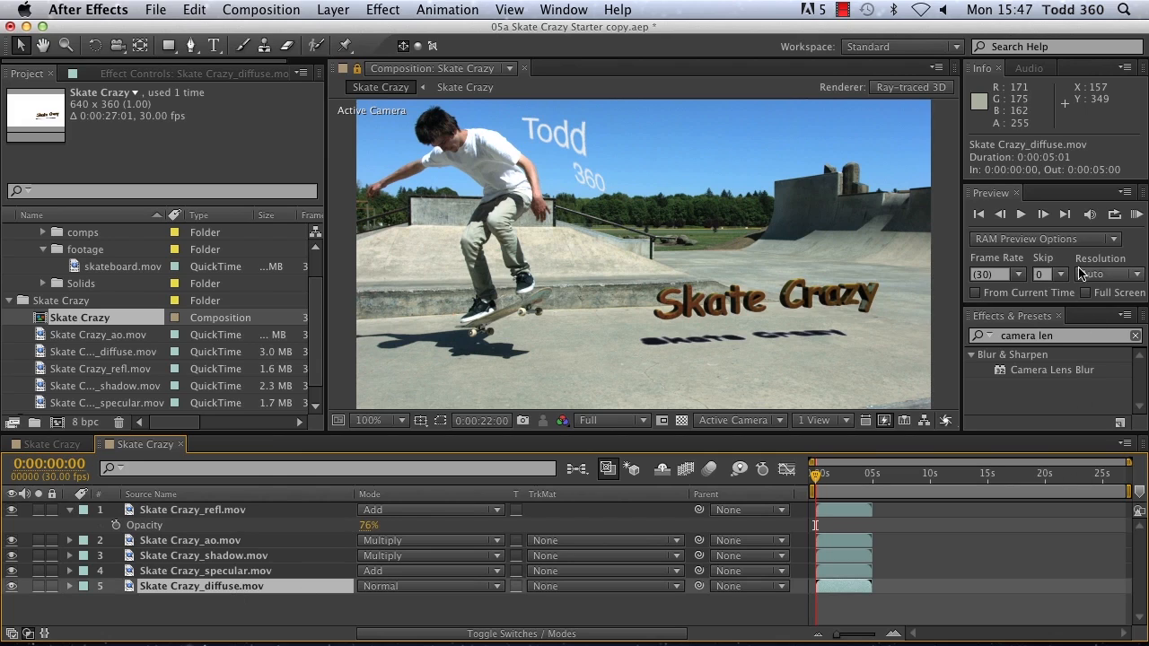
left_click(1060, 334)
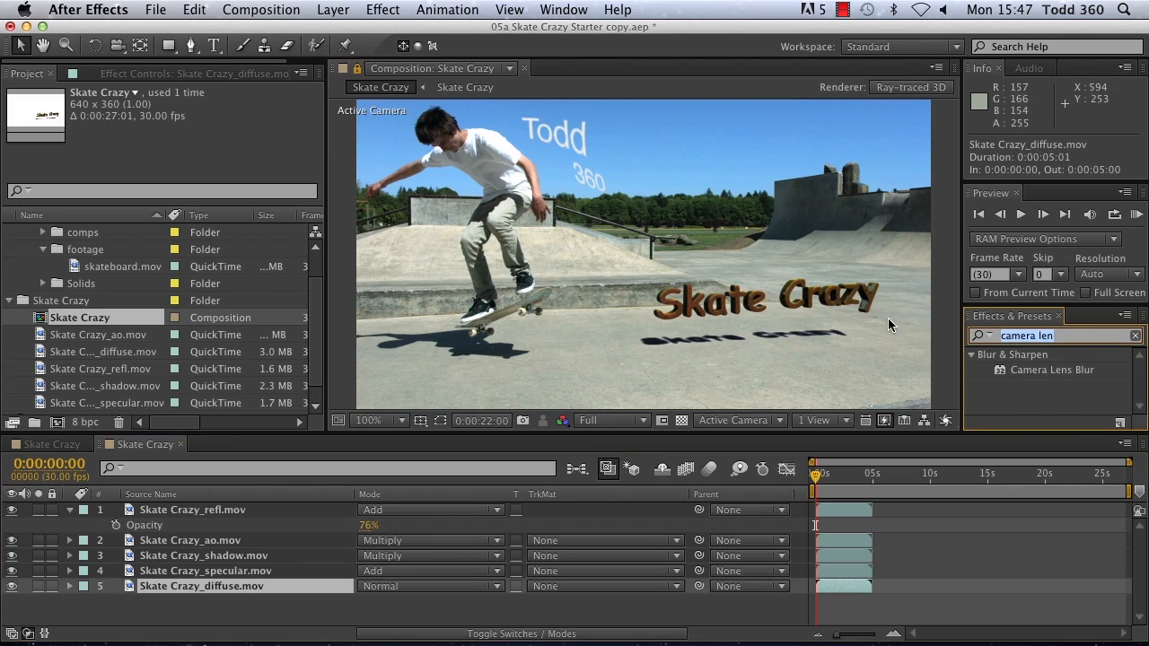
type("color")
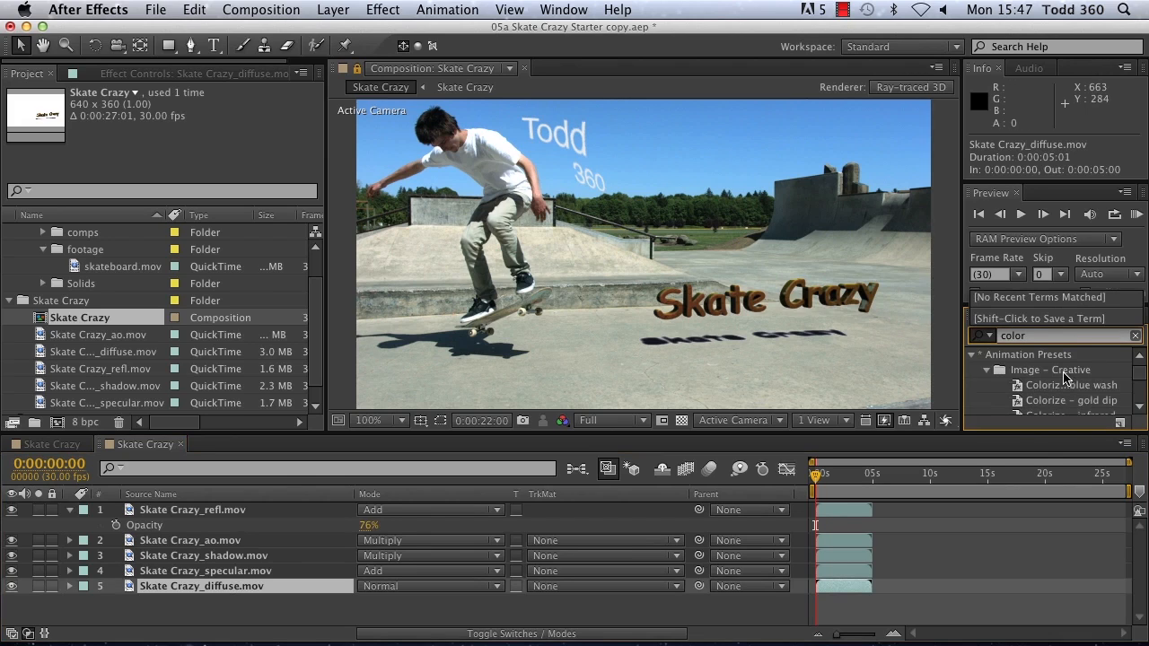
mouse_move(1138, 374)
left_mouse_down()
mouse_move(1140, 400)
mouse_move(1141, 388)
left_mouse_up()
left_click(1037, 335)
type("bala")
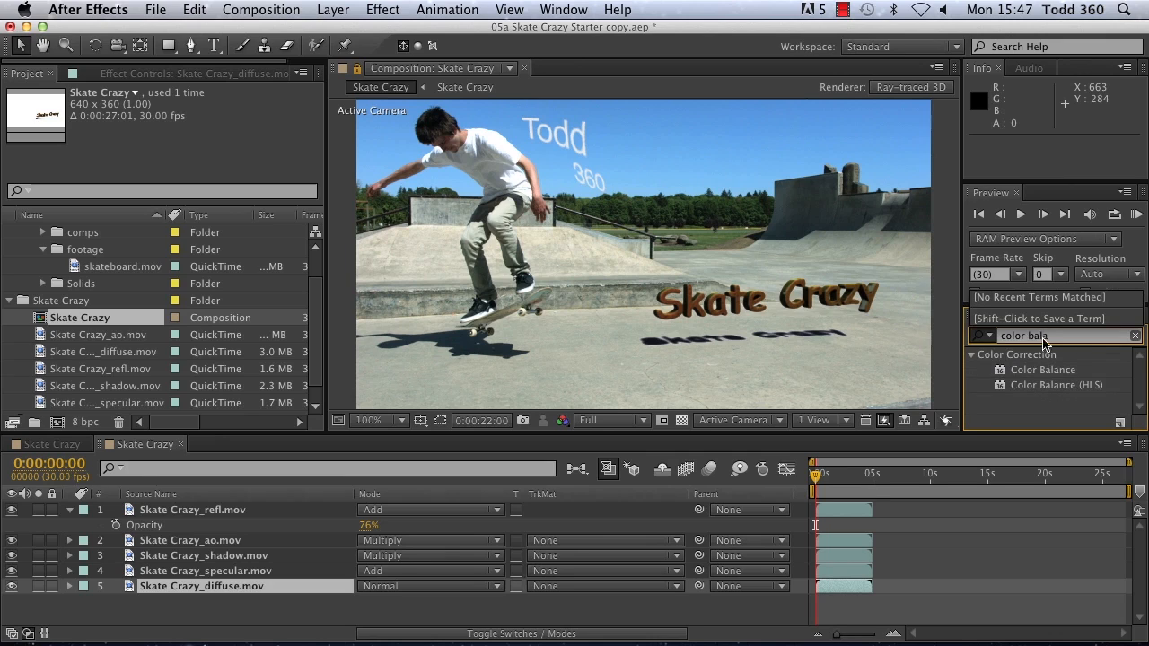
double_click(1100, 386)
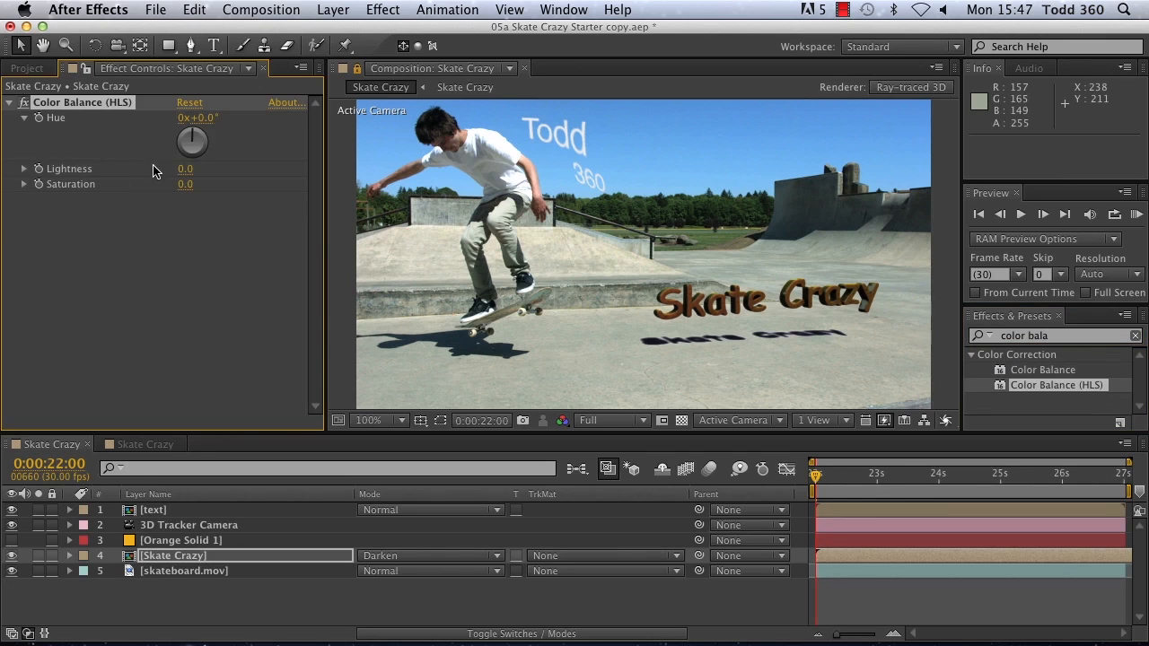
Step: Set the Color Balance (HLS) Saturation to -89 and start a RAM preview of the composite
left_click_drag(185, 184, 134, 185)
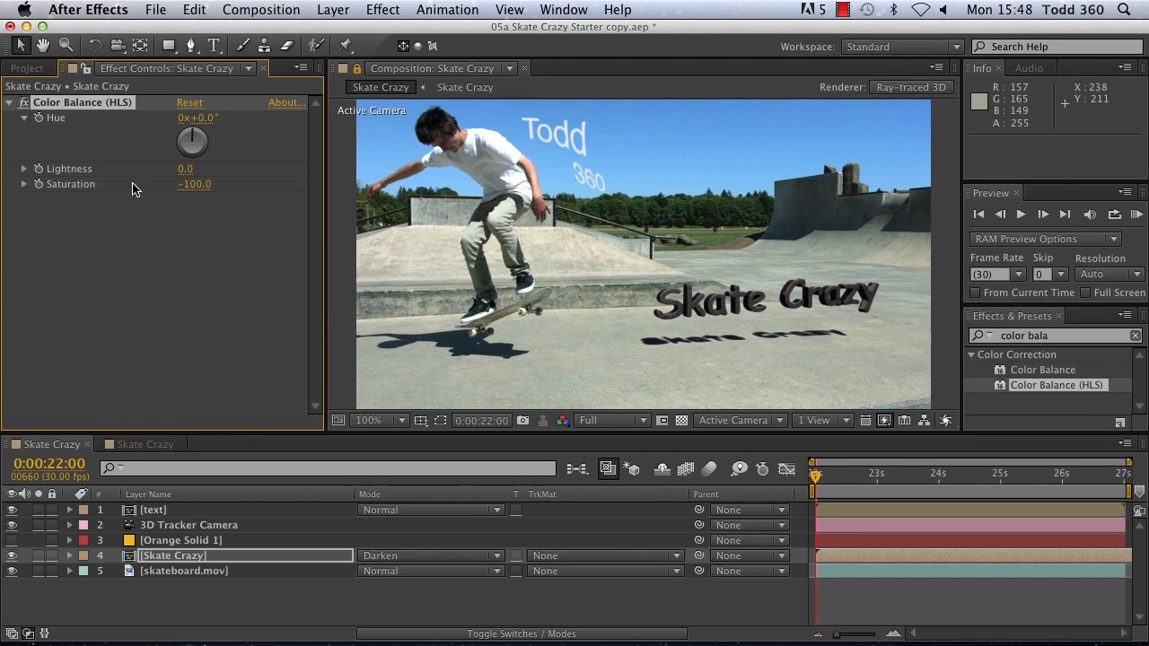
left_click(193, 184)
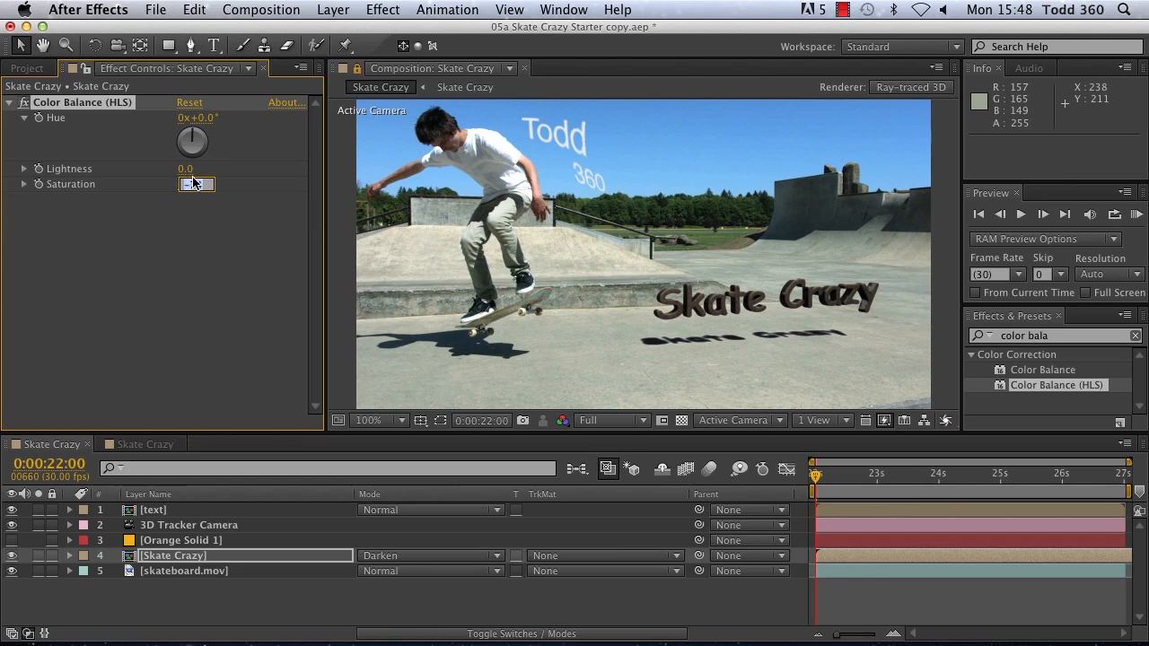
type("-89")
key("Return")
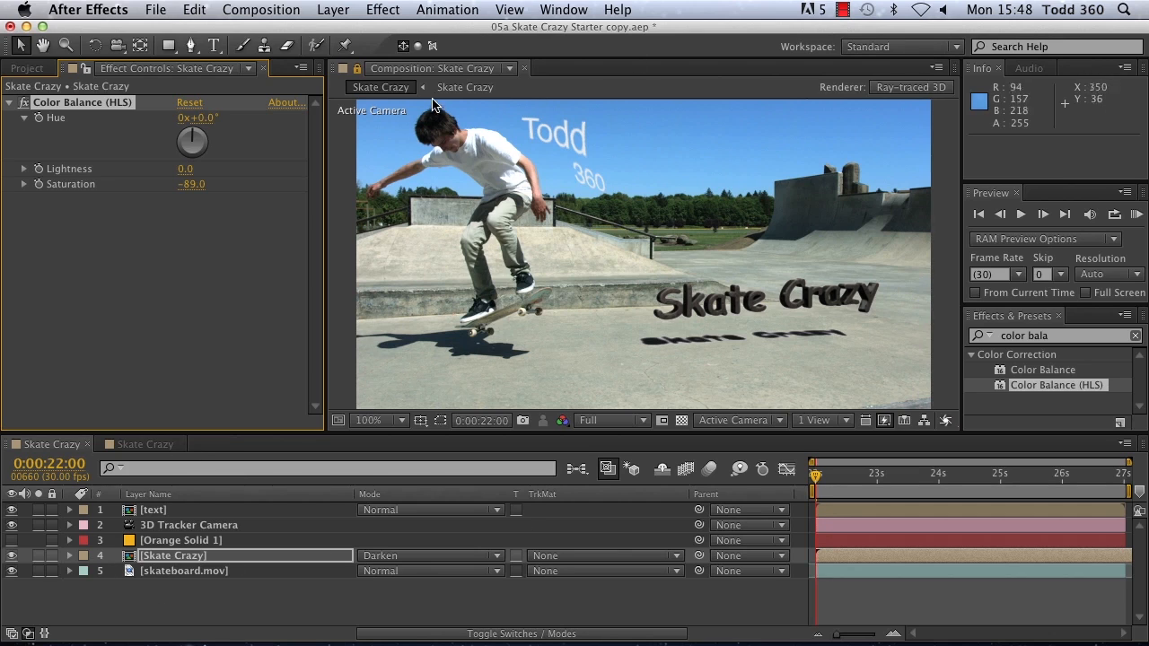
left_click(1135, 216)
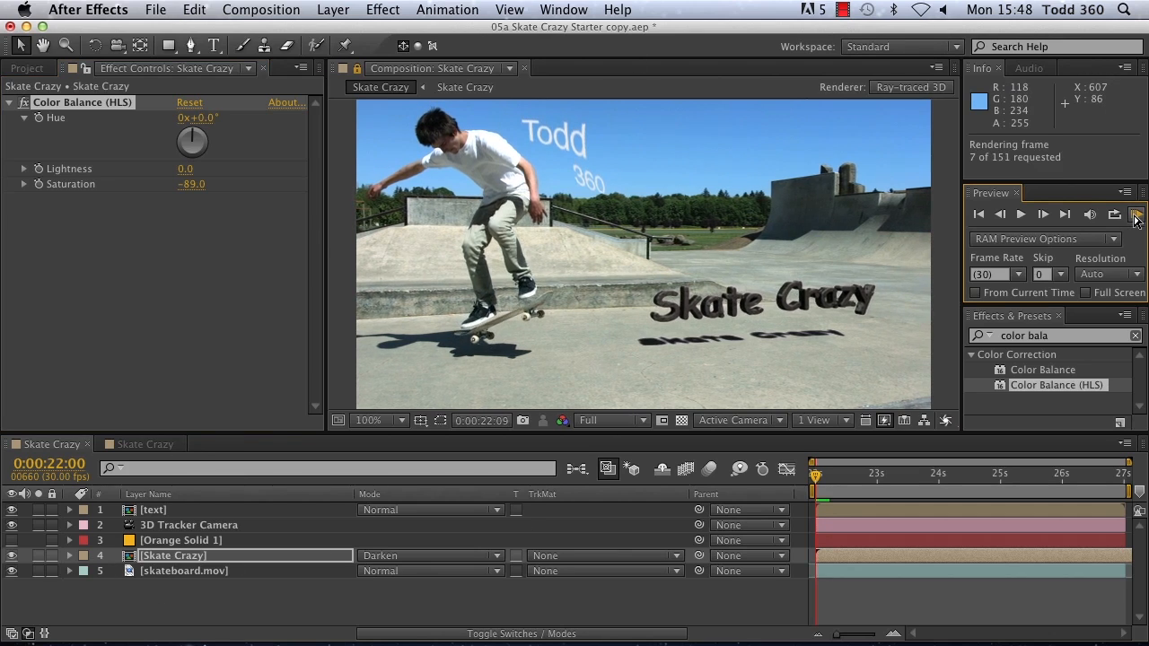